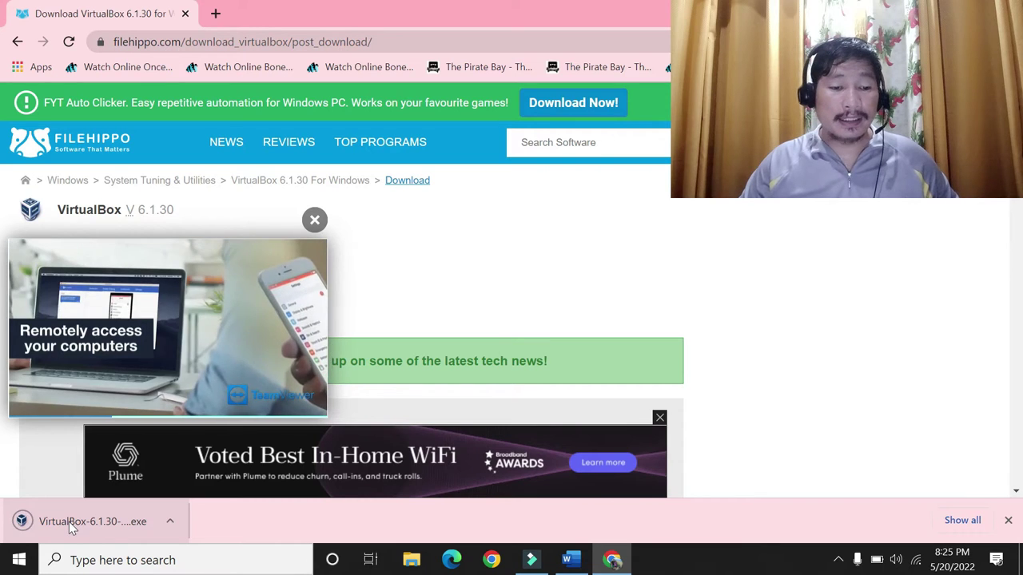
# Show the downloaded VirtualBox-6.1.30-148432-Win.exe installer in its Downloads folder, and put the folder window away after viewing it.
pyautogui.click(171, 523)
pyautogui.click(217, 468)
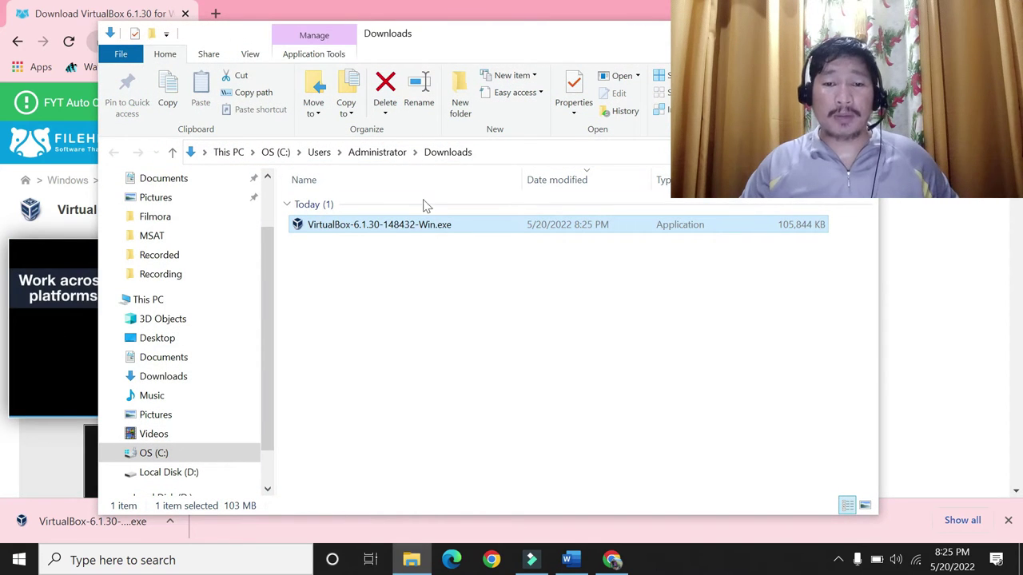
pyautogui.moveTo(491, 40)
pyautogui.mouseDown()
pyautogui.moveTo(486, 27)
pyautogui.moveTo(482, 36)
pyautogui.mouseUp()
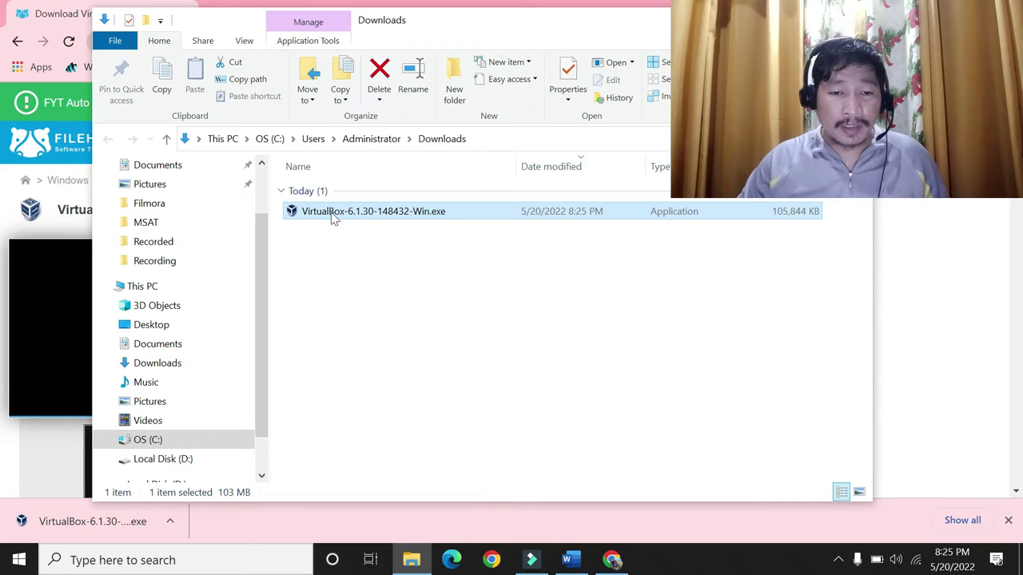
pyautogui.moveTo(324, 210); pyautogui.dragTo(338, 255)
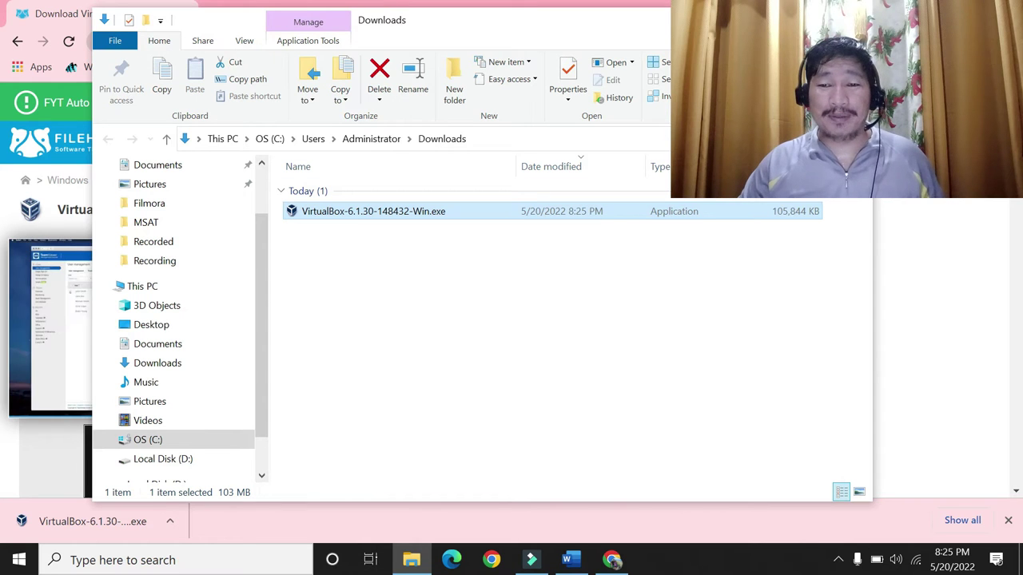
pyautogui.click(853, 16)
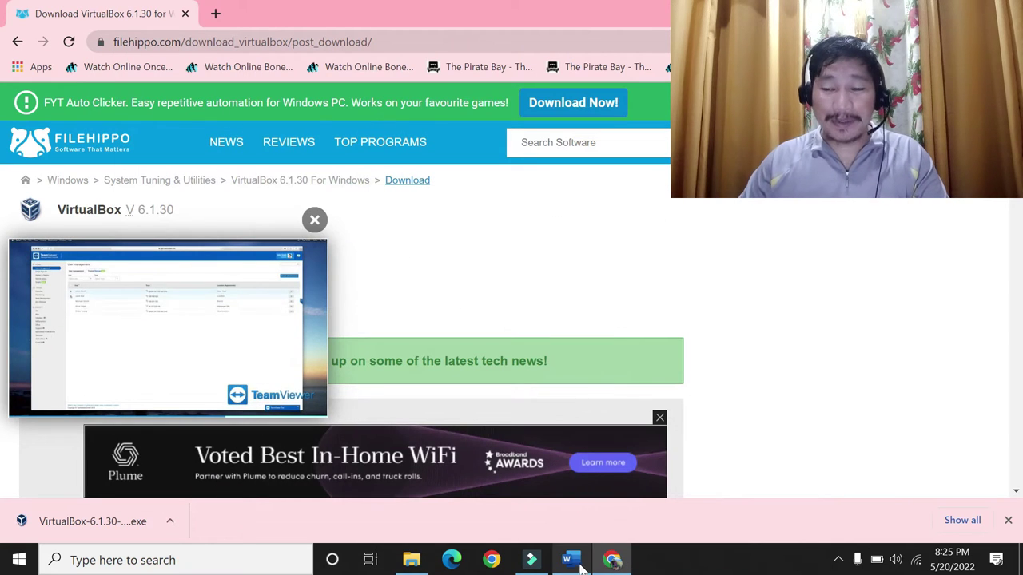
# Switch to Installation of Operating System.docx in Word and mark the list item about securing the Windows 10 installer.
pyautogui.moveTo(580, 565)
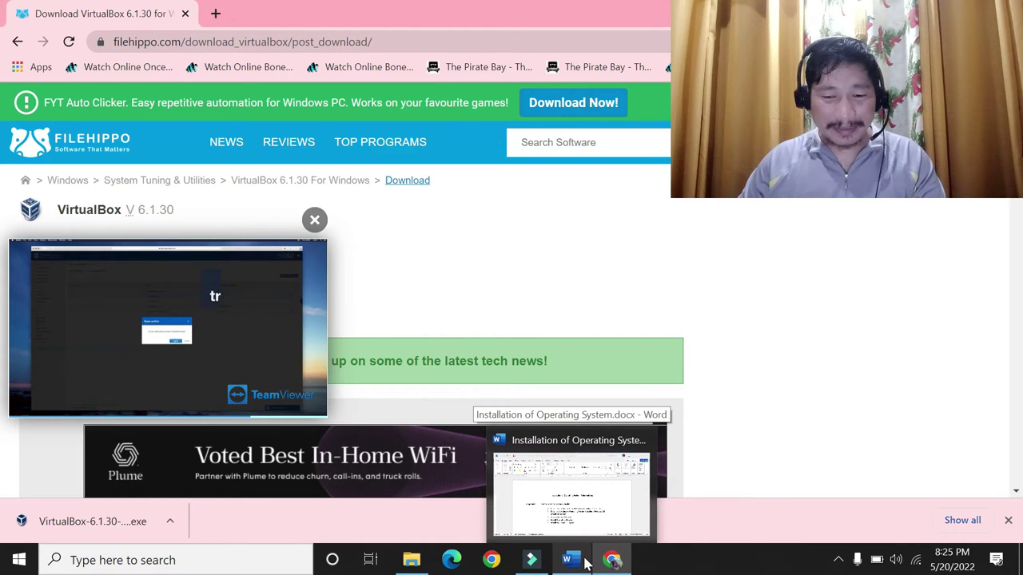
pyautogui.click(584, 561)
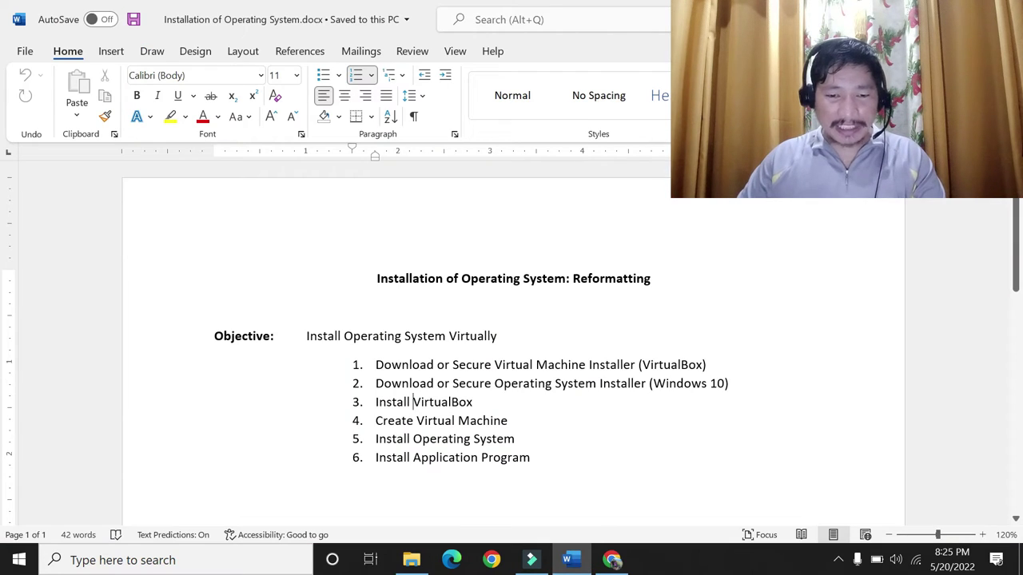
pyautogui.moveTo(385, 383); pyautogui.dragTo(421, 384)
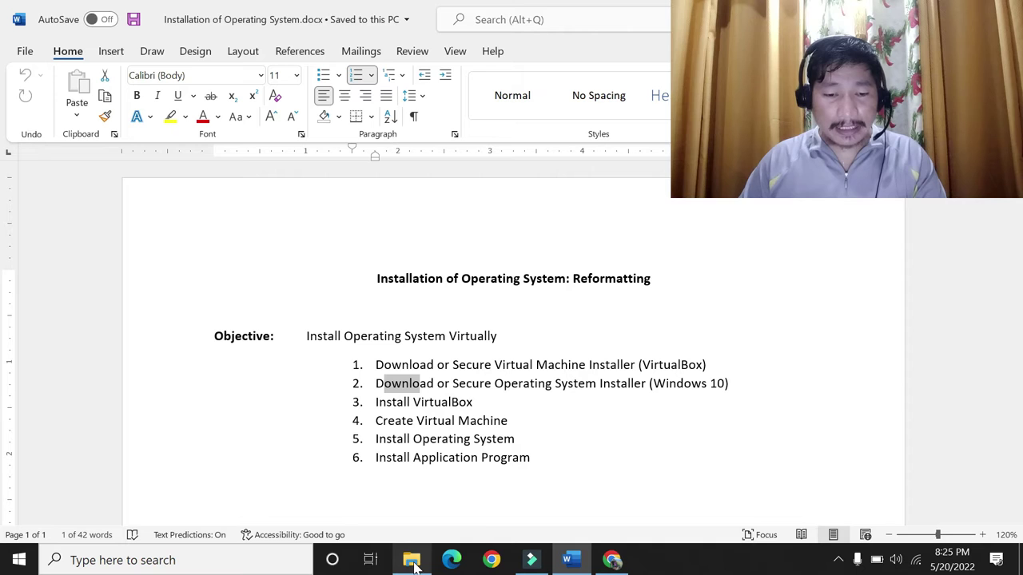
# In File Explorer, locate Win10.PRO.X64.MULTi-6.Sep2015.iso in the Windows 10 Pro X64 folder under D:\Installer\OS and select it.
pyautogui.moveTo(412, 564)
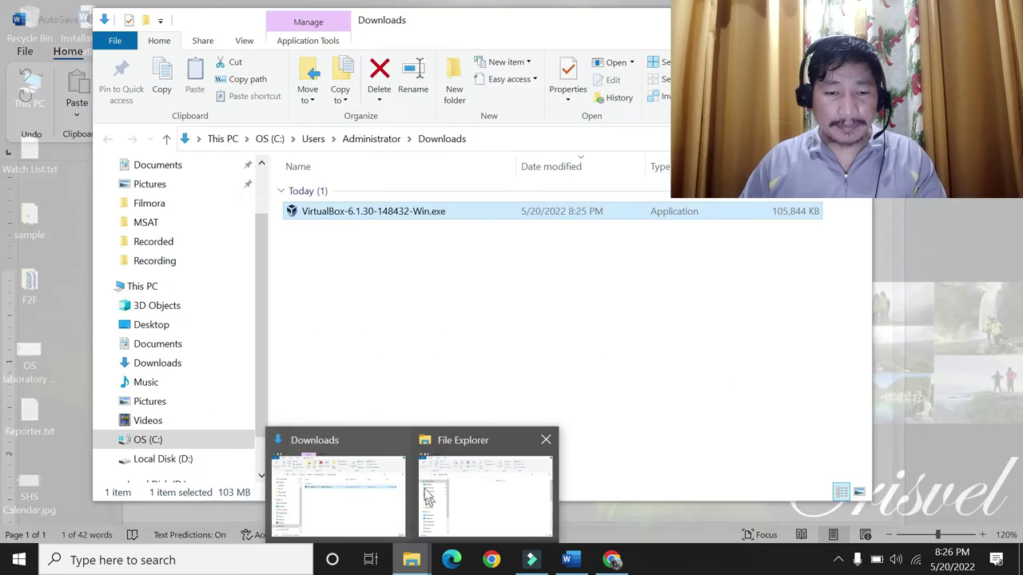
pyautogui.click(428, 497)
pyautogui.scroll(-1, 283, 349)
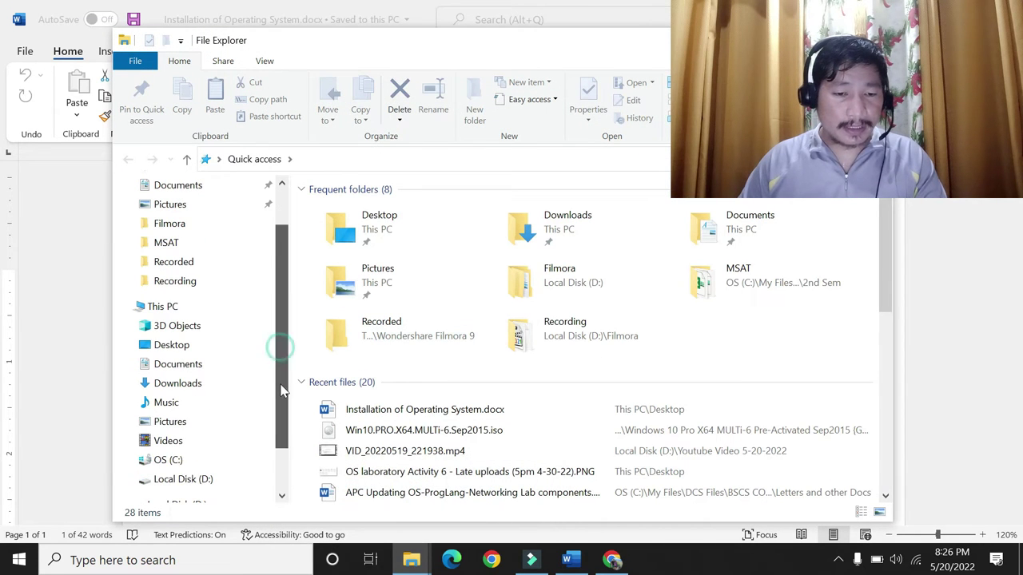
pyautogui.click(182, 479)
pyautogui.click(335, 318)
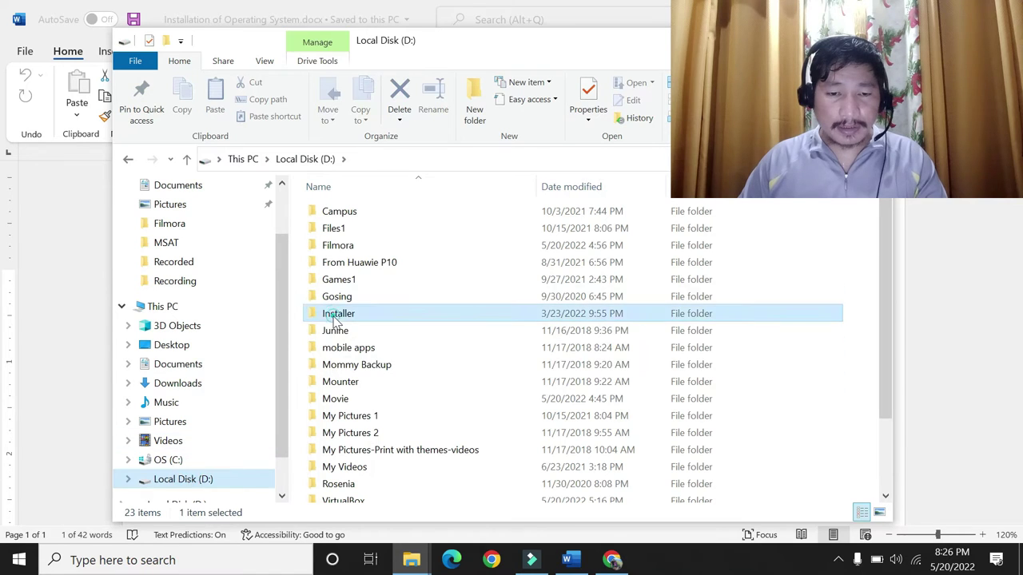
pyautogui.doubleClick(336, 318)
pyautogui.press('o')
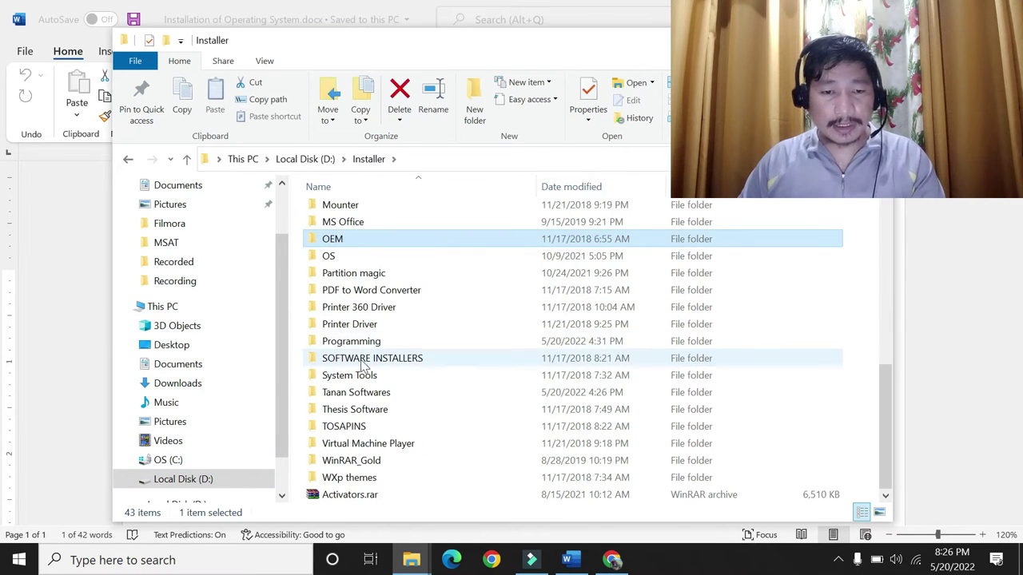
pyautogui.doubleClick(330, 257)
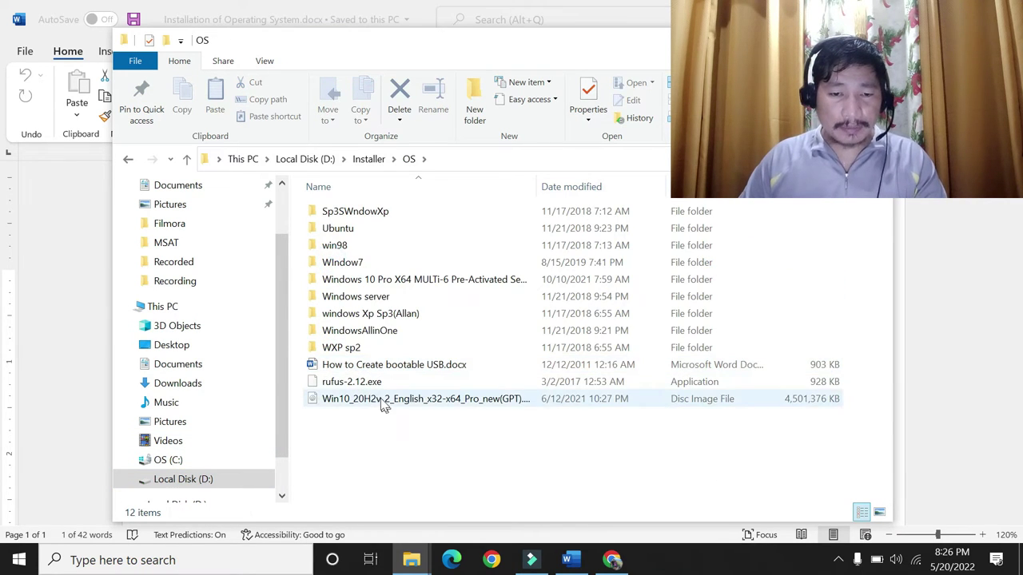
pyautogui.doubleClick(360, 282)
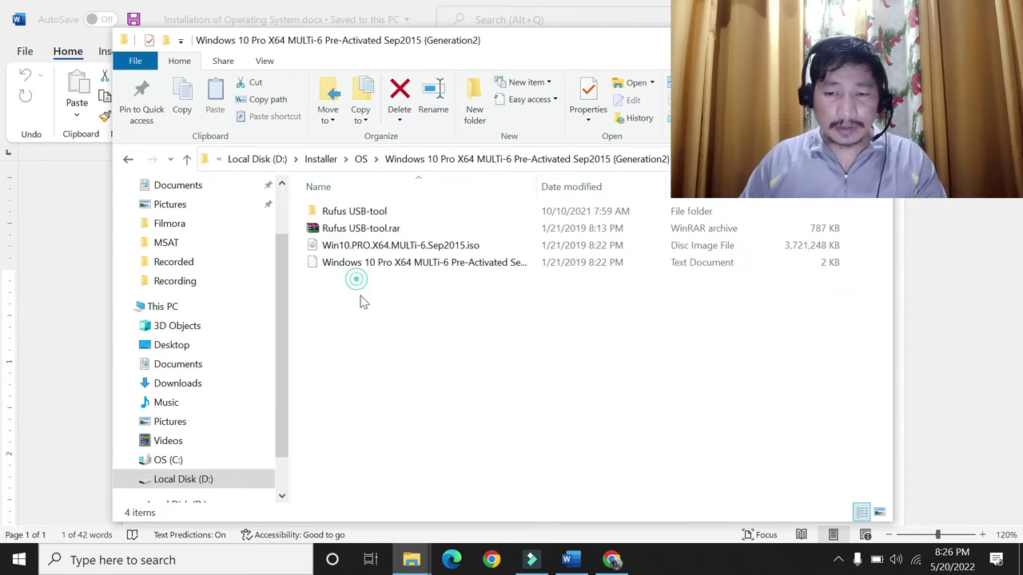
pyautogui.click(407, 248)
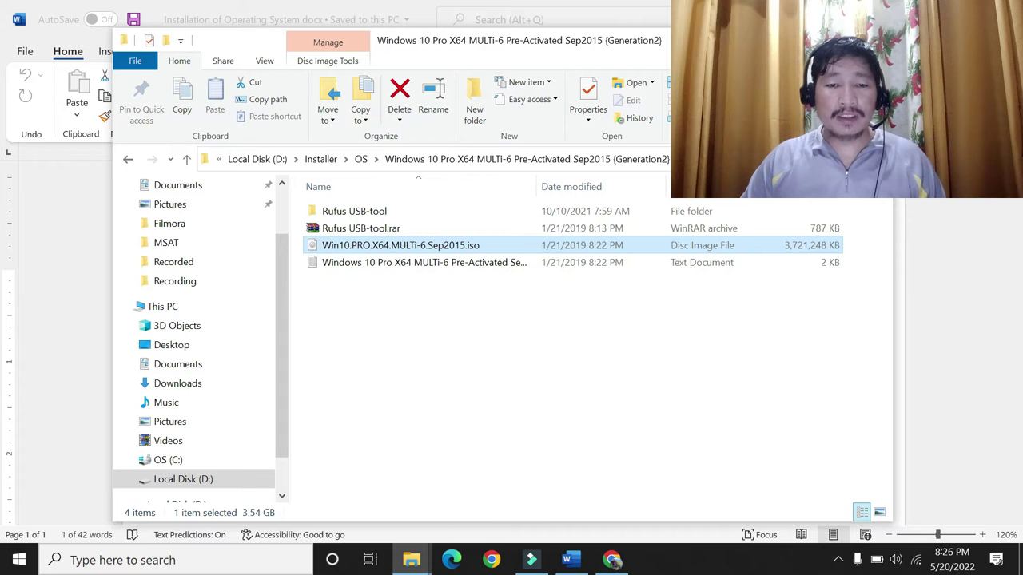
# Return to the Word document and mark part of the word "Download" in list item 2 again.
pyautogui.hotkey('alt', 'Tab')
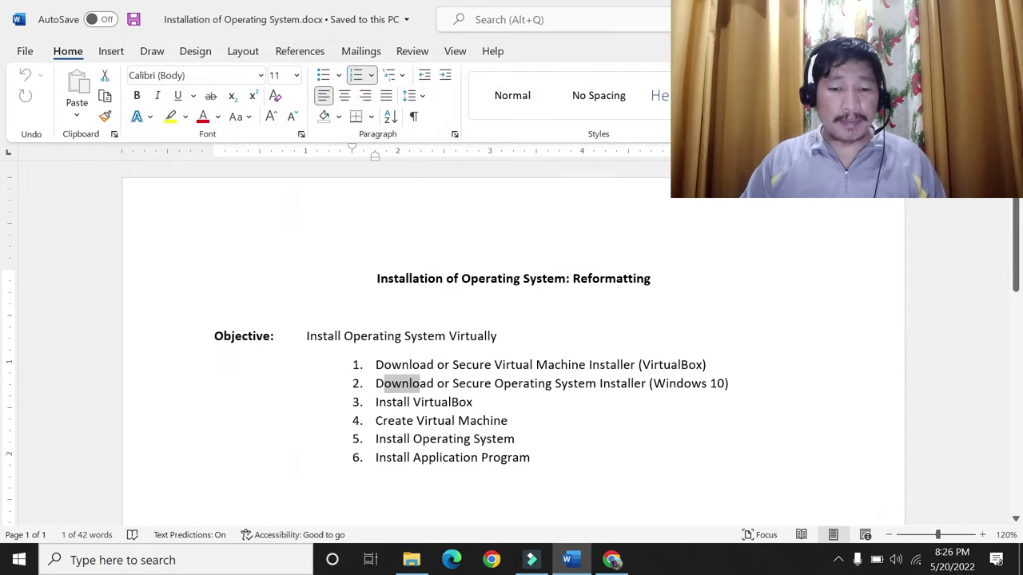
pyautogui.click(407, 385)
pyautogui.moveTo(385, 384); pyautogui.dragTo(420, 385)
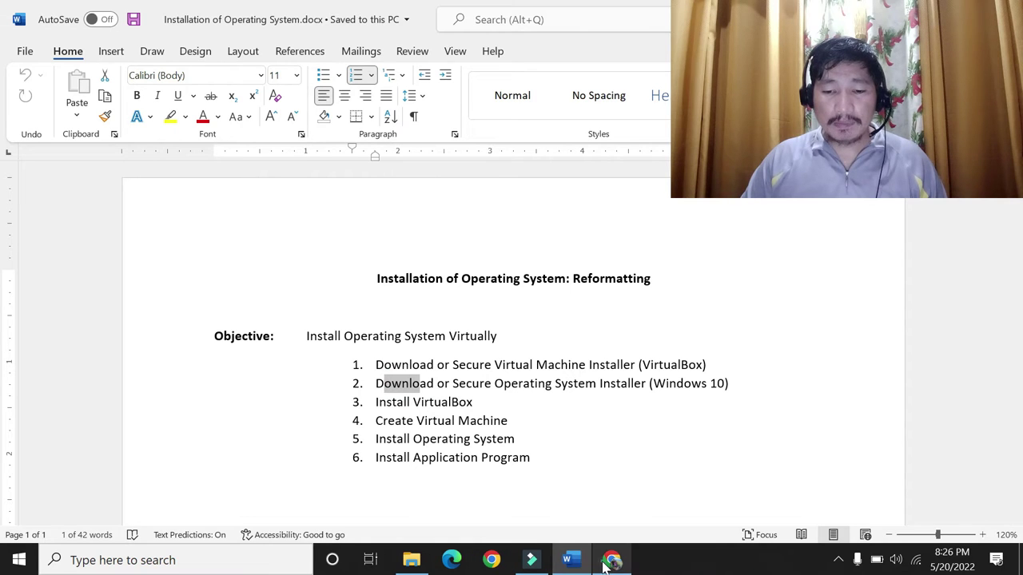
# Switch to Chrome and load google.cm in place of the FileHippo download page.
pyautogui.click(609, 561)
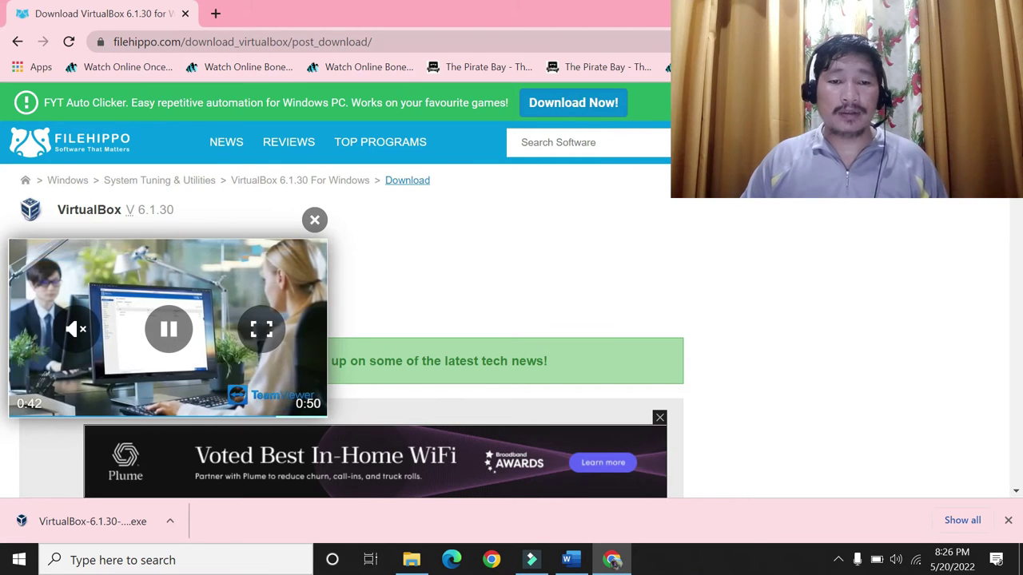
pyautogui.click(302, 46)
pyautogui.write('google.c')
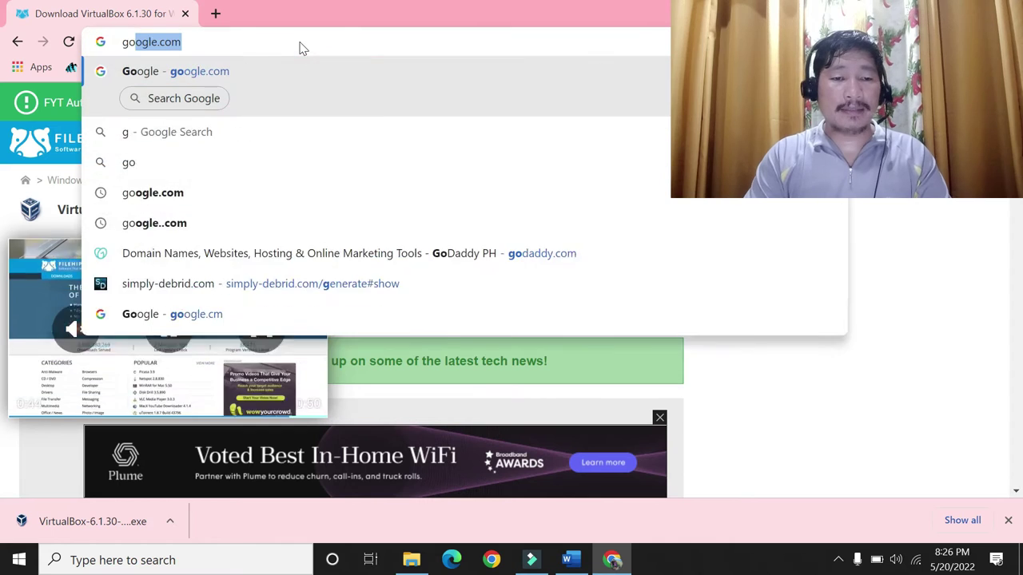
pyautogui.write('m')
pyautogui.press('Return')
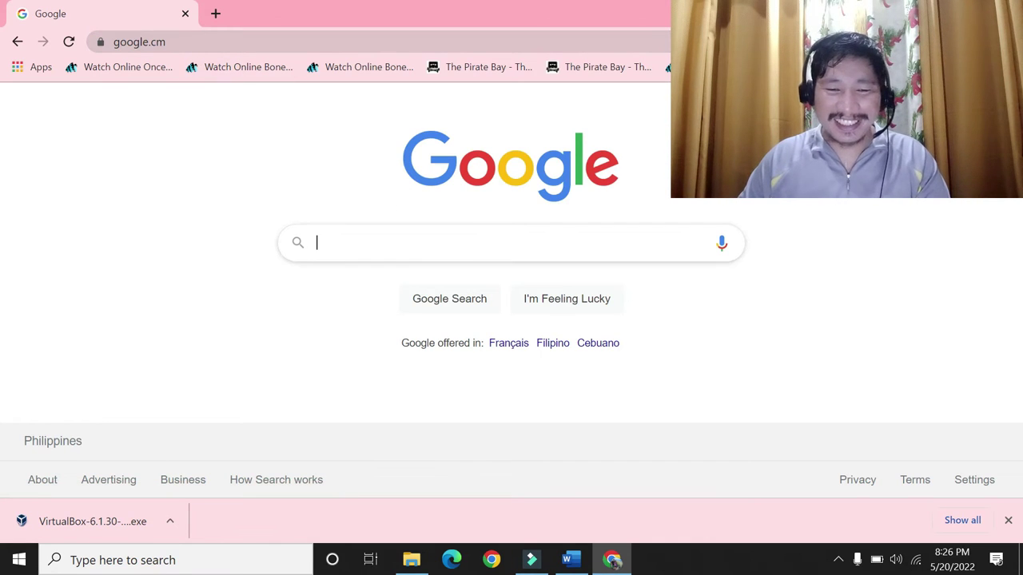
# Search Google for "windows 10 installer" and open Microsoft's Download Windows 10 page from the results.
pyautogui.click(373, 242)
pyautogui.write('windows ')
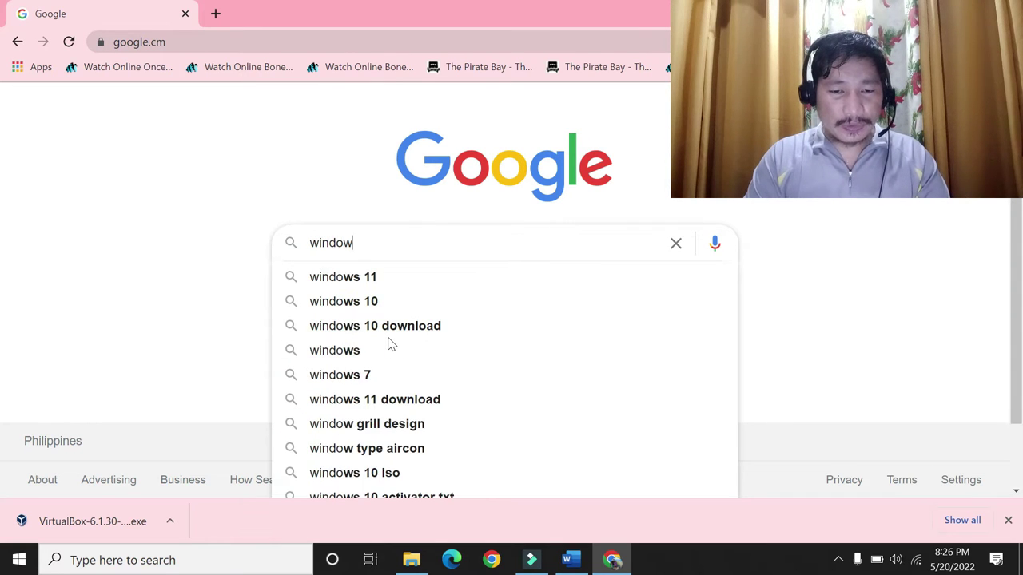
pyautogui.write('1')
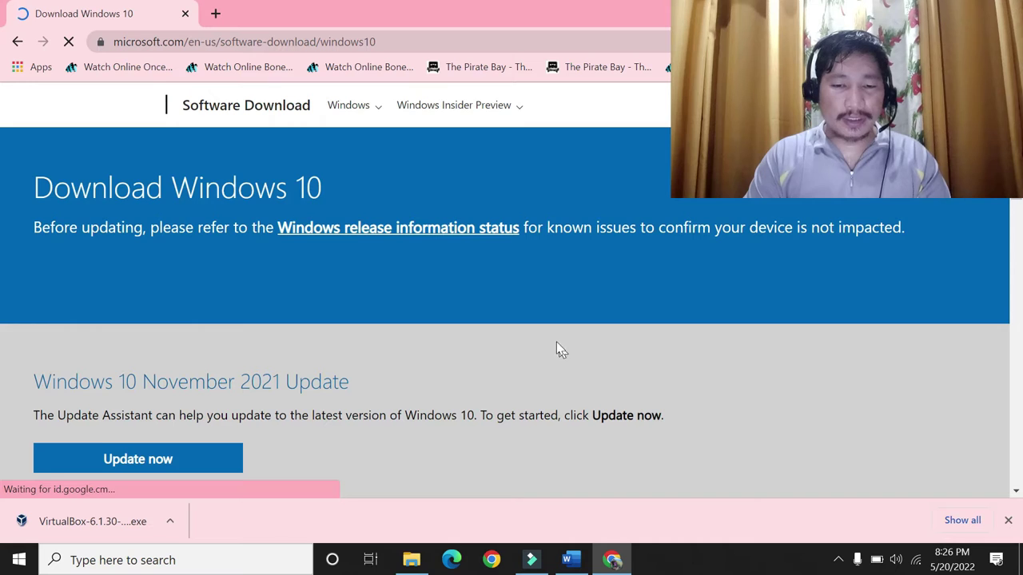
# Look through Microsoft's Download Windows 10 page for the available installer options and highlight the page's web address.
pyautogui.click(840, 562)
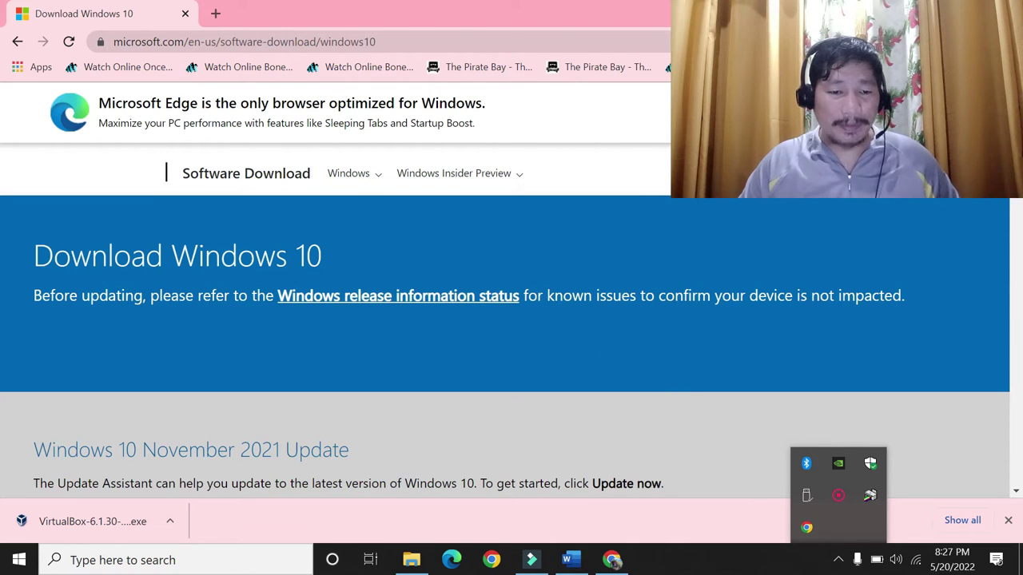
pyautogui.click(453, 423)
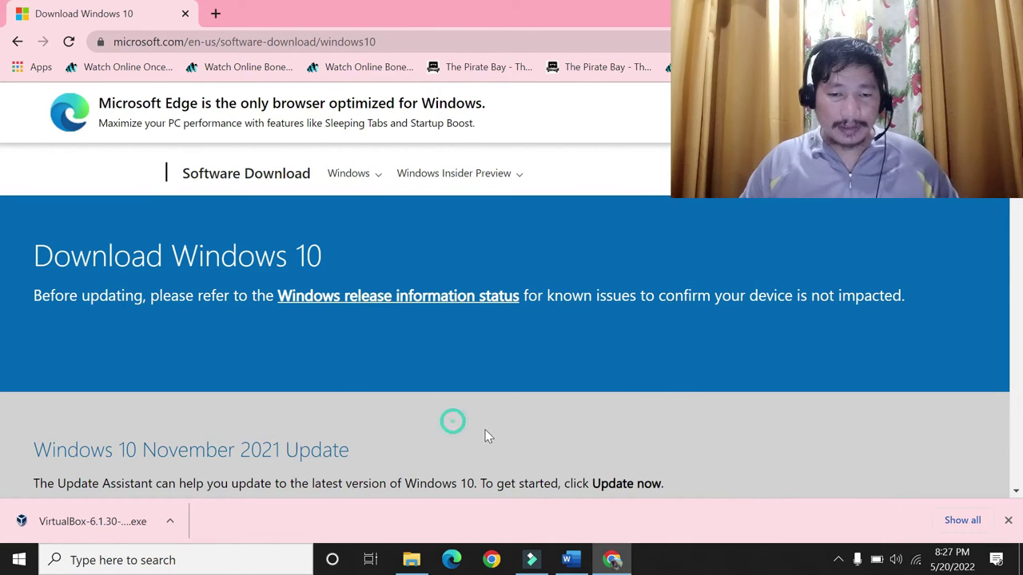
pyautogui.scroll(-3, 522, 431)
pyautogui.scroll(-1, 529, 433)
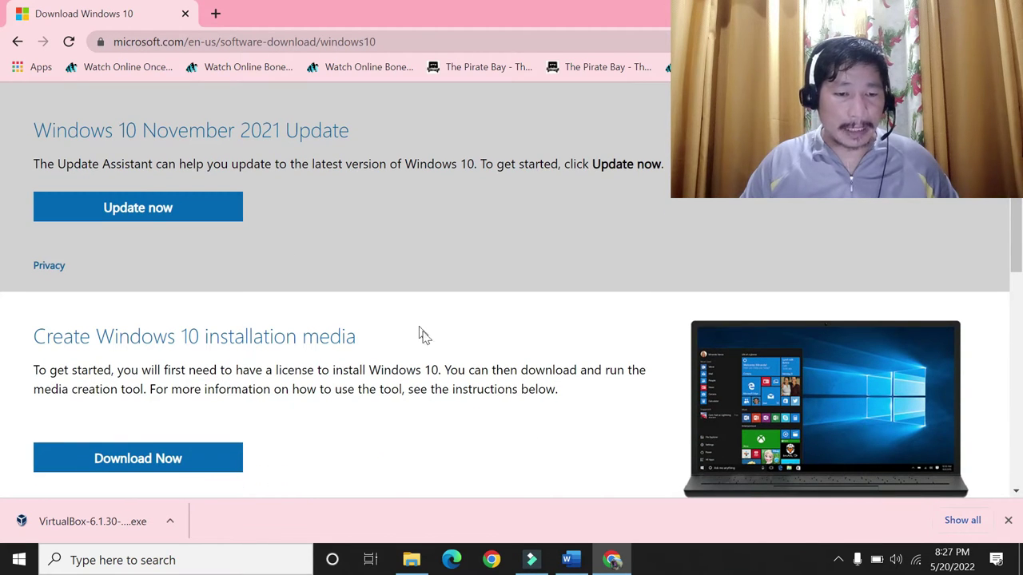
pyautogui.scroll(-10, 423, 334)
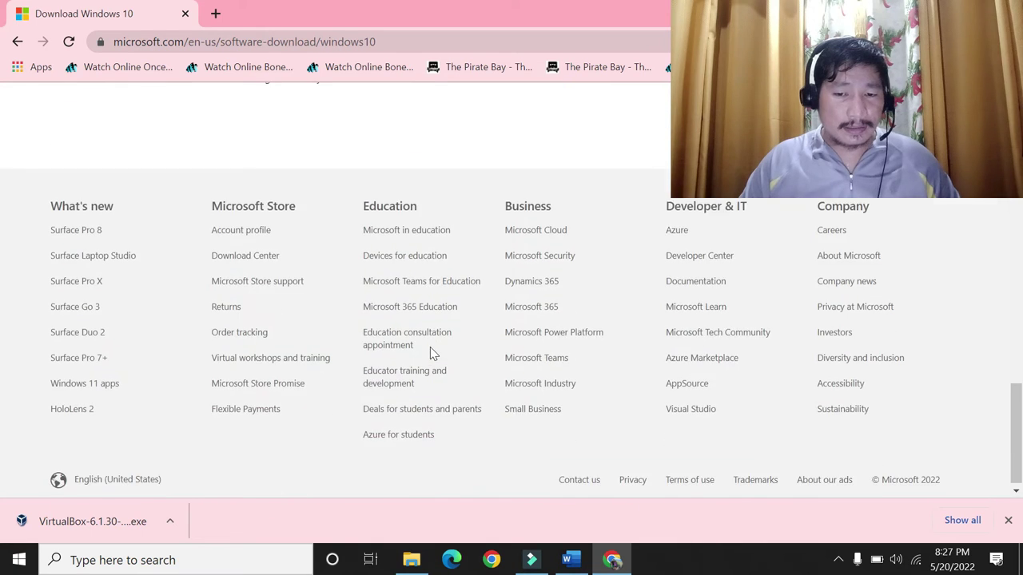
pyautogui.scroll(15, 429, 348)
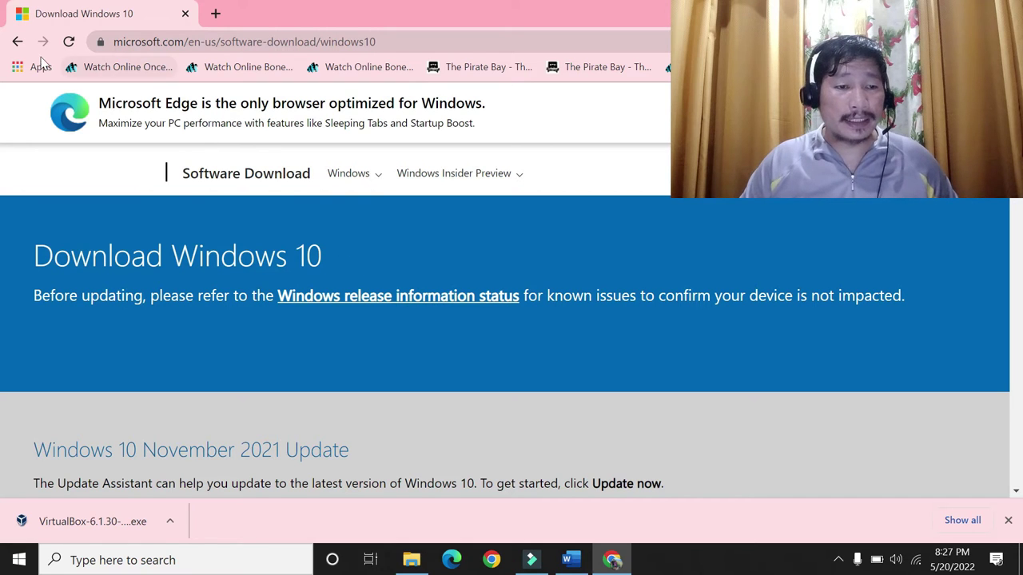
pyautogui.click(383, 42)
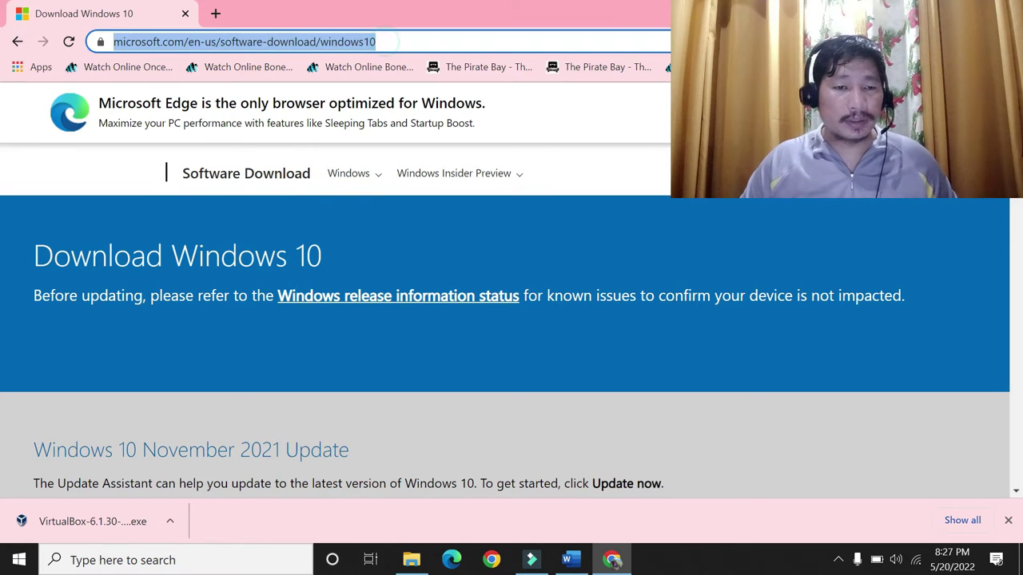
# Go back to the Google results and extend the search to "windows 10 installer torrent".
pyautogui.click(17, 42)
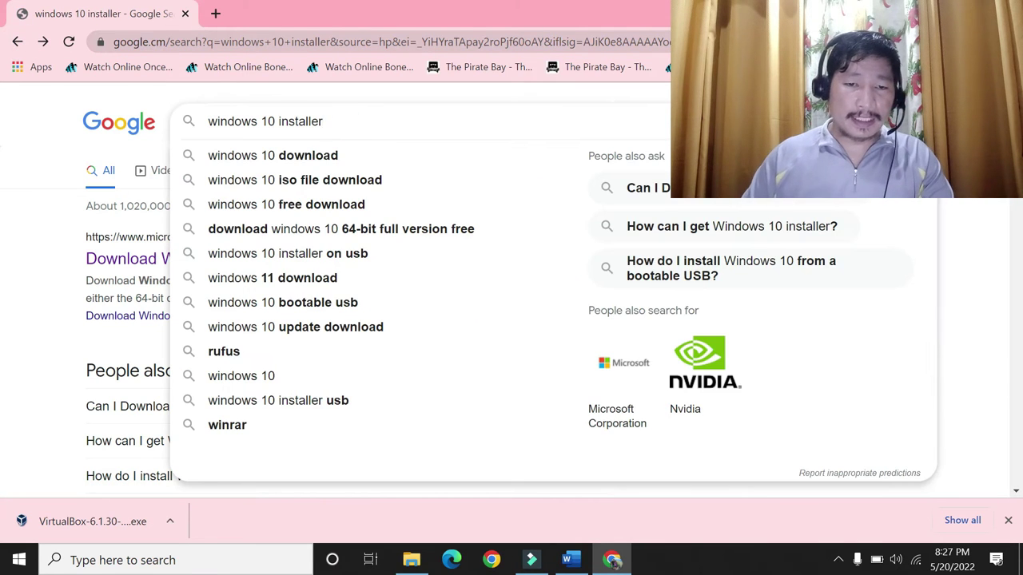
pyautogui.write('torrent')
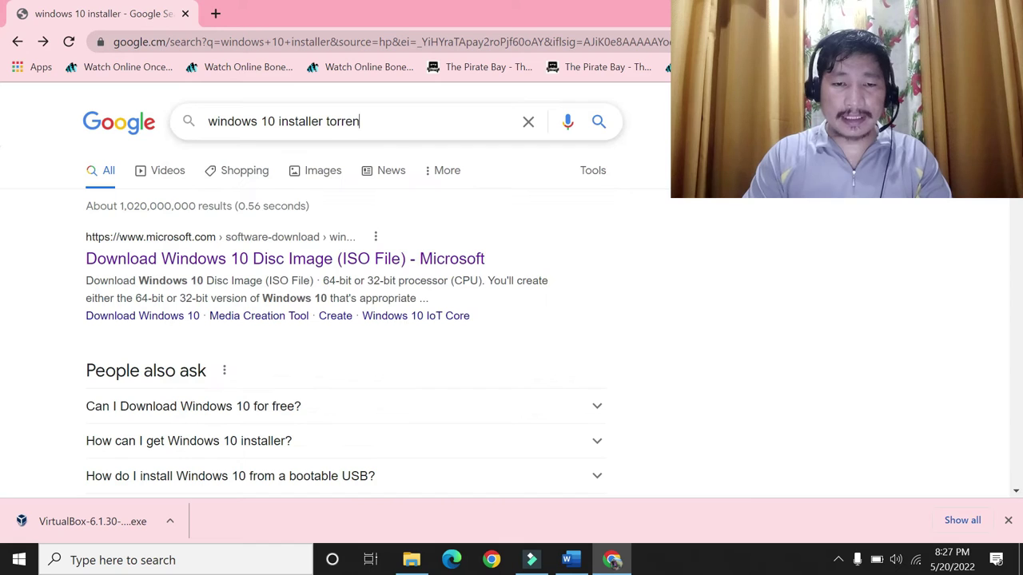
pyautogui.press('Return')
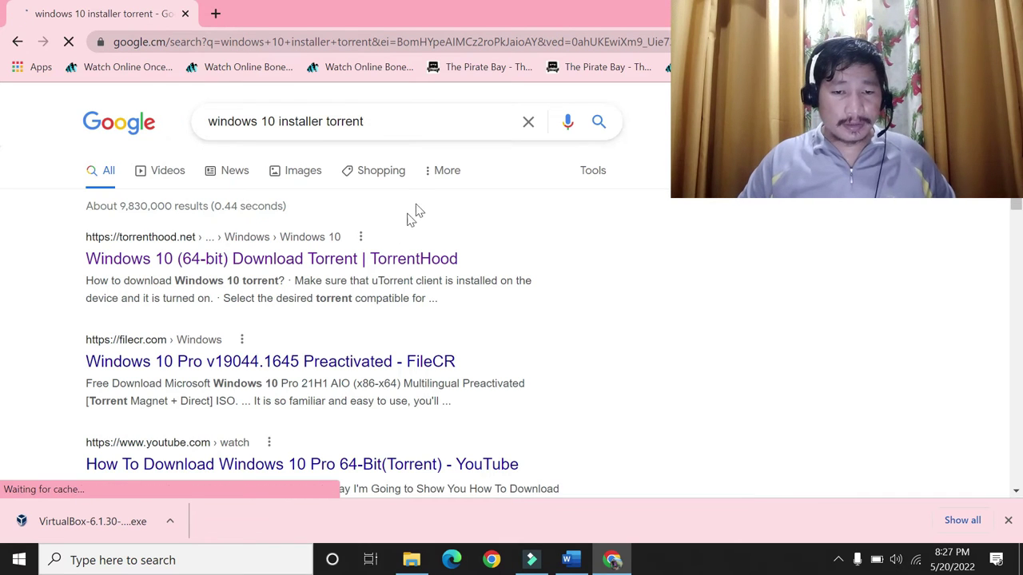
# Look through the search results and open the downloadpc.net result "Windows 10 Torrent + Product Key Free Download (x86/x64) Bit".
pyautogui.scroll(-1, 323, 266)
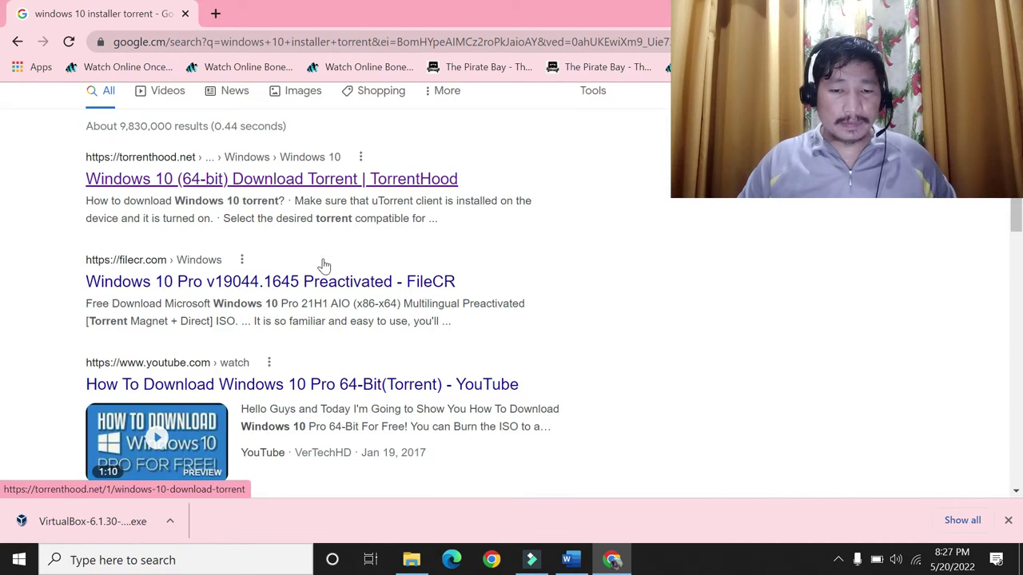
pyautogui.scroll(-2, 323, 266)
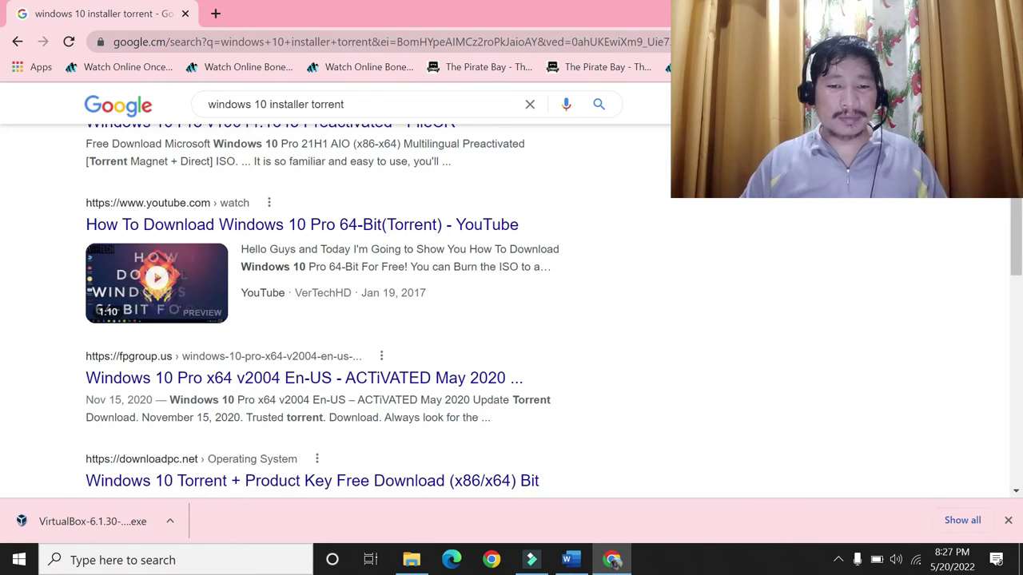
pyautogui.scroll(2, 389, 320)
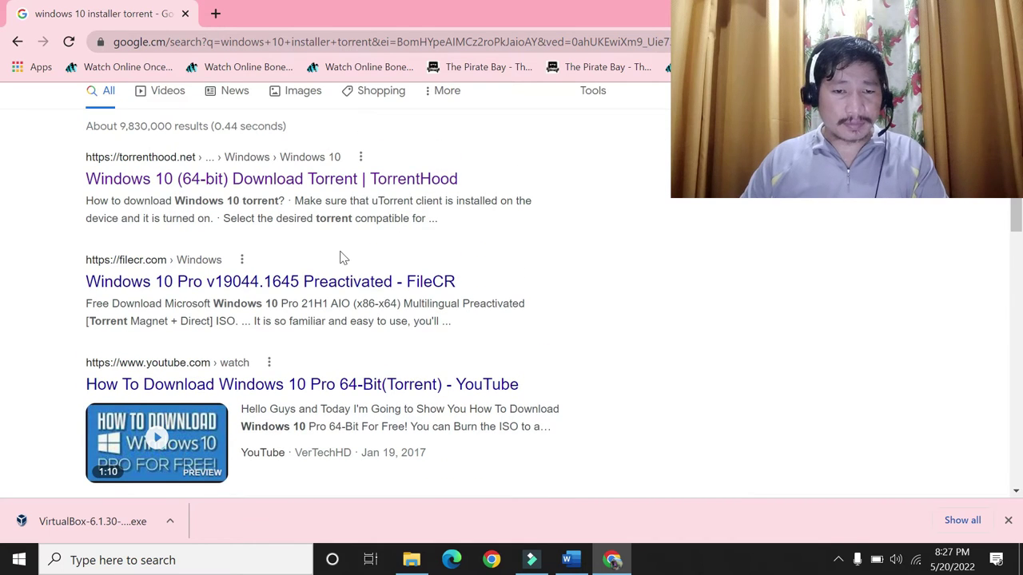
pyautogui.scroll(-3, 375, 262)
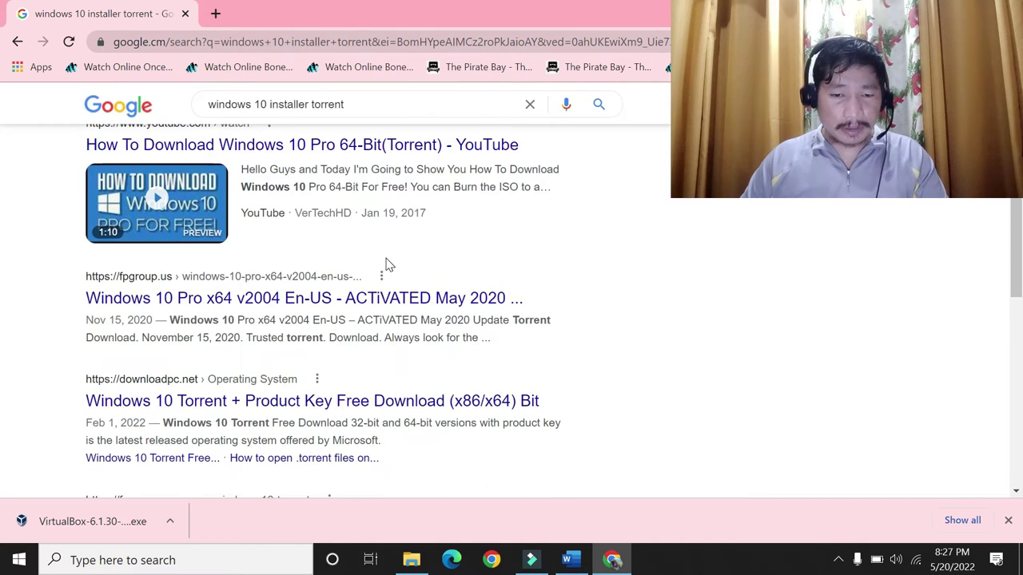
pyautogui.click(286, 400)
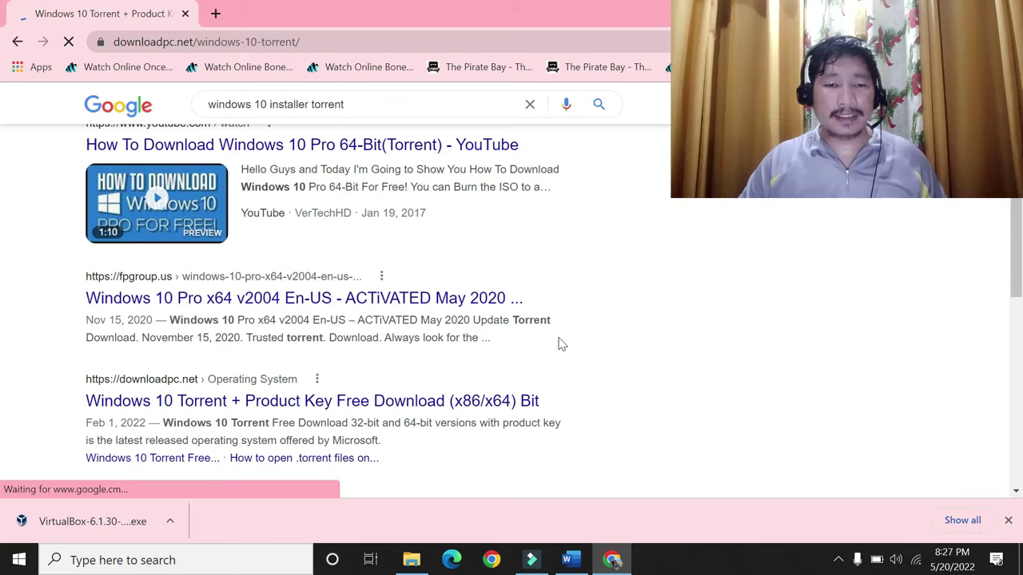
# Look through the downloadpc.net article on the Windows 10 torrent, including its contents list and instructions for opening torrent files.
pyautogui.scroll(-3, 559, 342)
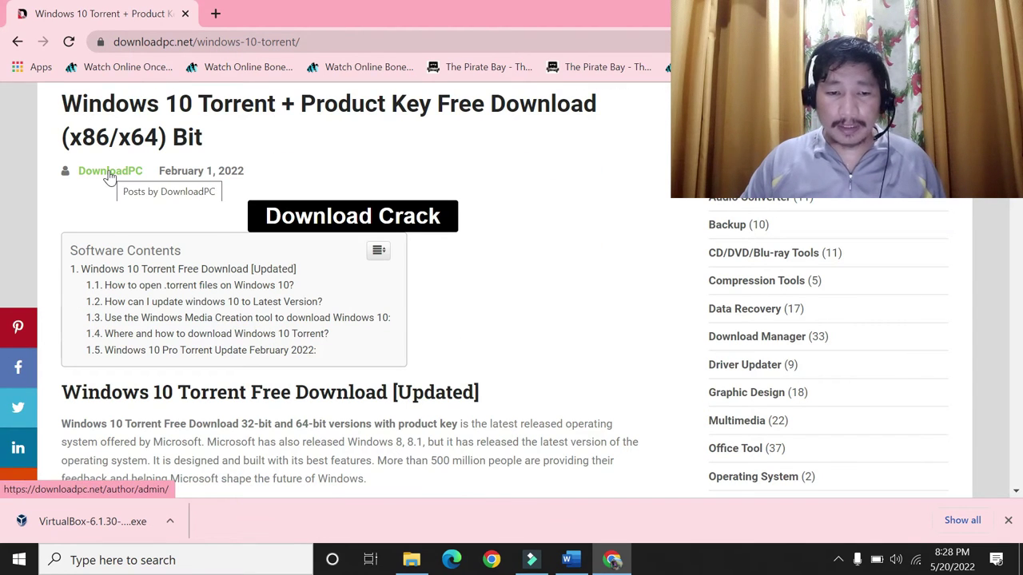
pyautogui.scroll(-10, 133, 189)
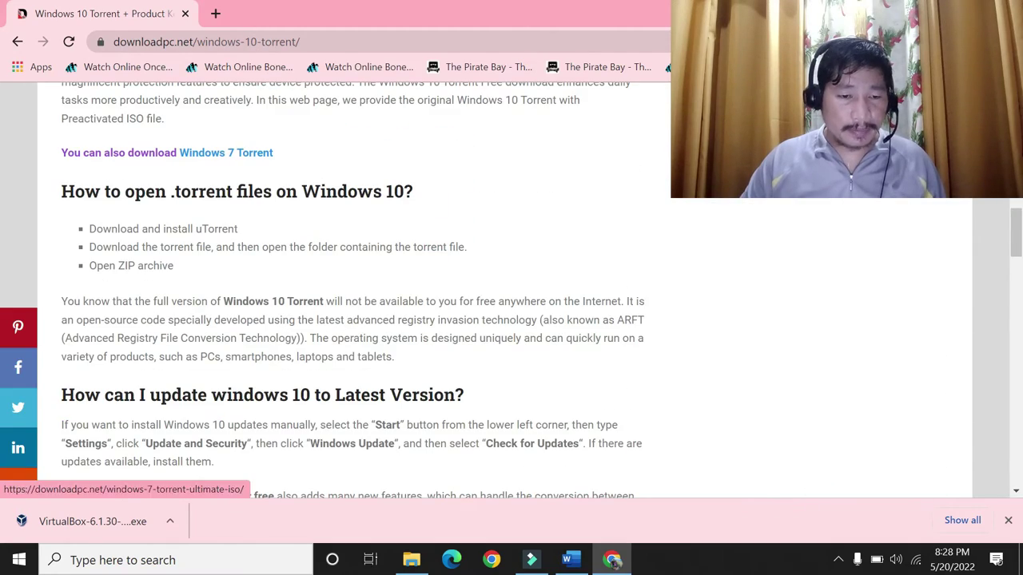
pyautogui.scroll(-9, 392, 201)
pyautogui.scroll(15, 399, 217)
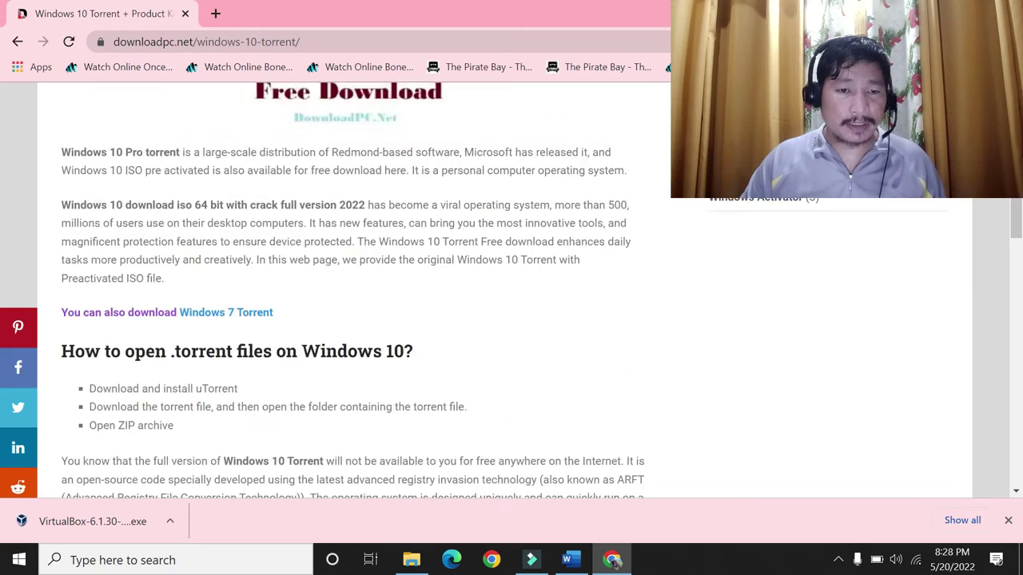
pyautogui.scroll(-6, 406, 228)
pyautogui.scroll(7, 403, 228)
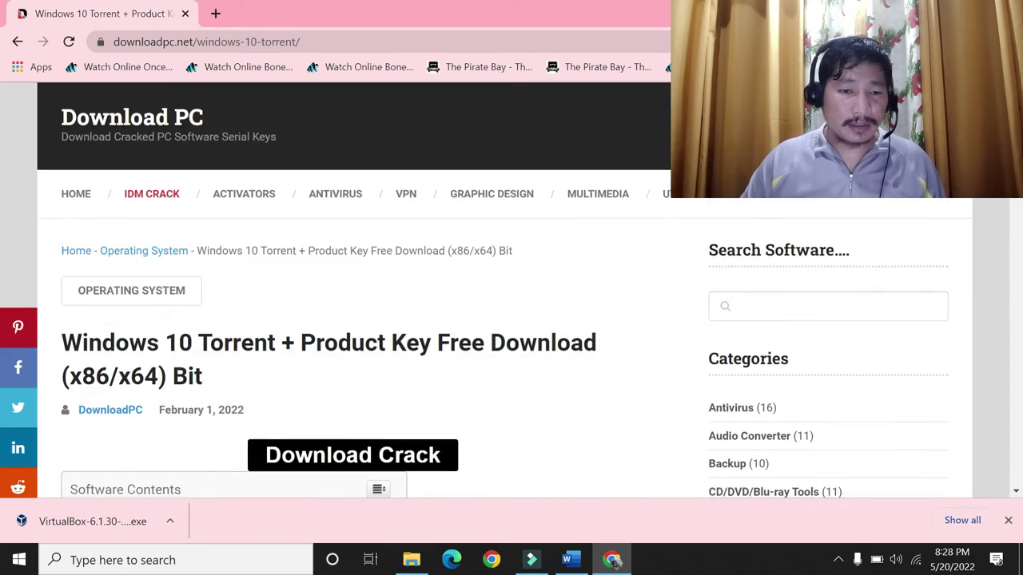
# Browse the other software posts by DownloadPC and return to the Windows 10 torrent article.
pyautogui.click(112, 411)
pyautogui.scroll(-1, 508, 378)
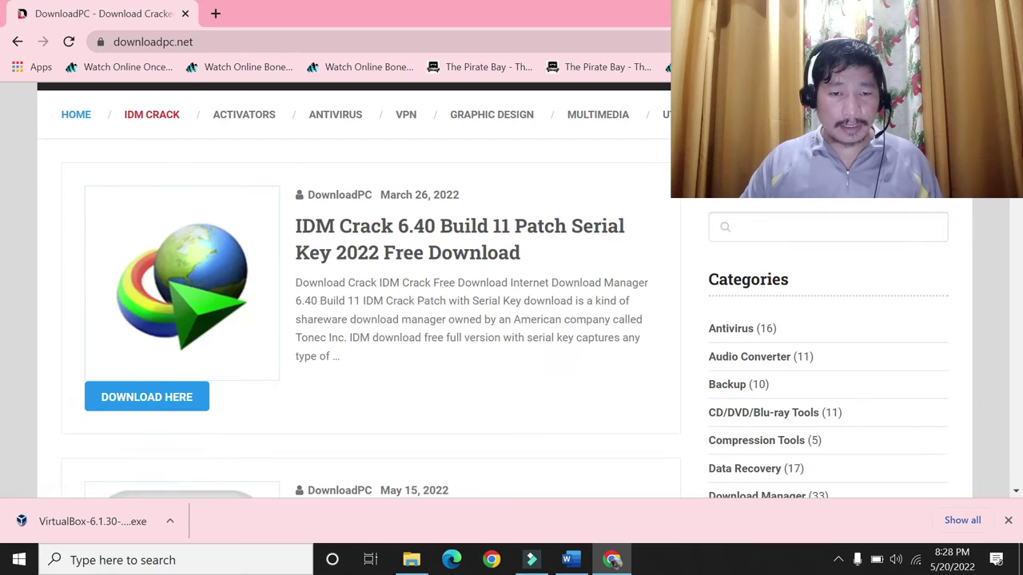
pyautogui.scroll(-8, 404, 276)
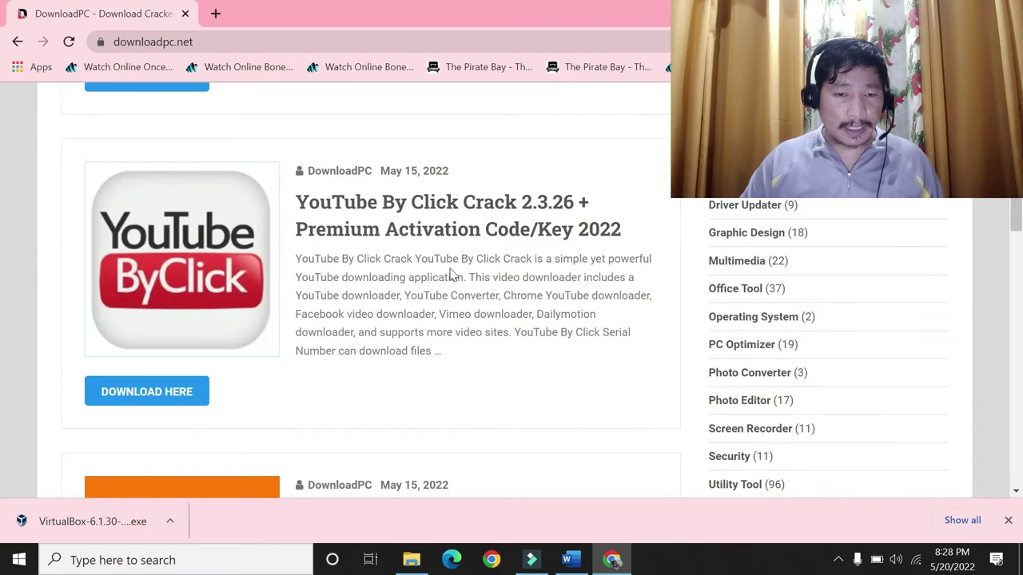
pyautogui.scroll(-5, 475, 267)
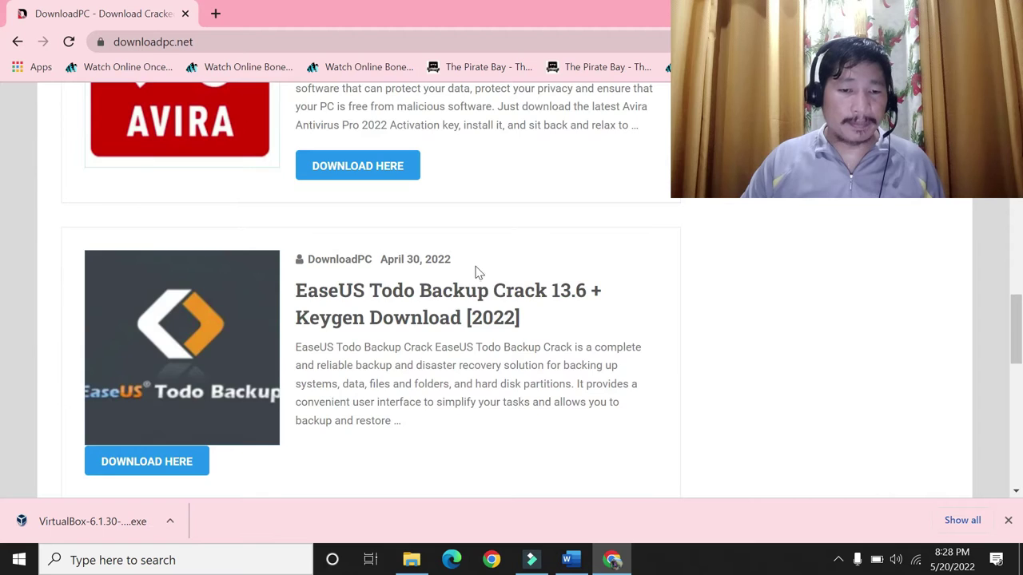
pyautogui.scroll(-7, 475, 273)
pyautogui.click(18, 40)
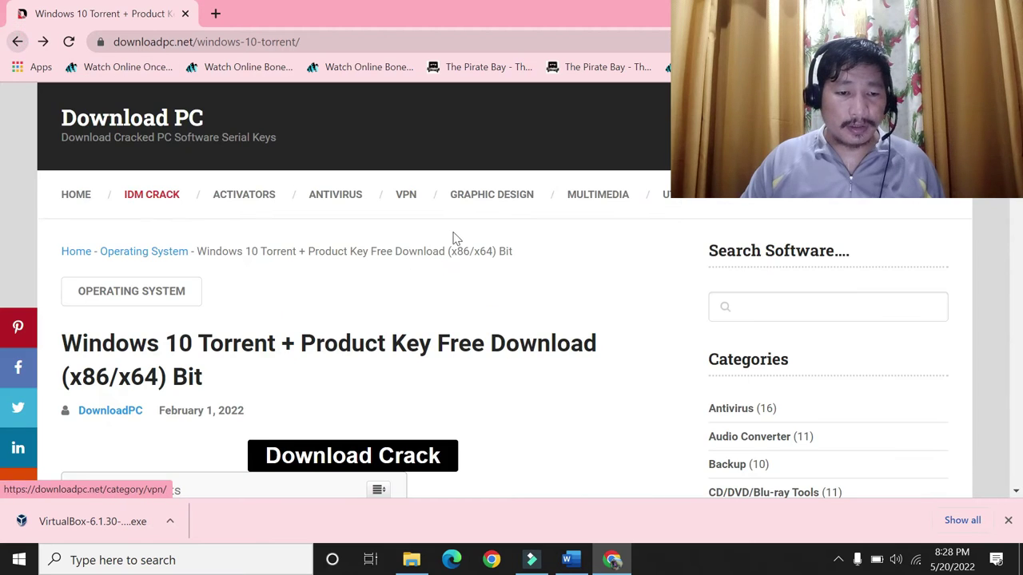
# Examine the whole Windows 10 torrent article for its installation notes and download links, and return to its beginning.
pyautogui.scroll(-1, 506, 282)
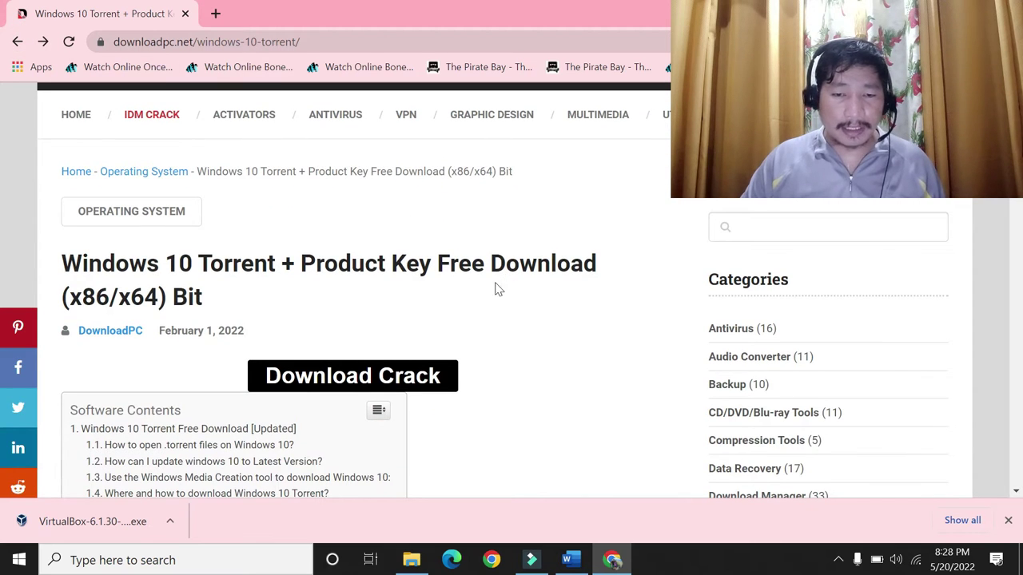
pyautogui.scroll(-10, 408, 316)
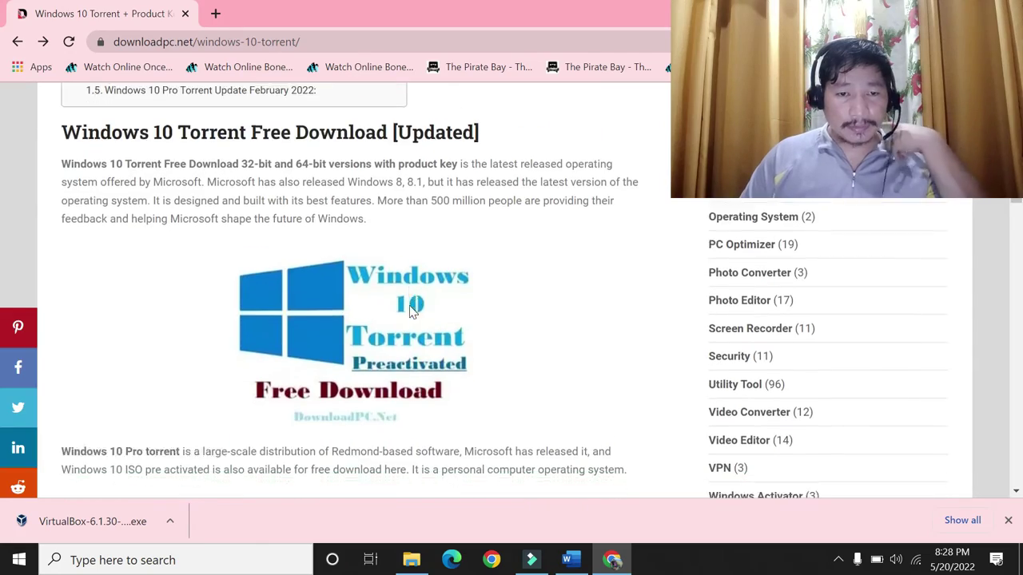
pyautogui.scroll(-4, 409, 311)
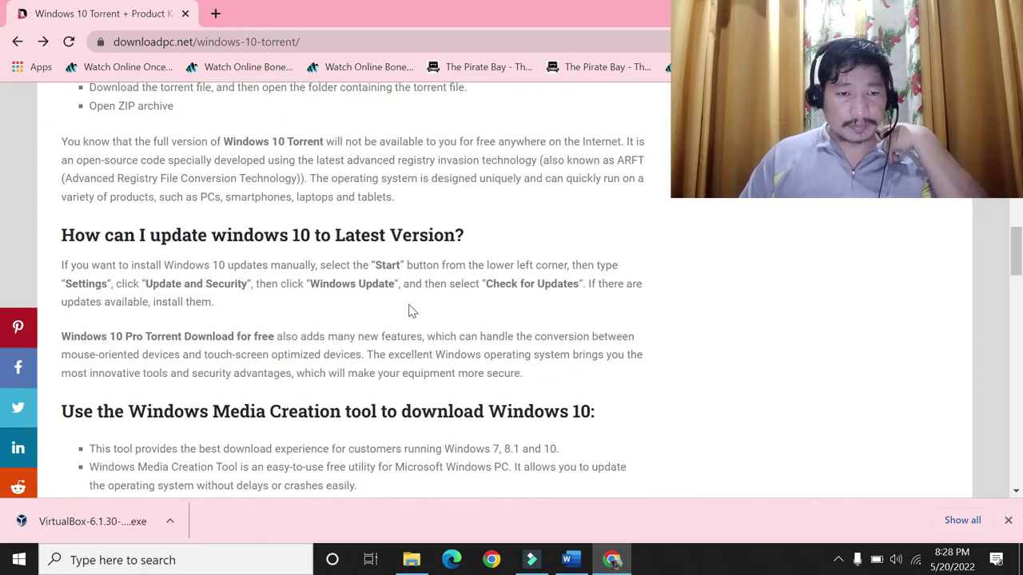
pyautogui.scroll(2, 410, 311)
pyautogui.scroll(-5, 423, 297)
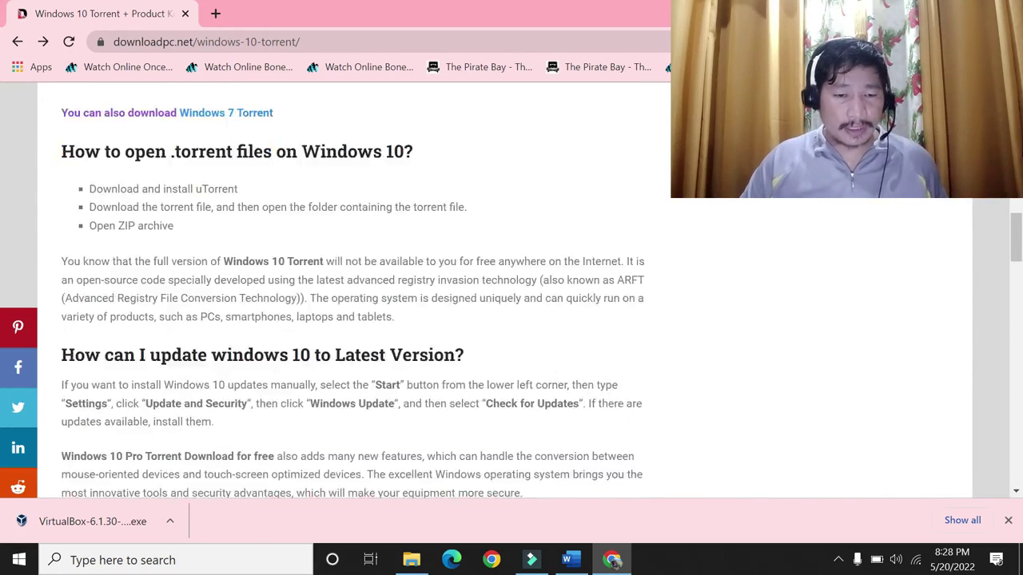
pyautogui.scroll(-5, 424, 297)
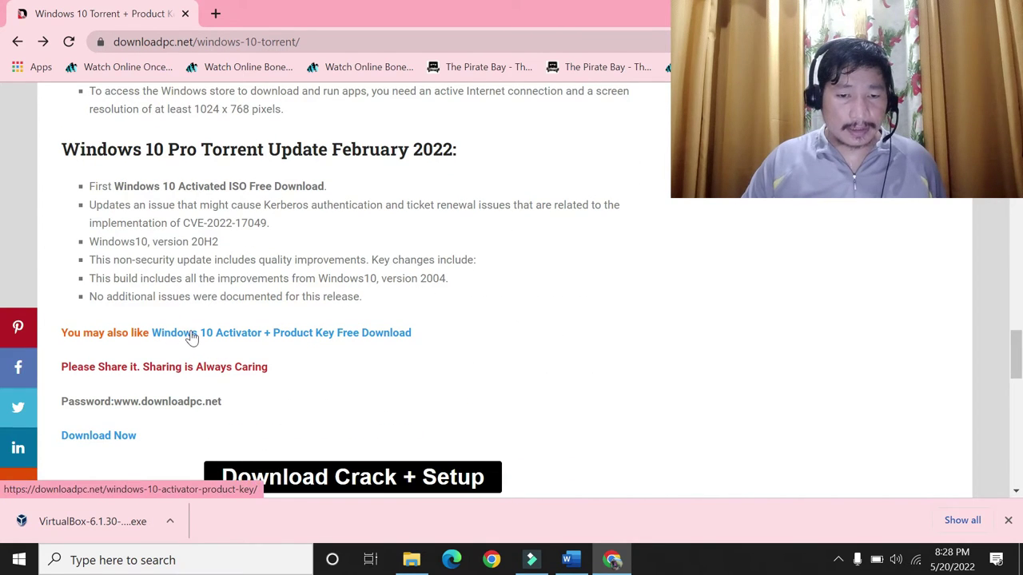
pyautogui.scroll(-3, 359, 345)
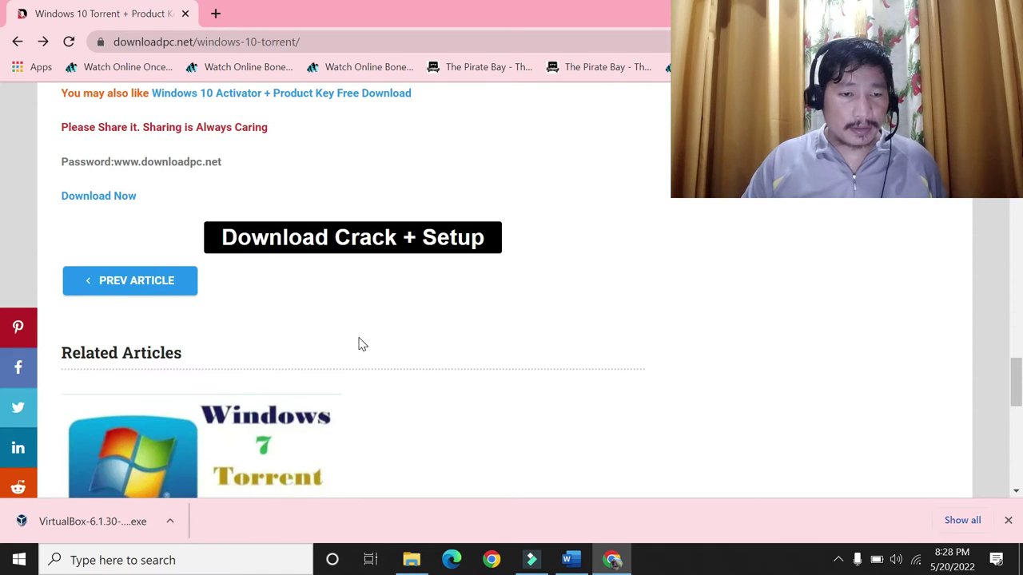
pyautogui.scroll(-6, 581, 402)
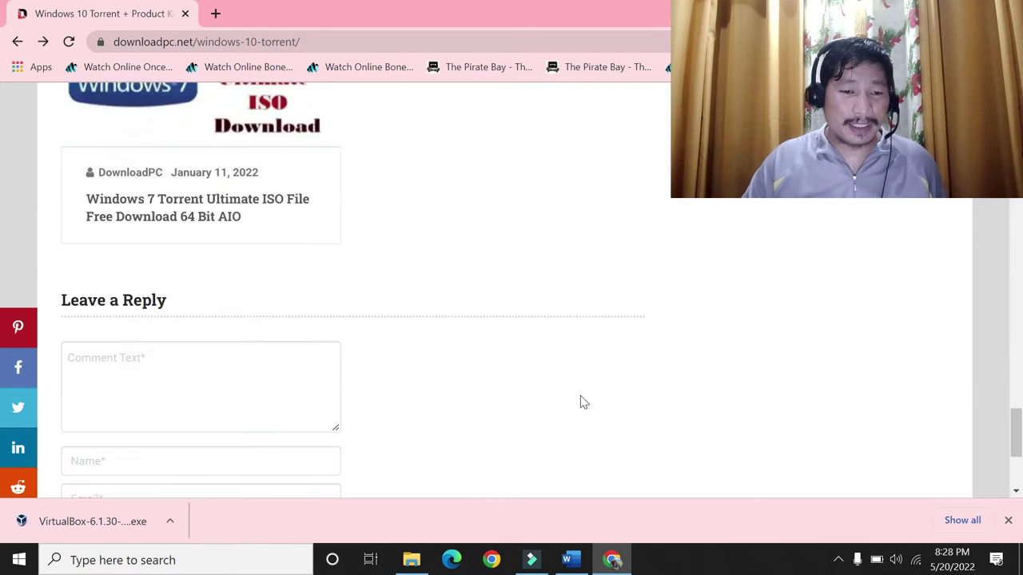
pyautogui.scroll(-2, 580, 402)
pyautogui.scroll(15, 577, 399)
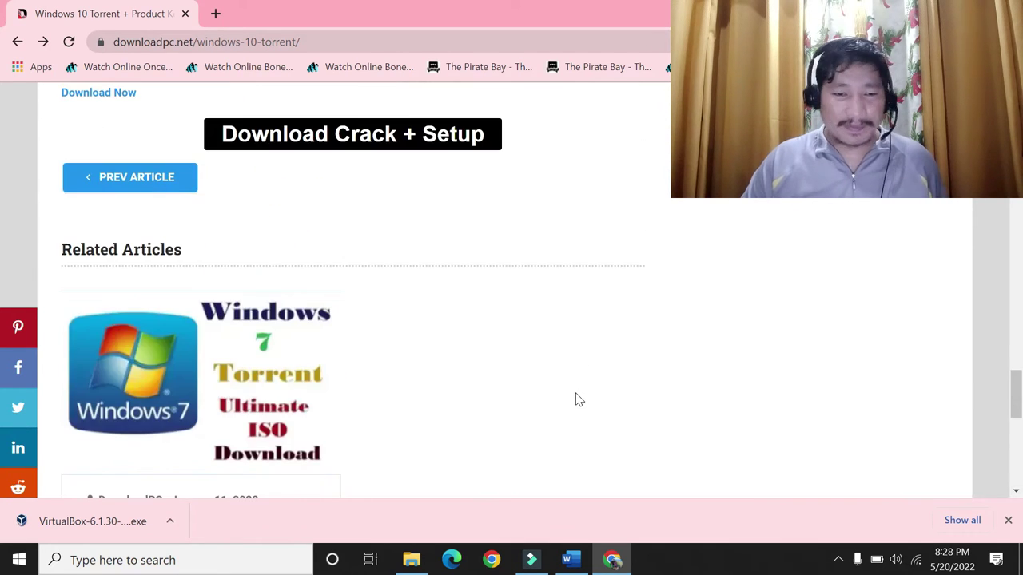
pyautogui.scroll(10, 600, 393)
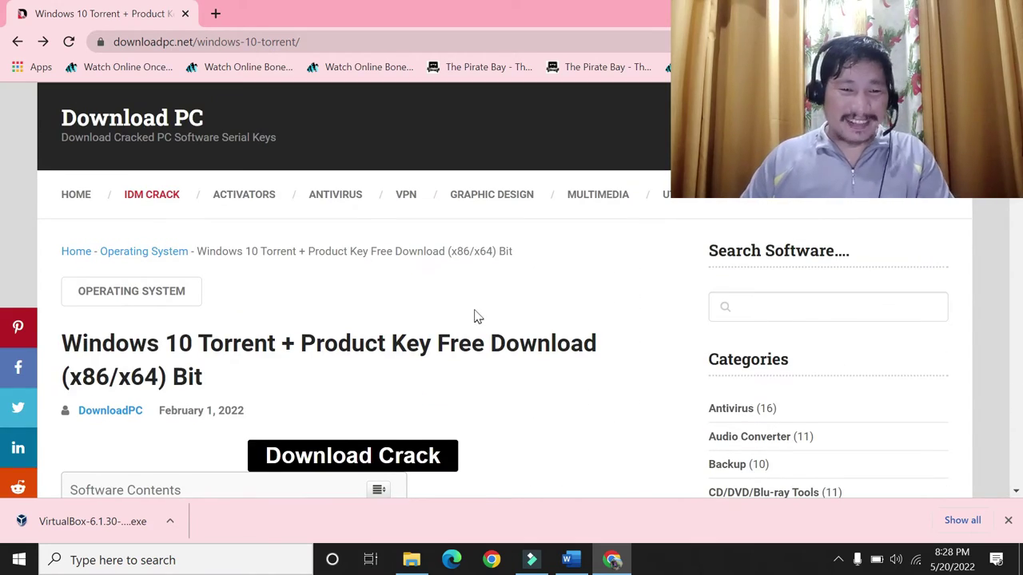
# Try loading piratebay.org, and change the address to piratebay.com to open the Pirate Bay site.
pyautogui.click(342, 41)
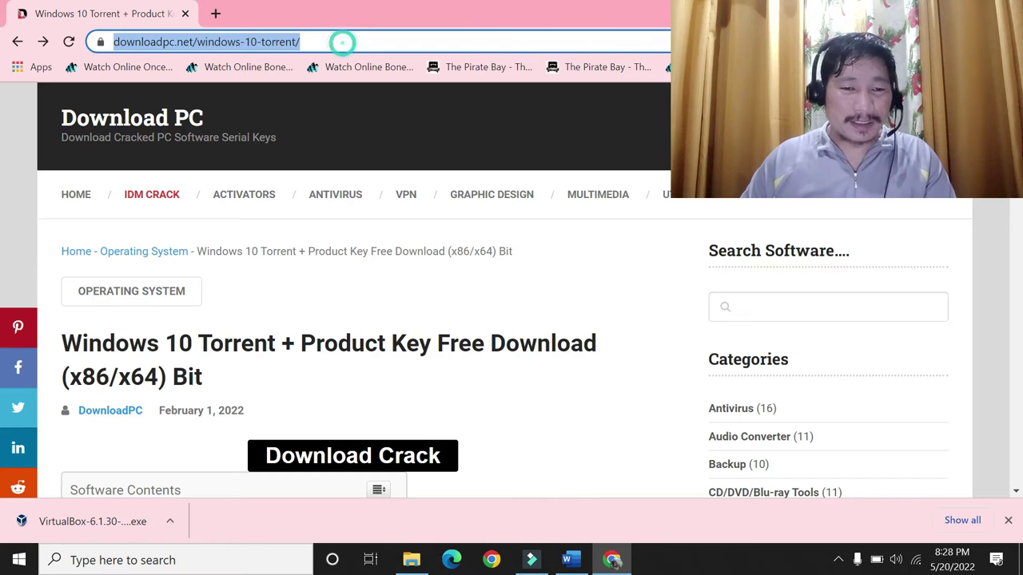
pyautogui.write('piratebay.org')
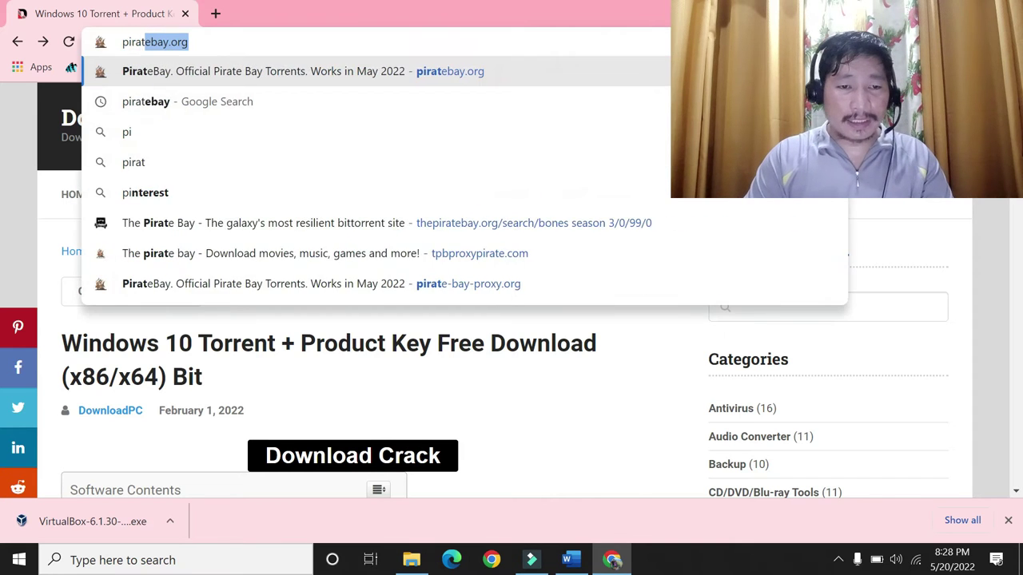
pyautogui.press('Return')
pyautogui.click(284, 38)
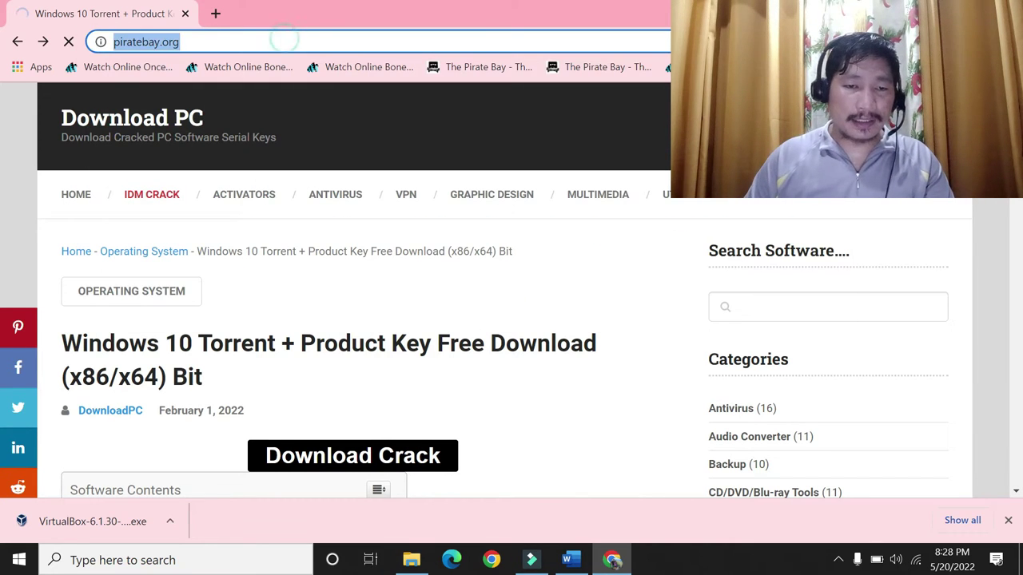
pyautogui.click(283, 38)
pyautogui.press('BackSpace')
pyautogui.press('BackSpace')
pyautogui.press('BackSpace')
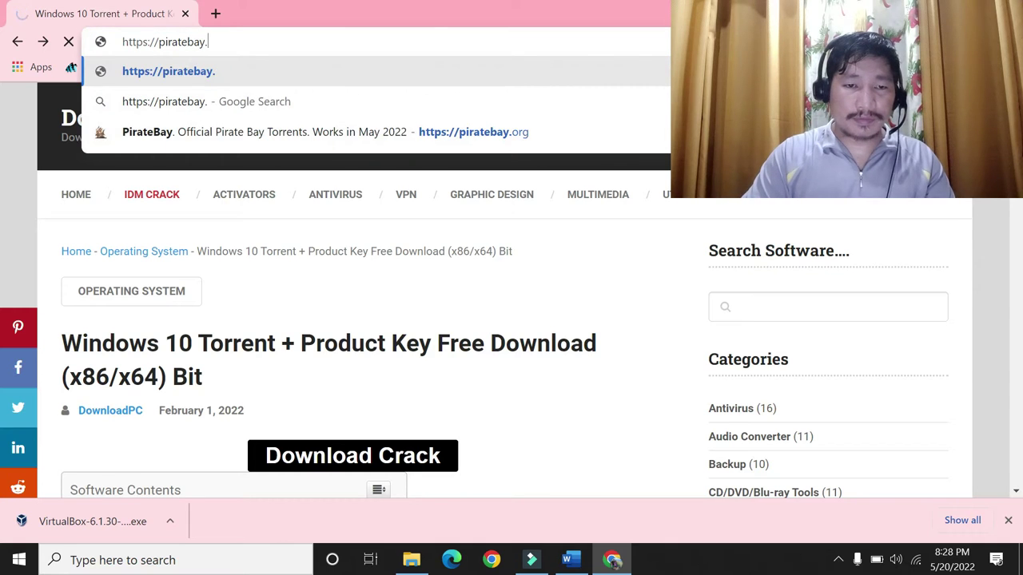
pyautogui.write('com')
pyautogui.press('Return')
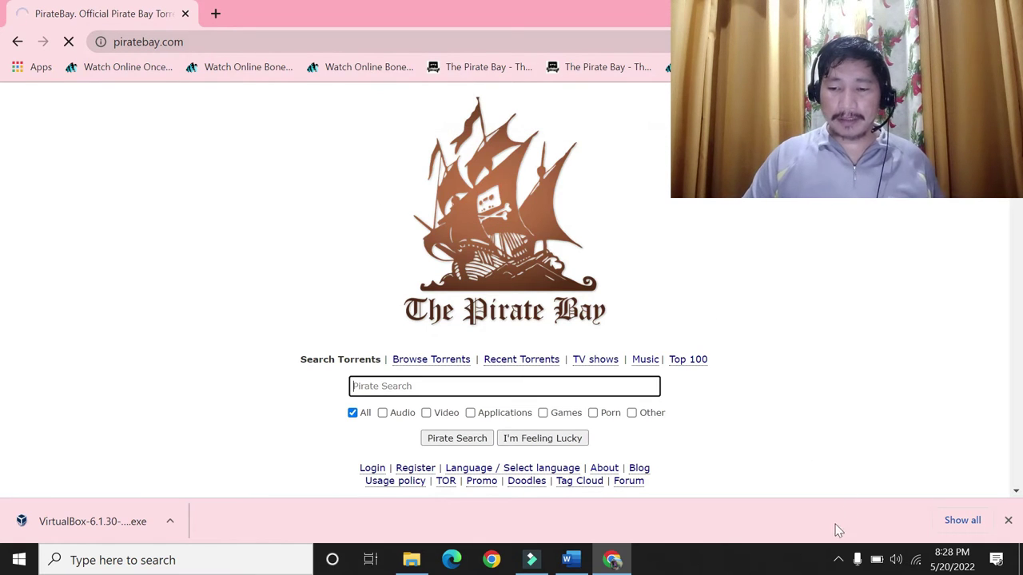
# Return from the Odysee page to the Pirate Bay home page and search all torrents for "windows 10".
pyautogui.click(833, 561)
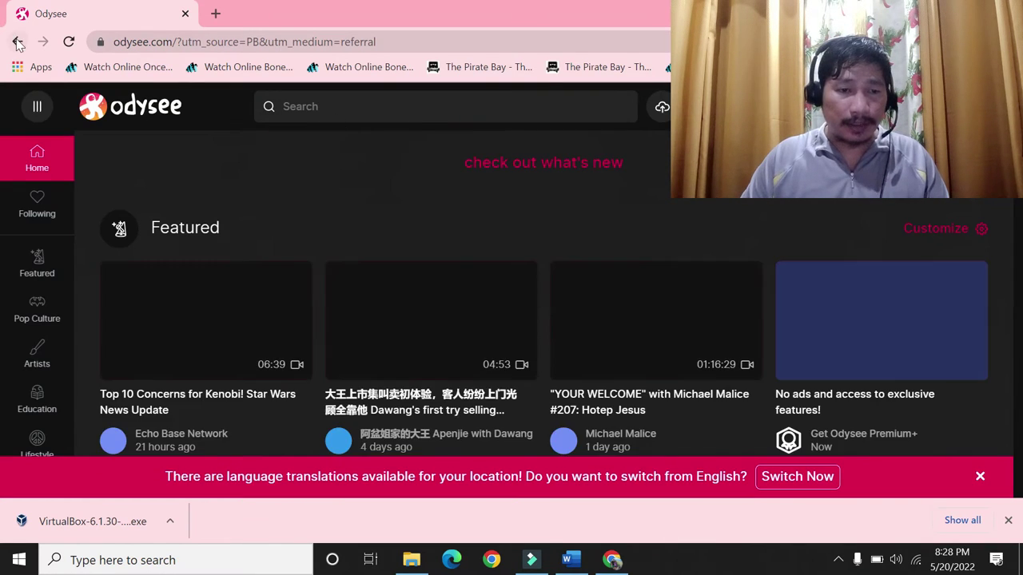
pyautogui.click(18, 42)
pyautogui.click(406, 384)
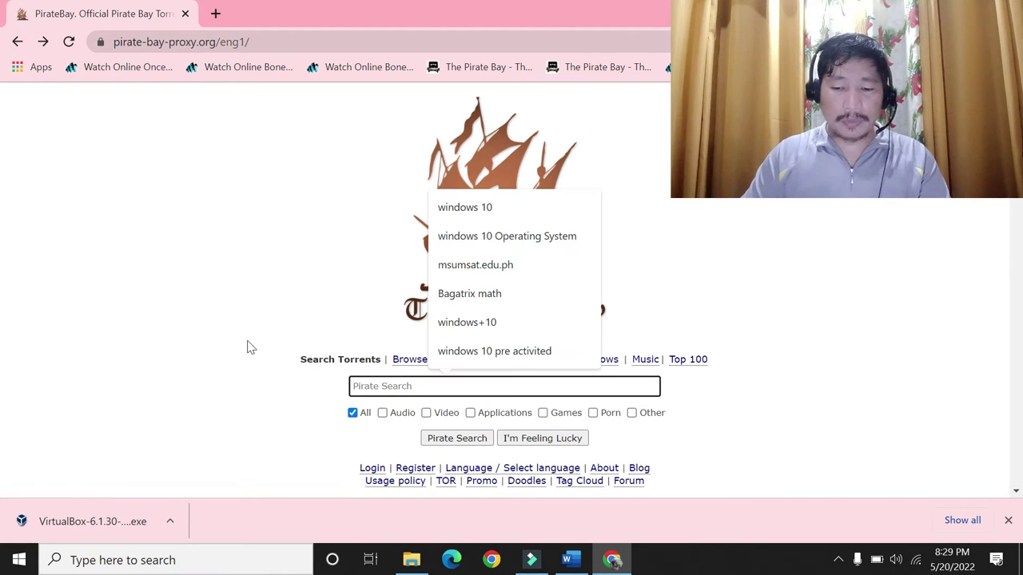
pyautogui.write('windows 10')
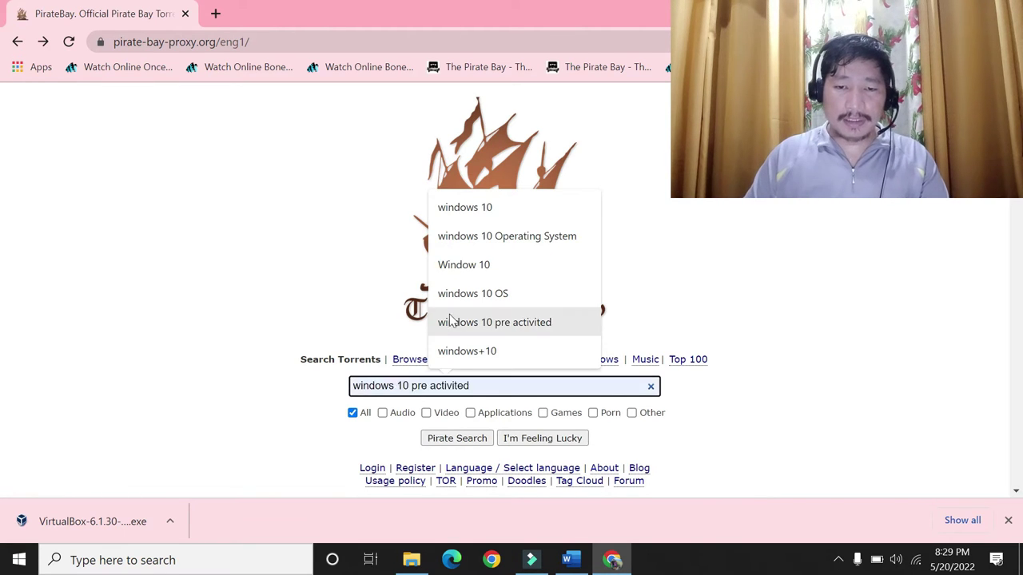
pyautogui.click(495, 209)
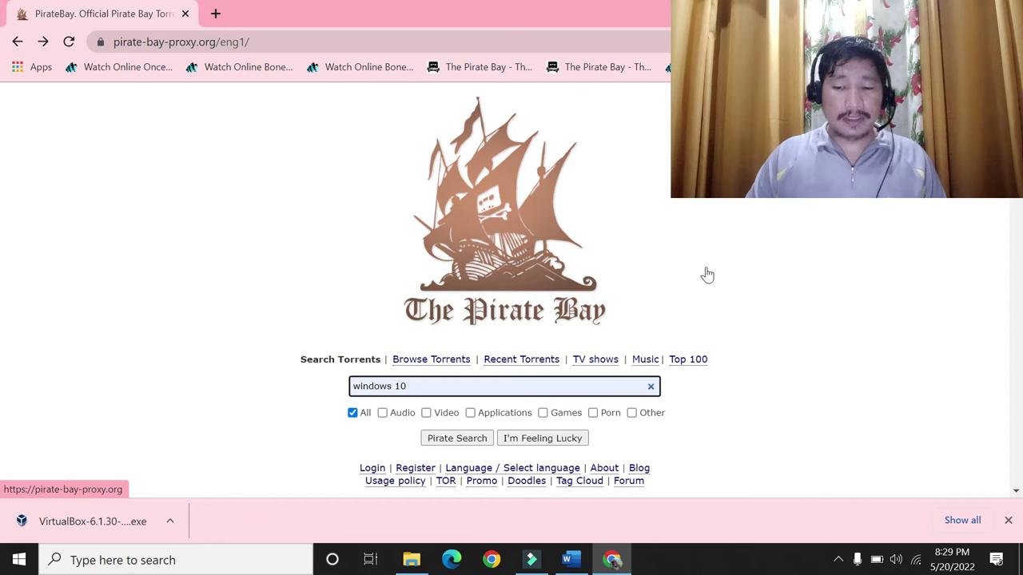
pyautogui.press('Return')
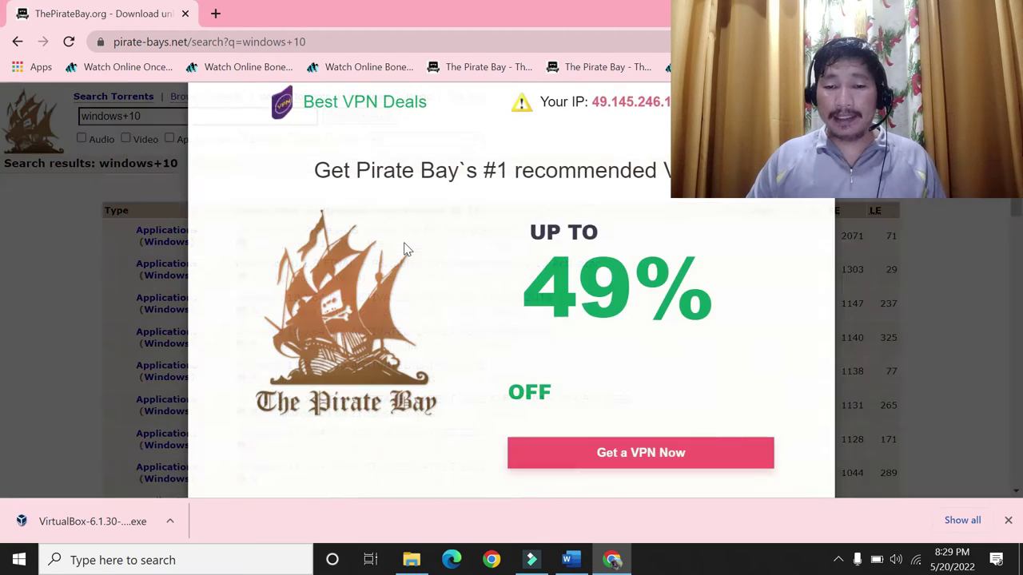
# Dismiss the VPN advertisement and view the details of the torrent "Windows 10 Pro en-US v1909 x64 BiT Activated-KBO".
pyautogui.click(28, 239)
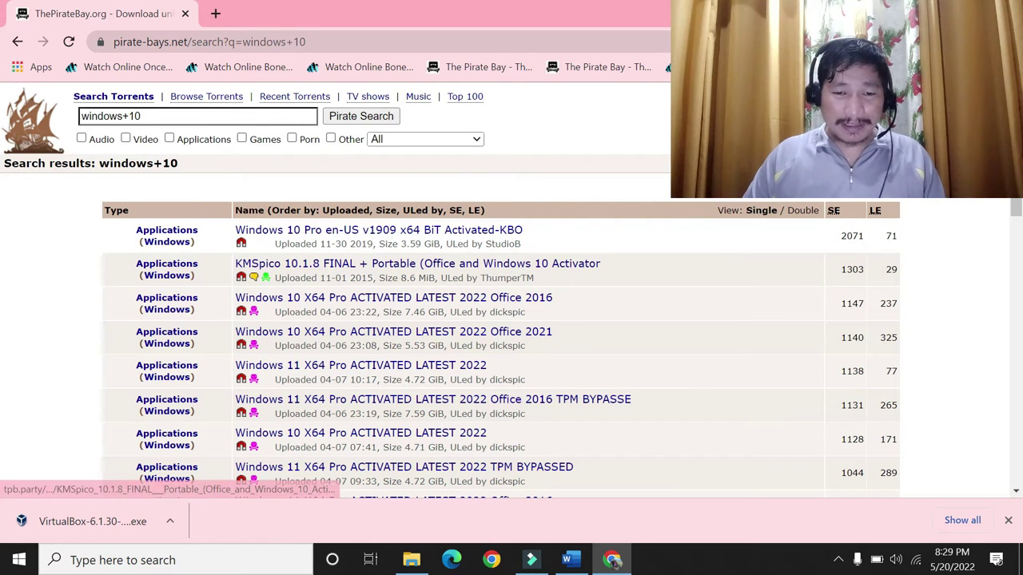
pyautogui.click(335, 232)
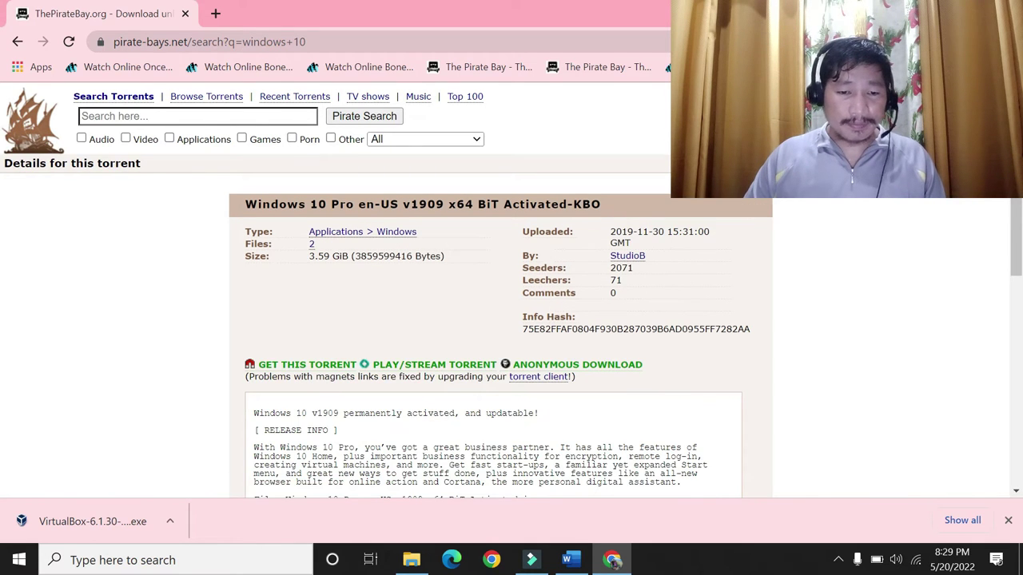
pyautogui.scroll(-1, 551, 308)
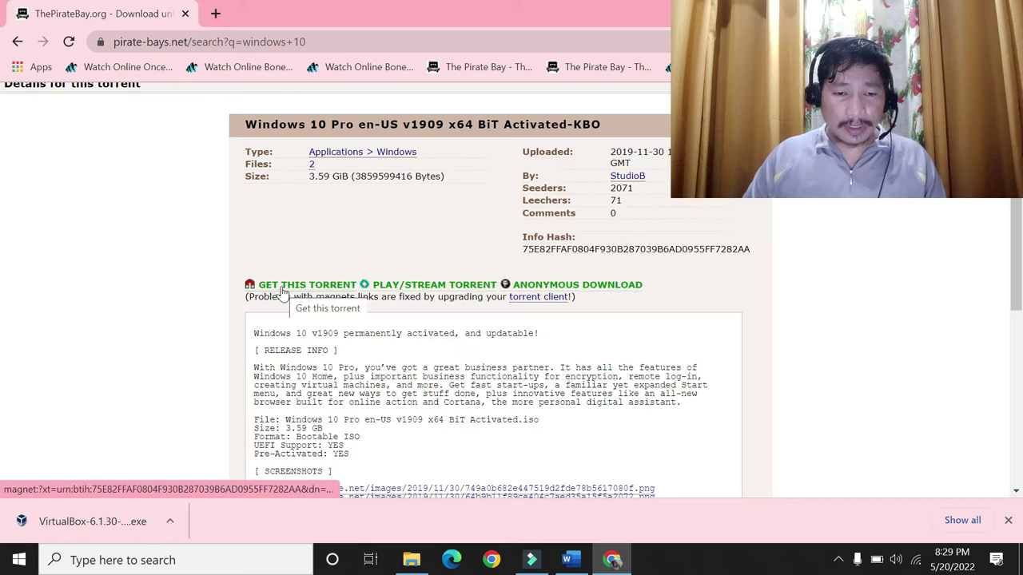
# Look up the µTorrent app on the computer by searching Windows for "ut", and close the search.
pyautogui.press('super')
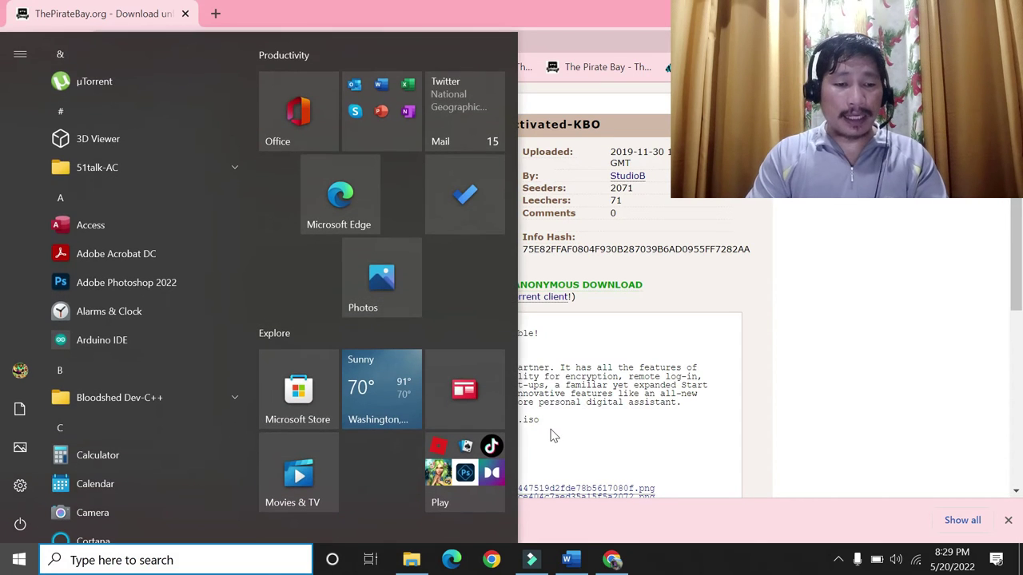
pyautogui.write('ut')
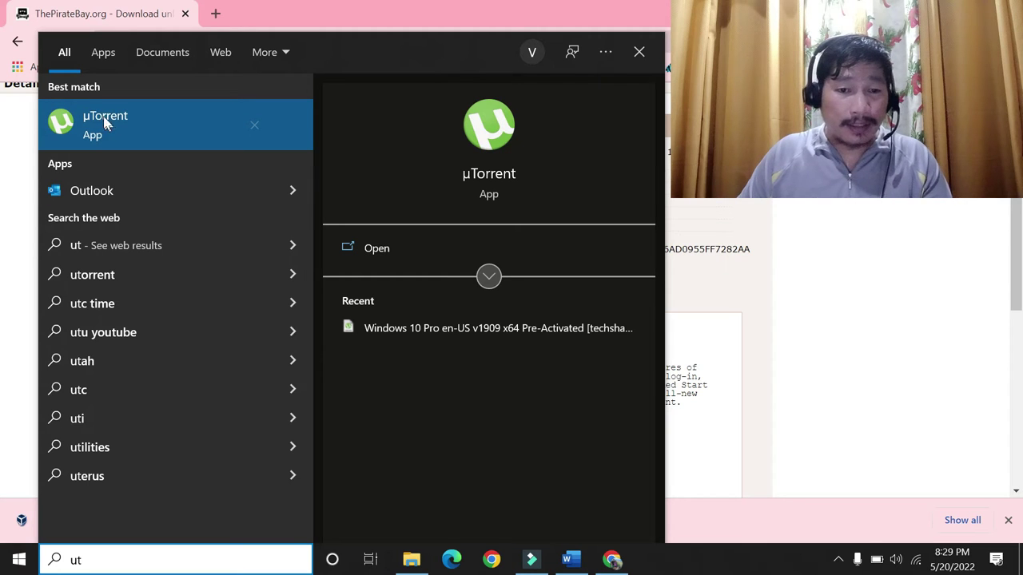
pyautogui.click(639, 53)
# Search FileHippo for "utorrent" in a new browser tab, look through the available torrent clients, and close the tab.
pyautogui.click(215, 13)
pyautogui.write('f')
pyautogui.press('Return')
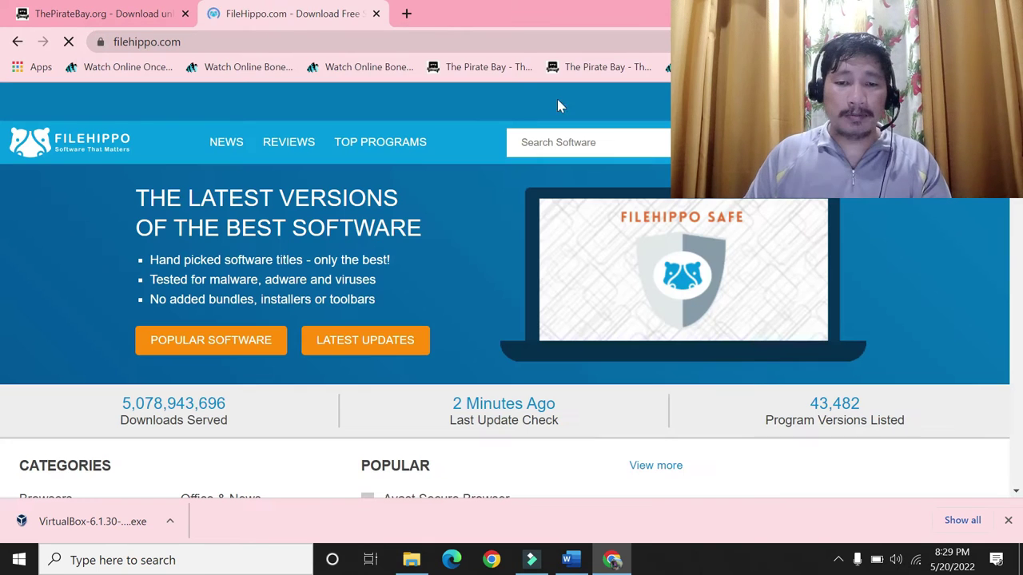
pyautogui.write('uto')
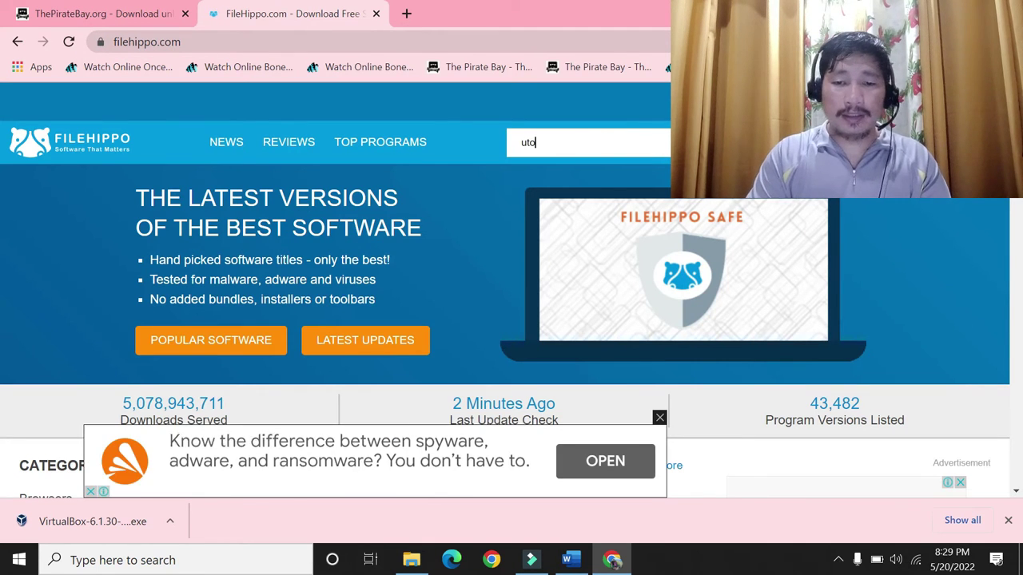
pyautogui.write('rrent')
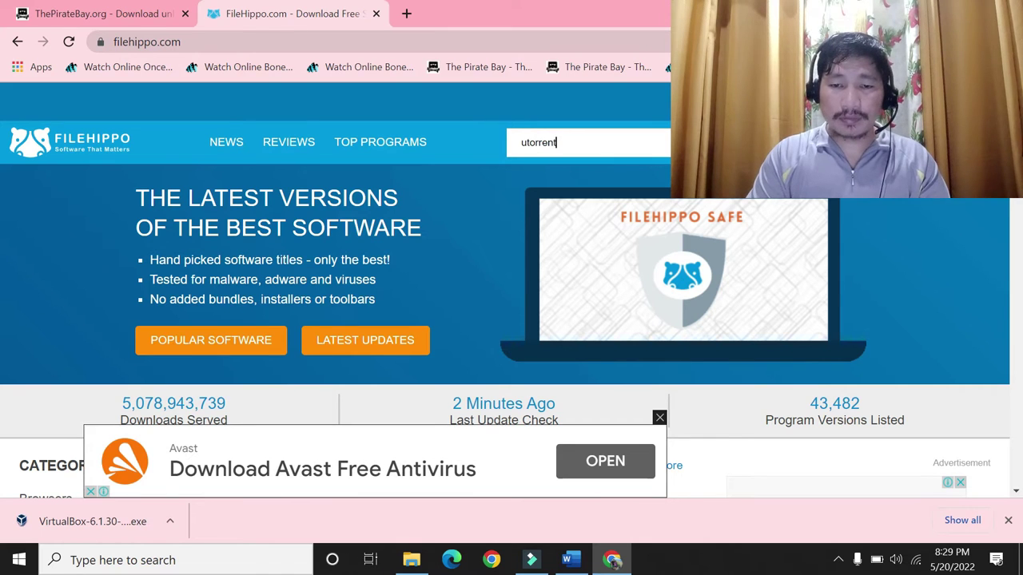
pyautogui.press('Return')
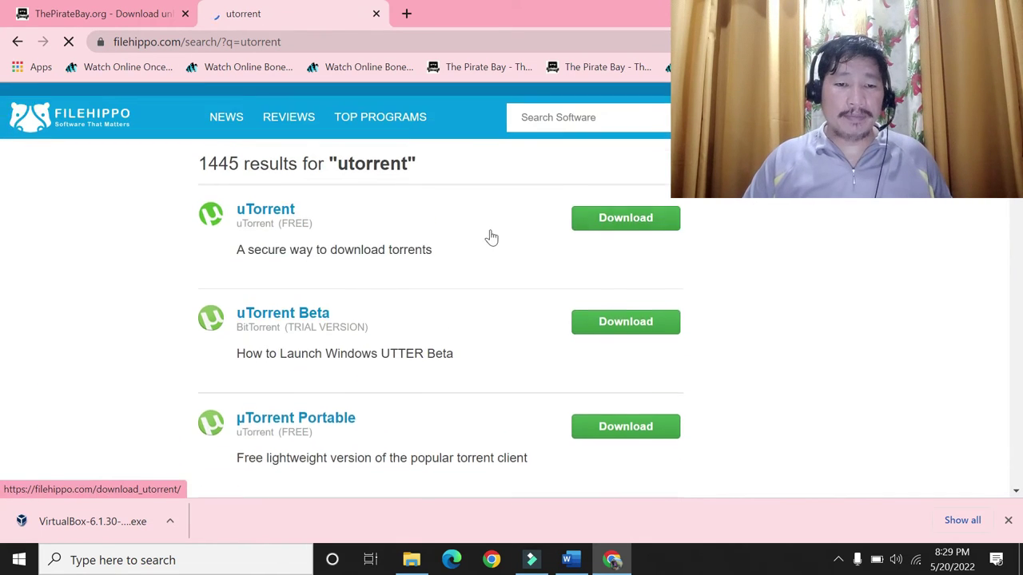
pyautogui.scroll(-6, 365, 292)
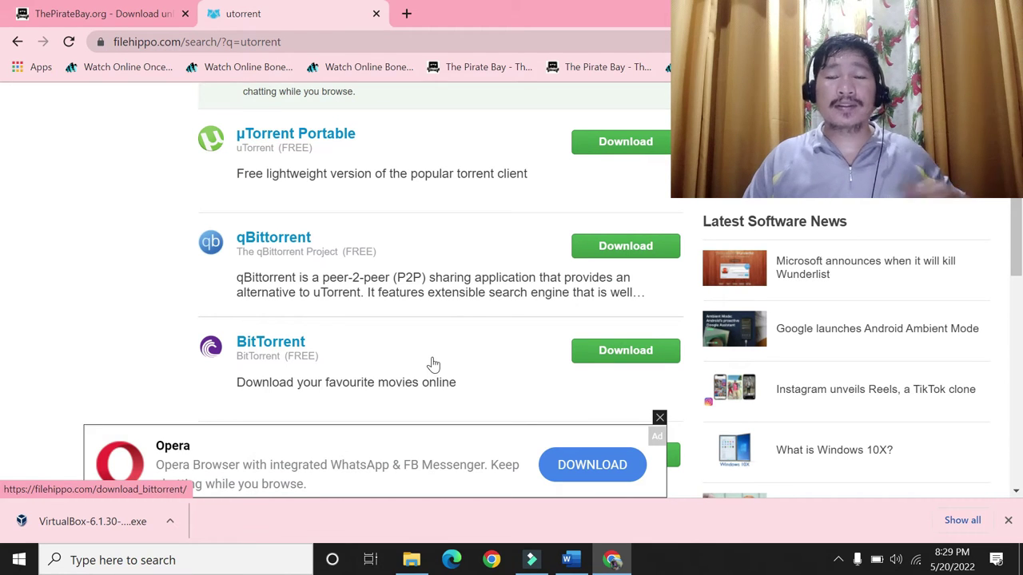
pyautogui.scroll(6, 427, 340)
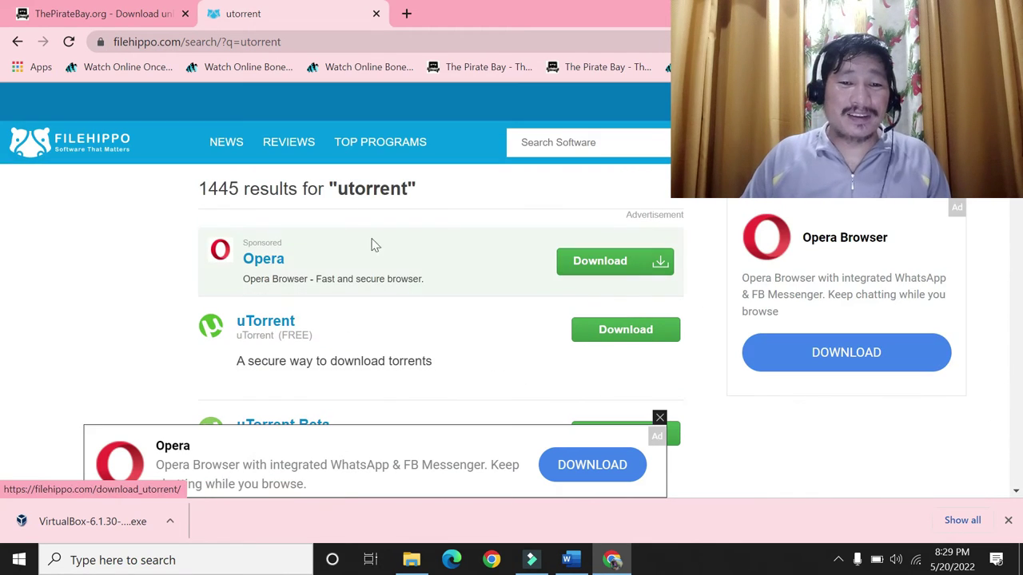
pyautogui.click(377, 17)
# Get the torrent "Windows 10 Pro en-US v1909 x64 BiT Activated-KBO" in µTorrent, saving it to C:\Users\Administrator\Downloads\.
pyautogui.press('super')
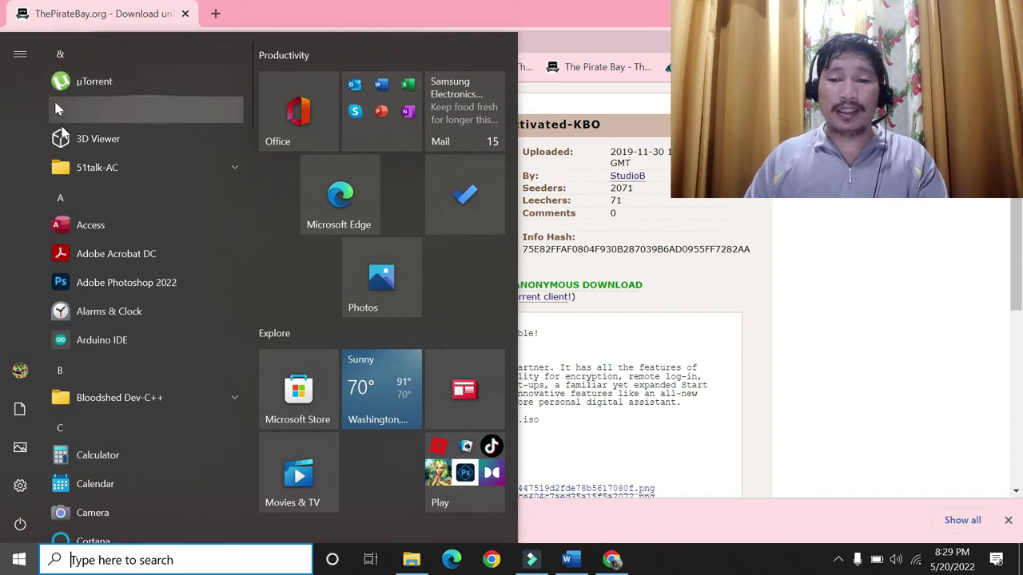
pyautogui.click(957, 302)
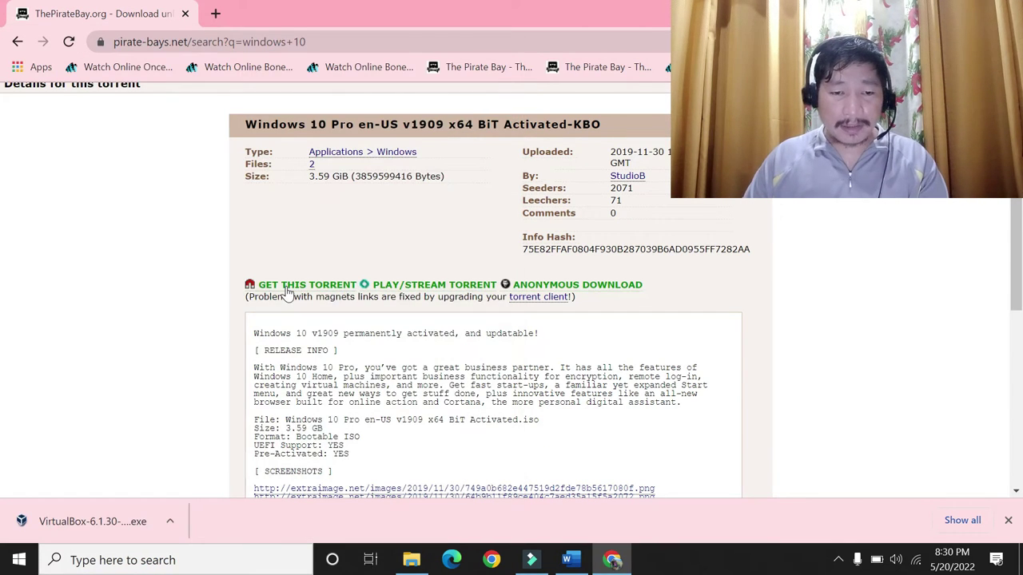
pyautogui.click(290, 285)
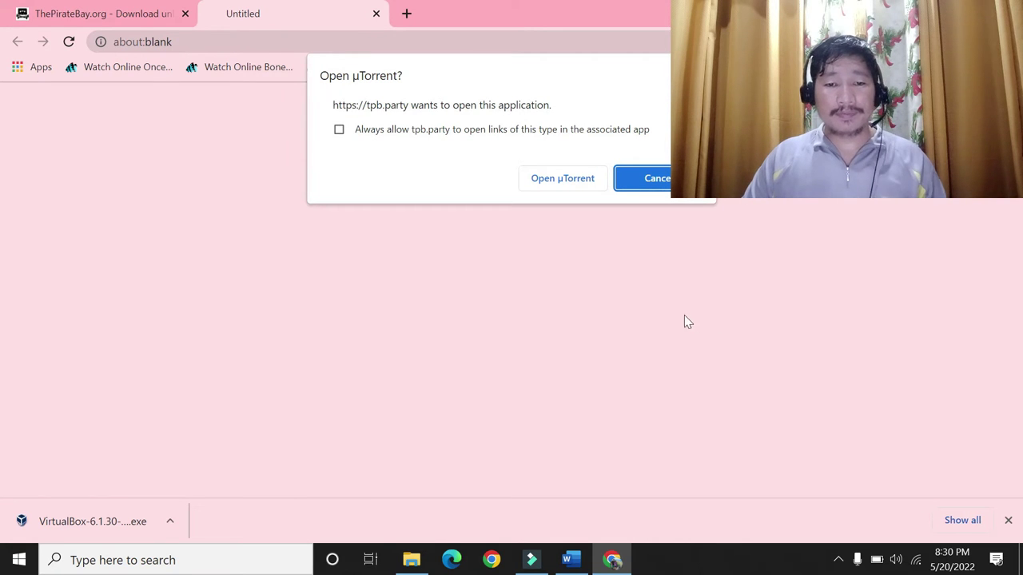
pyautogui.click(551, 179)
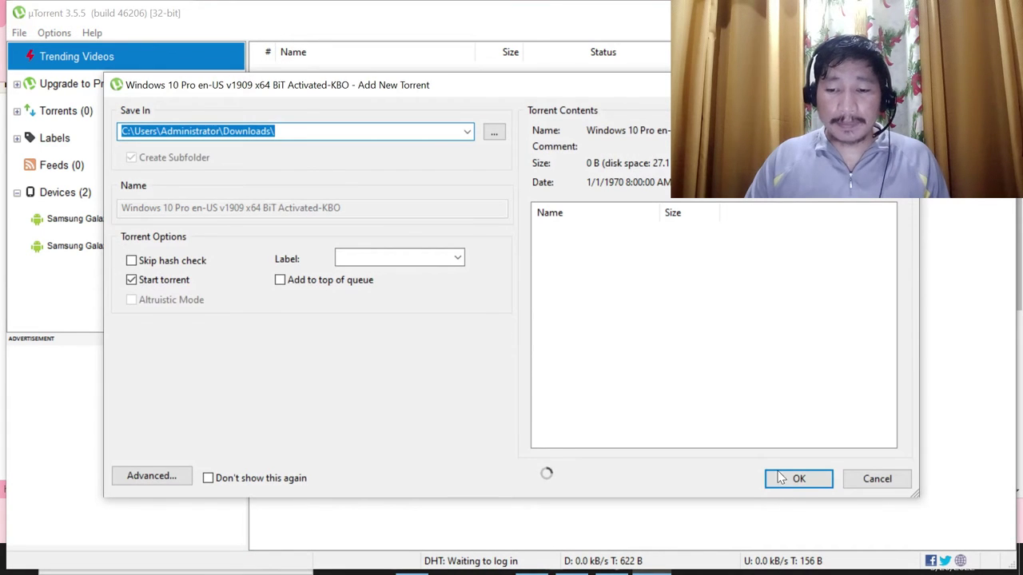
pyautogui.click(794, 478)
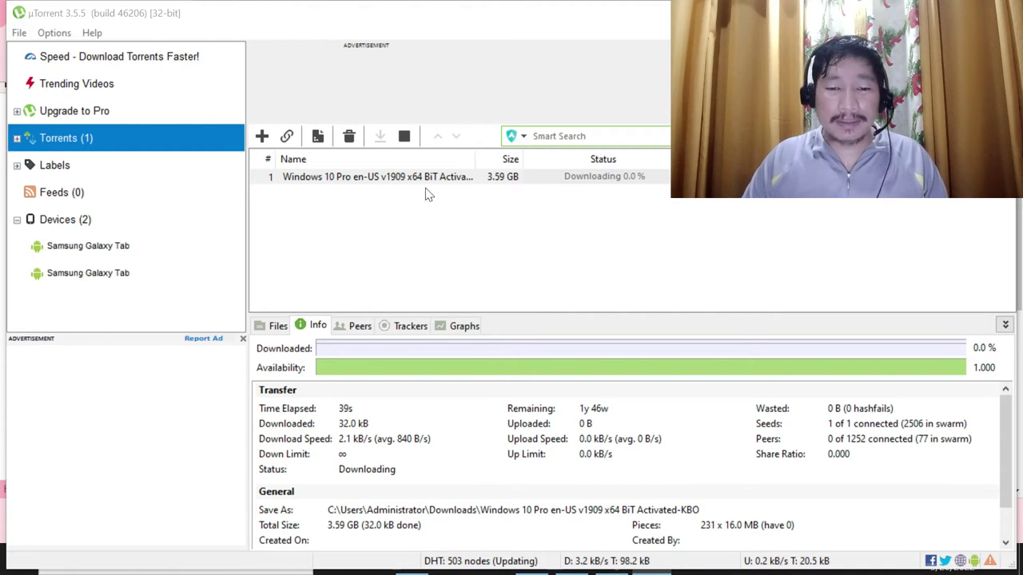
# Remove the Windows 10 Pro torrent from µTorrent along with its .torrent file and downloaded data.
pyautogui.rightClick(379, 176)
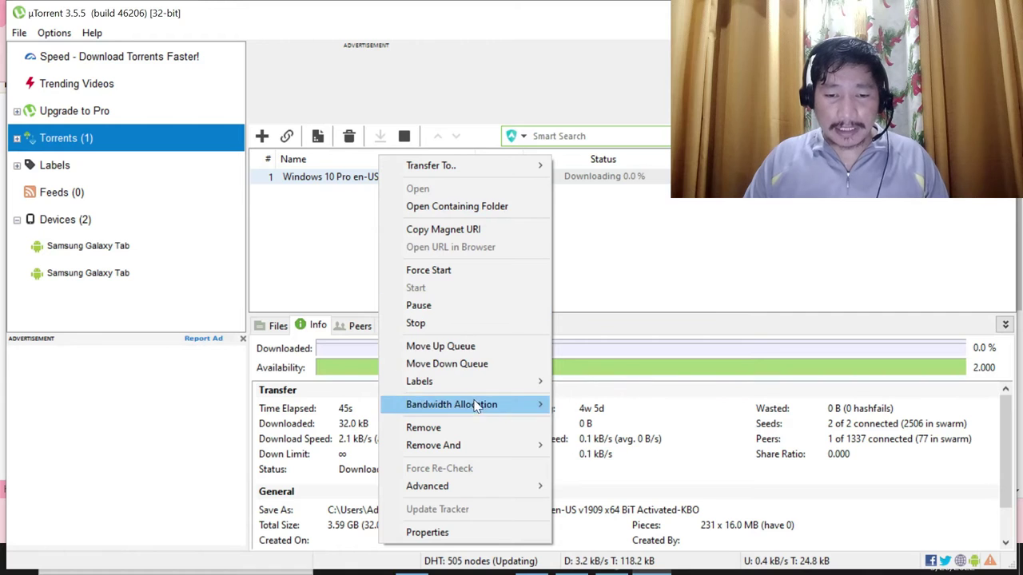
pyautogui.moveTo(471, 445)
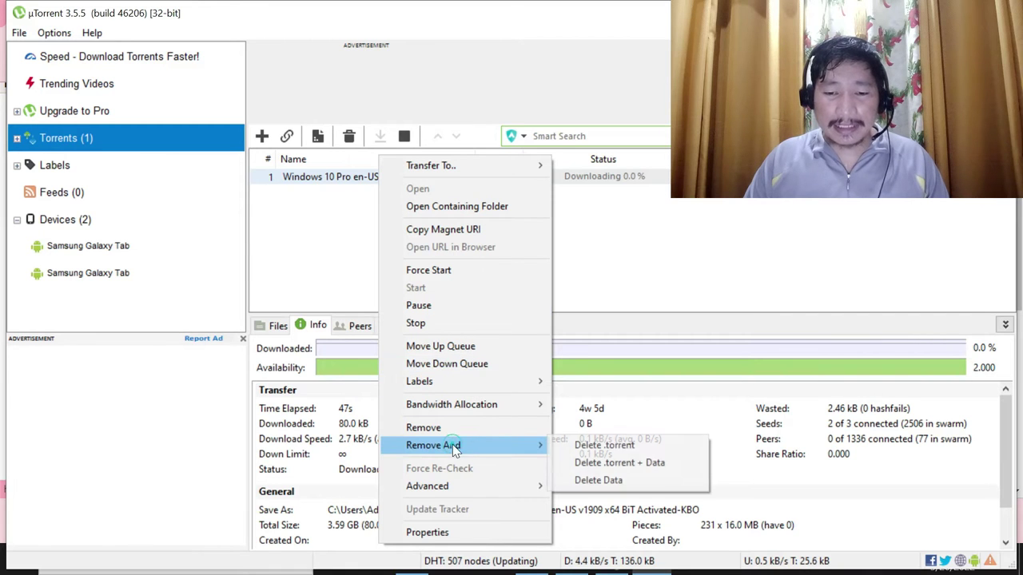
pyautogui.click(598, 469)
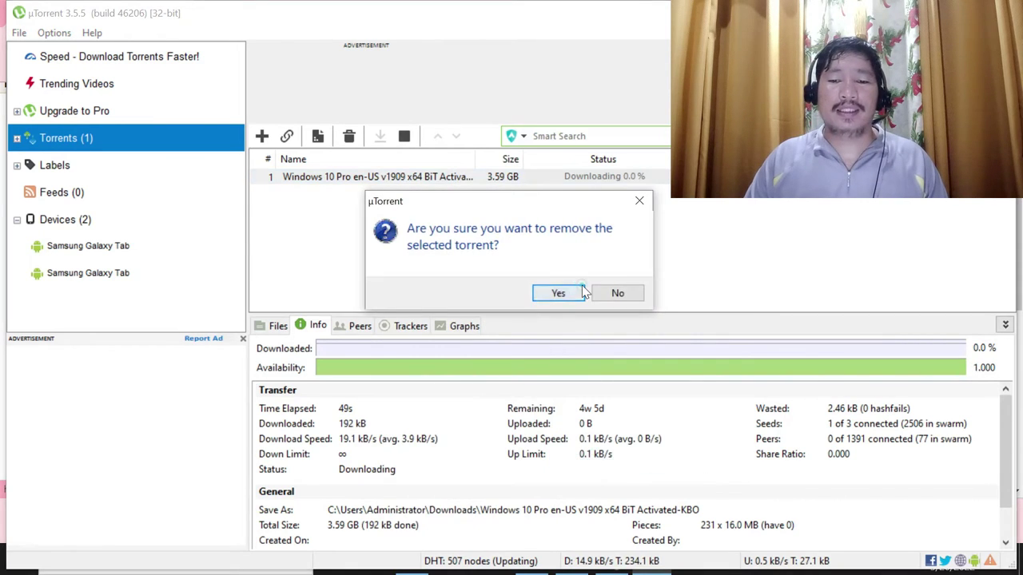
pyautogui.click(548, 293)
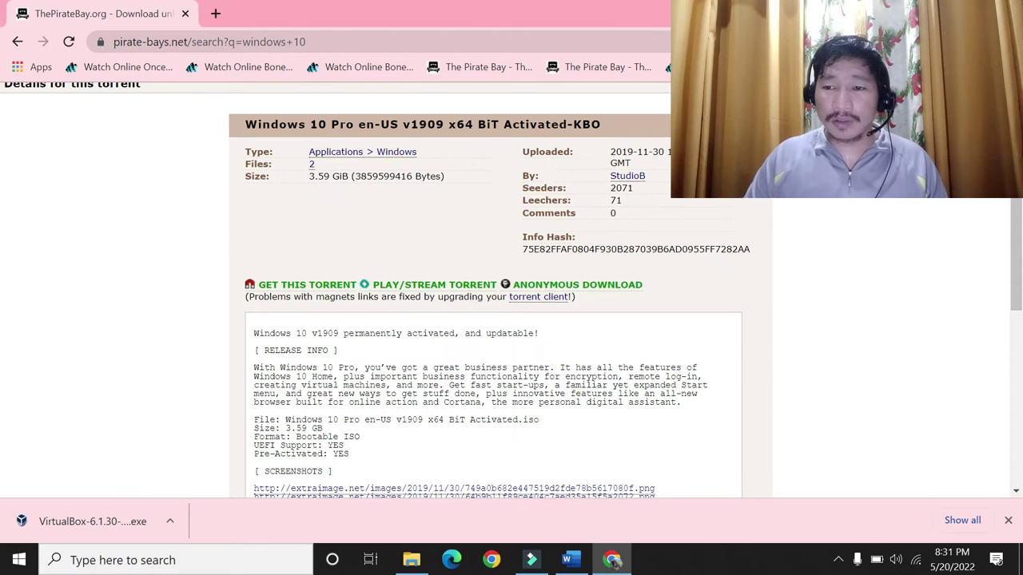
# Switch to the Word document and review the objectives for securing the two installers and installing VirtualBox.
pyautogui.hotkey('alt', 'Tab')
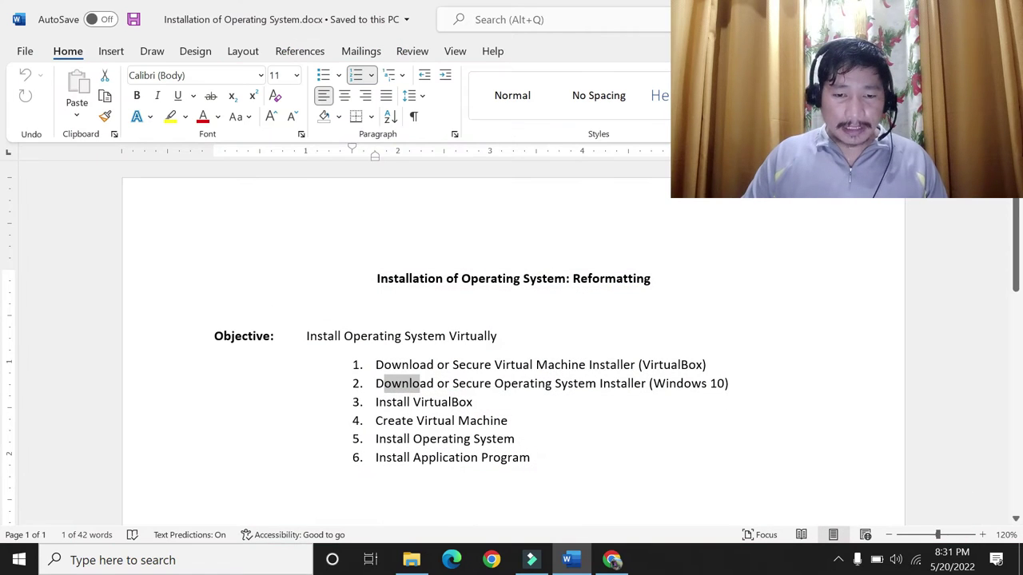
pyautogui.click(409, 384)
pyautogui.moveTo(381, 383); pyautogui.dragTo(599, 385)
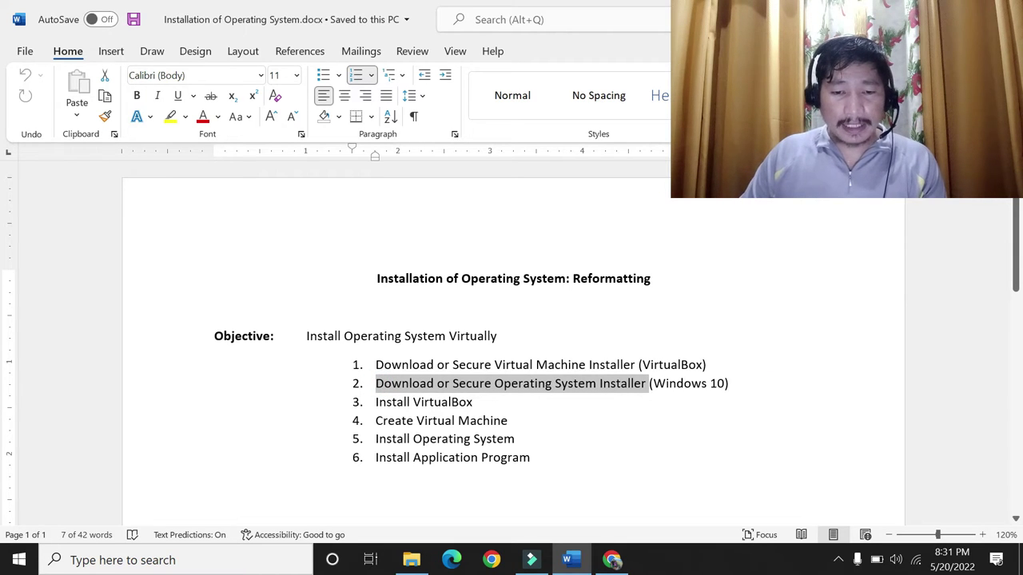
pyautogui.moveTo(376, 402); pyautogui.dragTo(477, 404)
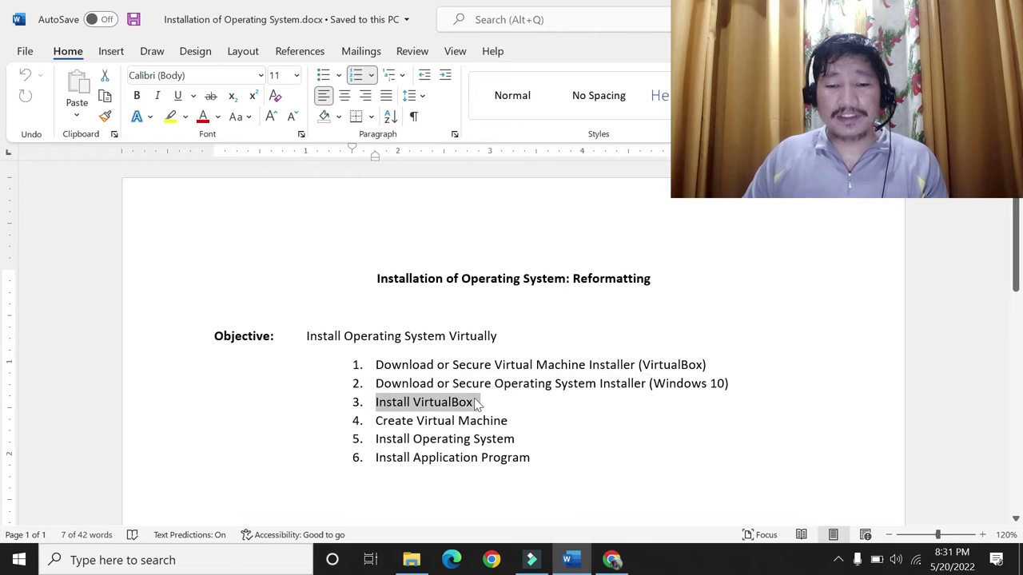
pyautogui.click(390, 382)
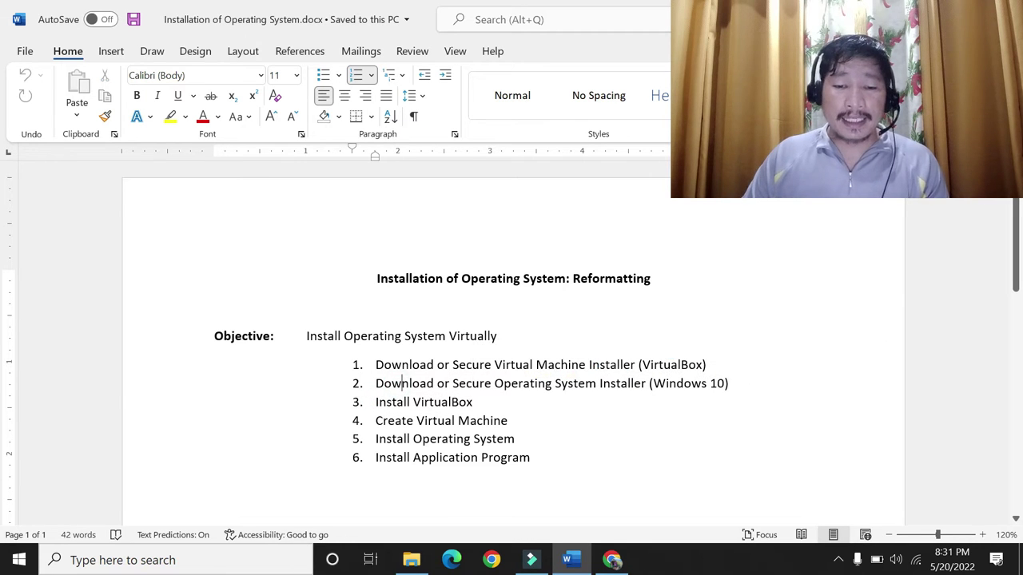
pyautogui.click(382, 366)
pyautogui.moveTo(377, 365); pyautogui.dragTo(588, 366)
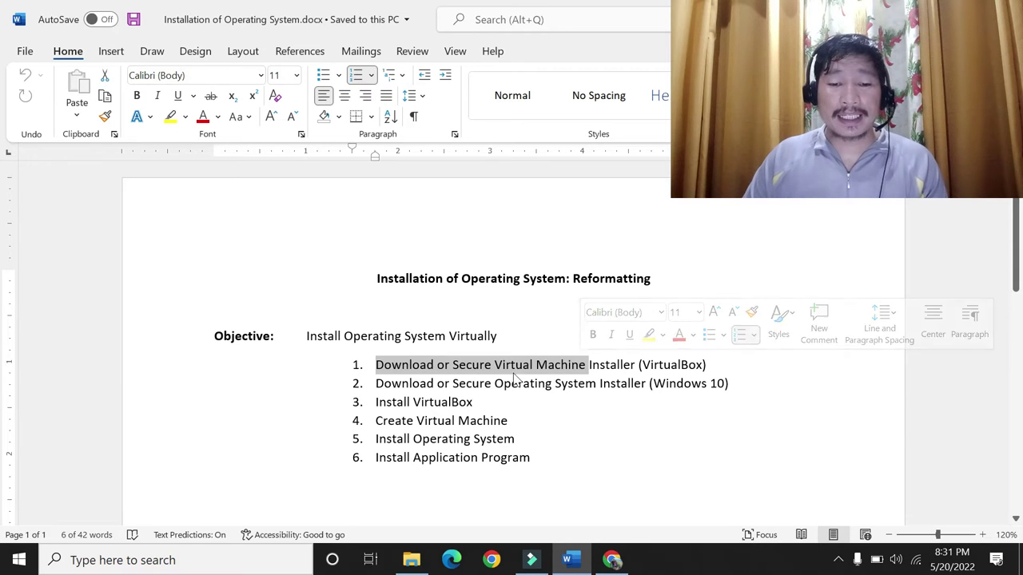
pyautogui.moveTo(382, 401); pyautogui.dragTo(480, 403)
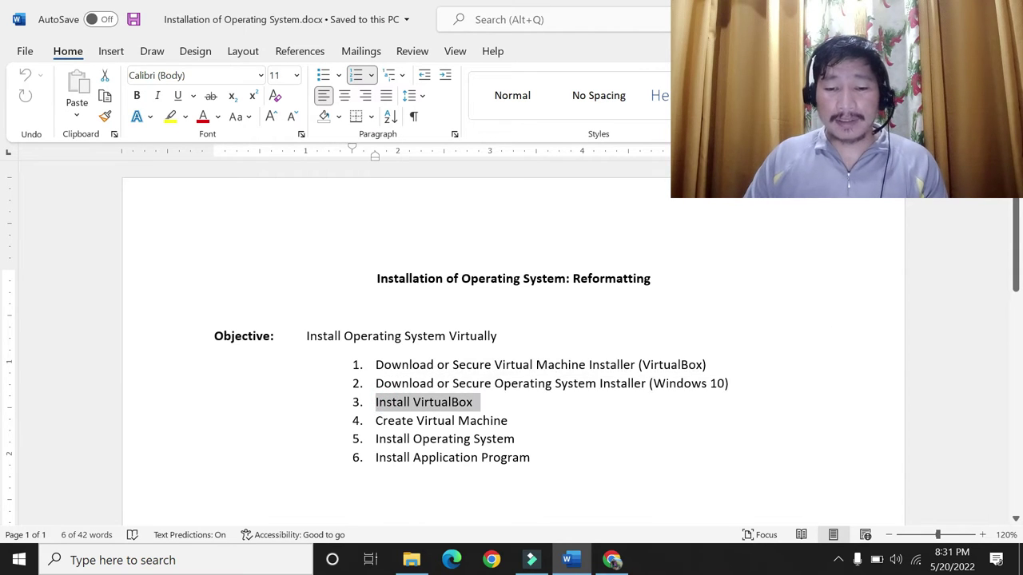
# Open the Downloads folder in File Explorer and run the installer VirtualBox-6.1.30-148432-Win.exe.
pyautogui.click(412, 559)
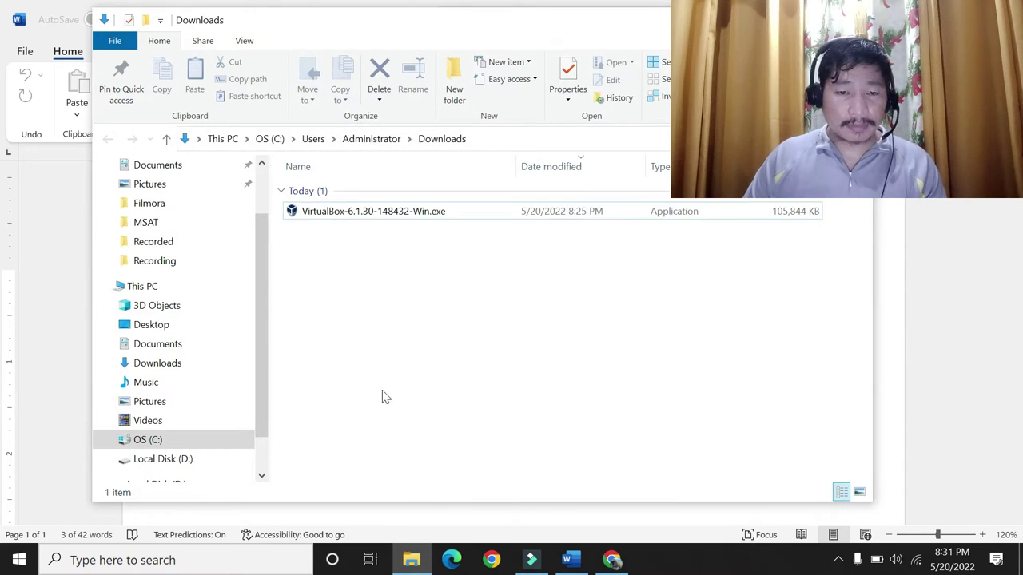
pyautogui.moveTo(381, 23); pyautogui.dragTo(402, 40)
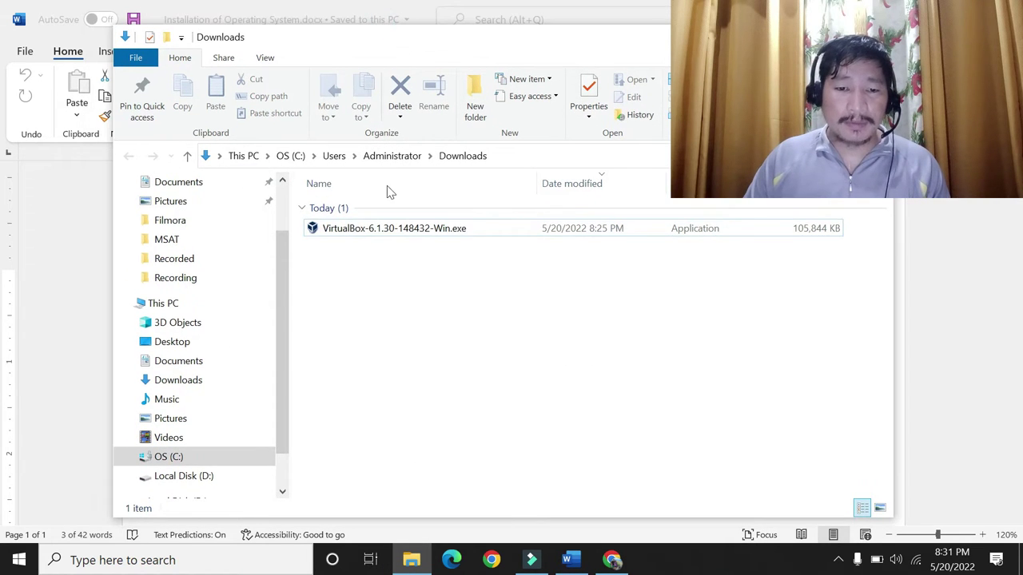
pyautogui.click(345, 230)
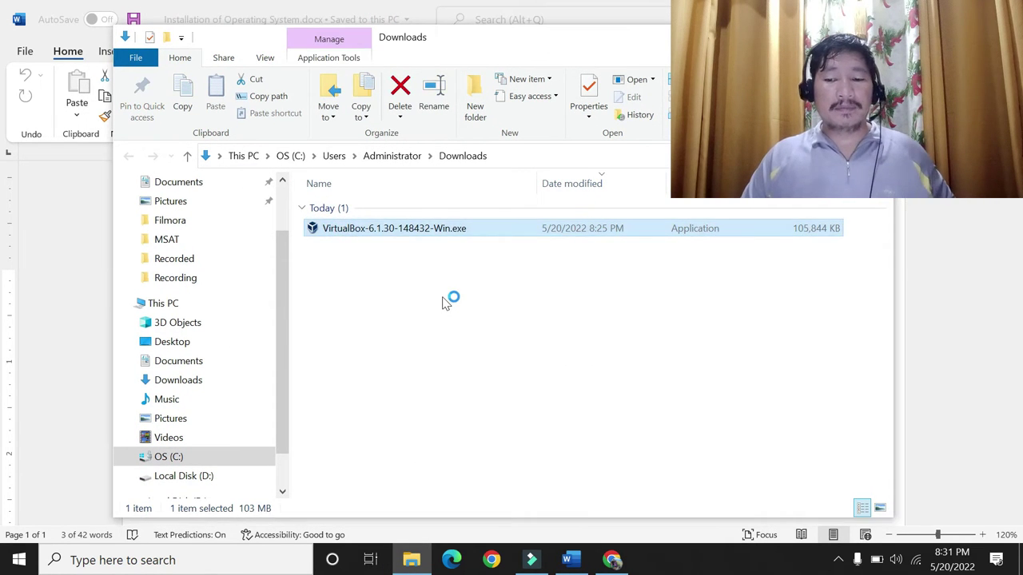
pyautogui.click(838, 560)
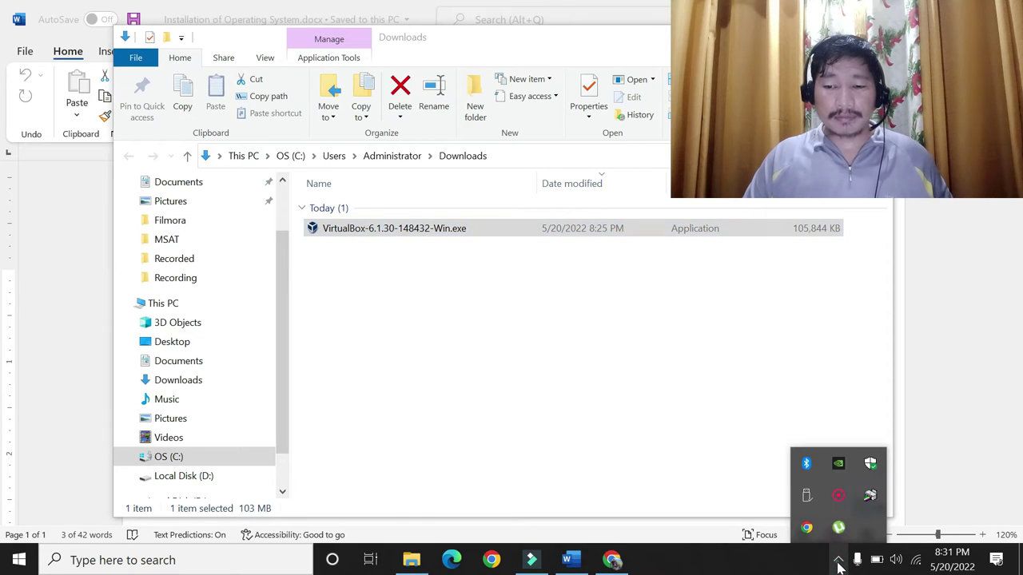
pyautogui.click(838, 560)
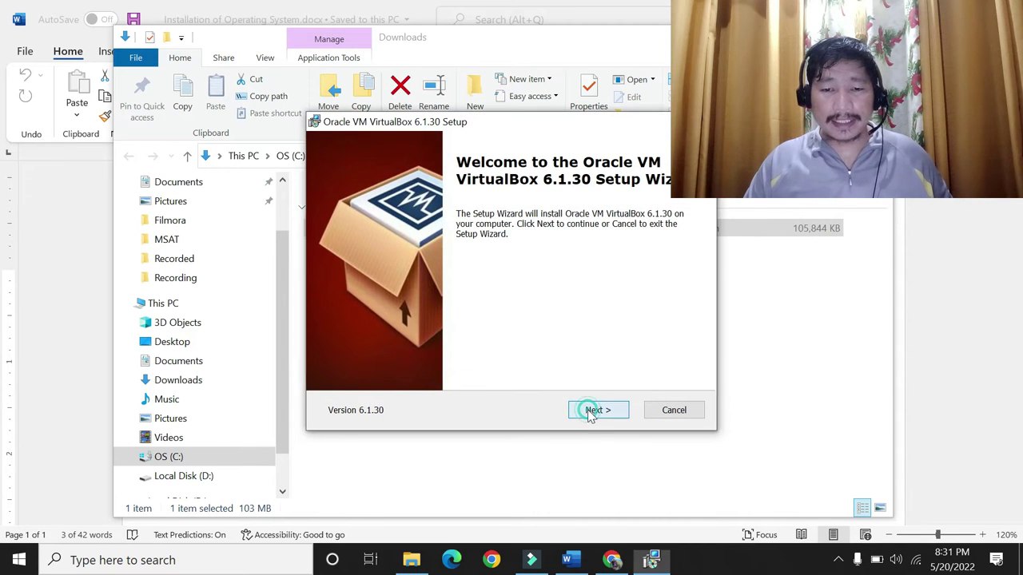
# Install Oracle VM VirtualBox 6.1.30 with the default setup options, and finish the wizard with the program set to start after installation.
pyautogui.click(592, 411)
pyautogui.click(591, 414)
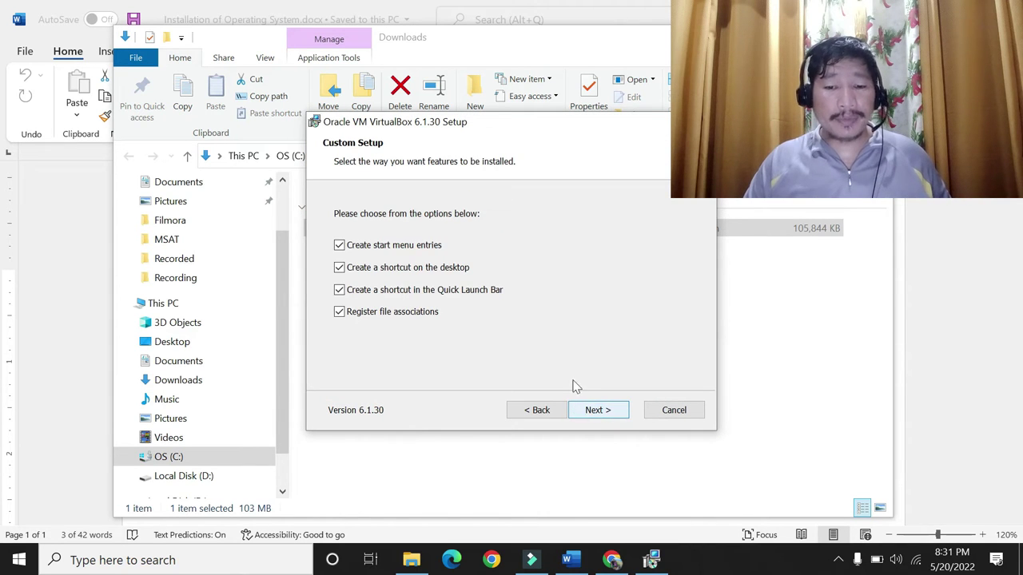
pyautogui.click(602, 415)
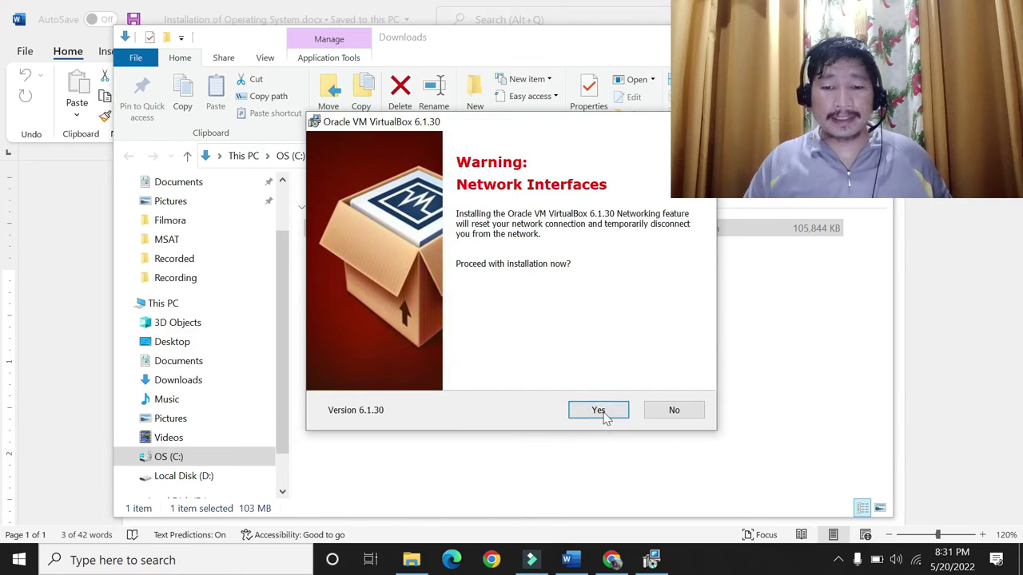
pyautogui.click(599, 410)
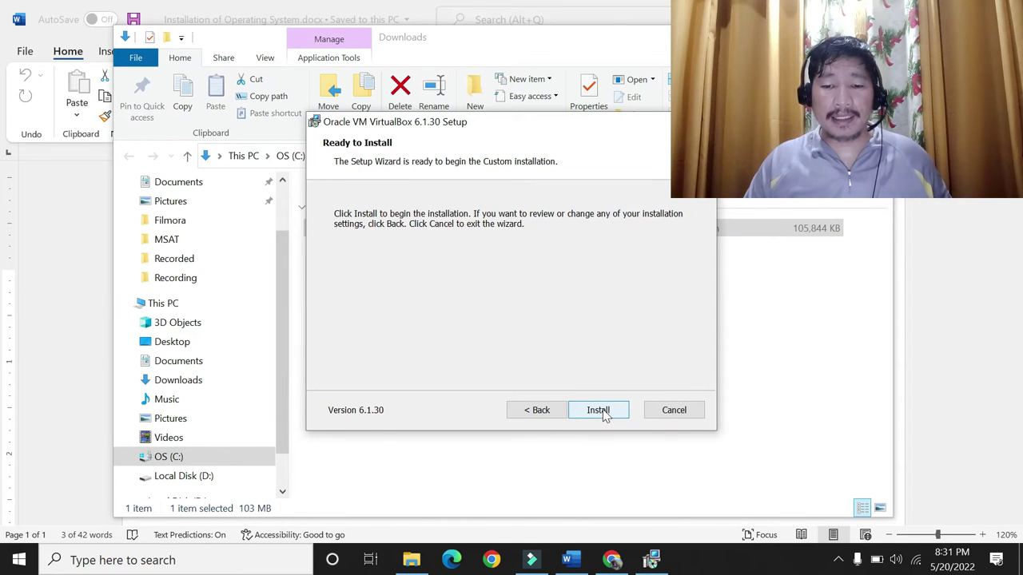
pyautogui.click(599, 411)
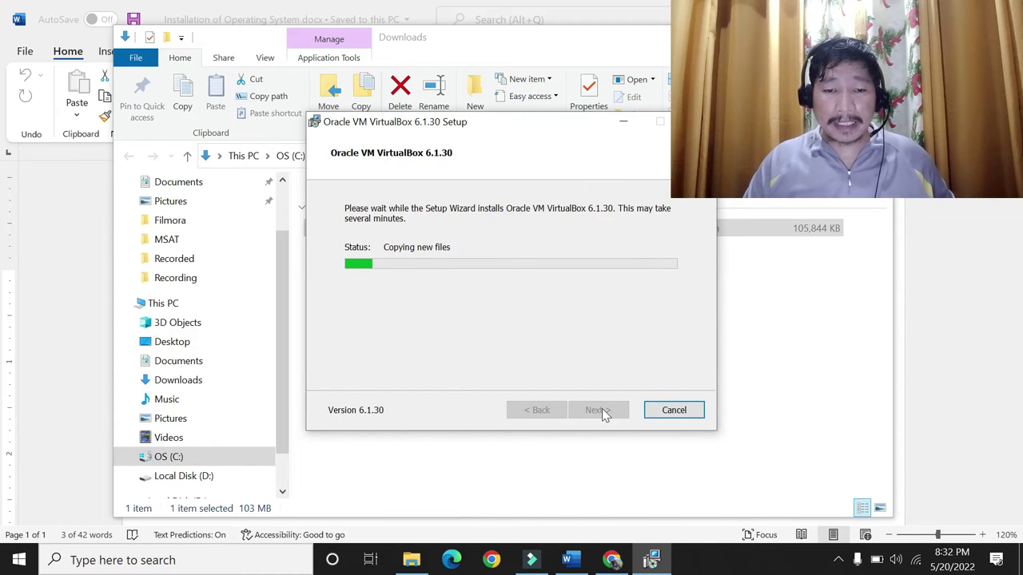
pyautogui.moveTo(505, 122); pyautogui.dragTo(440, 100)
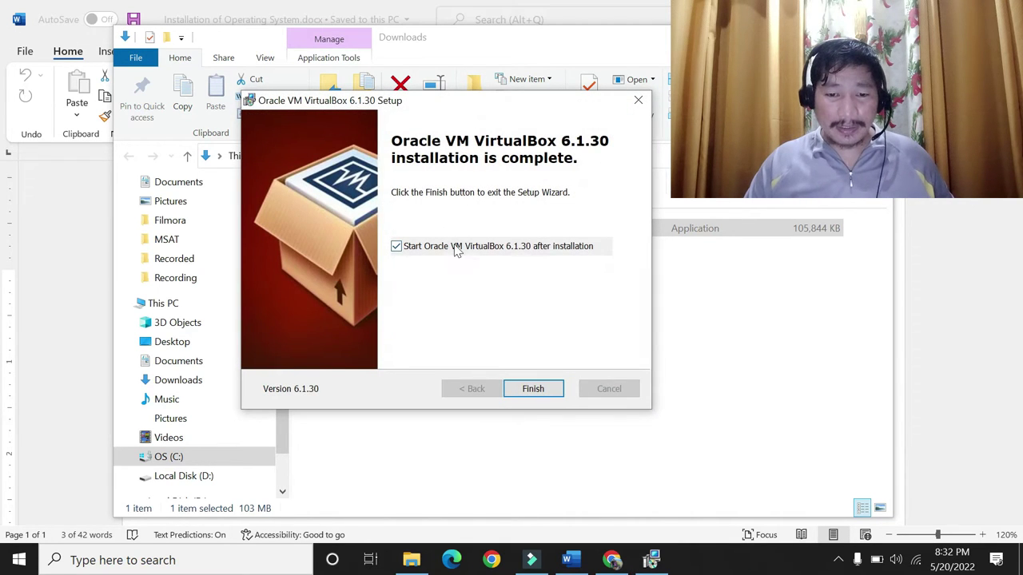
pyautogui.click(532, 390)
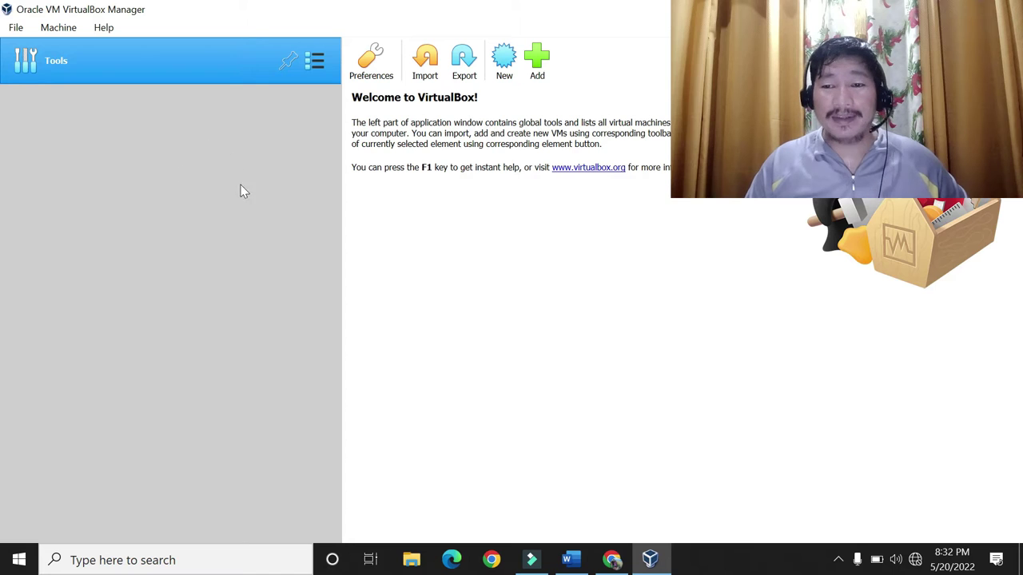
# Review the "Create Virtual Machine" objective in the Word document, and return to Oracle VM VirtualBox Manager.
pyautogui.hotkey('alt', 'Tab')
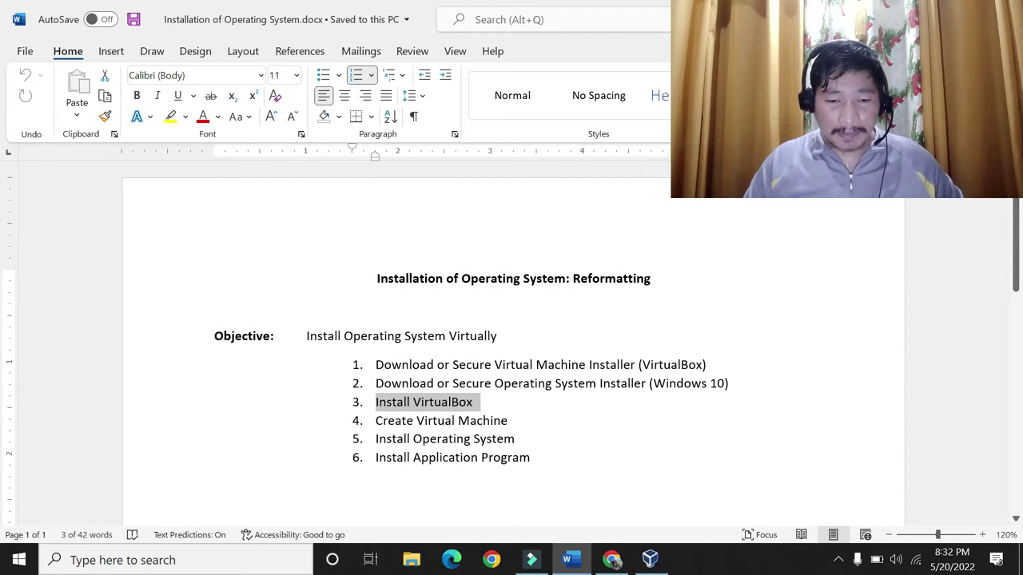
pyautogui.moveTo(379, 421); pyautogui.dragTo(509, 429)
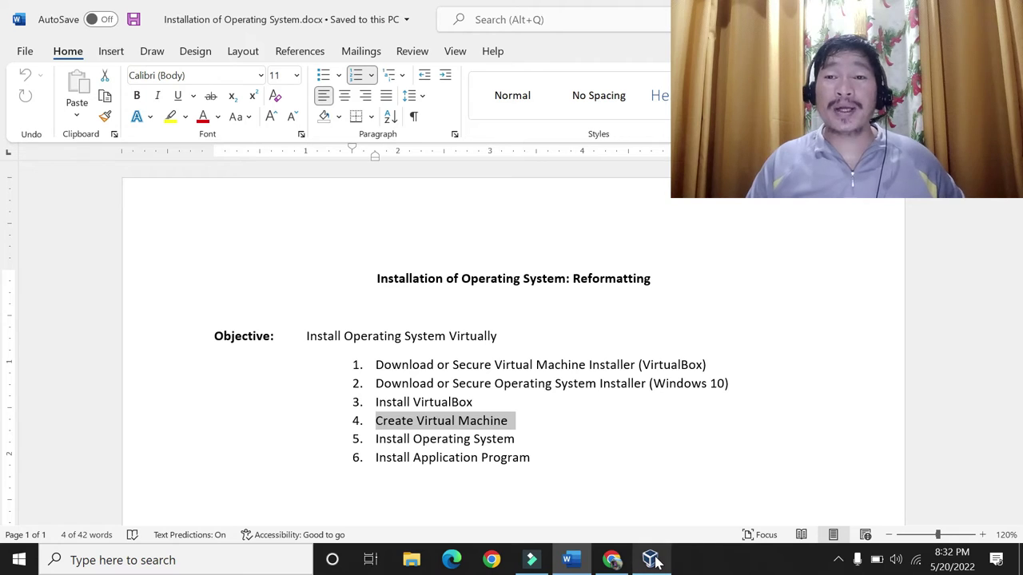
pyautogui.moveTo(655, 562)
pyautogui.click(627, 486)
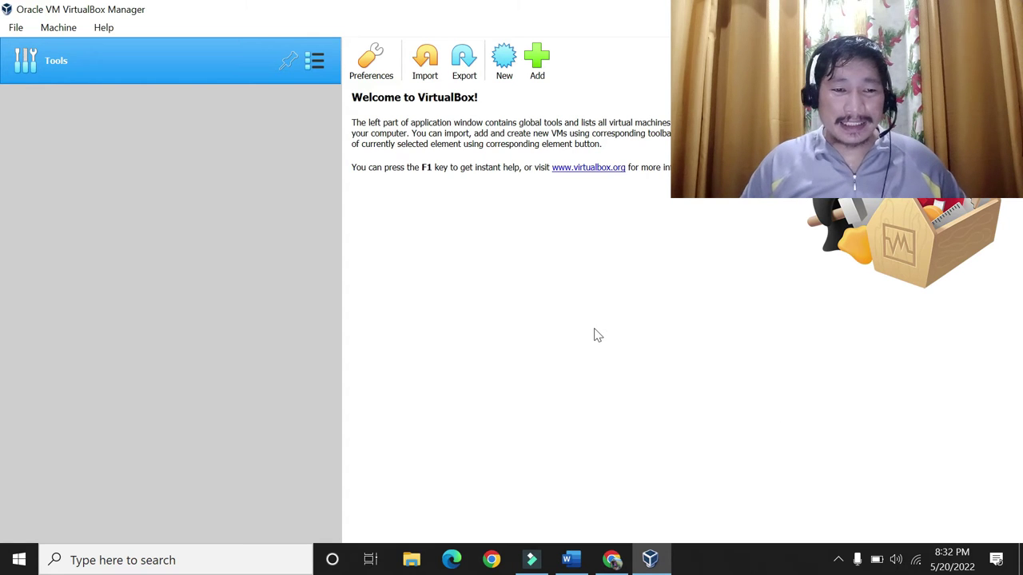
# Start creating a new virtual machine and look through the available operating system types and versions, trying Linux as the type.
pyautogui.click(498, 67)
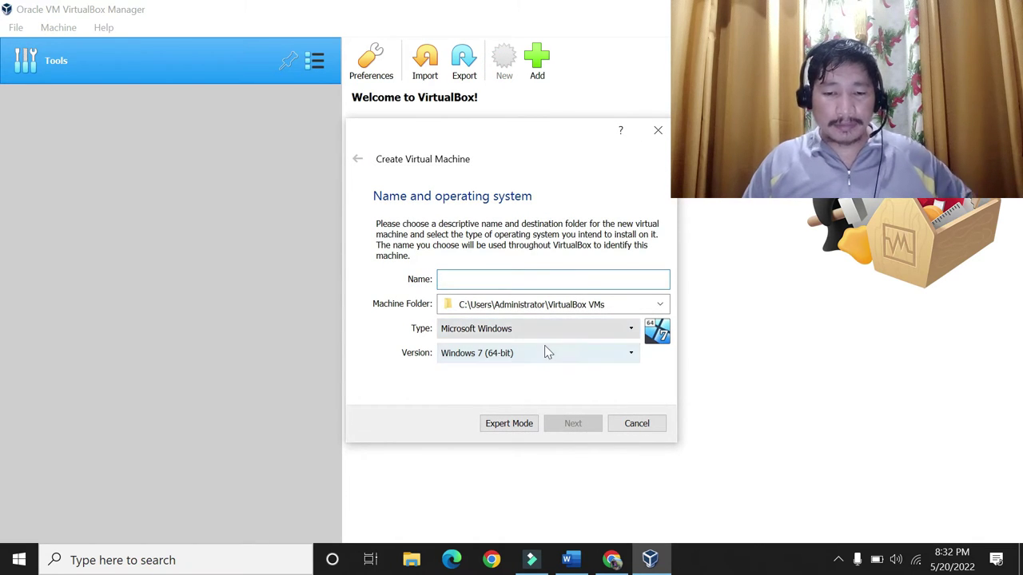
pyautogui.click(589, 354)
pyautogui.moveTo(631, 412); pyautogui.dragTo(634, 459)
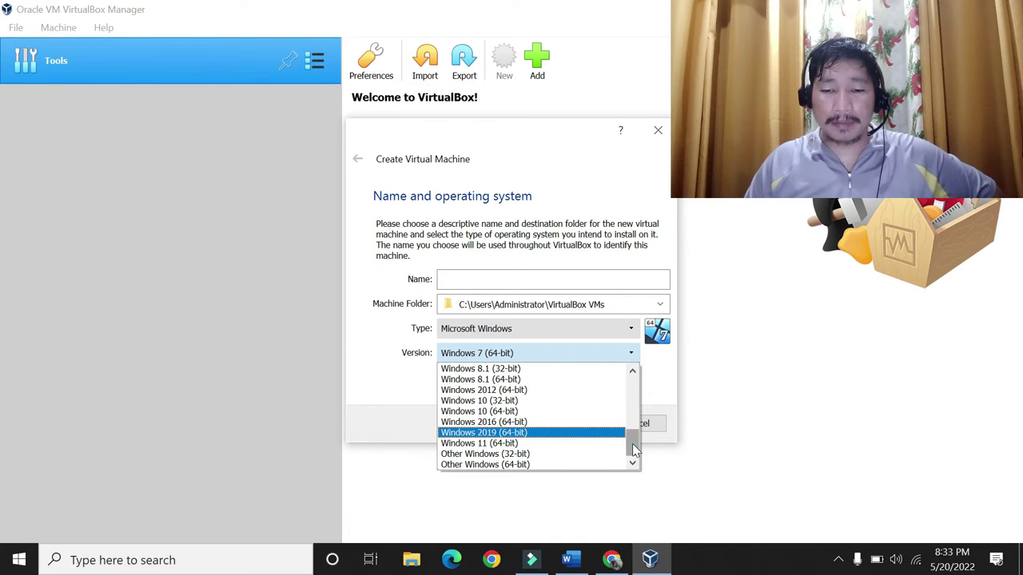
pyautogui.moveTo(633, 452); pyautogui.dragTo(632, 383)
pyautogui.click(631, 333)
pyautogui.click(634, 328)
pyautogui.click(573, 354)
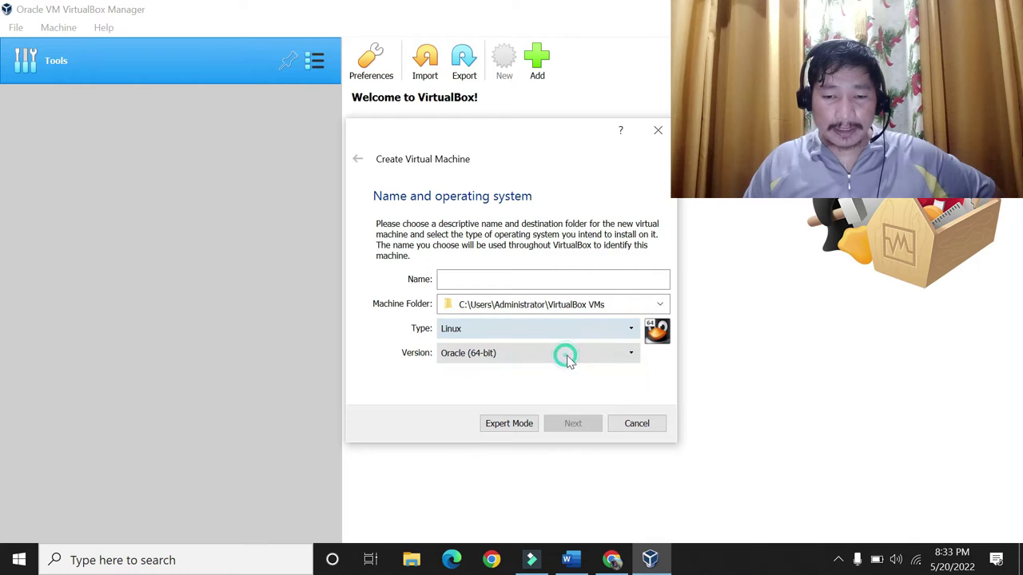
pyautogui.click(632, 354)
pyautogui.moveTo(632, 404)
pyautogui.mouseDown()
pyautogui.moveTo(632, 457)
pyautogui.moveTo(632, 384)
pyautogui.mouseUp()
pyautogui.click(631, 354)
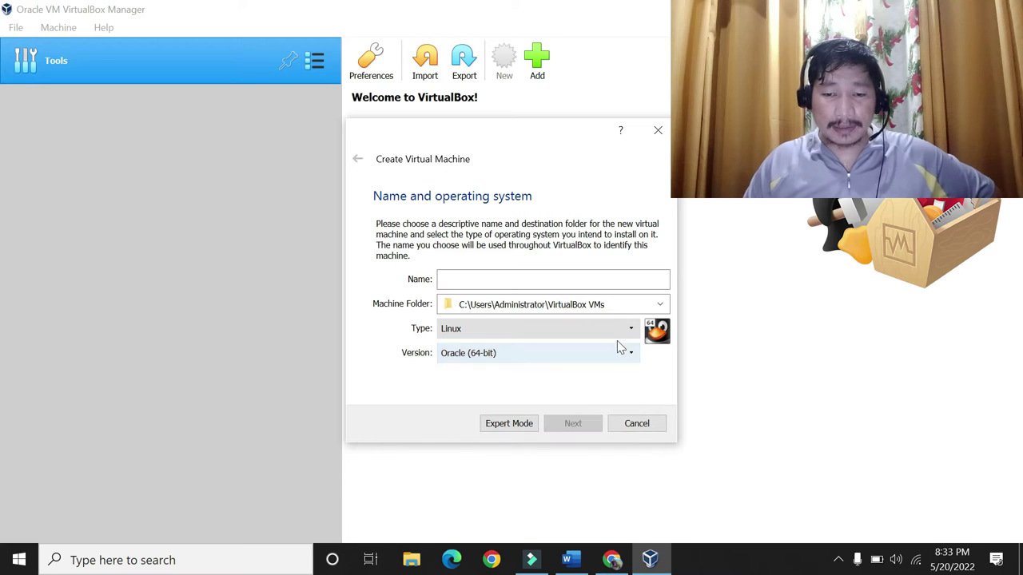
pyautogui.click(616, 328)
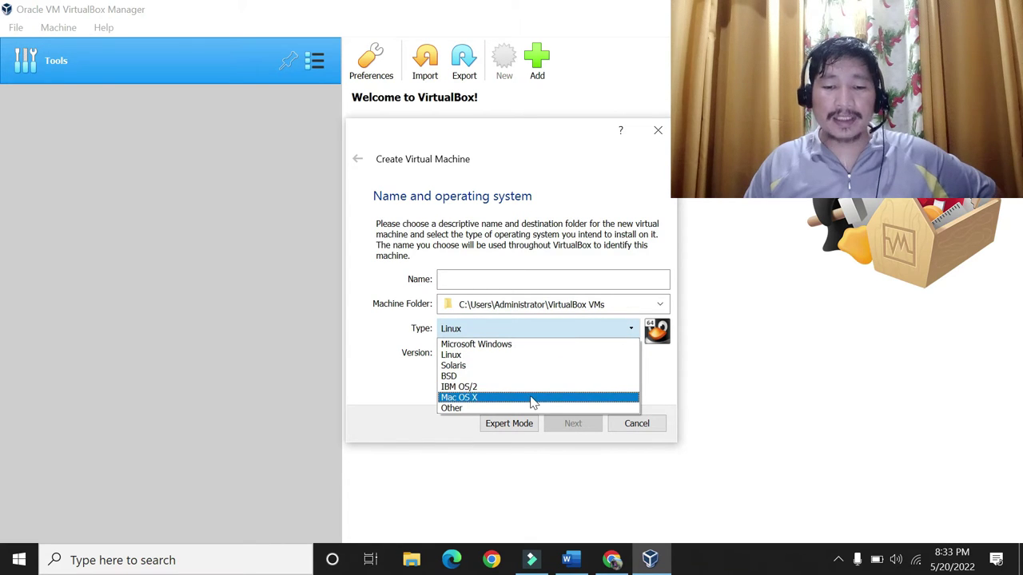
pyautogui.click(658, 382)
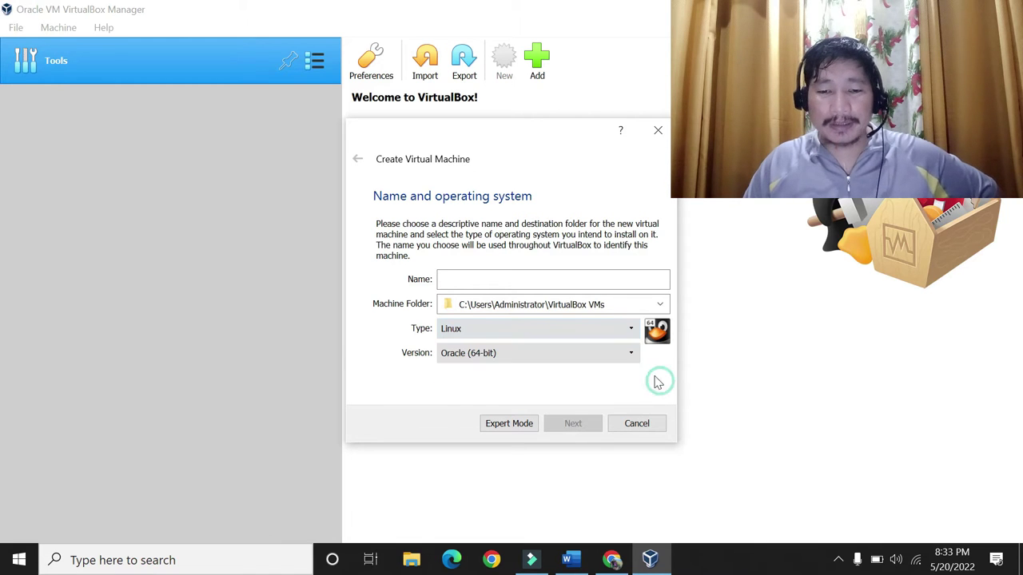
# Name the virtual machine Windows 10, with type Microsoft Windows and version Windows 10 (64-bit), and continue to the memory size.
pyautogui.click(552, 279)
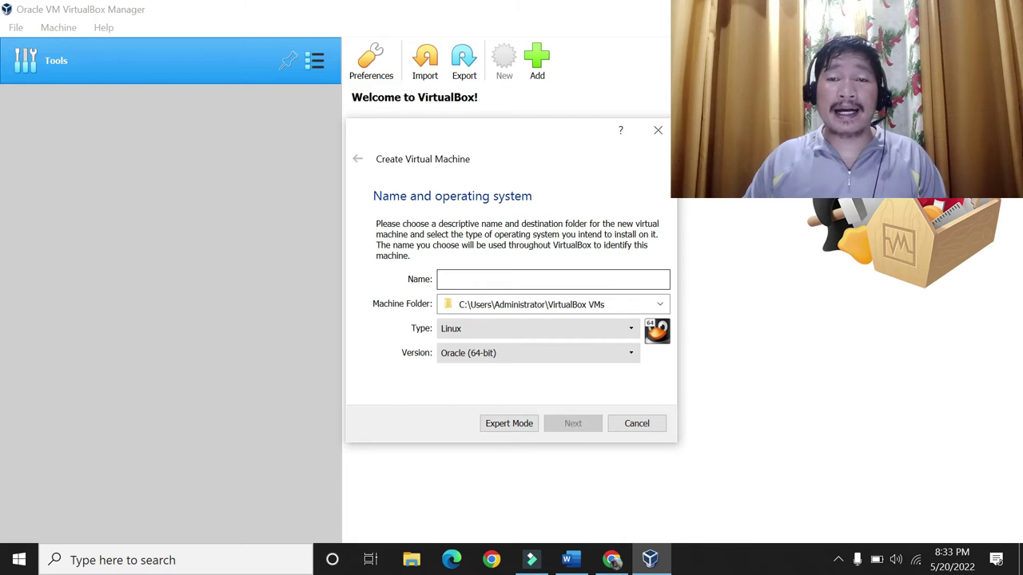
pyautogui.click(495, 281)
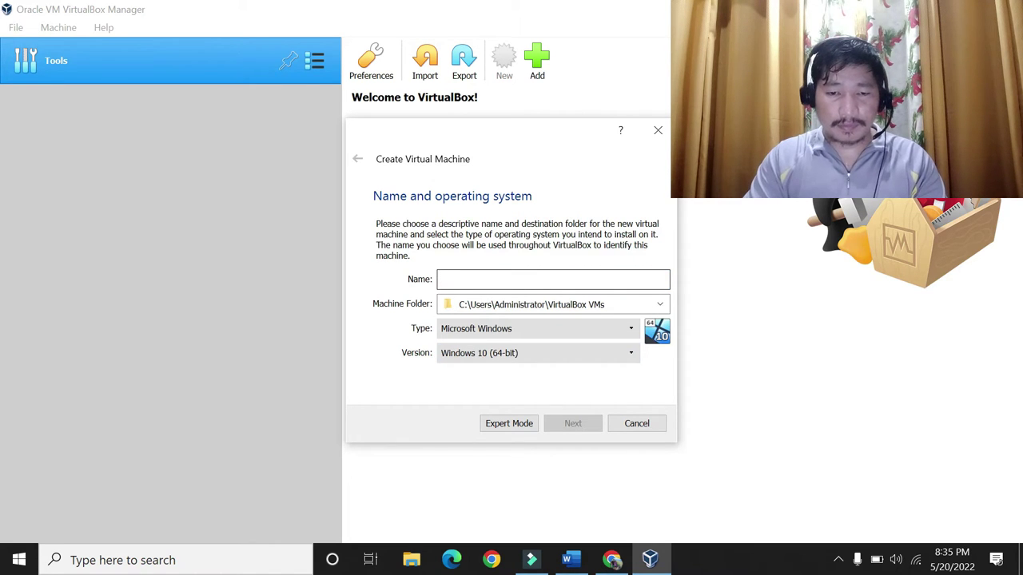
pyautogui.write('Wind')
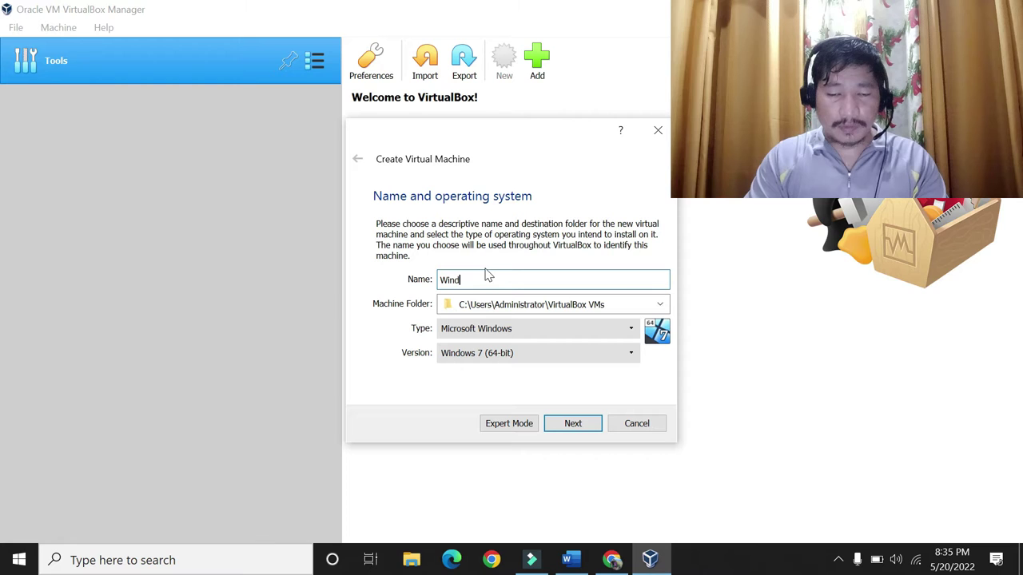
pyautogui.write('ows 10')
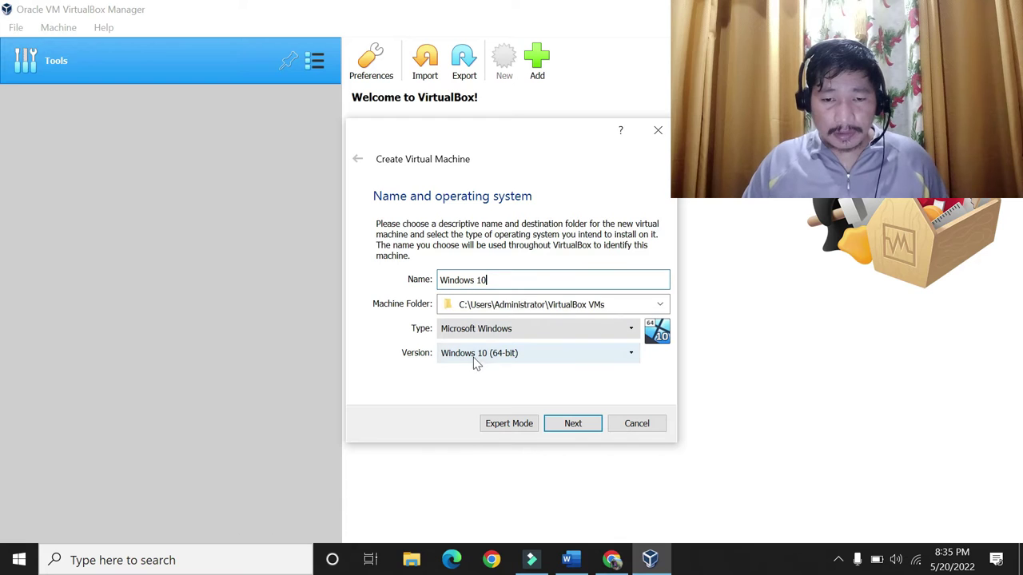
pyautogui.click(572, 429)
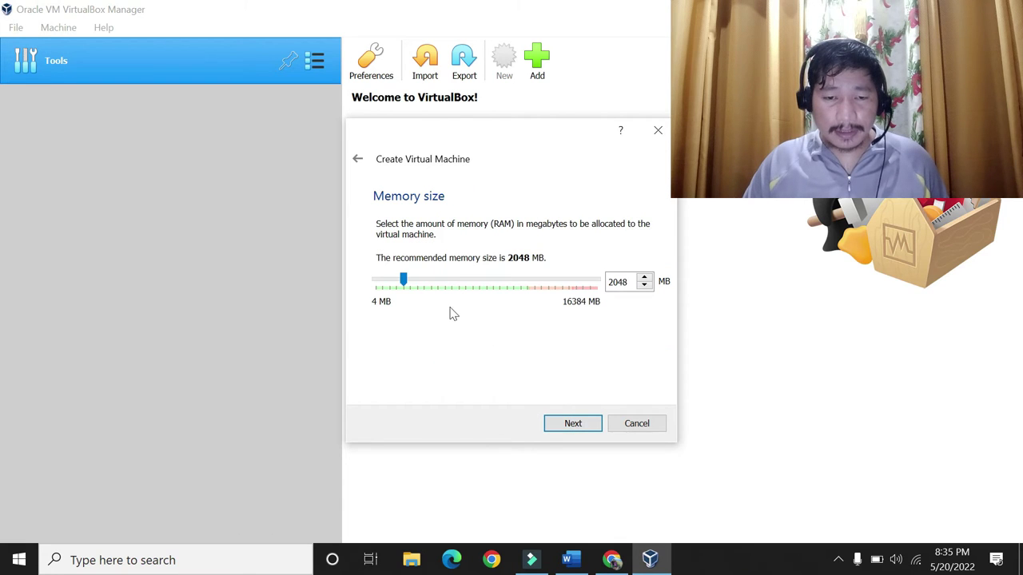
# Set the virtual machine's memory size to 4096 MB and continue to the hard disk options.
pyautogui.moveTo(404, 280); pyautogui.dragTo(431, 288)
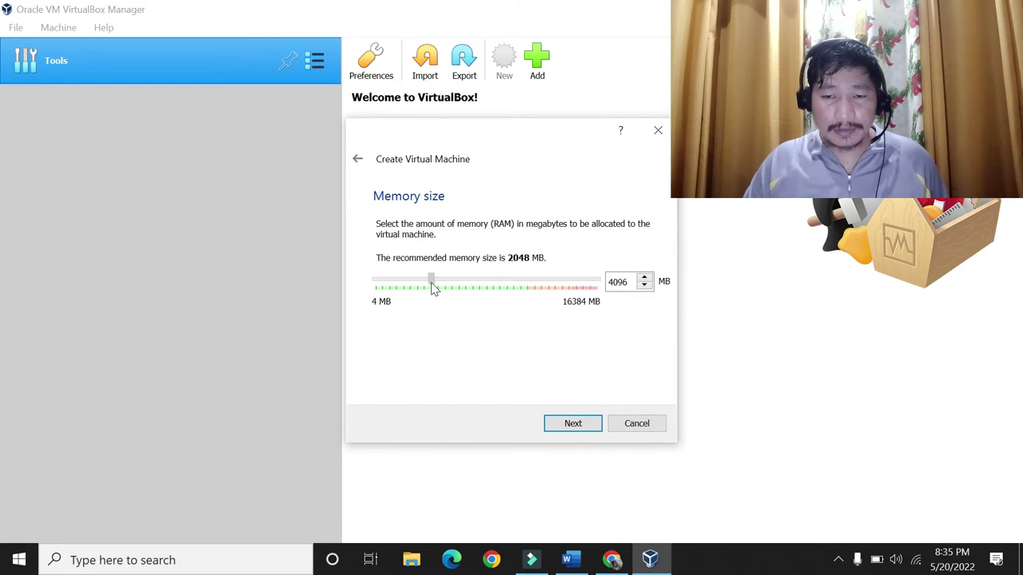
pyautogui.doubleClick(621, 281)
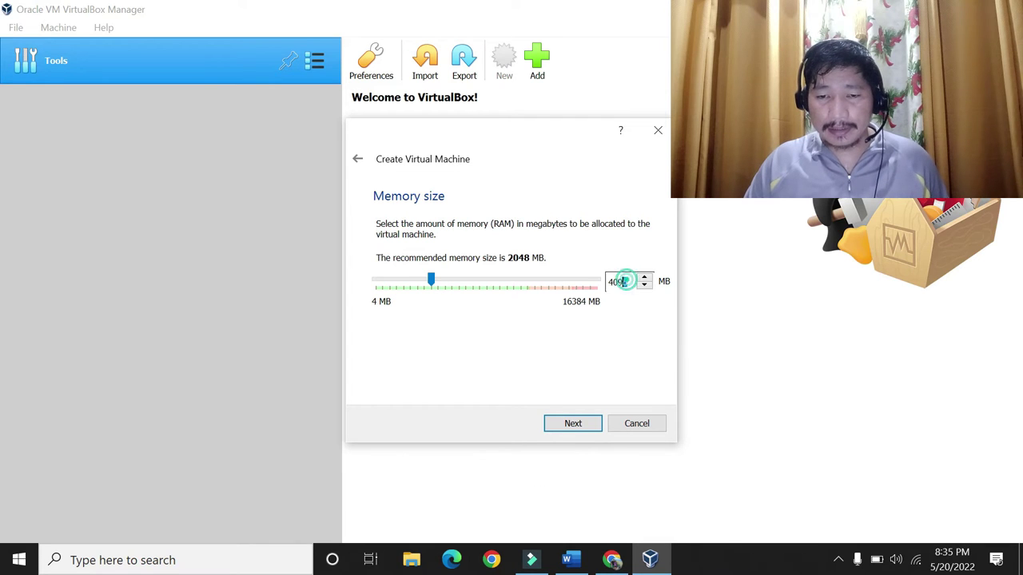
pyautogui.click(477, 348)
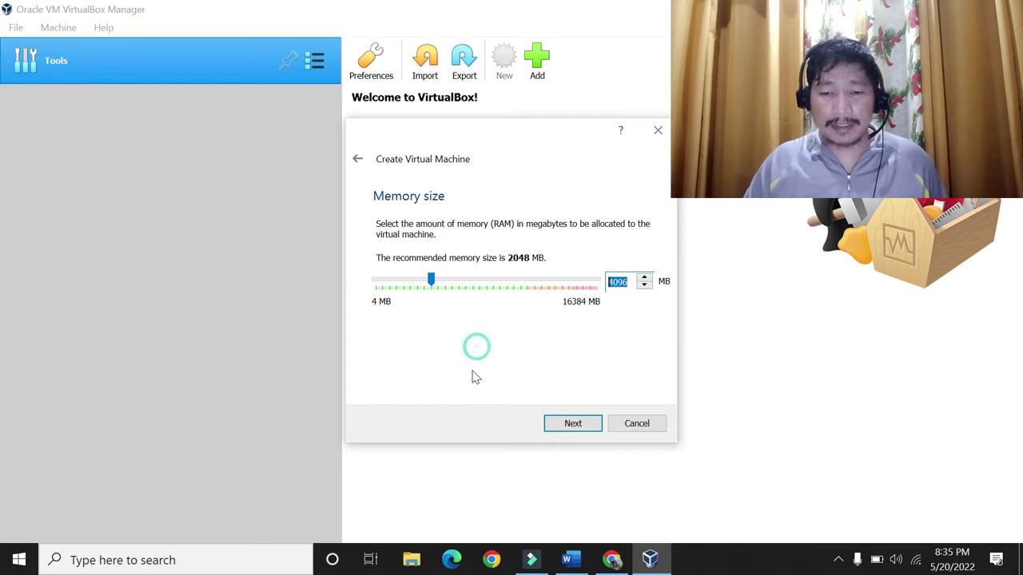
pyautogui.click(516, 336)
pyautogui.click(573, 424)
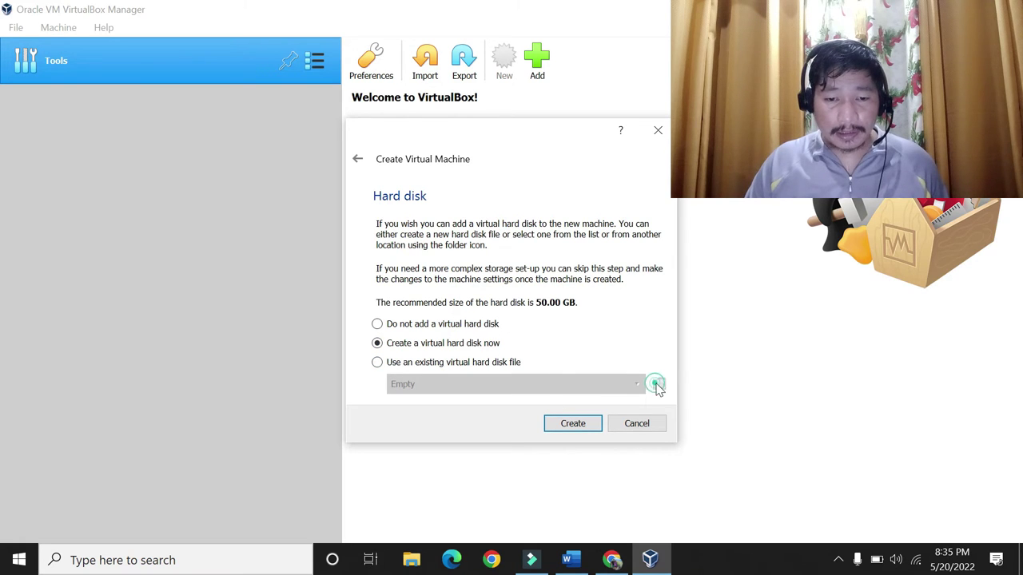
# Choose to create a virtual hard disk now, using the VHD (Virtual Hard Disk) file type and dynamically allocated storage.
pyautogui.click(377, 324)
pyautogui.click(377, 343)
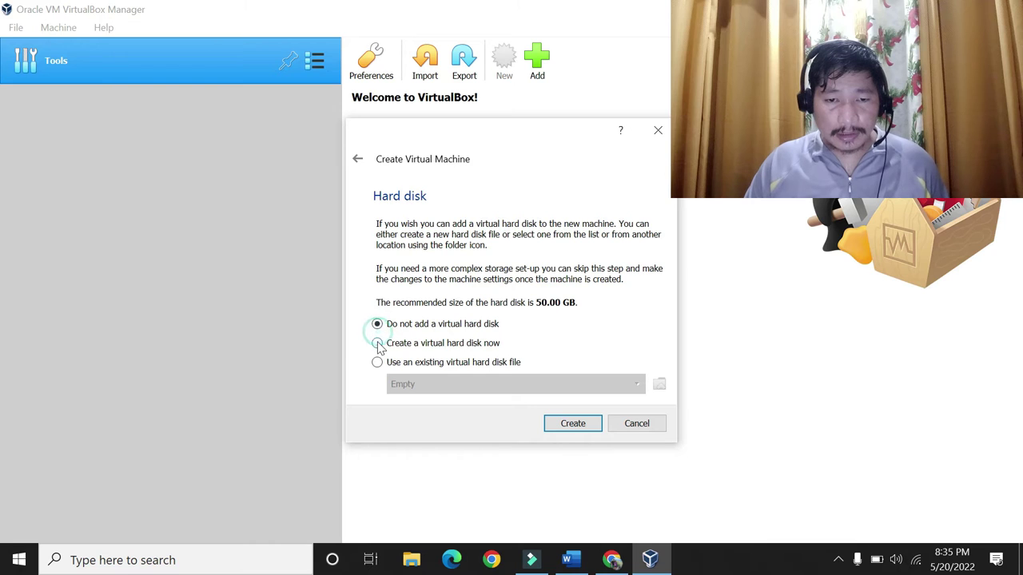
pyautogui.click(570, 423)
pyautogui.click(373, 259)
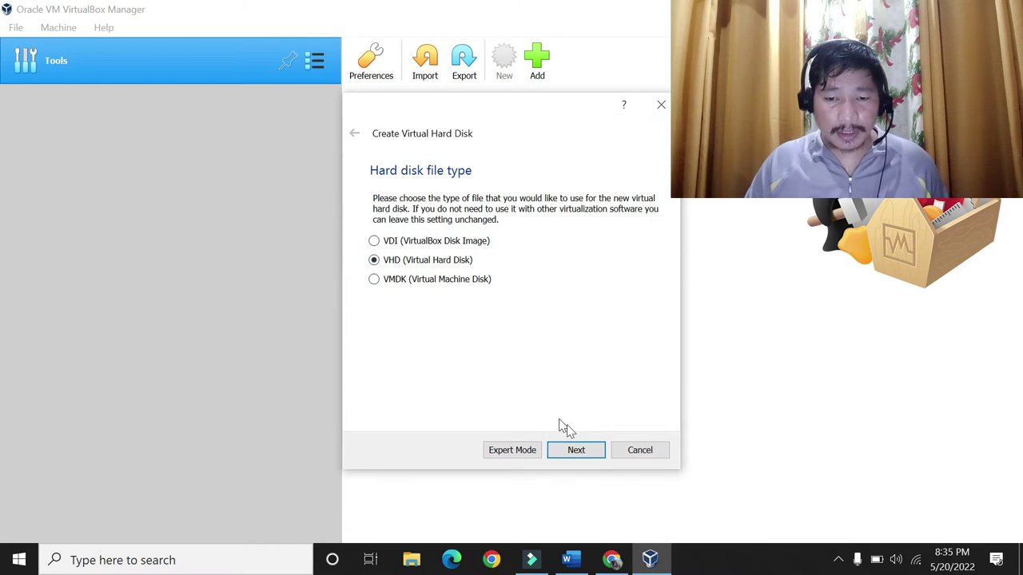
pyautogui.click(575, 449)
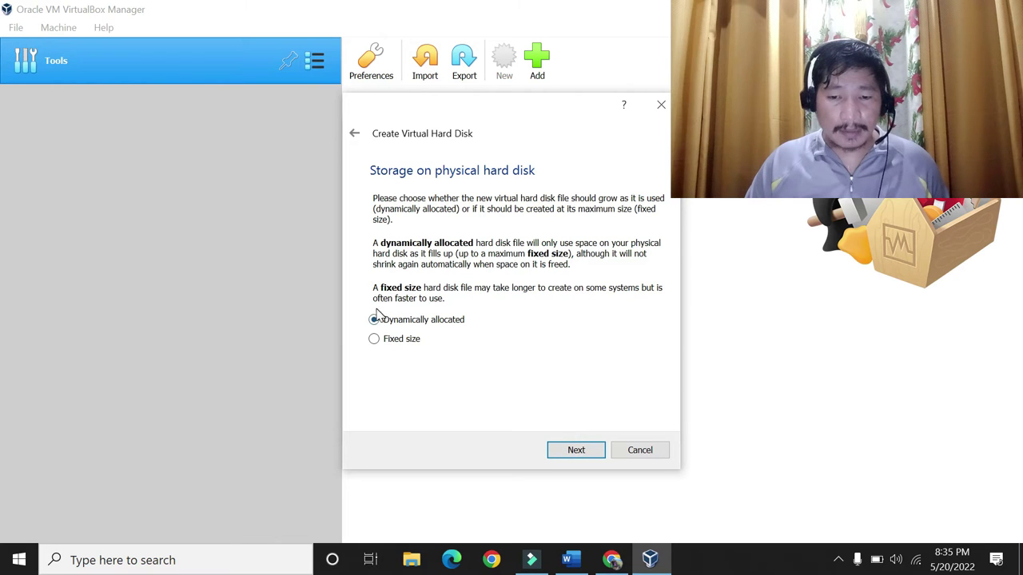
pyautogui.click(577, 450)
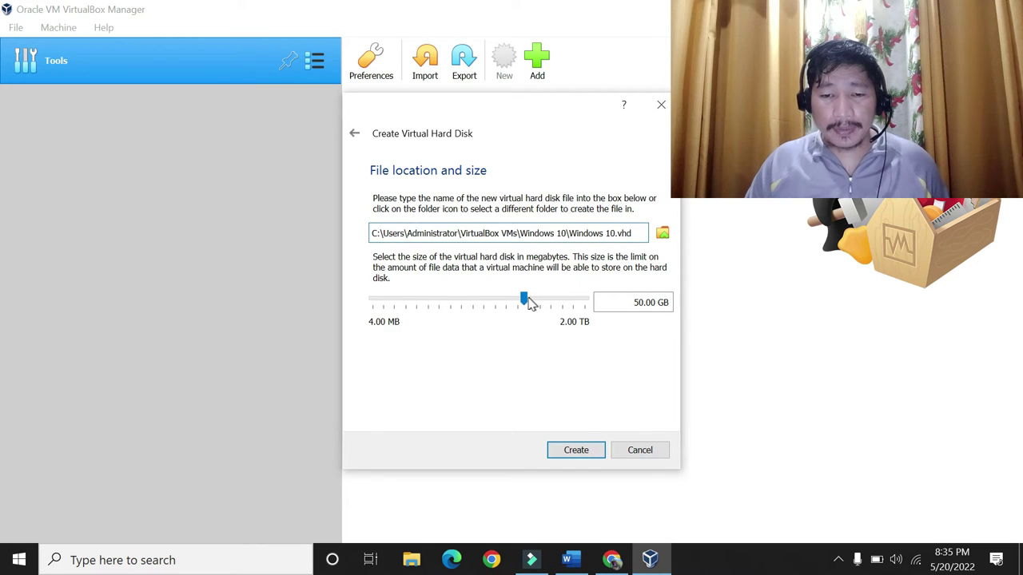
# Set the virtual hard disk's size to 62.07 GB.
pyautogui.moveTo(525, 305)
pyautogui.moveTo(524, 305); pyautogui.dragTo(529, 306)
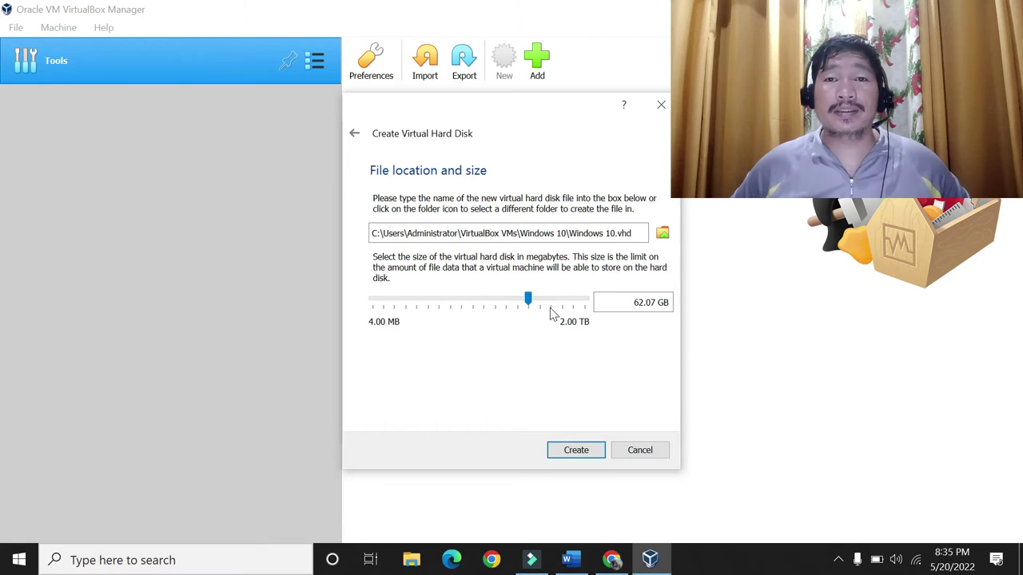
pyautogui.moveTo(550, 314)
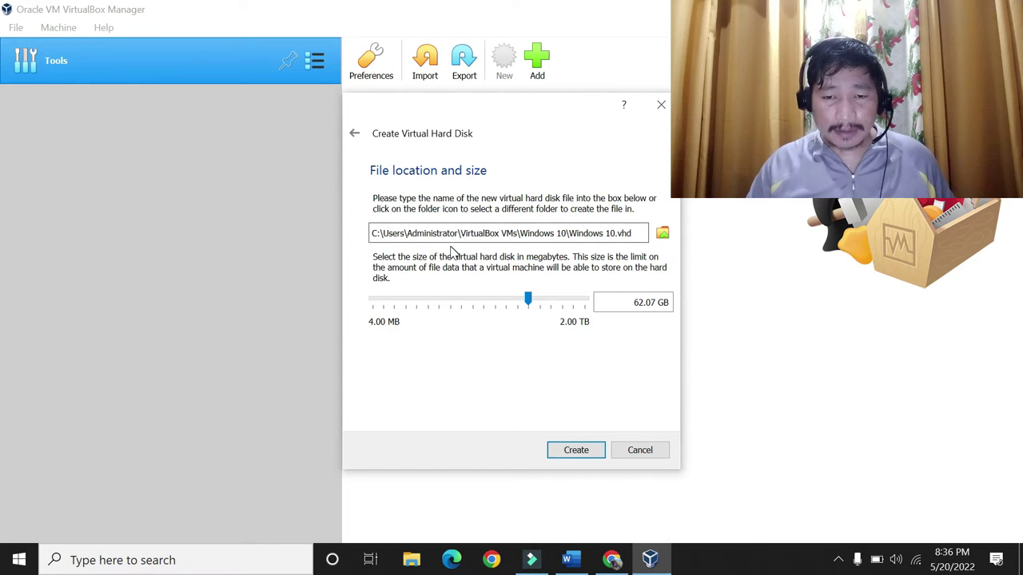
# Set the disk file's location to the VirtualBox folder on Local Disk (D:) as Windows 10.vhd, and create the virtual hard disk.
pyautogui.click(663, 233)
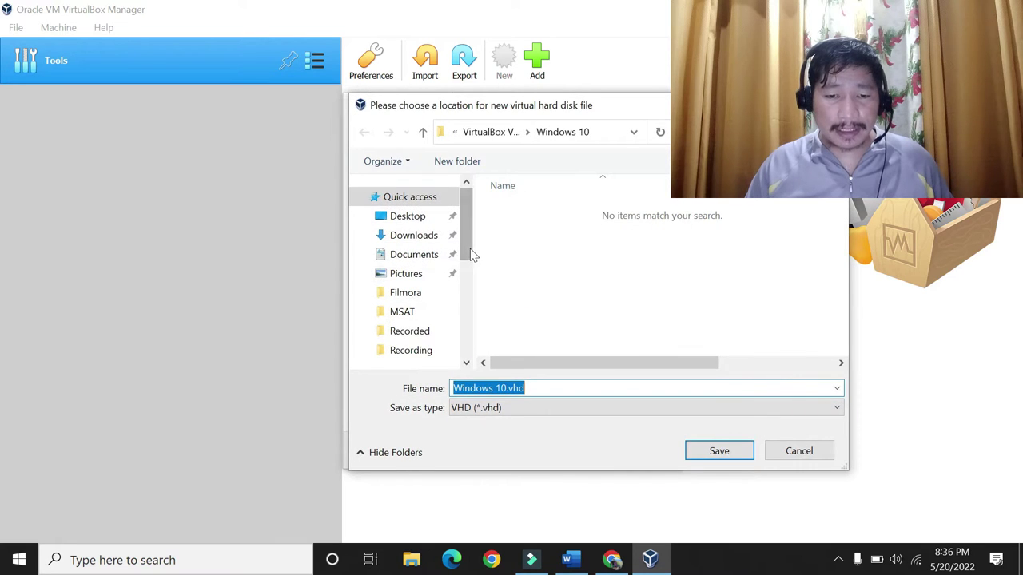
pyautogui.scroll(-5, 468, 248)
pyautogui.click(411, 301)
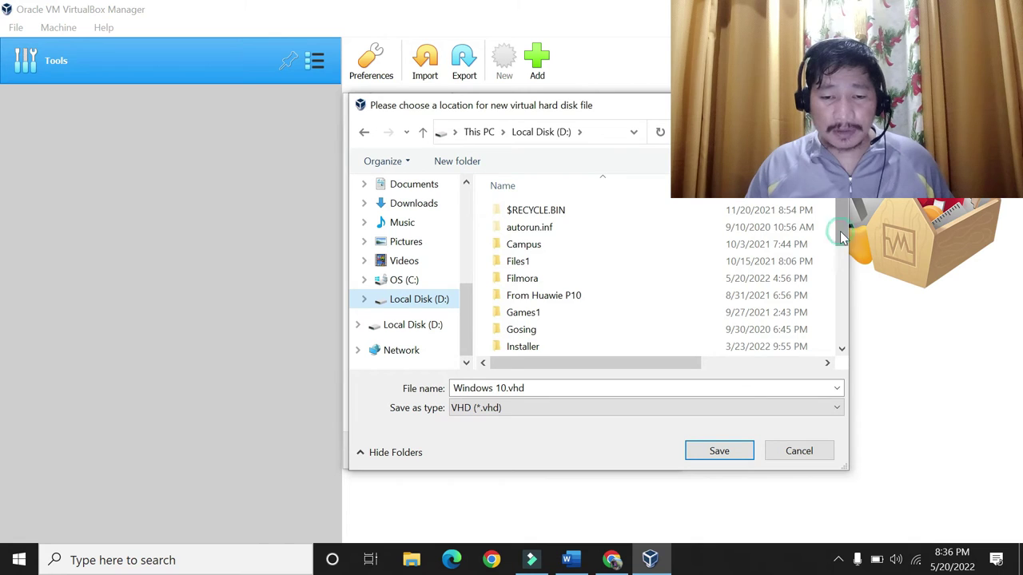
pyautogui.scroll(-1, 841, 239)
pyautogui.scroll(-1, 842, 250)
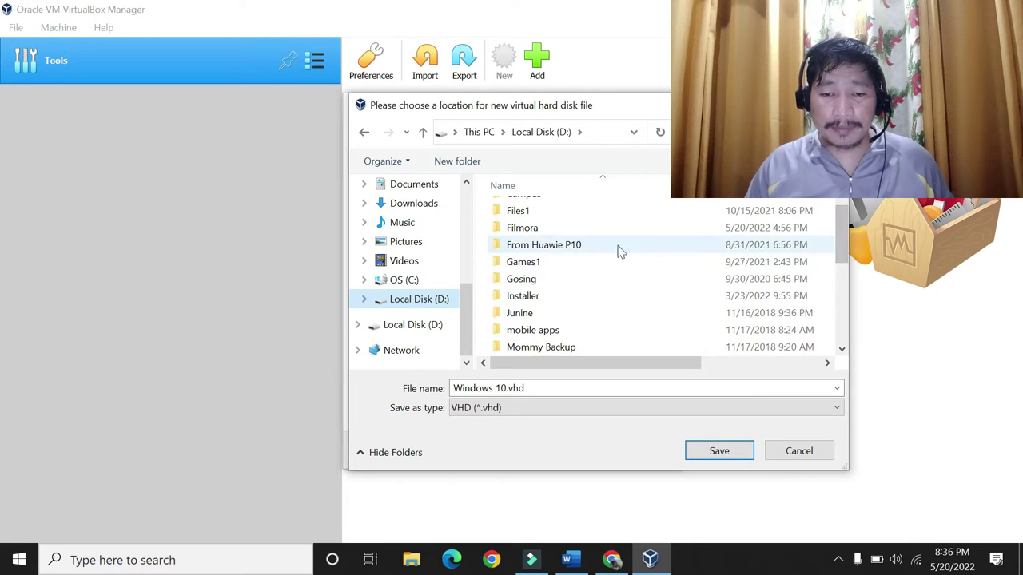
pyautogui.scroll(1, 571, 260)
pyautogui.scroll(-1, 572, 264)
pyautogui.scroll(-3, 571, 263)
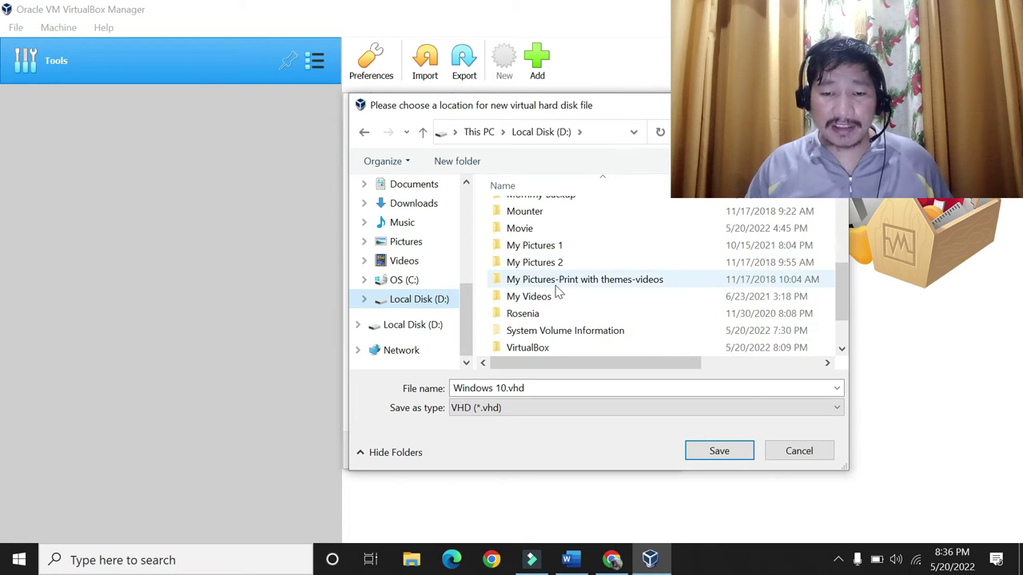
pyautogui.click(527, 350)
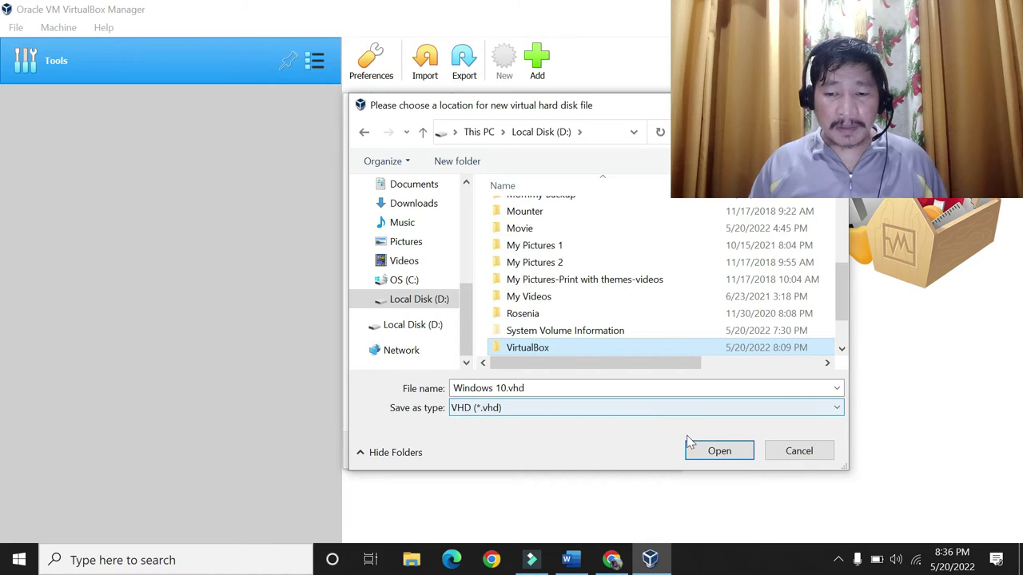
pyautogui.click(716, 452)
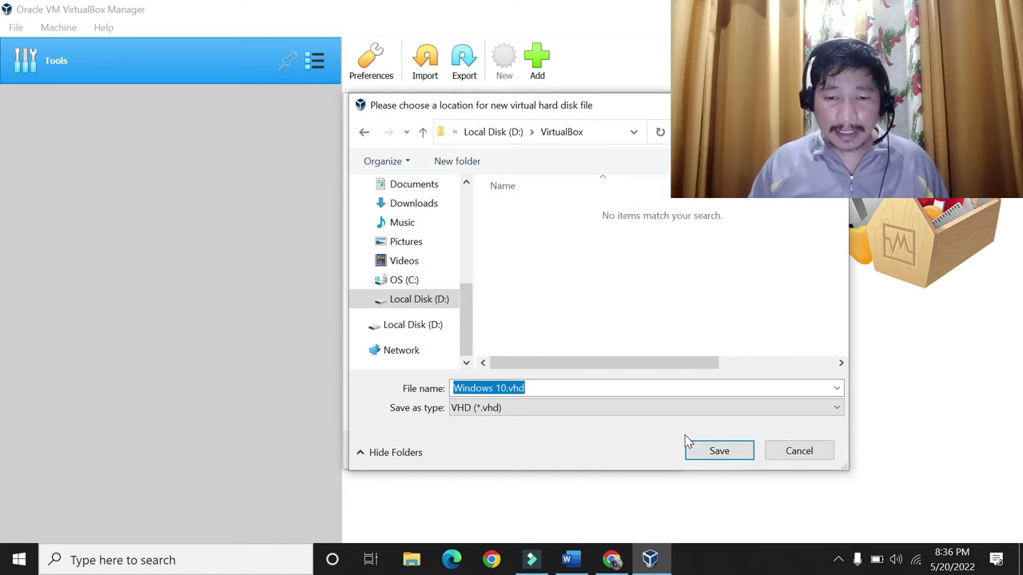
pyautogui.click(717, 453)
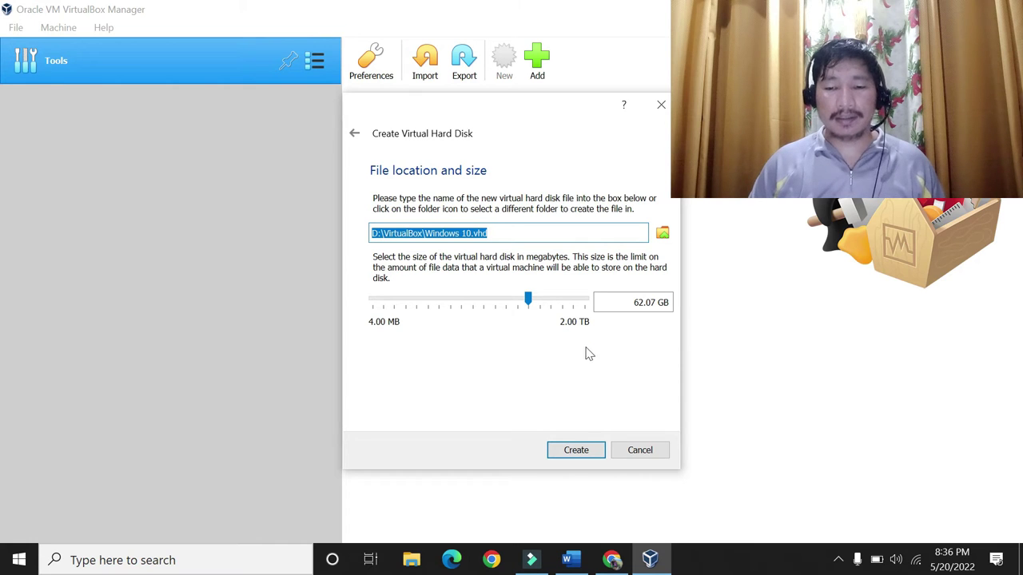
pyautogui.click(581, 453)
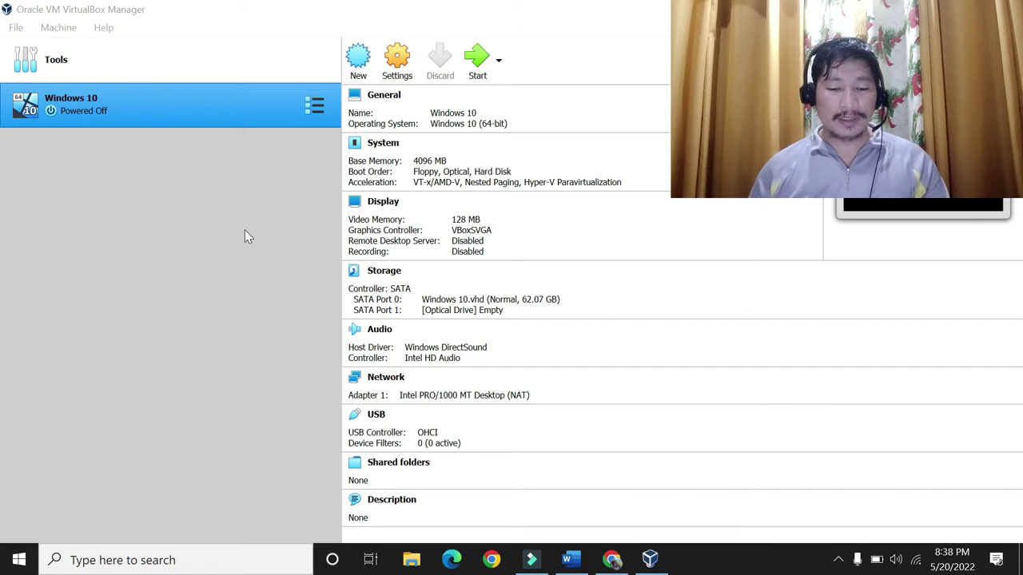
# Switch to the Word document, review the "Install Operating System" objective and the Windows 10 installer item, and return to Oracle VM VirtualBox Manager.
pyautogui.click(570, 560)
pyautogui.moveTo(375, 439); pyautogui.dragTo(518, 440)
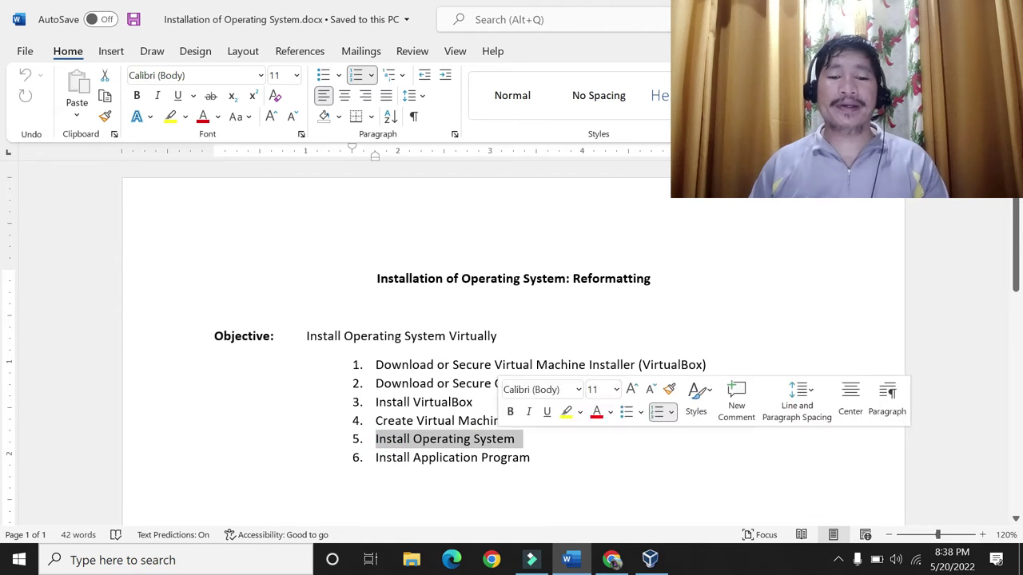
pyautogui.moveTo(654, 383); pyautogui.dragTo(716, 384)
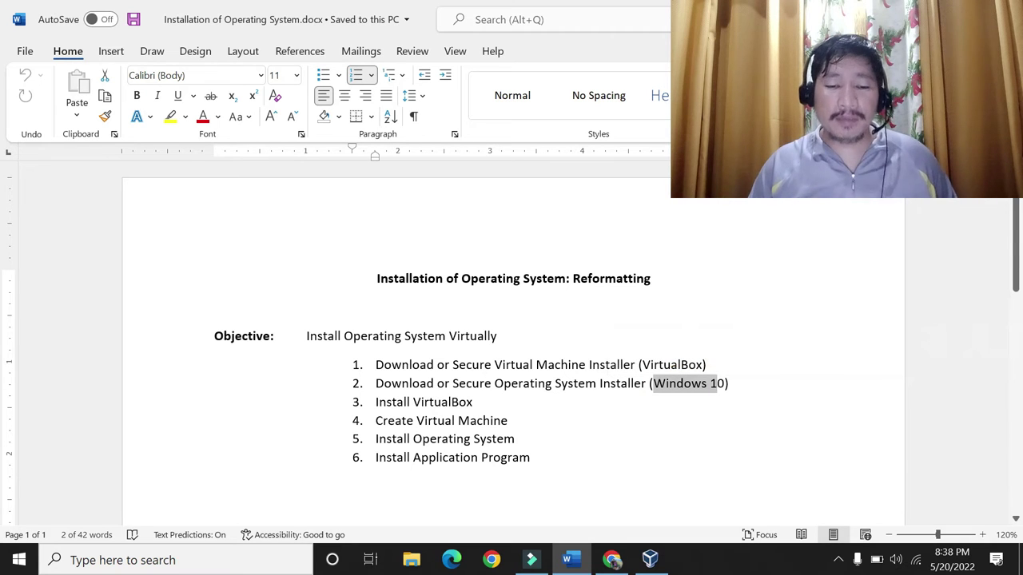
pyautogui.moveTo(374, 441); pyautogui.dragTo(523, 439)
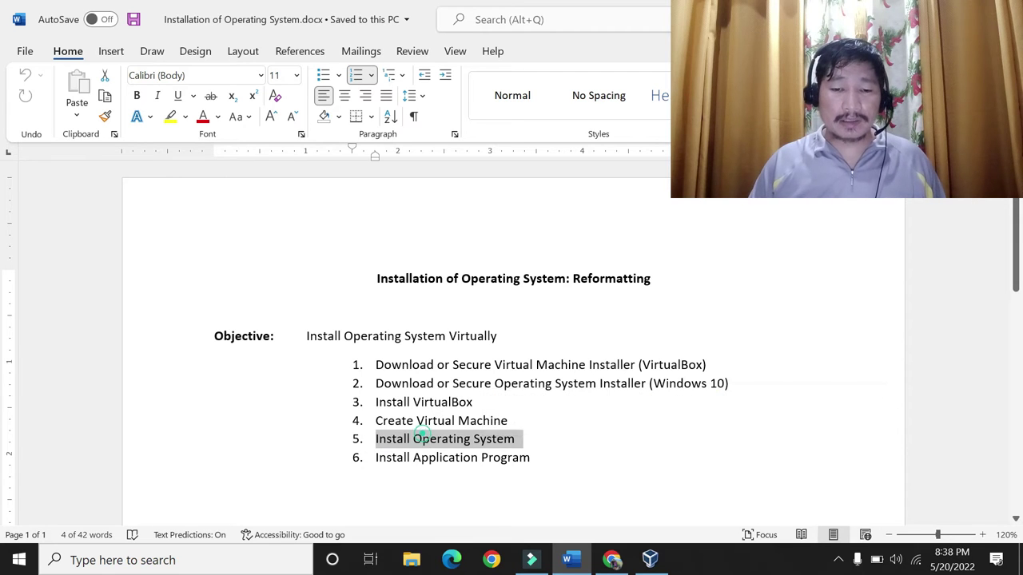
pyautogui.click(420, 438)
pyautogui.moveTo(422, 440); pyautogui.dragTo(521, 439)
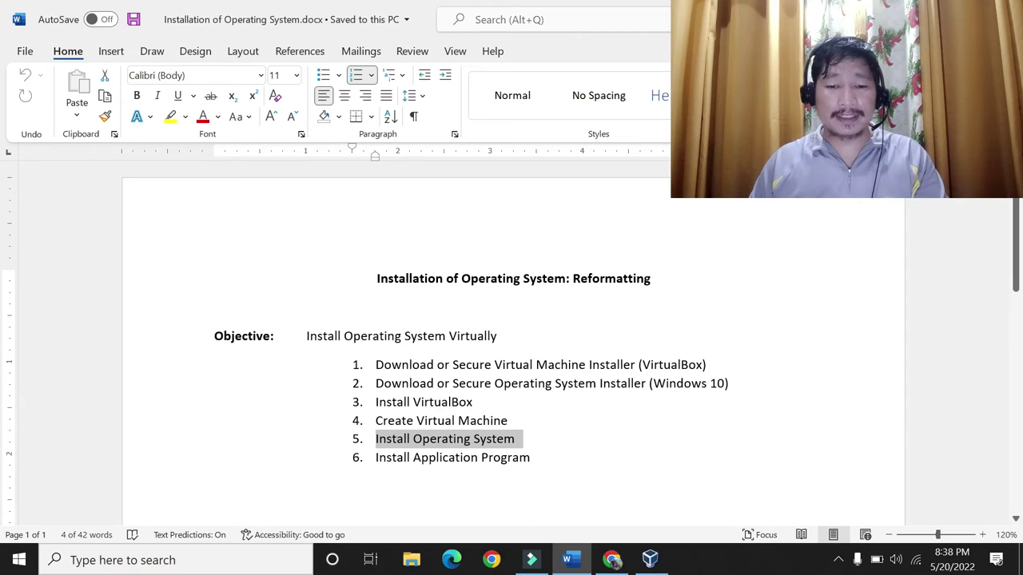
pyautogui.hotkey('alt', 'Tab')
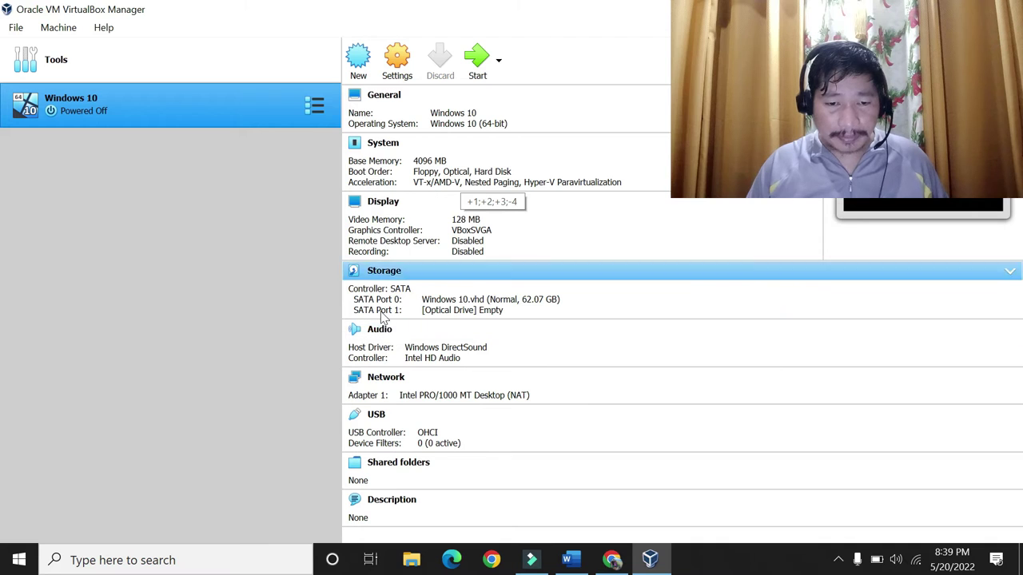
# Attach the Win10.PRO.X64.MULTi-6.Sep2015.iso disk file to the Windows 10 machine's empty optical drive on SATA Port 1.
pyautogui.click(451, 313)
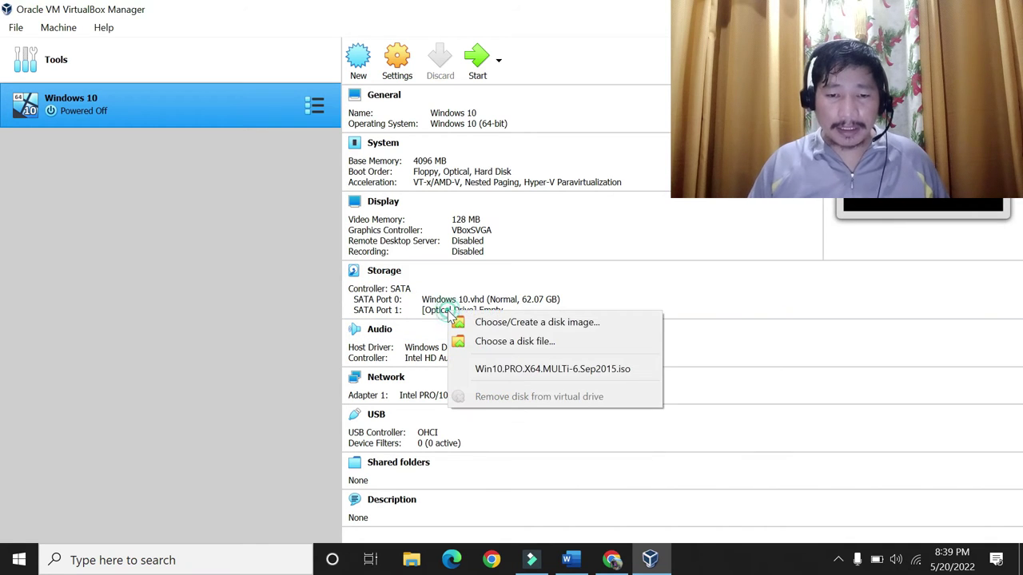
pyautogui.click(497, 343)
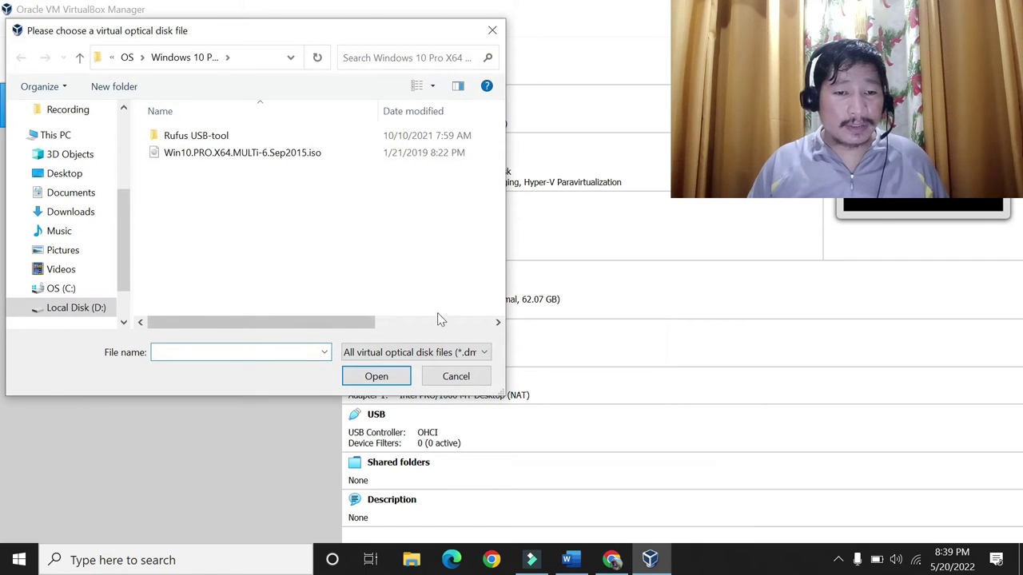
pyautogui.click(186, 155)
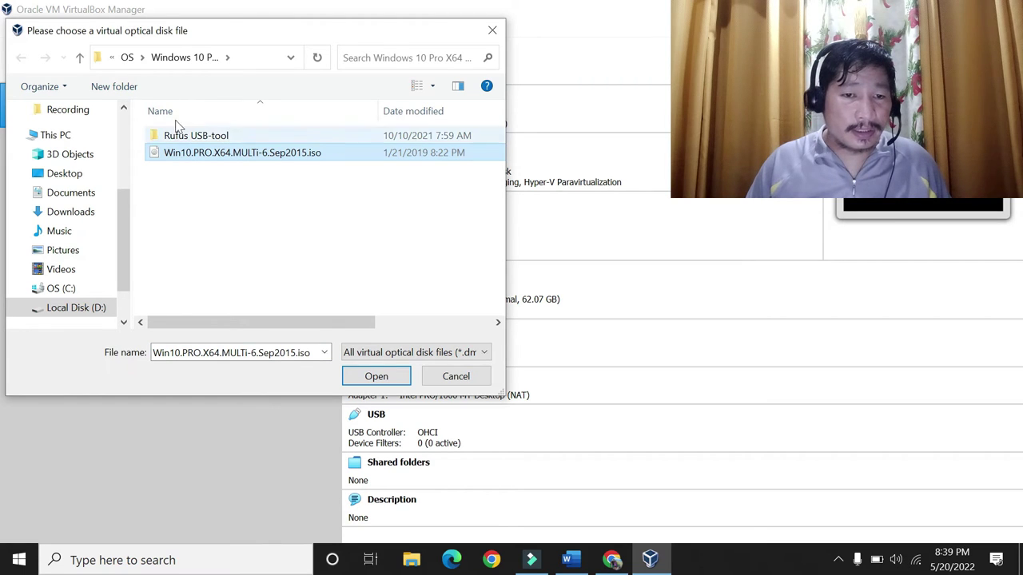
pyautogui.click(251, 62)
pyautogui.moveTo(210, 57); pyautogui.dragTo(279, 57)
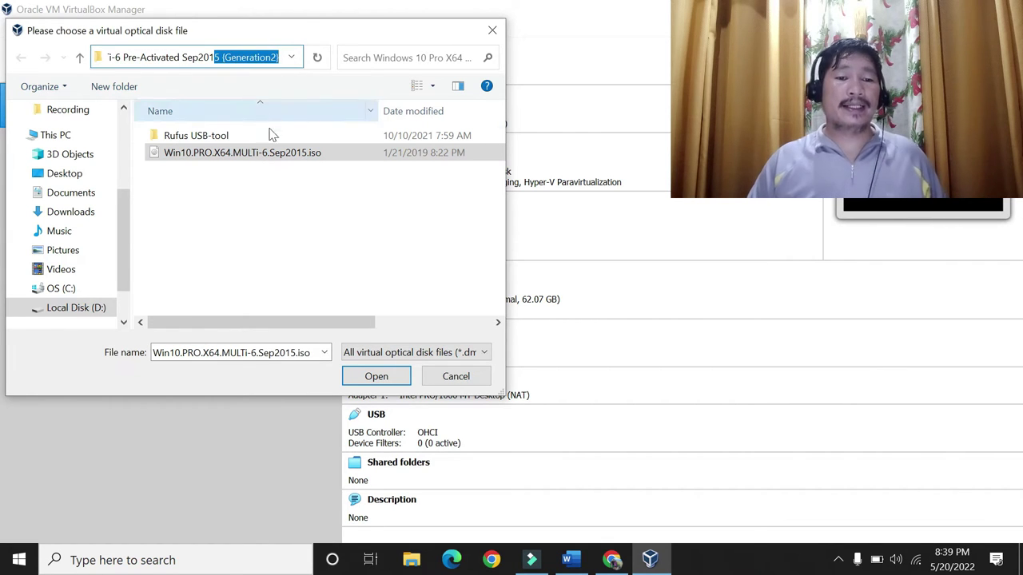
pyautogui.click(188, 156)
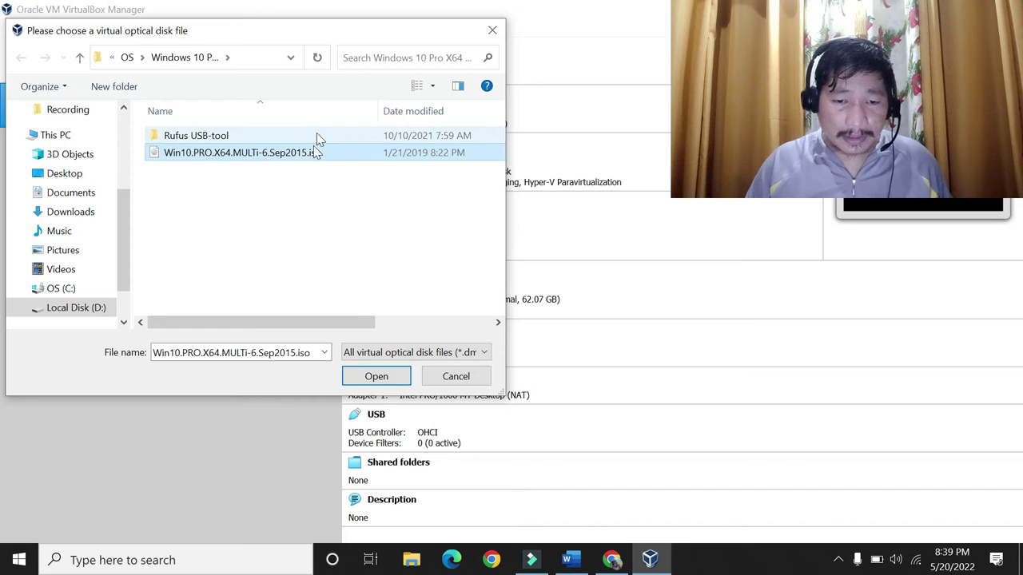
pyautogui.click(376, 377)
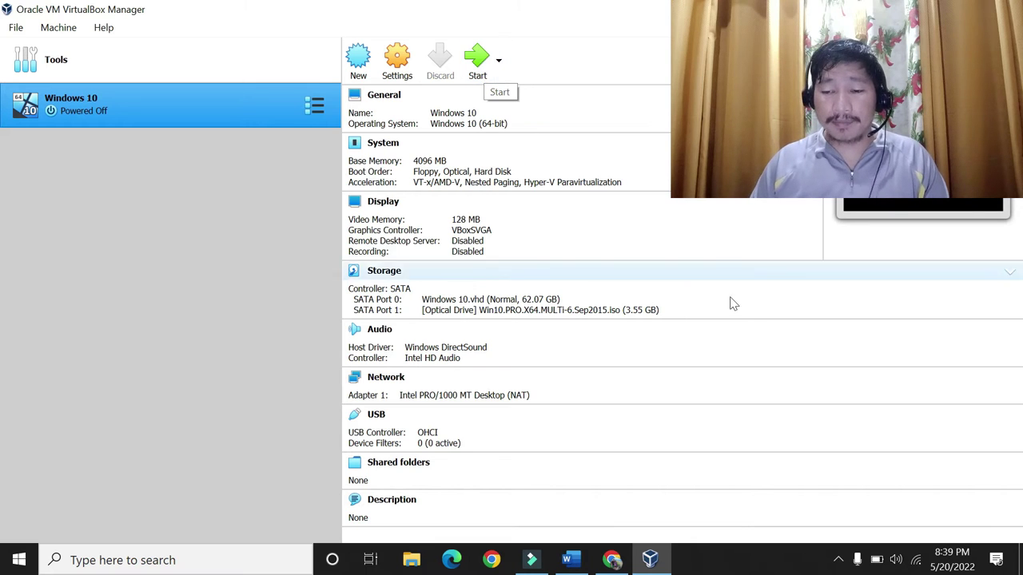
# Start the Windows 10 virtual machine, maximize its window, and dismiss the keyboard capture and mouse integration notices.
pyautogui.click(838, 561)
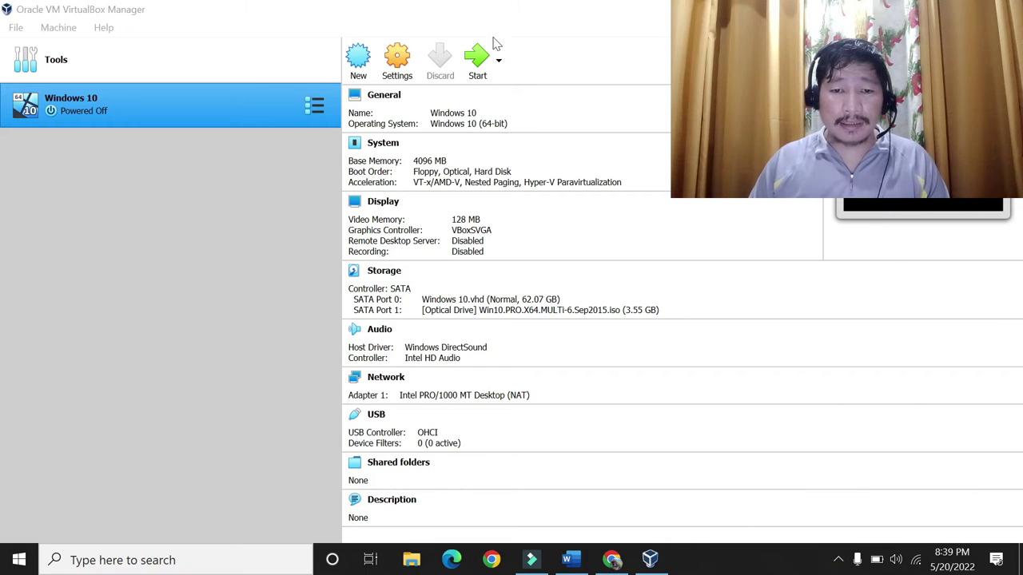
pyautogui.click(476, 57)
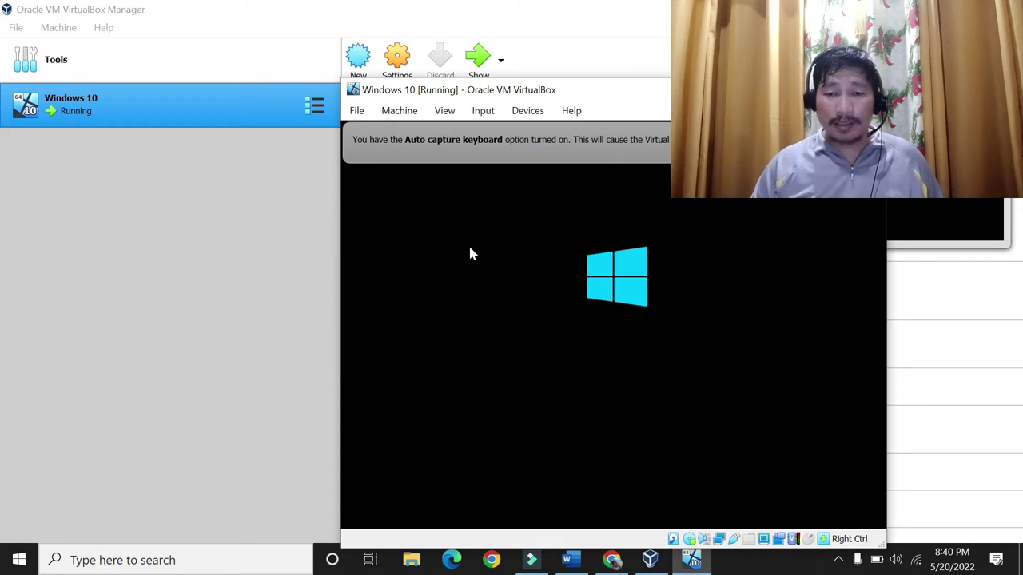
pyautogui.moveTo(648, 89); pyautogui.dragTo(529, 46)
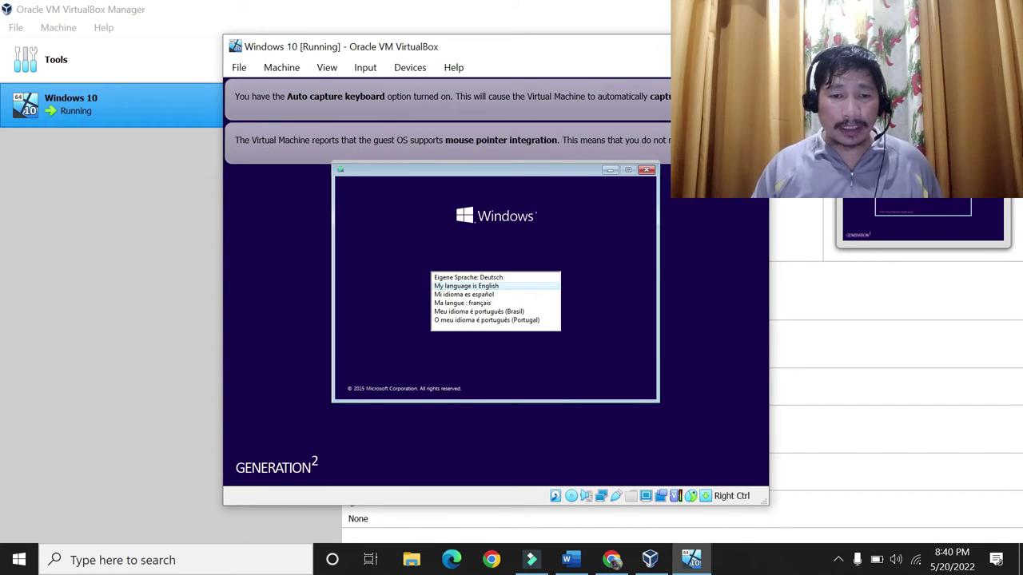
pyautogui.click(715, 46)
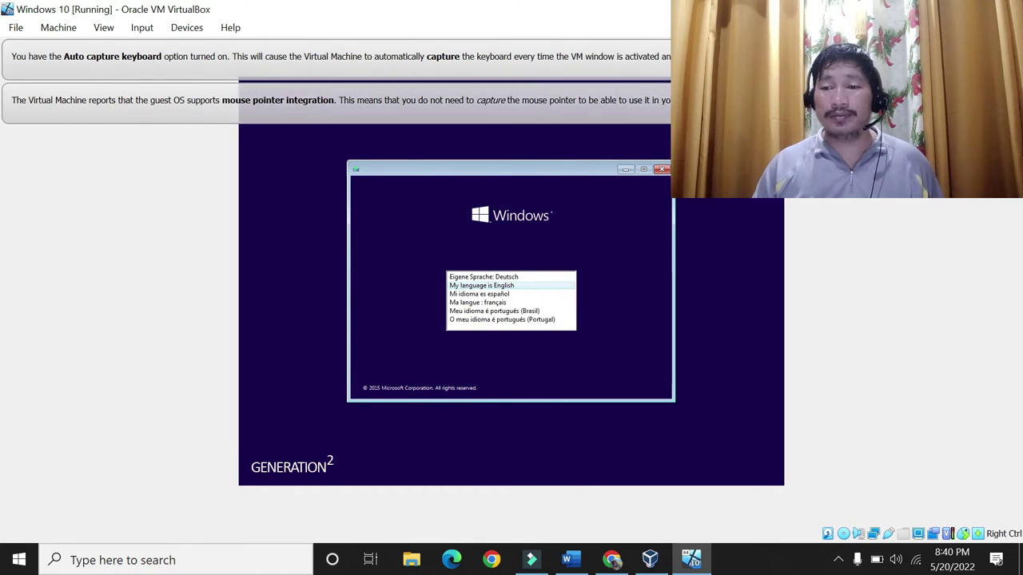
pyautogui.click(1009, 56)
pyautogui.click(1008, 56)
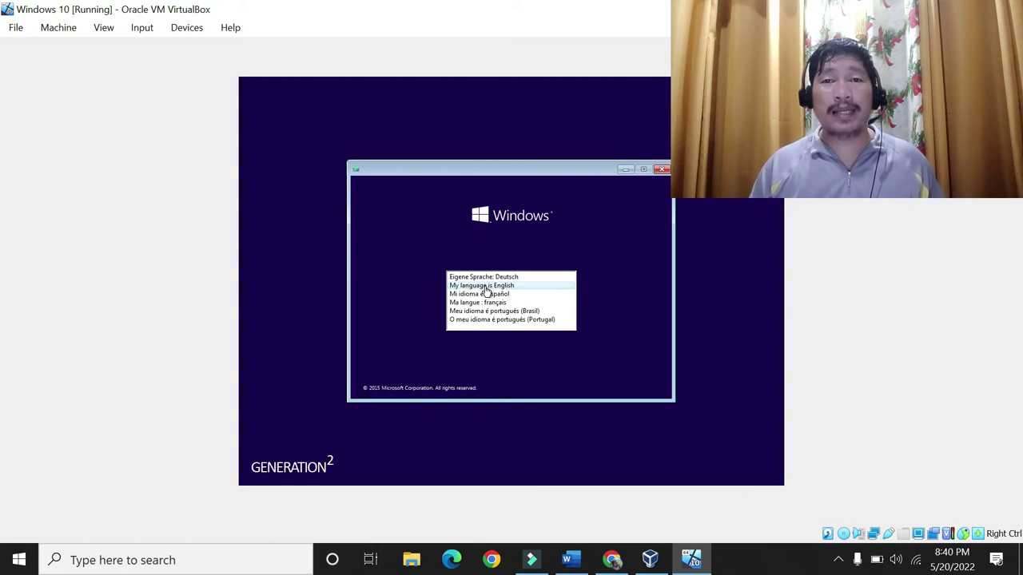
# Select English as the setup language, accept the English (United States) formats and US keyboard, and start the Windows installation.
pyautogui.press('Up')
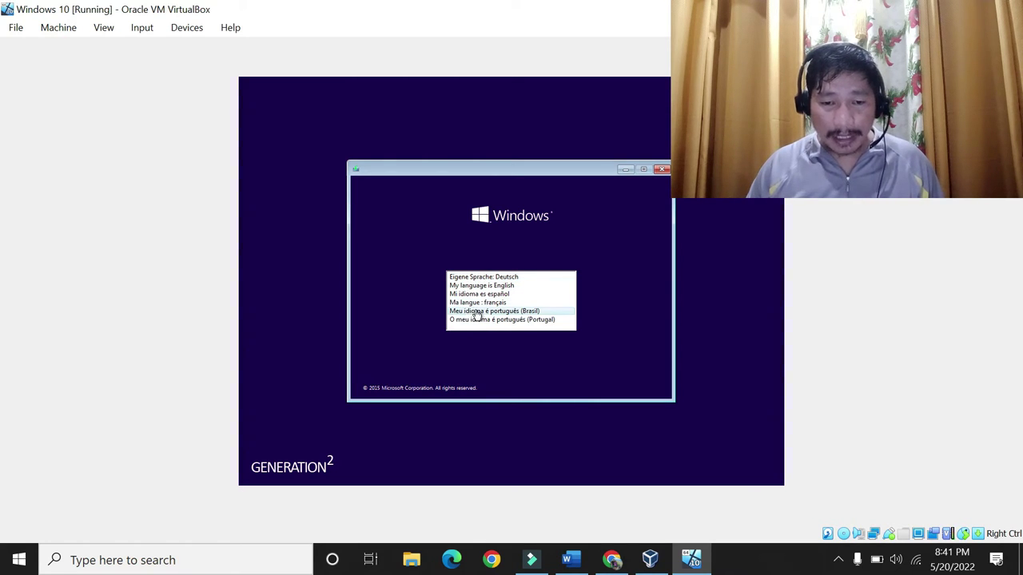
pyautogui.click(477, 287)
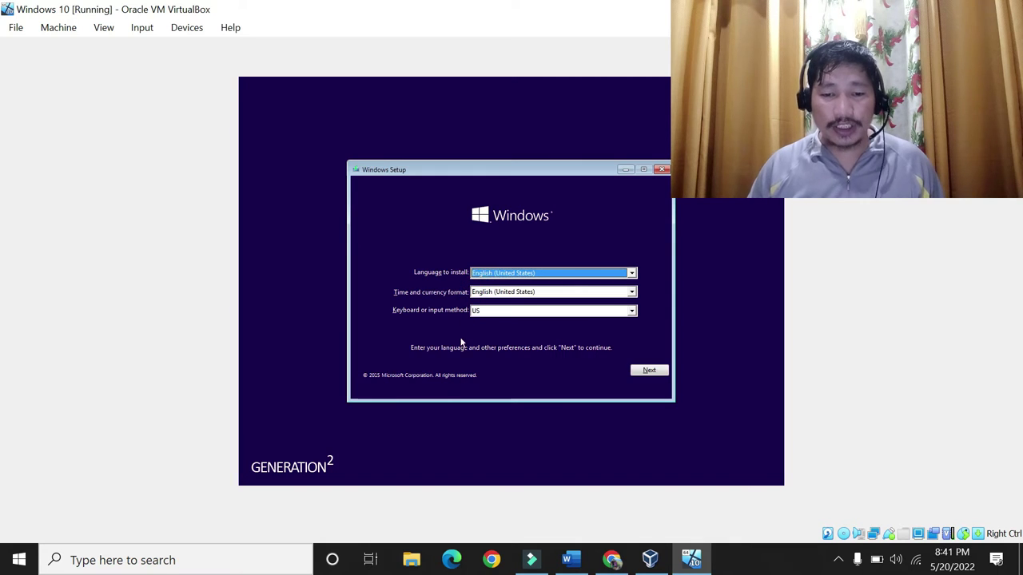
pyautogui.click(649, 370)
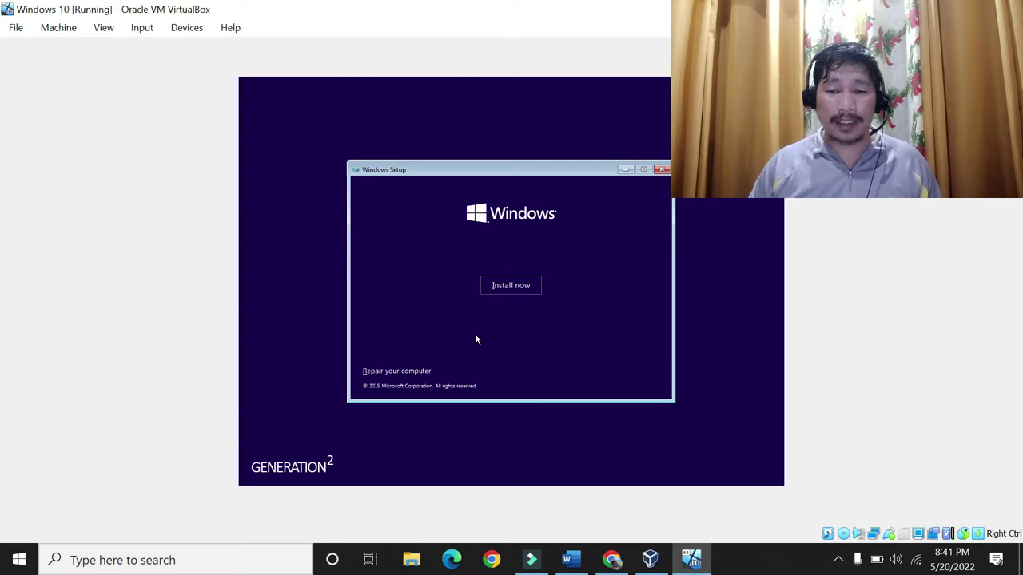
pyautogui.click(516, 286)
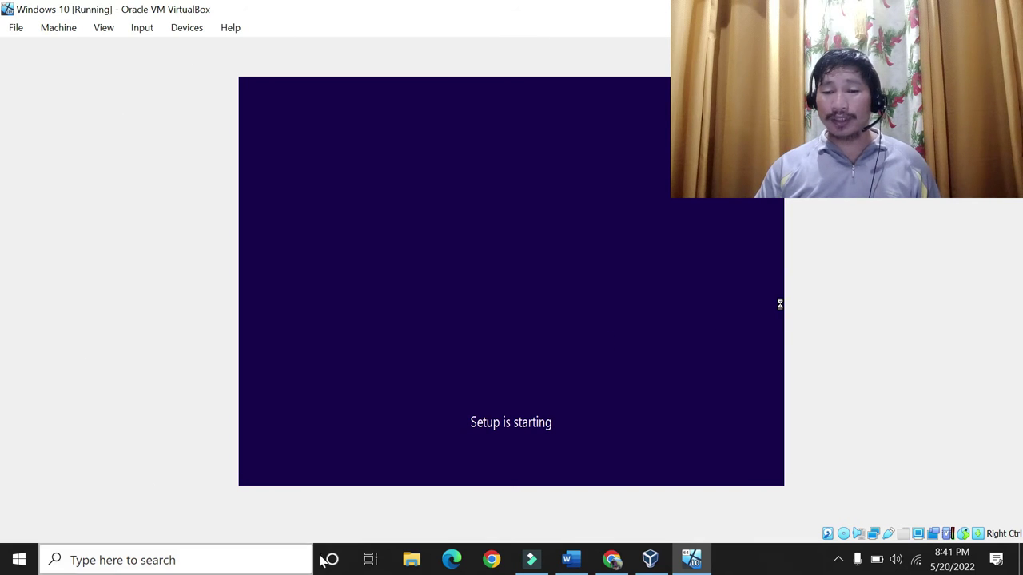
# Select the Pre-Activated Windows 10 Pro x64 entry as the operating system to install and continue.
pyautogui.click(649, 560)
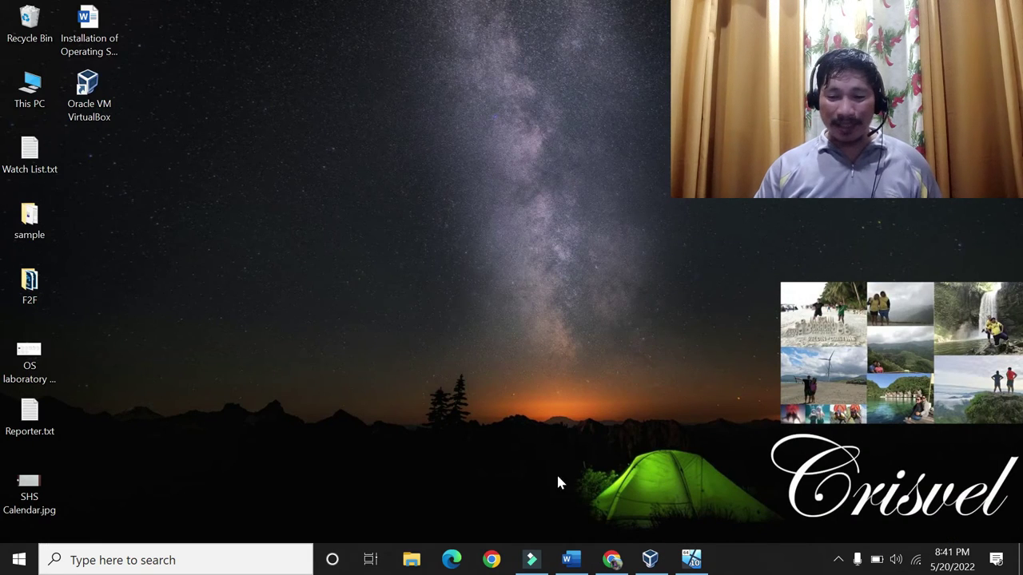
pyautogui.click(691, 559)
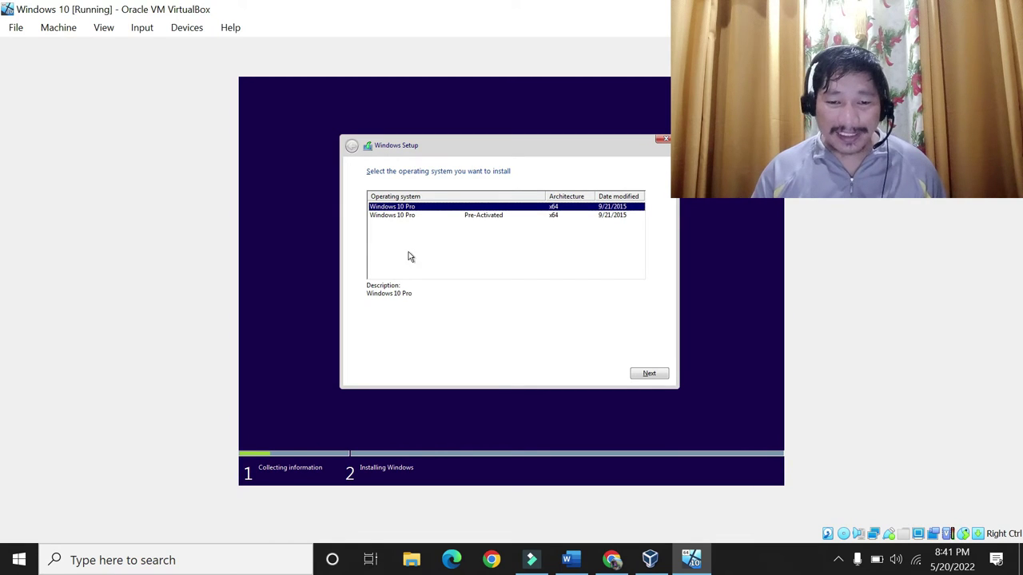
pyautogui.click(413, 218)
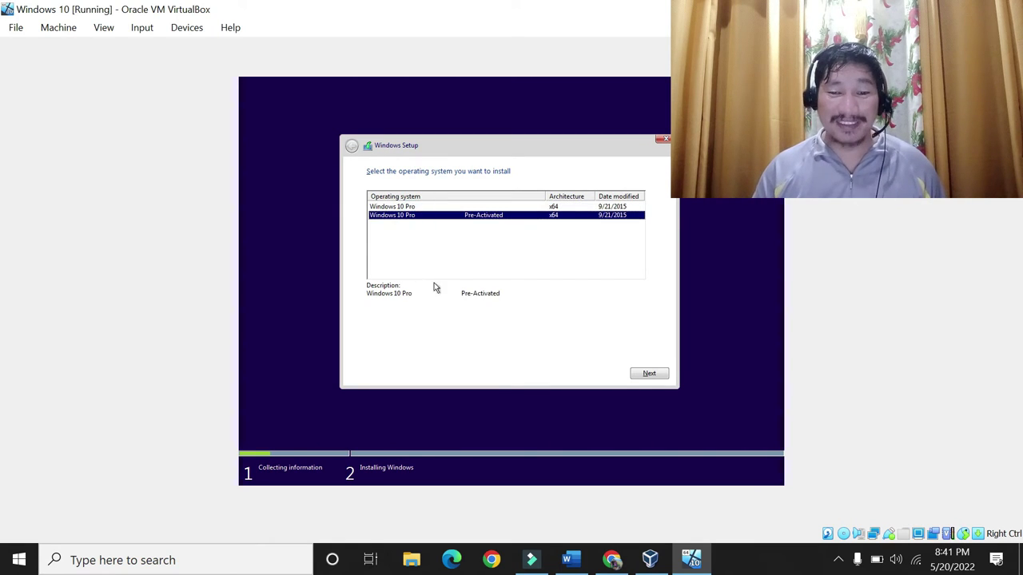
pyautogui.click(660, 376)
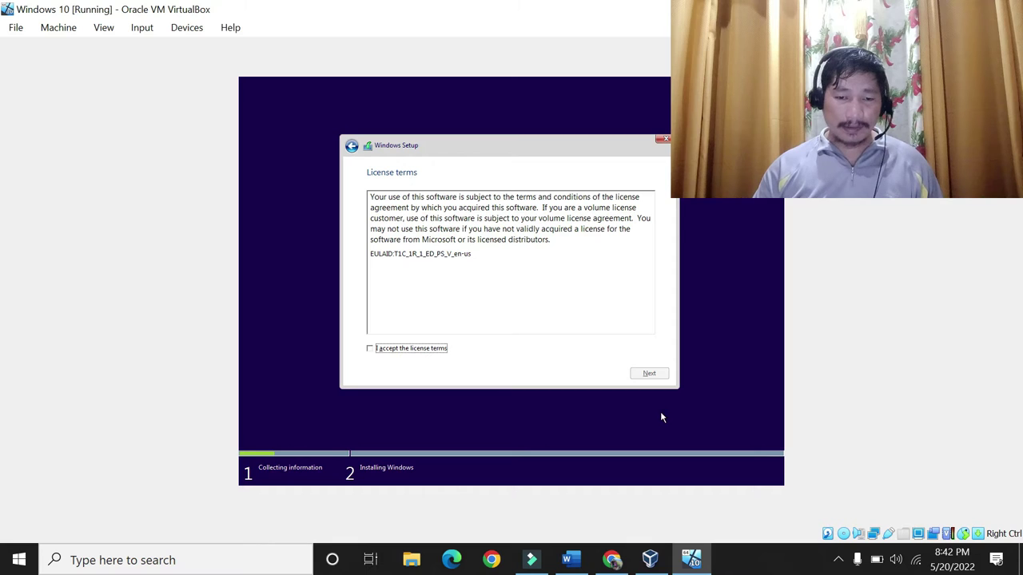
# Accept the license terms and choose the Custom: Install Windows only (advanced) installation type.
pyautogui.click(369, 348)
pyautogui.click(650, 377)
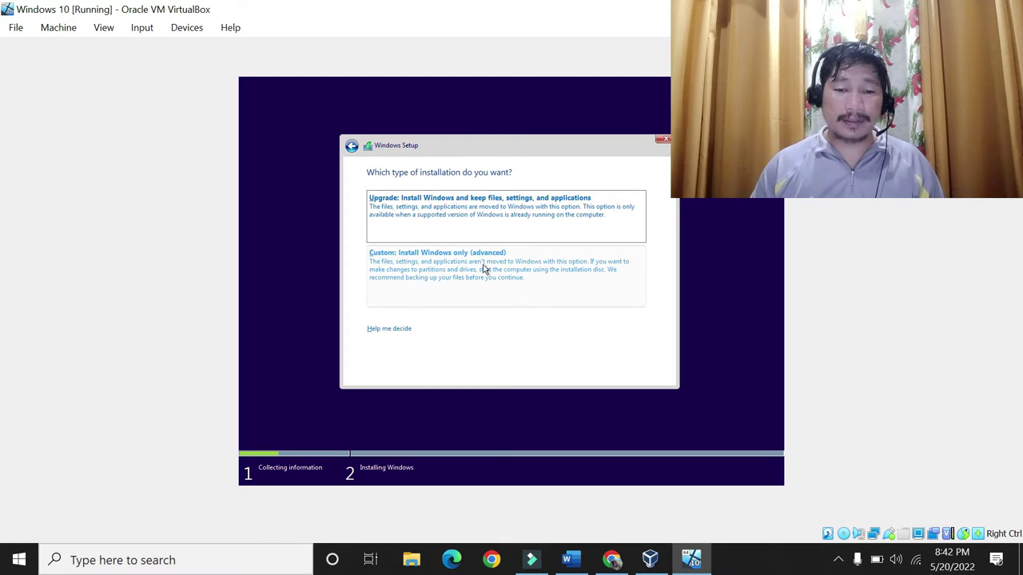
pyautogui.click(397, 281)
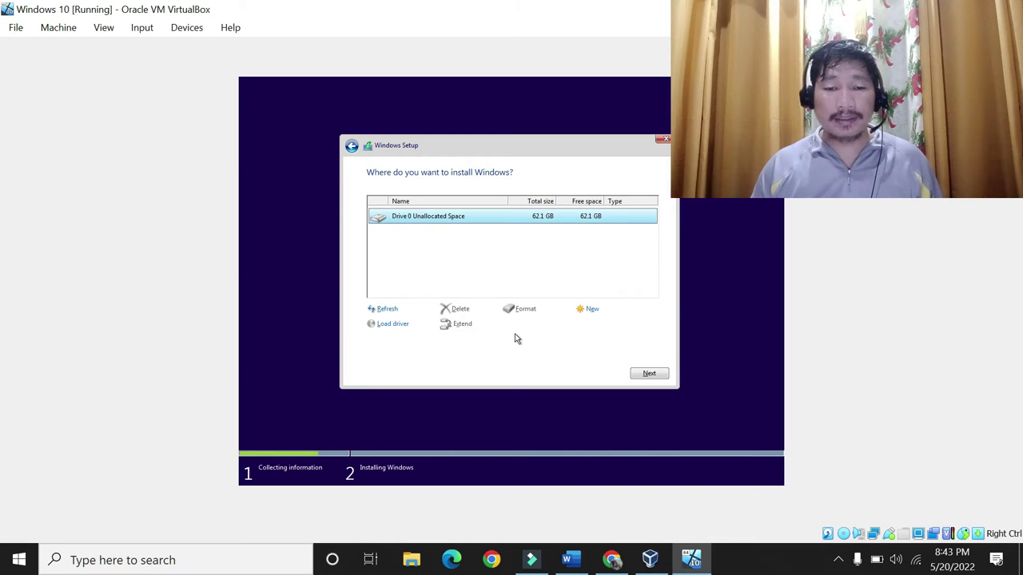
# Create a new 45000 MB partition from the unallocated space on Drive 0.
pyautogui.click(450, 224)
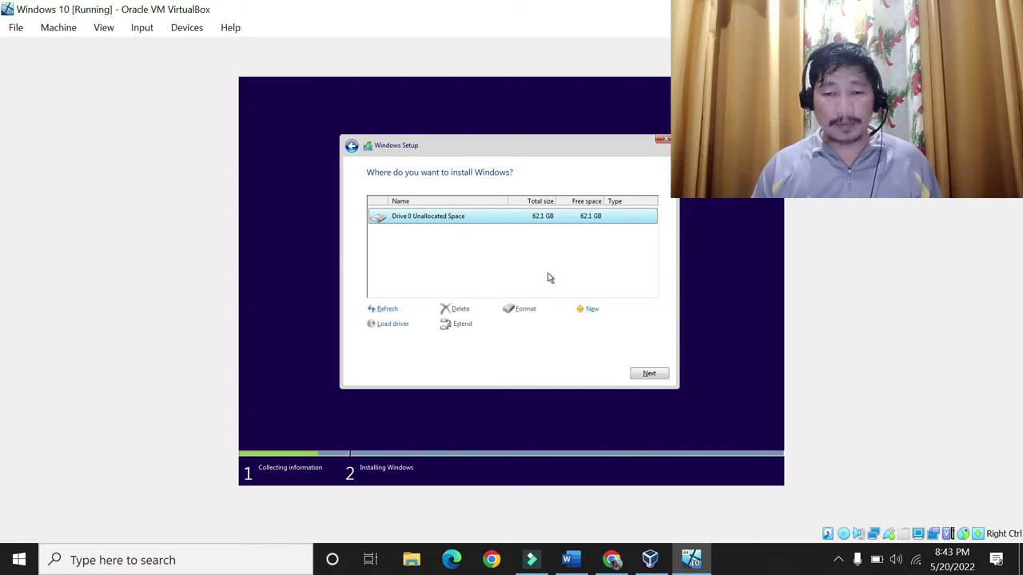
pyautogui.click(587, 310)
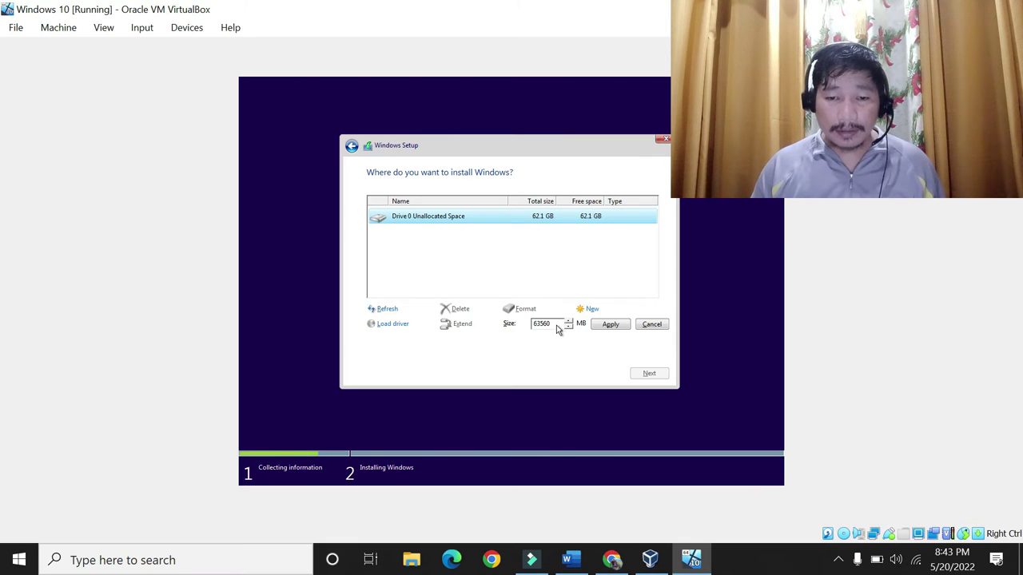
pyautogui.moveTo(555, 325); pyautogui.dragTo(508, 323)
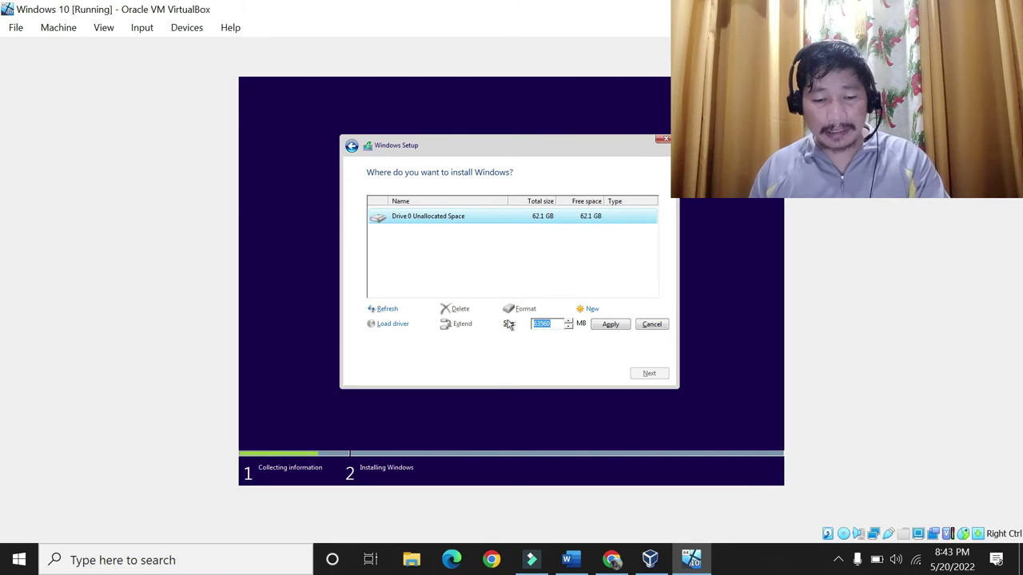
pyautogui.write('45')
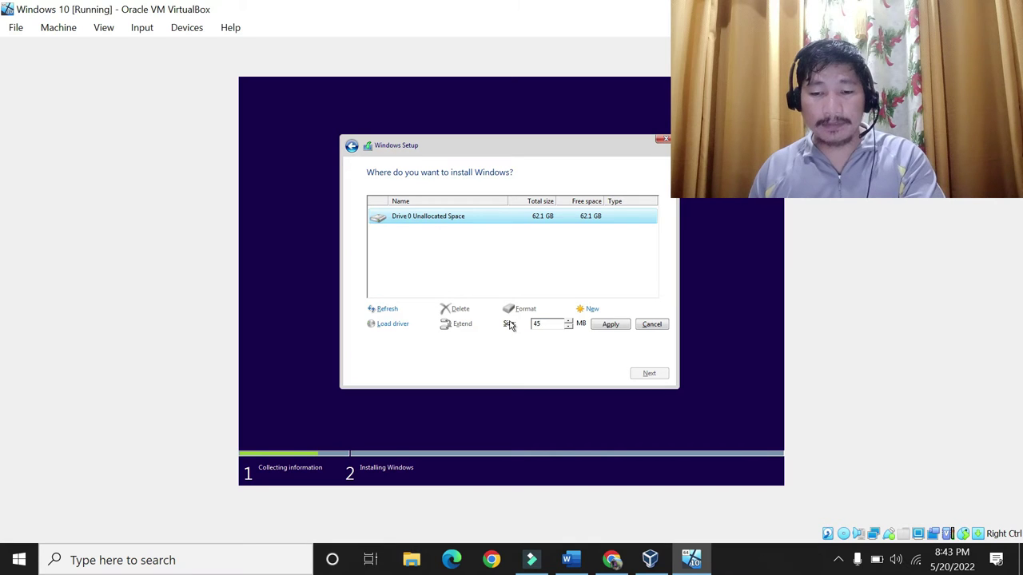
pyautogui.write('00')
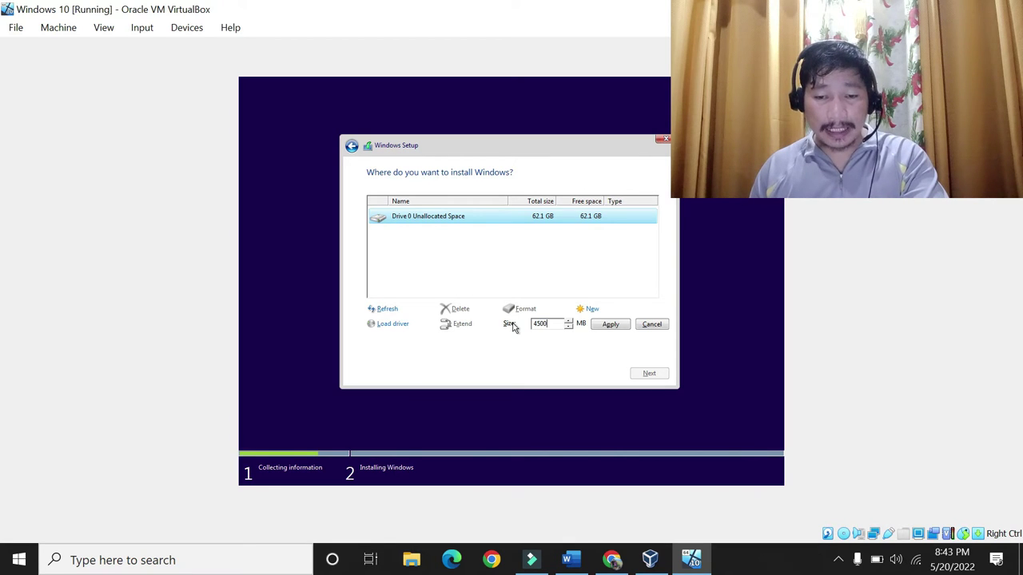
pyautogui.write('0')
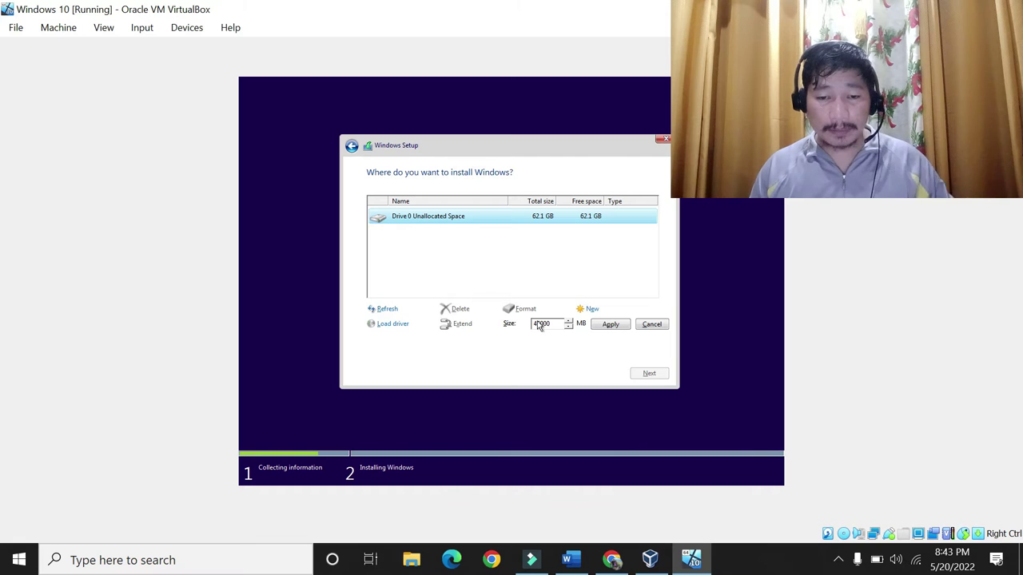
pyautogui.click(597, 326)
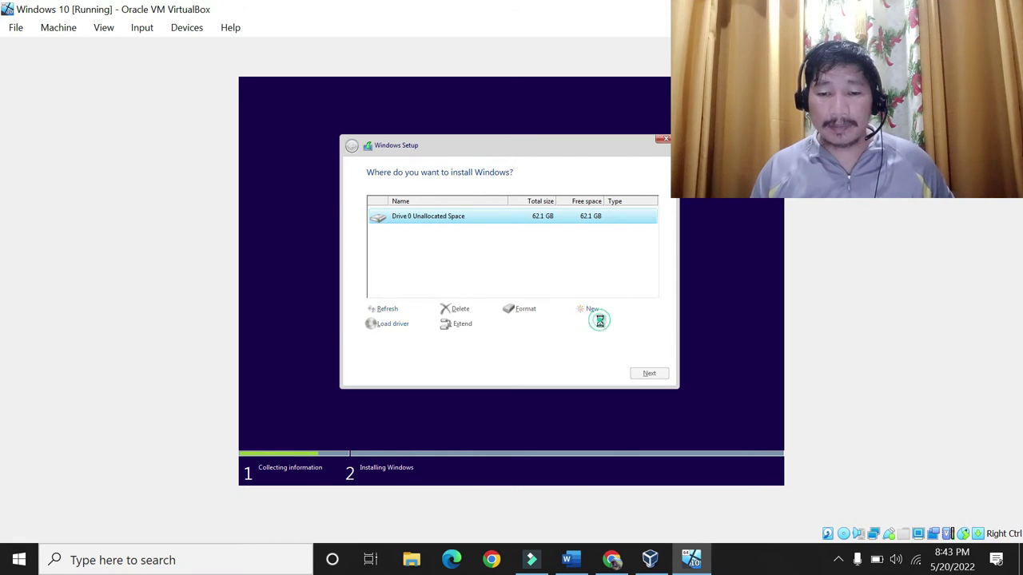
pyautogui.click(573, 323)
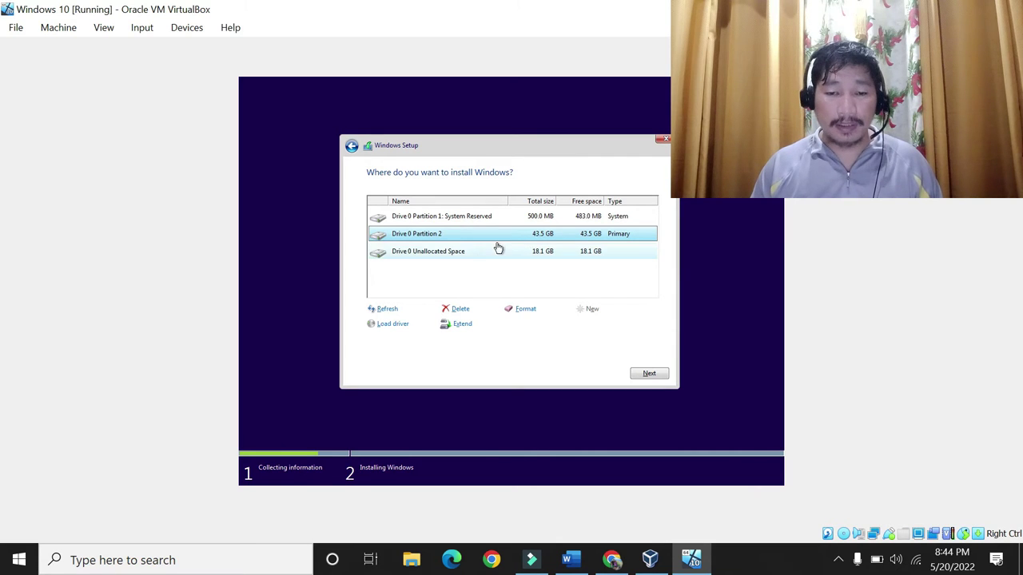
# Compare the options available for Drive 0 Partition 2 and the unallocated space, leaving Partition 2 selected.
pyautogui.click(427, 252)
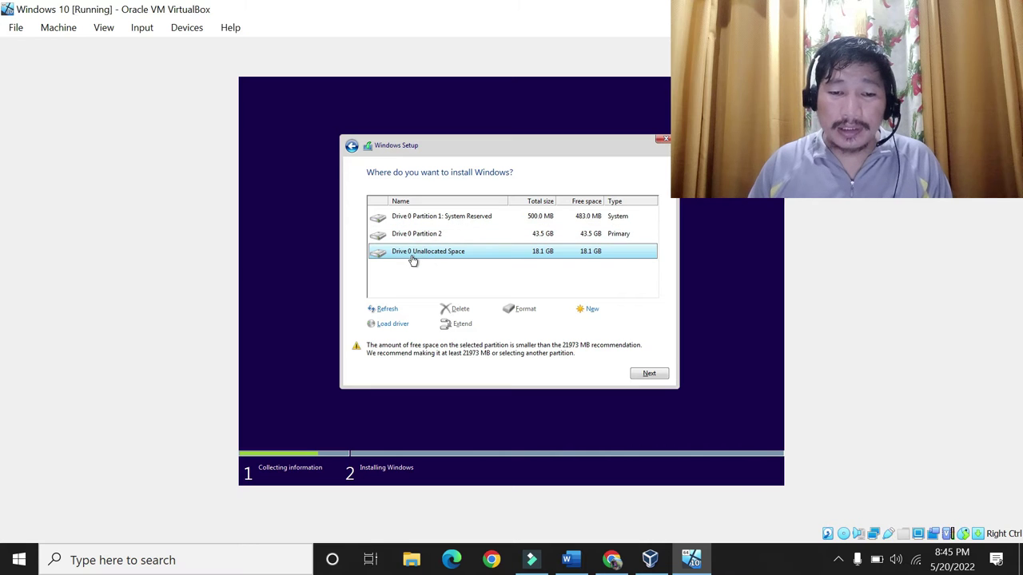
pyautogui.click(416, 238)
pyautogui.click(414, 254)
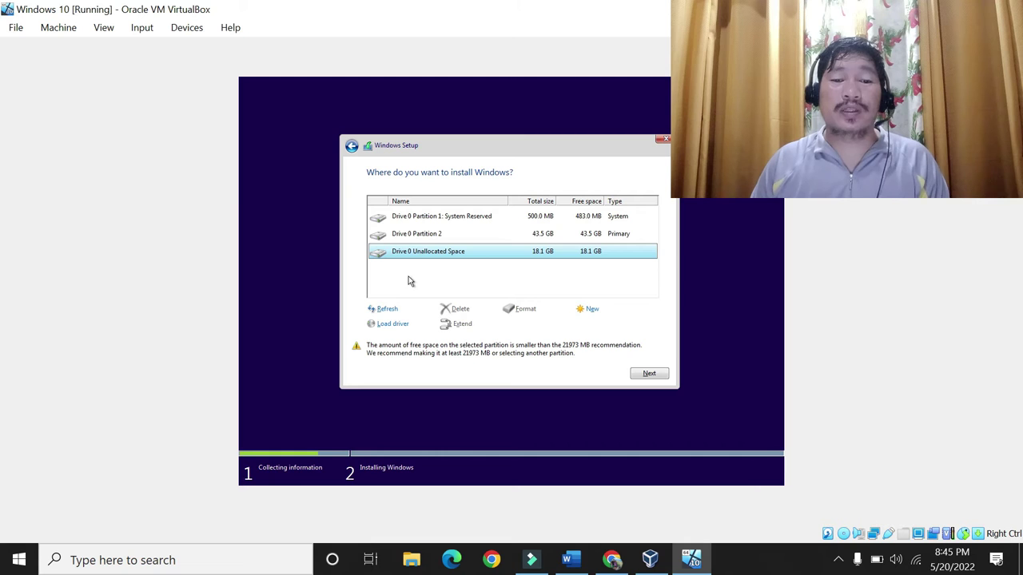
pyautogui.click(421, 237)
pyautogui.click(428, 254)
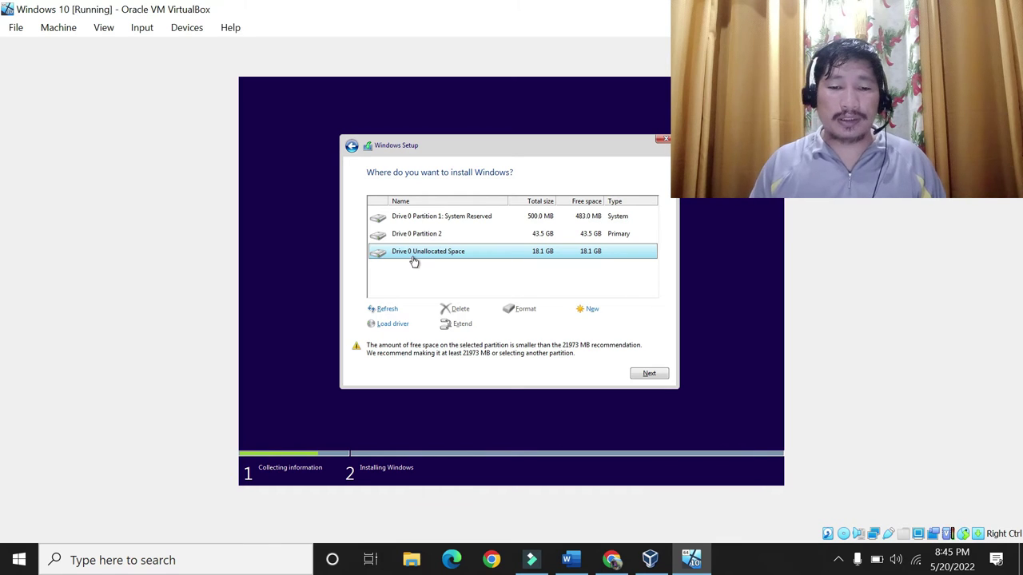
pyautogui.click(419, 275)
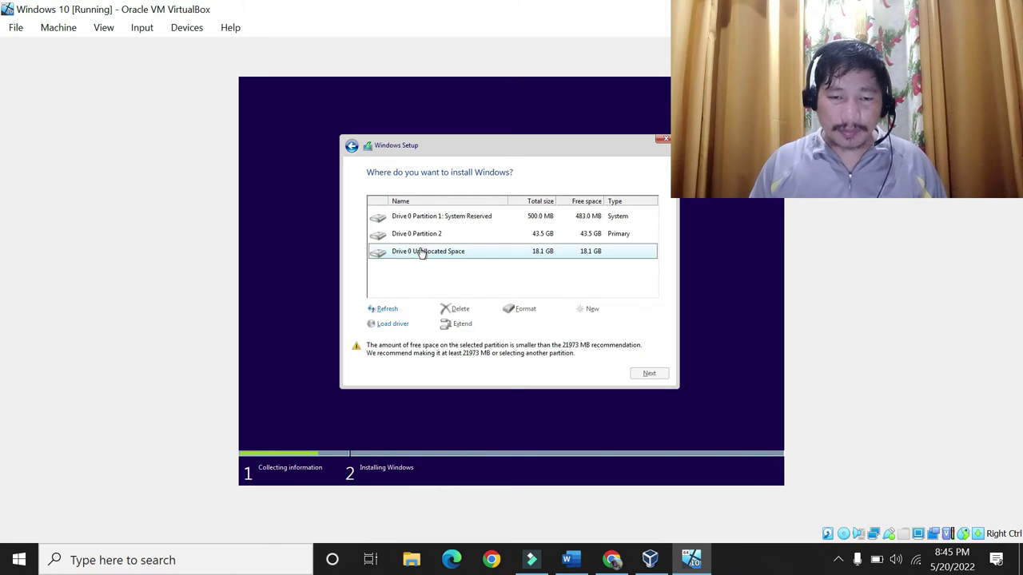
pyautogui.click(420, 238)
pyautogui.click(420, 253)
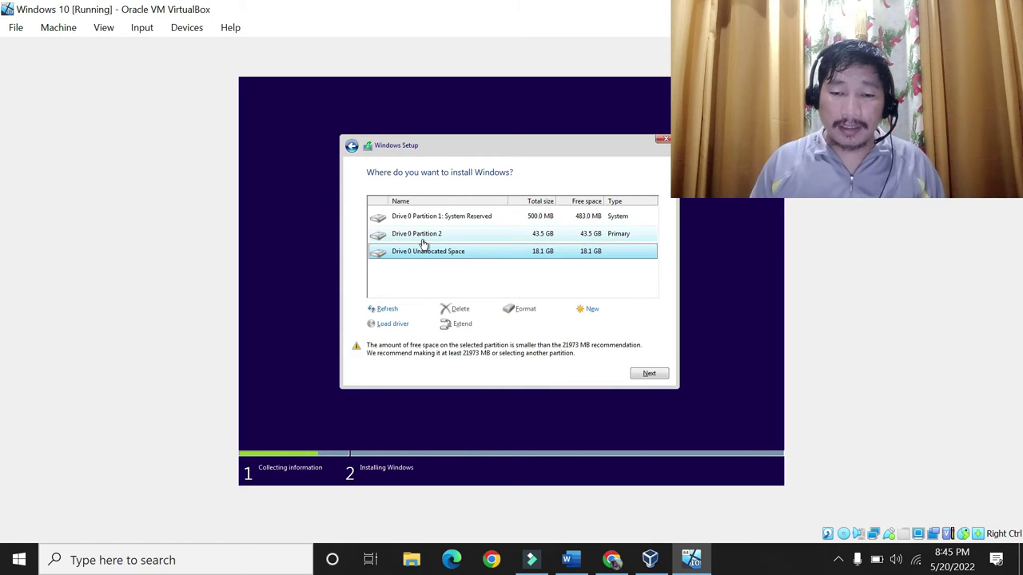
pyautogui.click(422, 240)
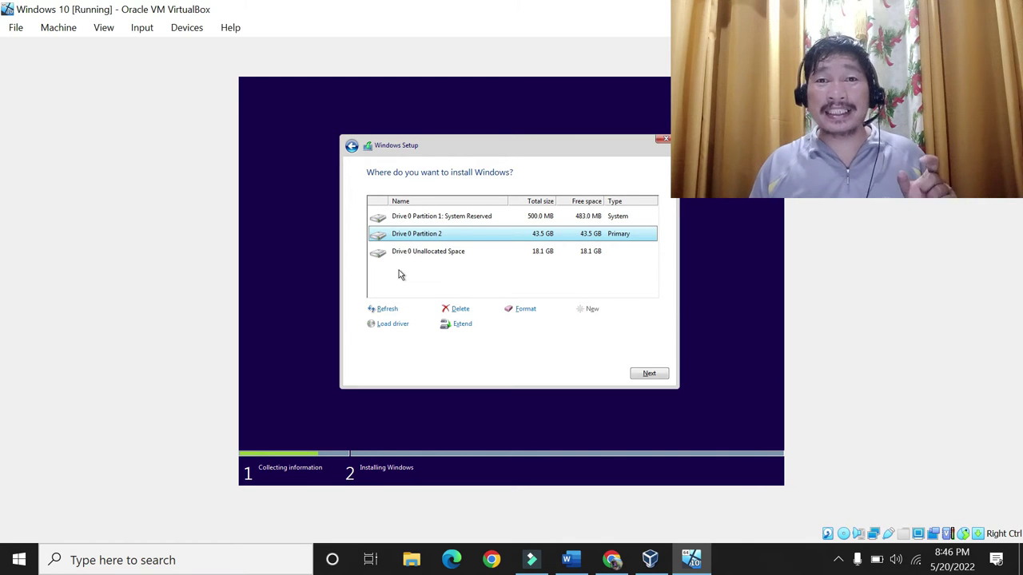
# Select Drive 0 Partition 2 as the installation target and start installing Windows on it.
pyautogui.click(411, 251)
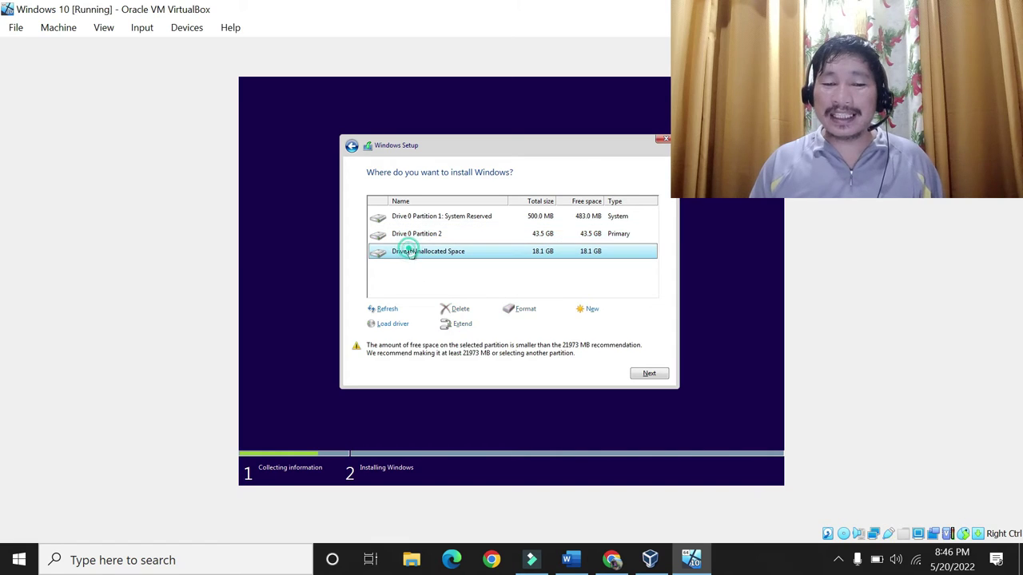
pyautogui.click(409, 239)
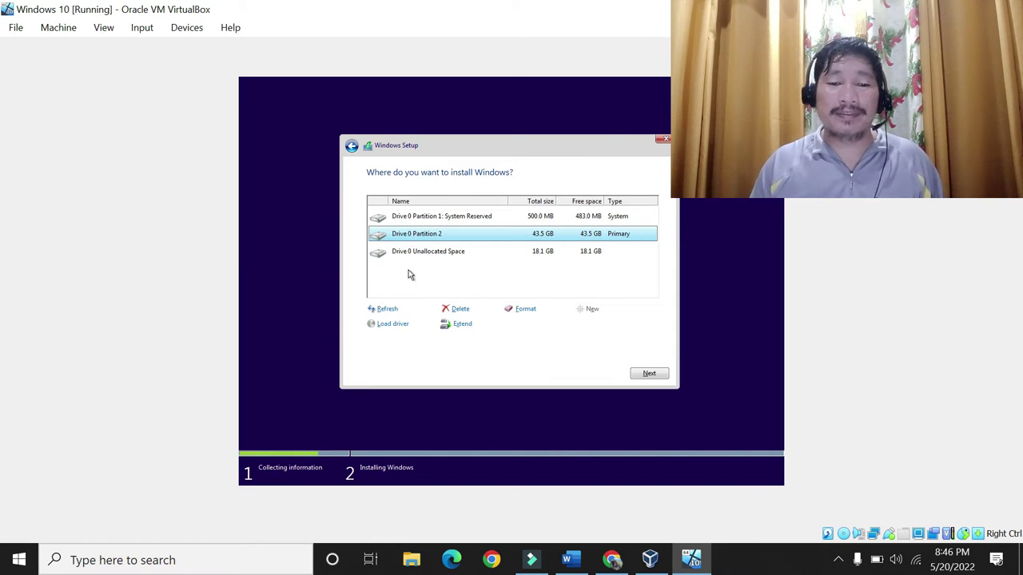
pyautogui.click(414, 255)
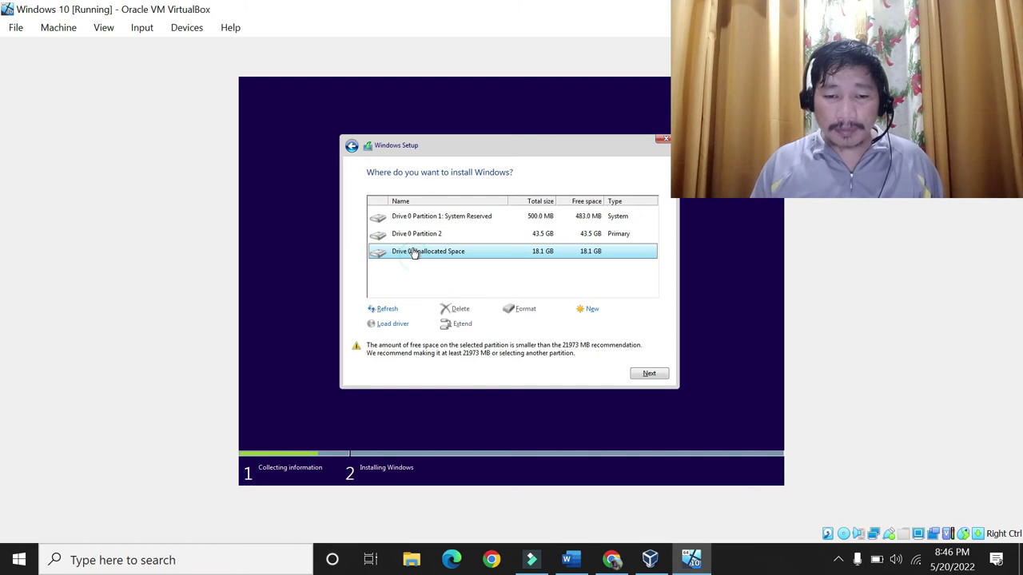
pyautogui.click(412, 238)
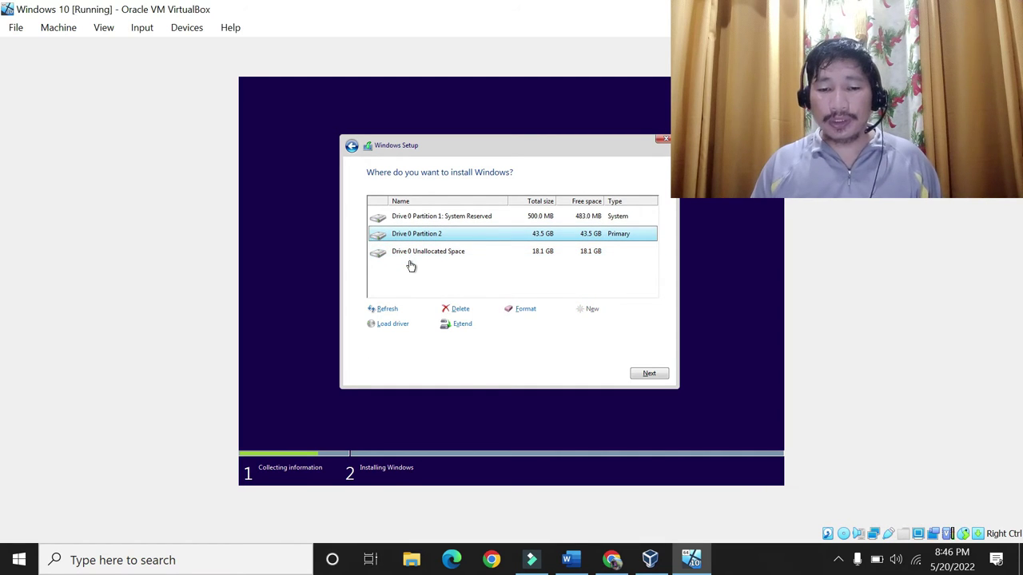
pyautogui.click(647, 374)
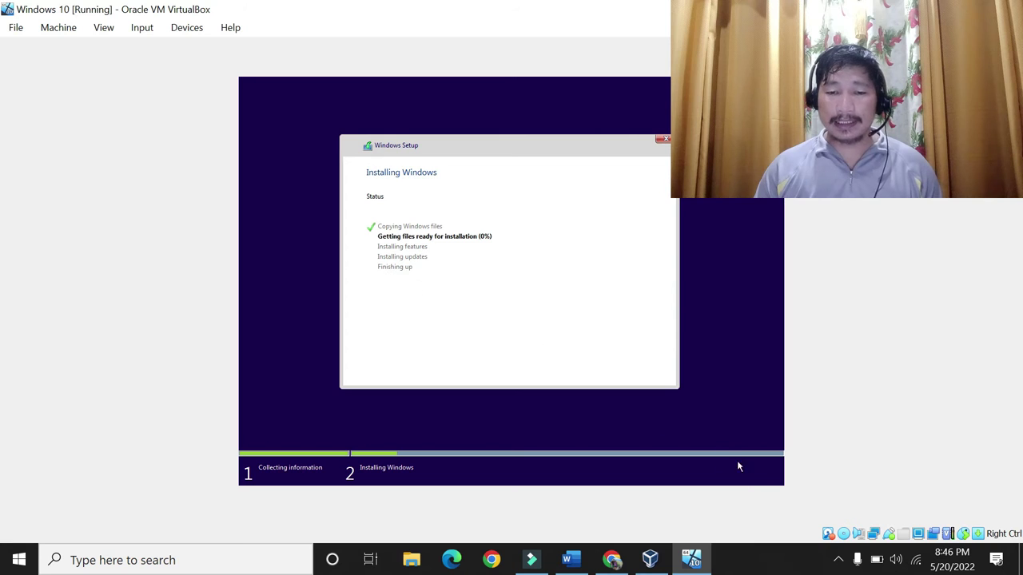
pyautogui.click(837, 560)
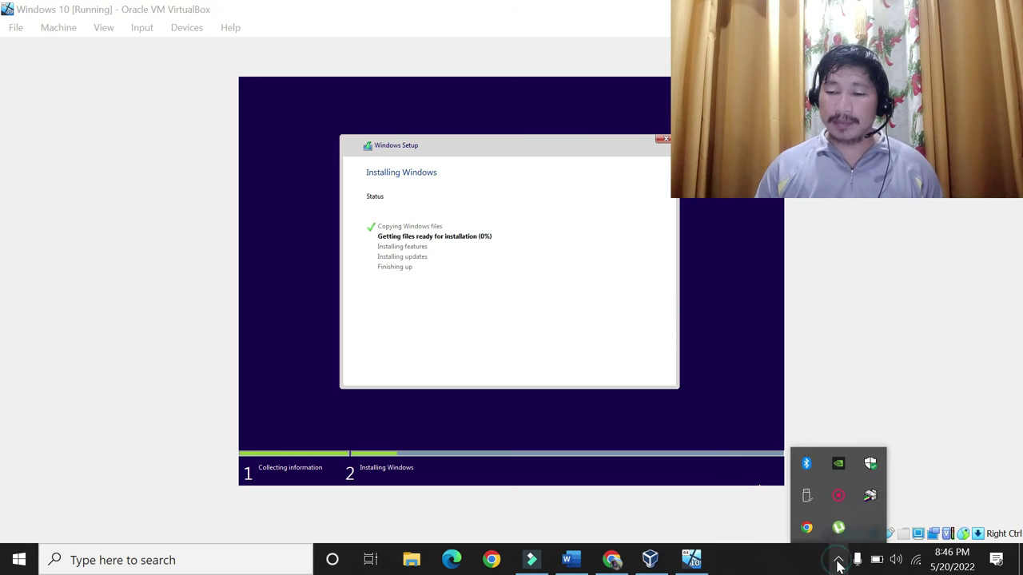
pyautogui.click(837, 561)
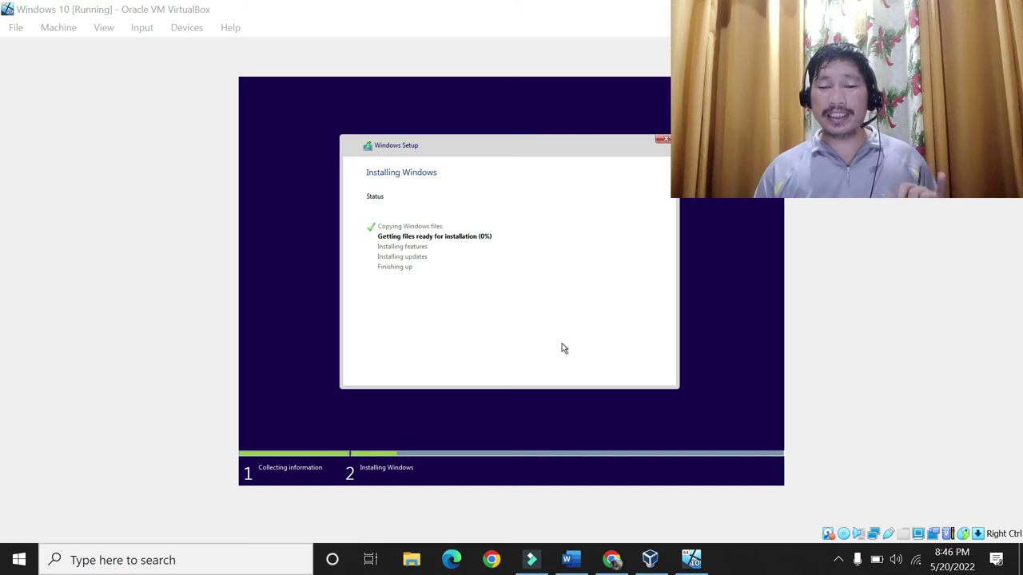
# Switch to the Word document, review the checklist items from the installers through Install Operating System, and return to the virtual machine.
pyautogui.click(582, 562)
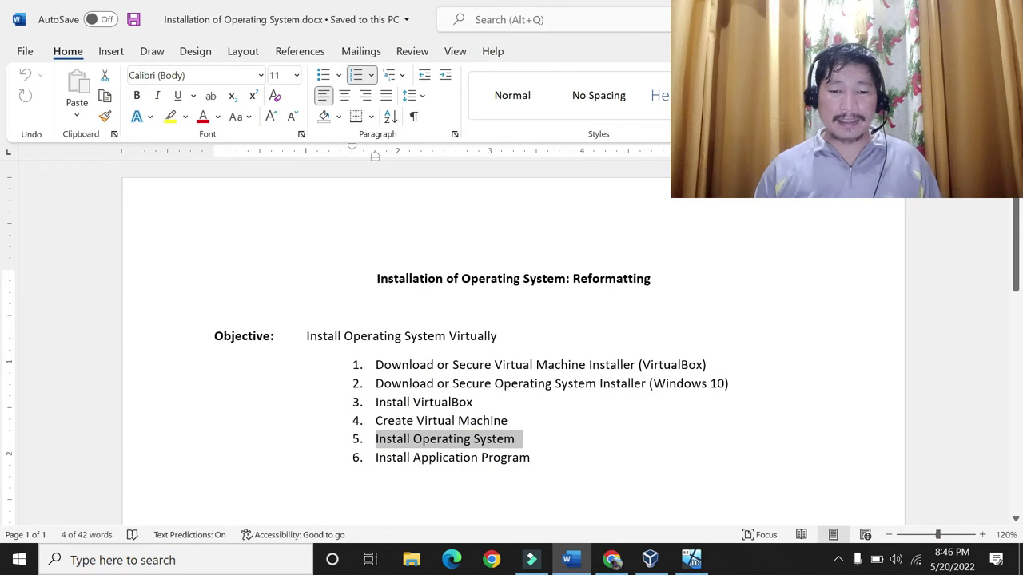
pyautogui.click(412, 377)
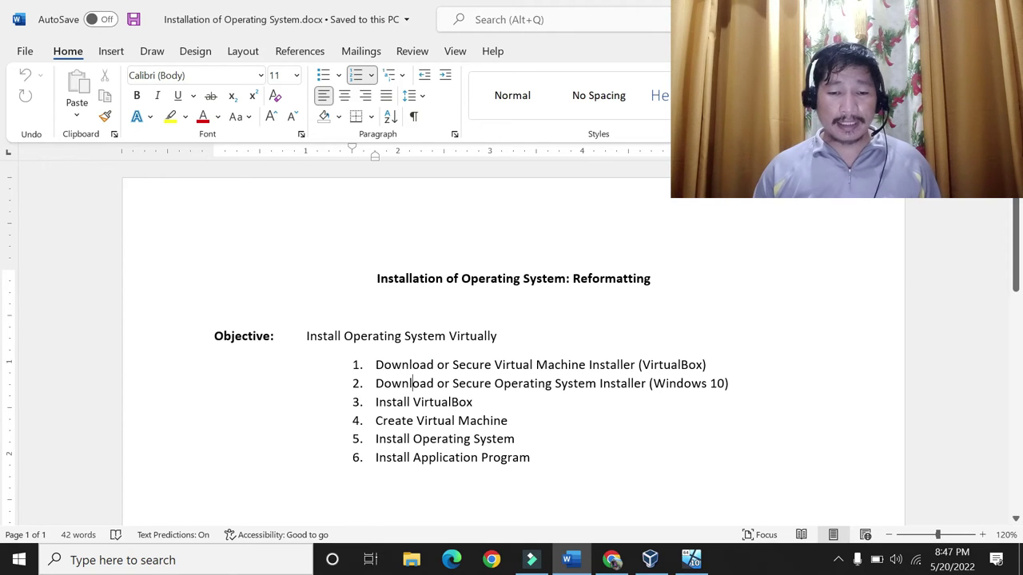
pyautogui.tripleClick(385, 400)
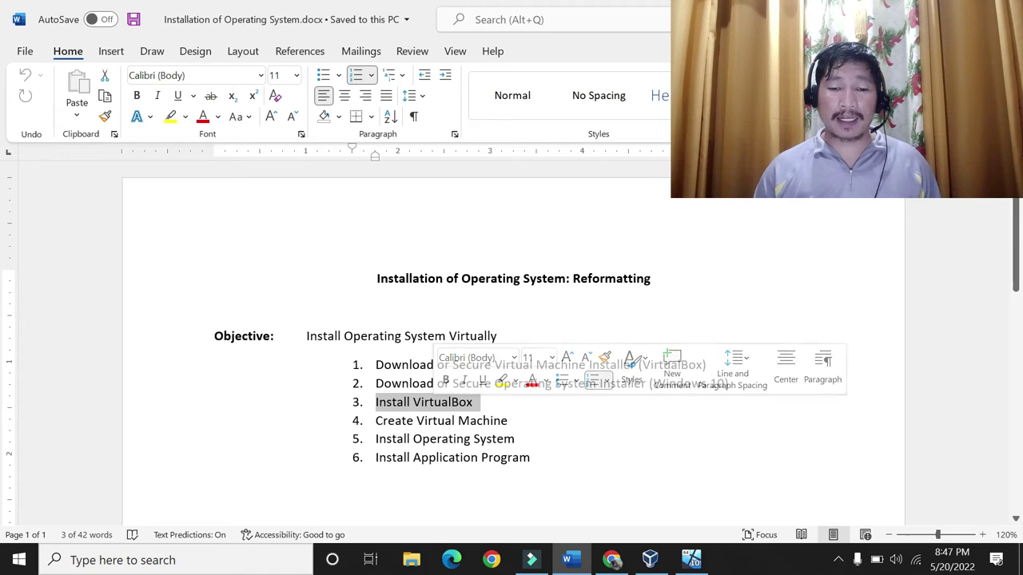
pyautogui.moveTo(387, 422); pyautogui.dragTo(492, 421)
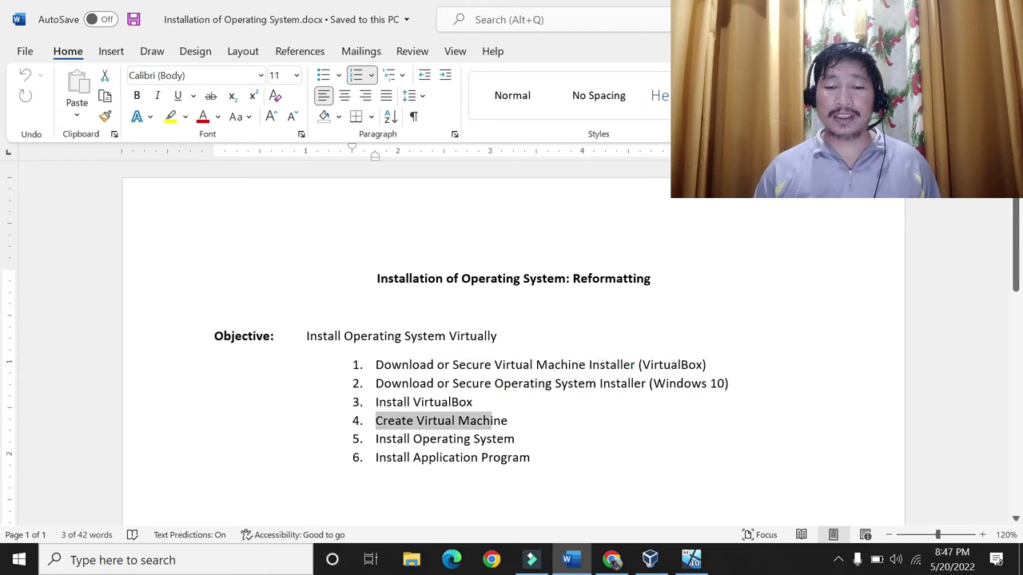
pyautogui.click(415, 425)
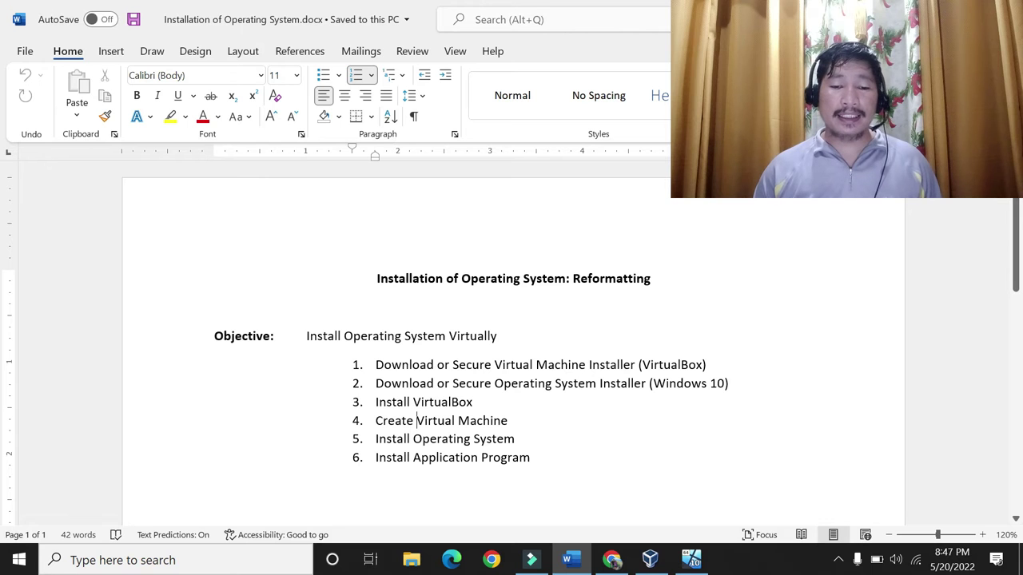
pyautogui.moveTo(376, 439); pyautogui.dragTo(473, 439)
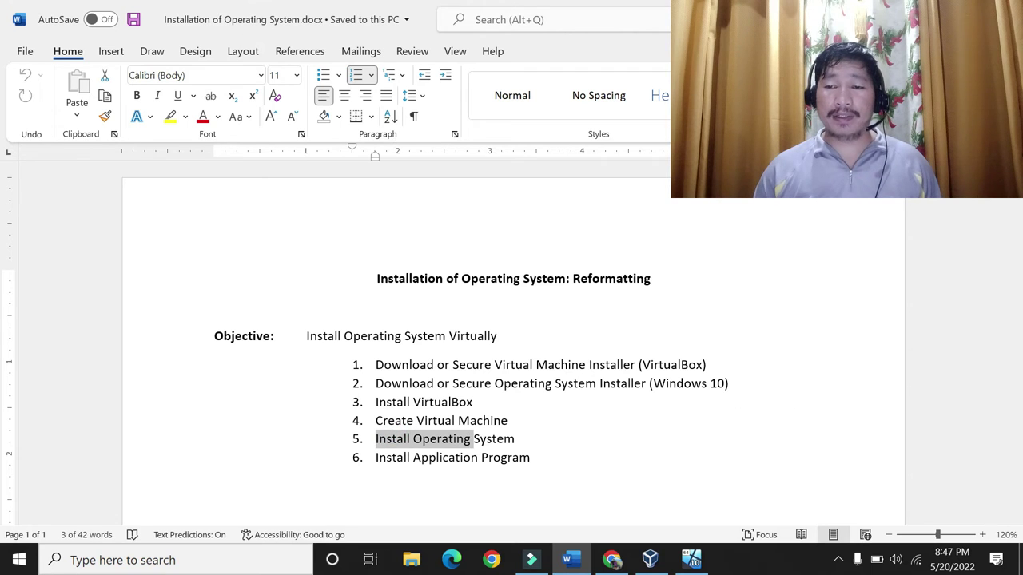
pyautogui.hotkey('alt', 'Tab')
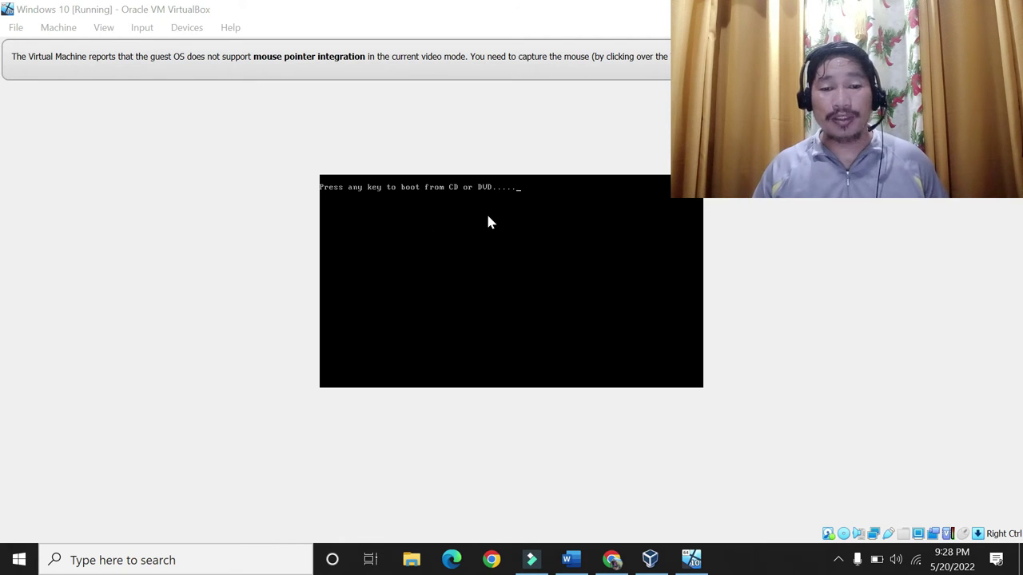
# Continue the virtual machine's restarts past the CD or DVD boot prompt, dismissing the mouse pointer integration messages.
pyautogui.press('Return')
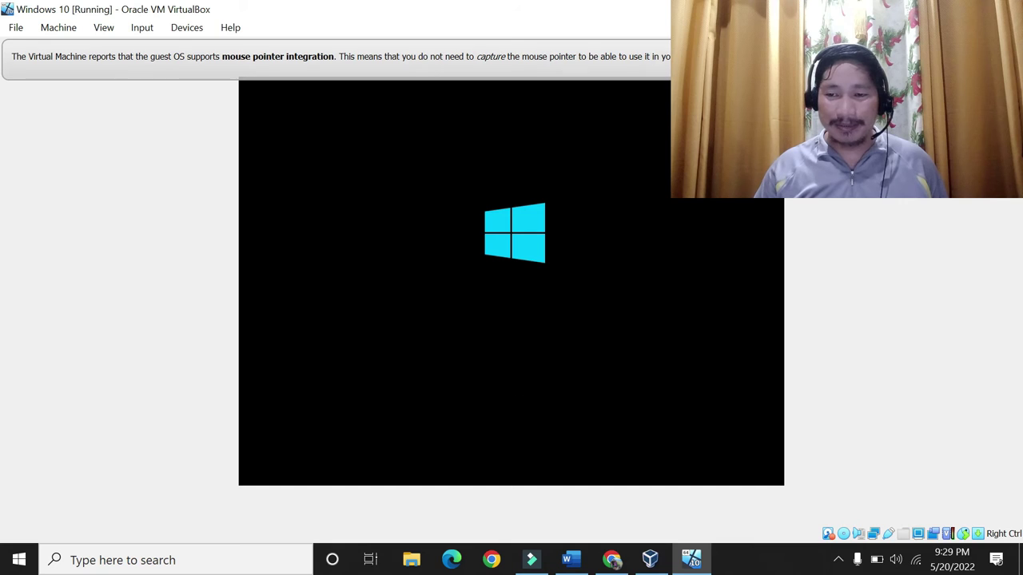
pyautogui.click(1008, 56)
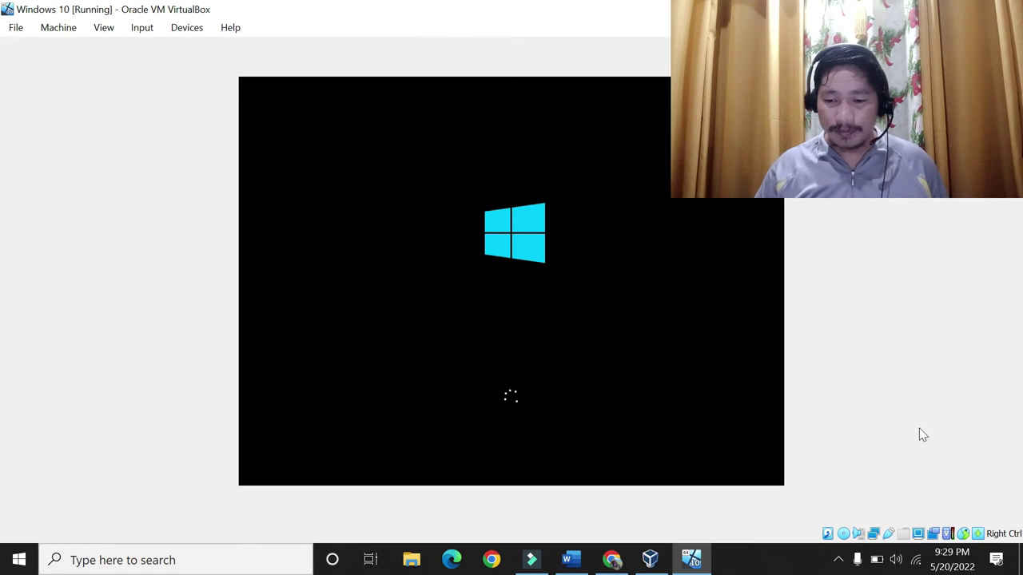
pyautogui.click(838, 562)
pyautogui.click(838, 561)
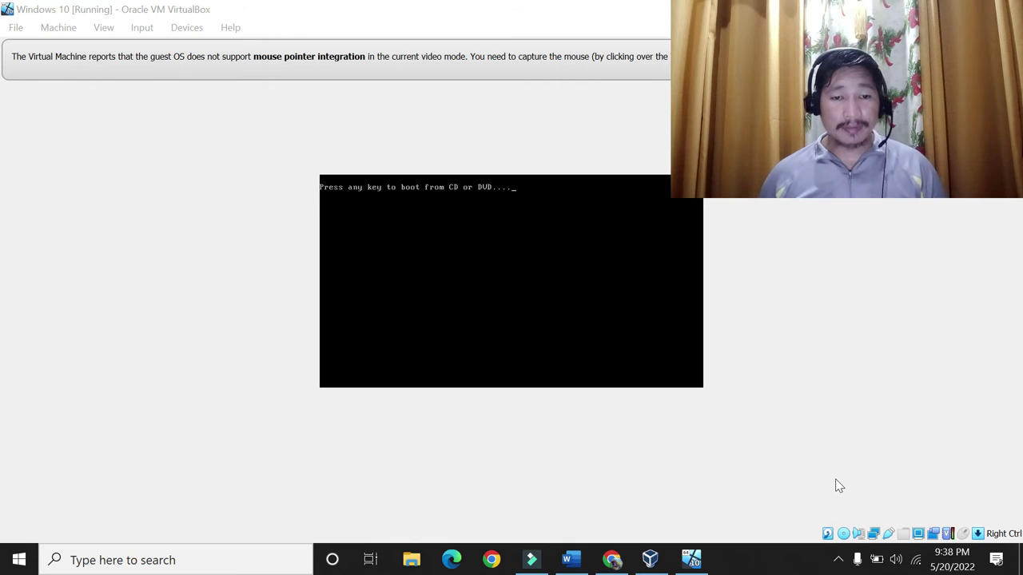
pyautogui.press('Return')
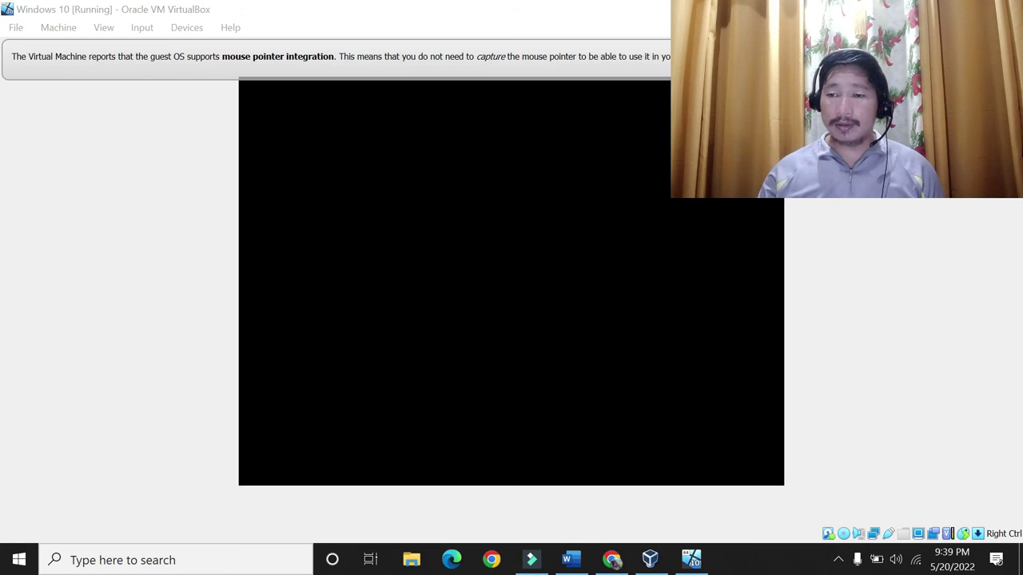
pyautogui.click(1010, 56)
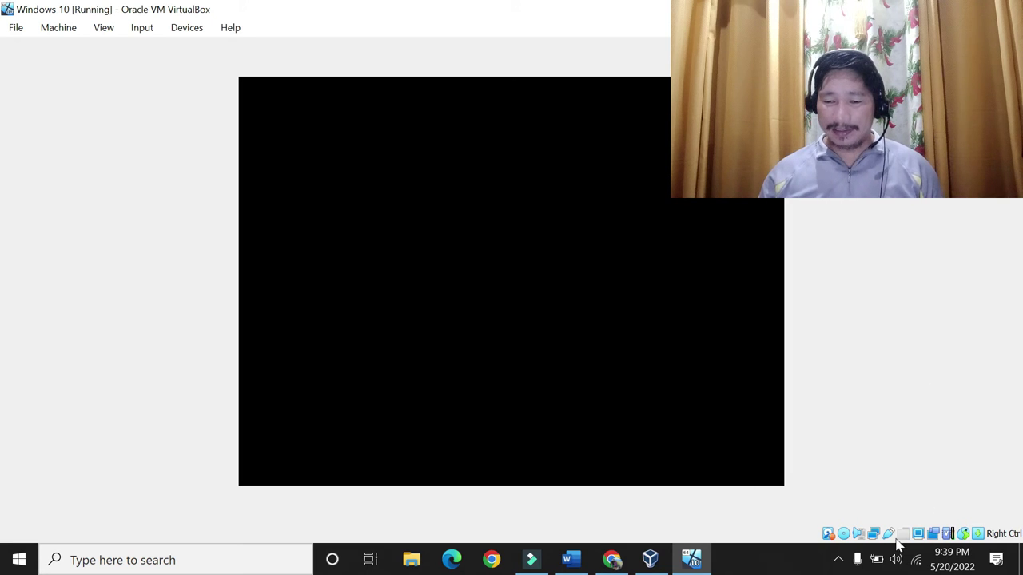
pyautogui.click(838, 563)
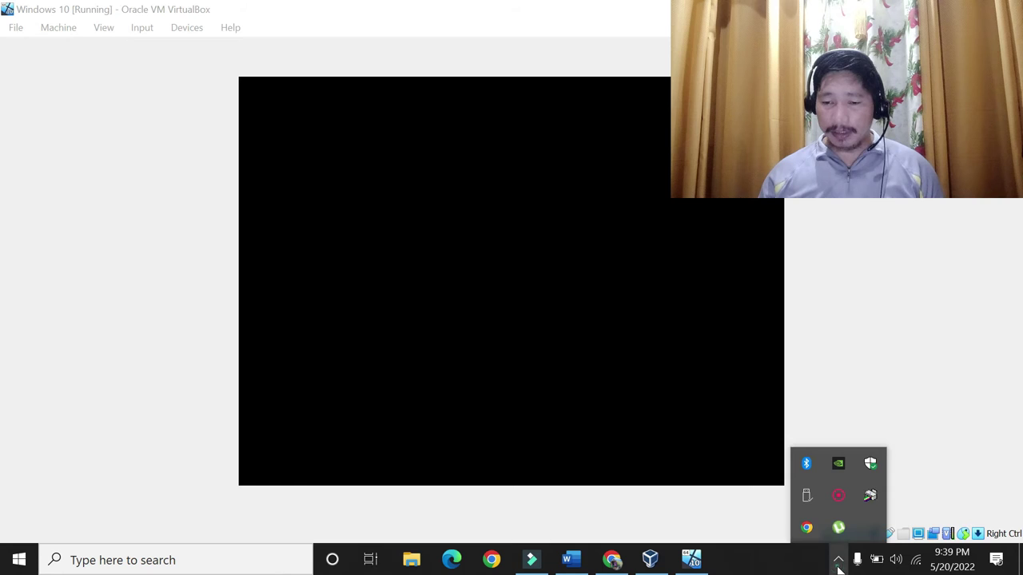
pyautogui.click(838, 563)
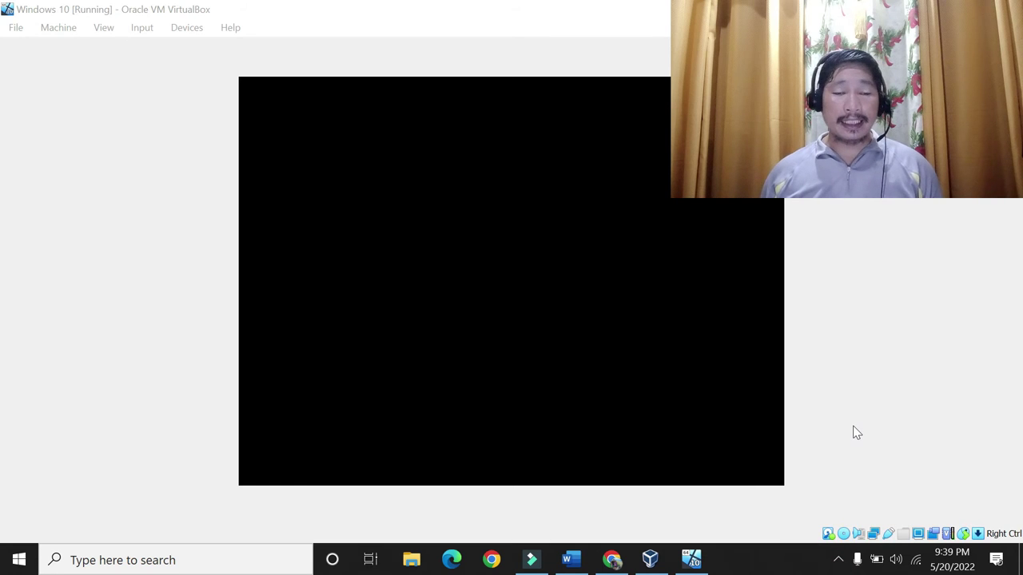
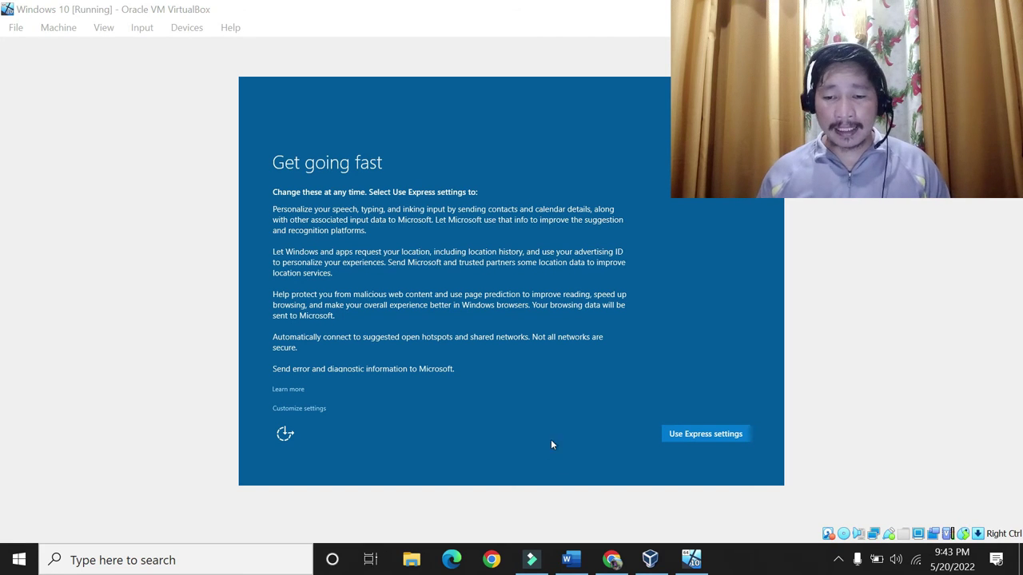
# Accept the Express settings and set the PC's ownership to I own it.
pyautogui.click(690, 436)
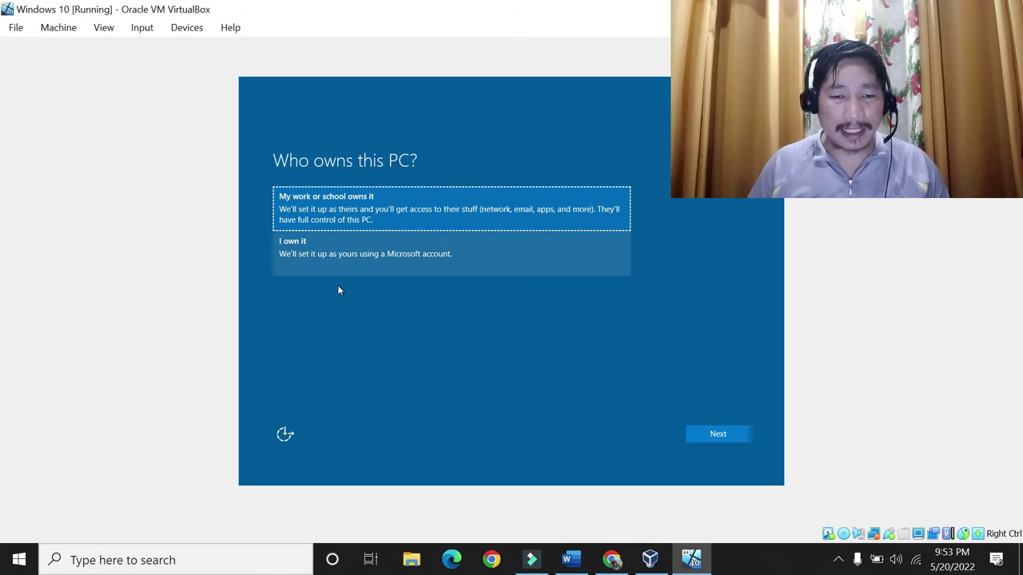
pyautogui.click(324, 244)
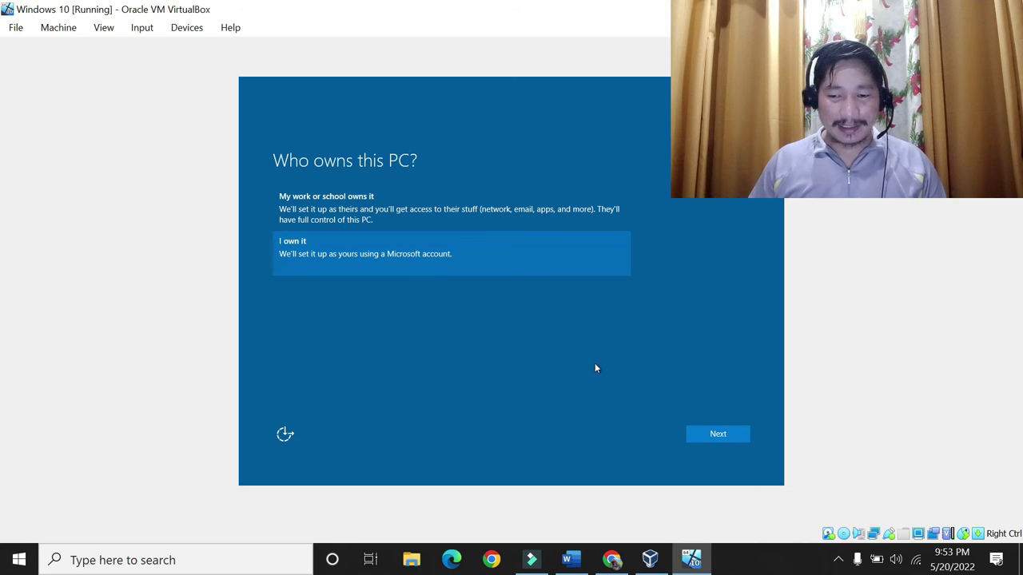
pyautogui.click(837, 560)
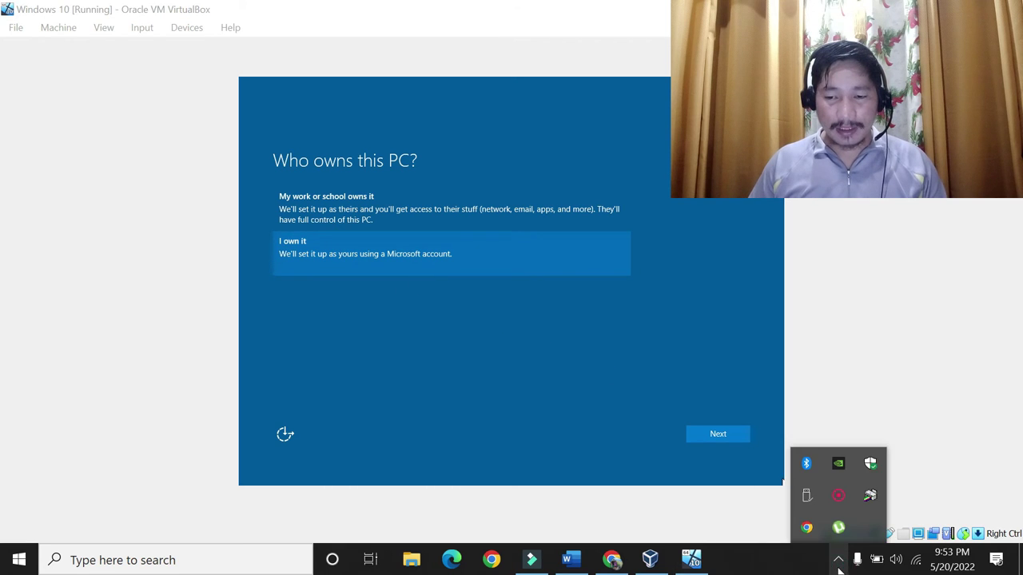
pyautogui.click(837, 561)
pyautogui.click(729, 439)
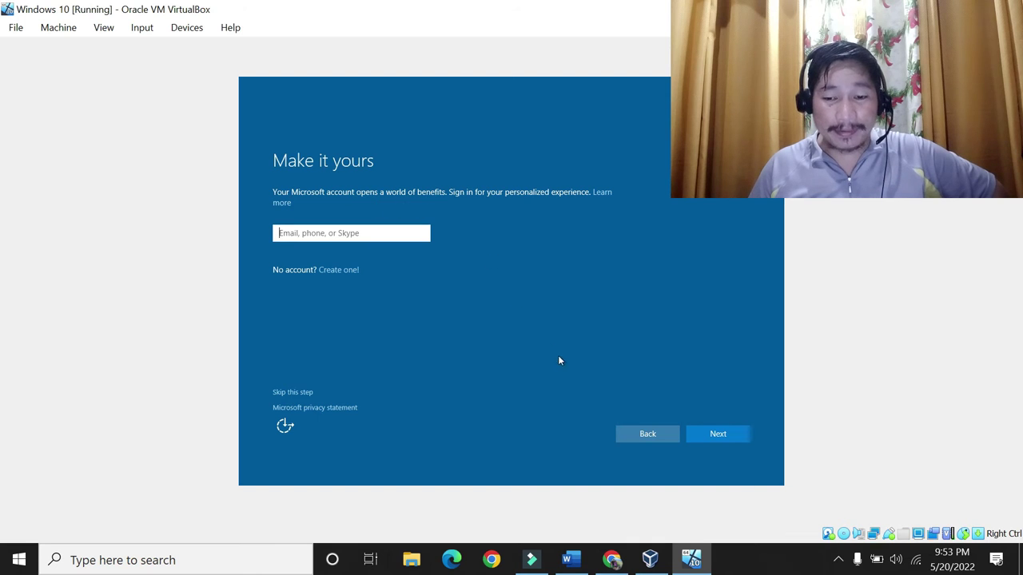
# Skip the Microsoft account sign-in and create a local account with the user's name and no password.
pyautogui.click(293, 392)
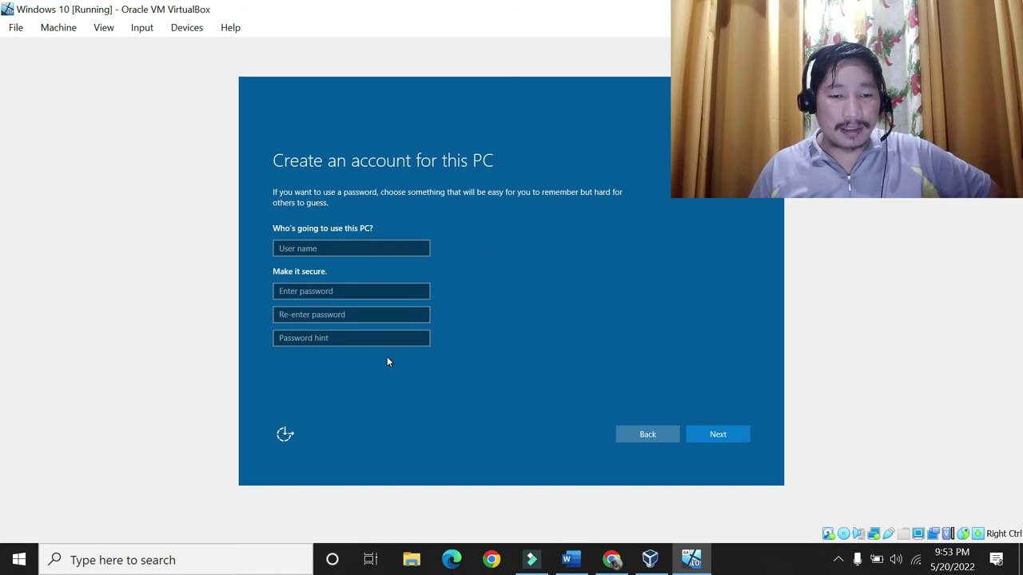
pyautogui.click(321, 246)
pyautogui.write('Veldin')
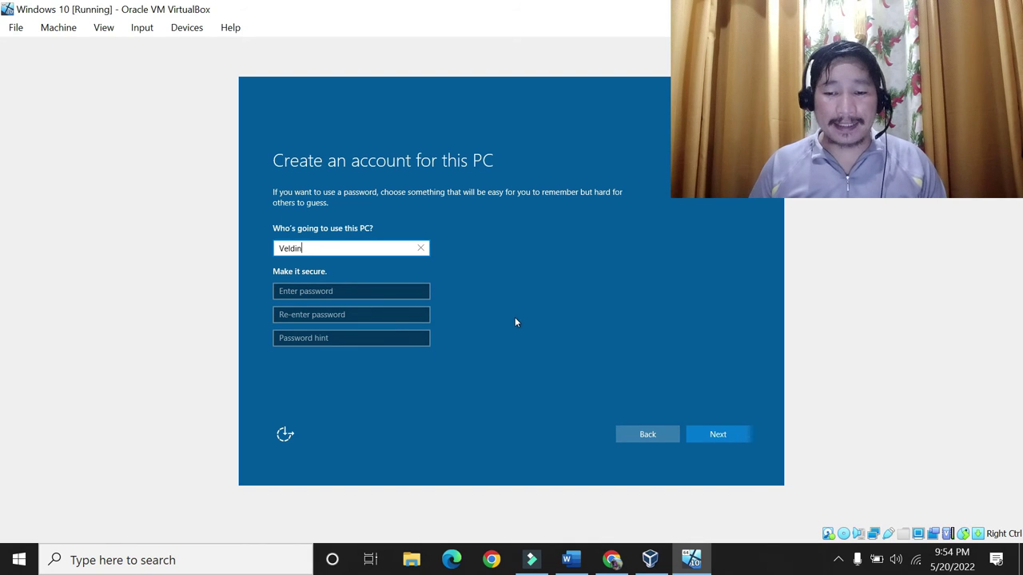
pyautogui.click(723, 433)
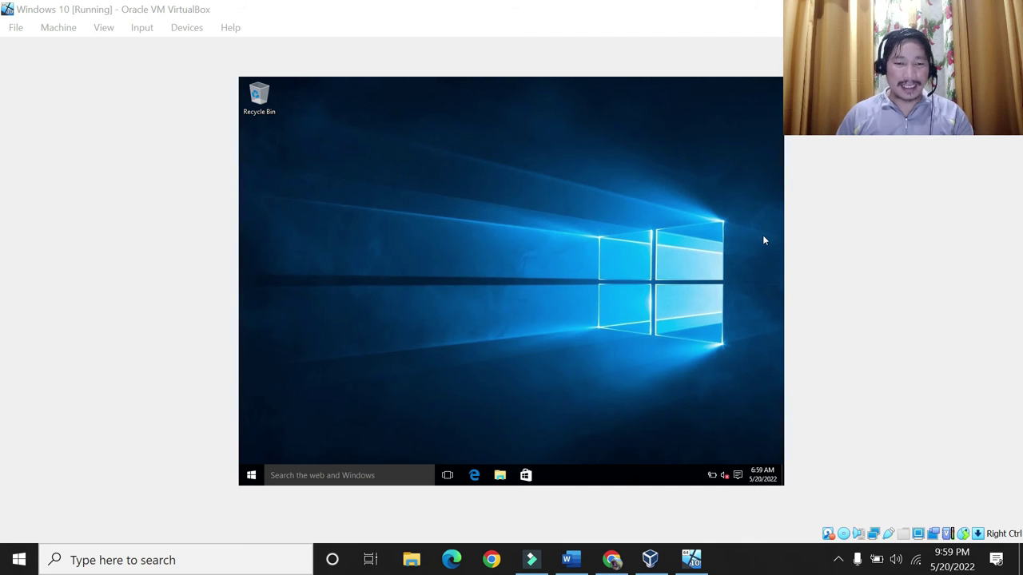
# Allow the new Windows 10 PC to be discoverable by other devices on the network.
pyautogui.click(838, 559)
pyautogui.click(838, 559)
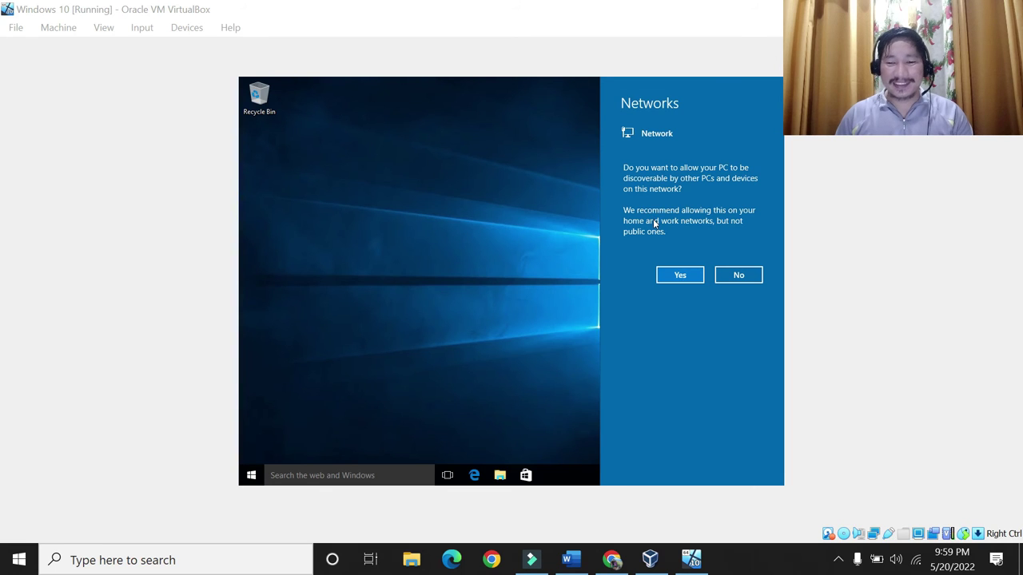
pyautogui.click(678, 275)
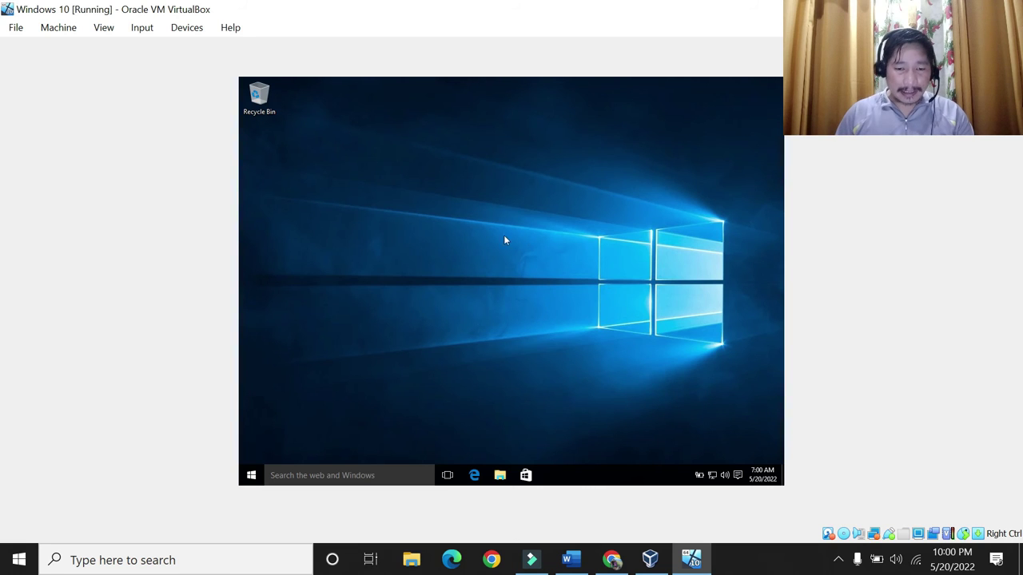
# Open the guest desktop's Personalization settings, move the window away from the Recycle Bin, and minimize it.
pyautogui.rightClick(426, 237)
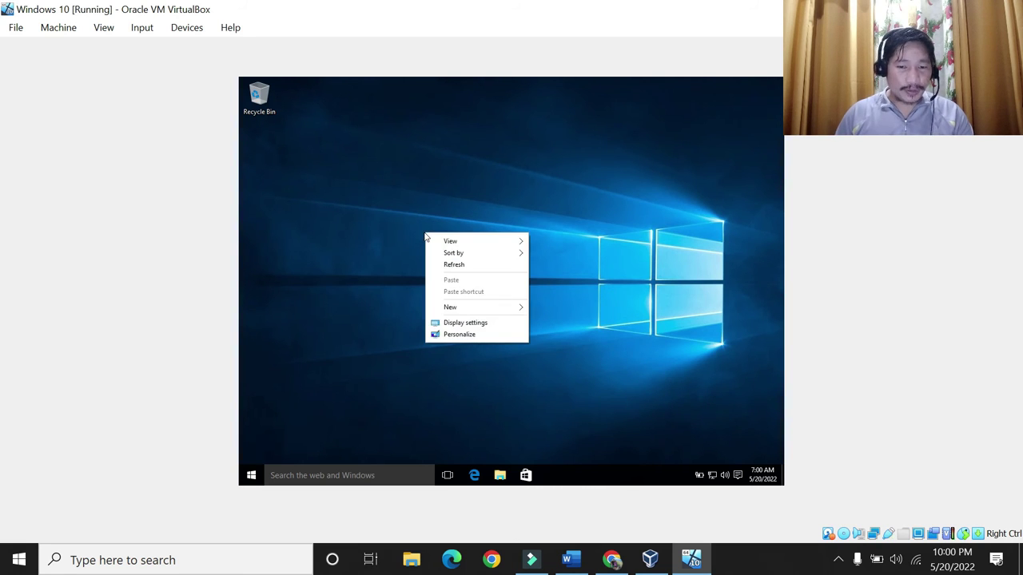
pyautogui.click(462, 335)
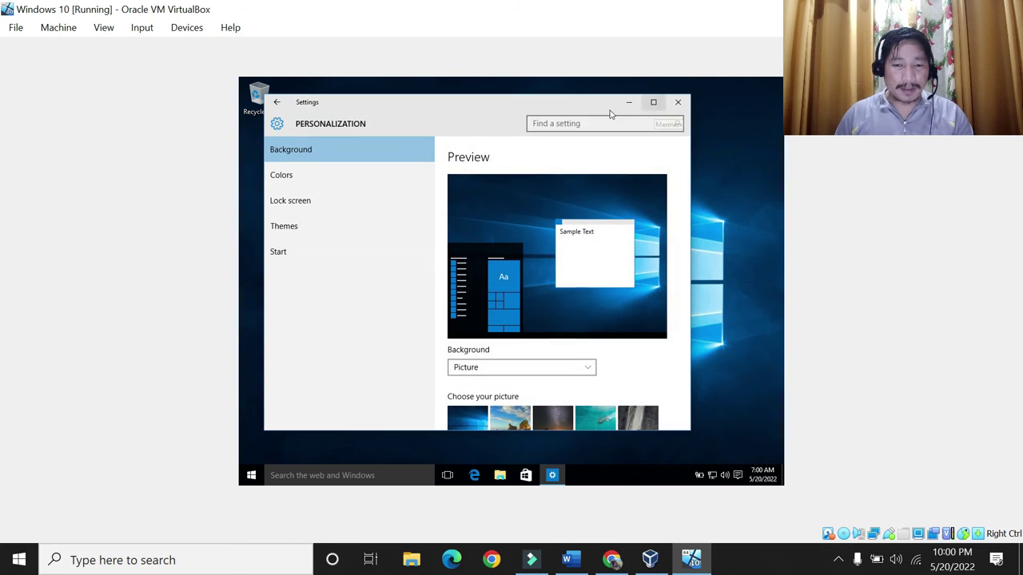
pyautogui.moveTo(411, 107); pyautogui.dragTo(460, 119)
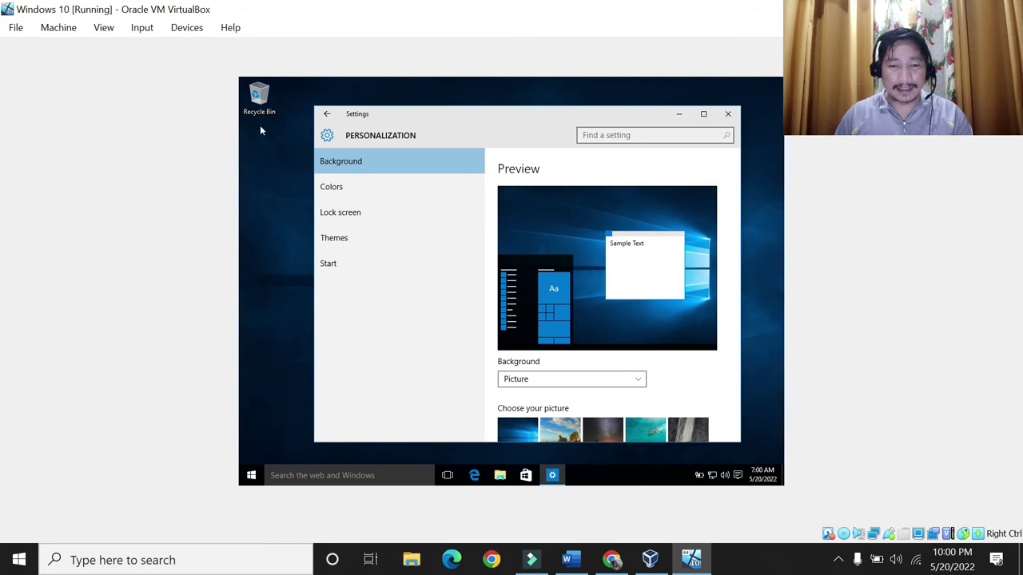
pyautogui.click(678, 114)
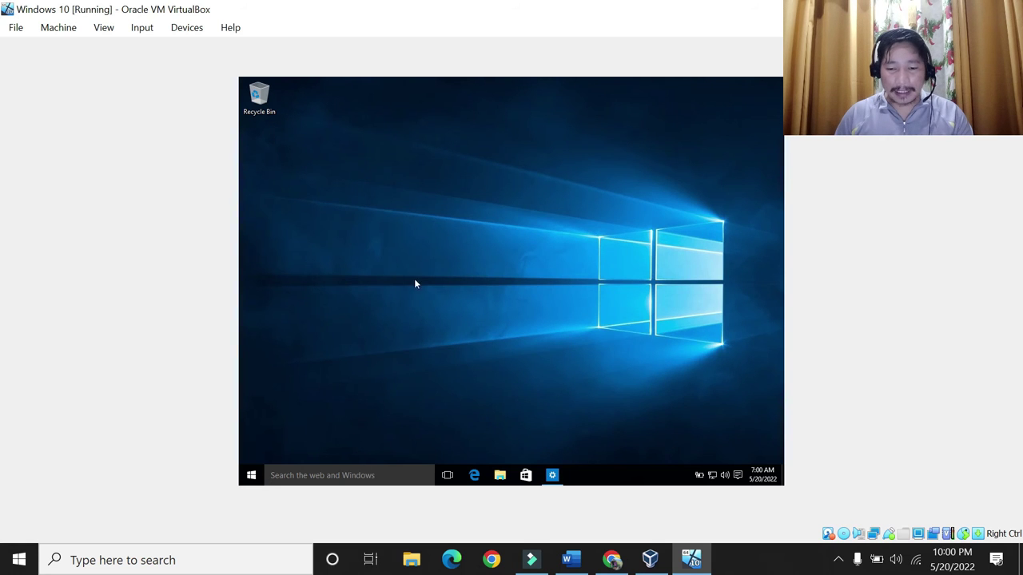
# Add the Computer icon to the guest desktop through the theme's desktop icon settings, apply it, and close the Settings window.
pyautogui.click(551, 475)
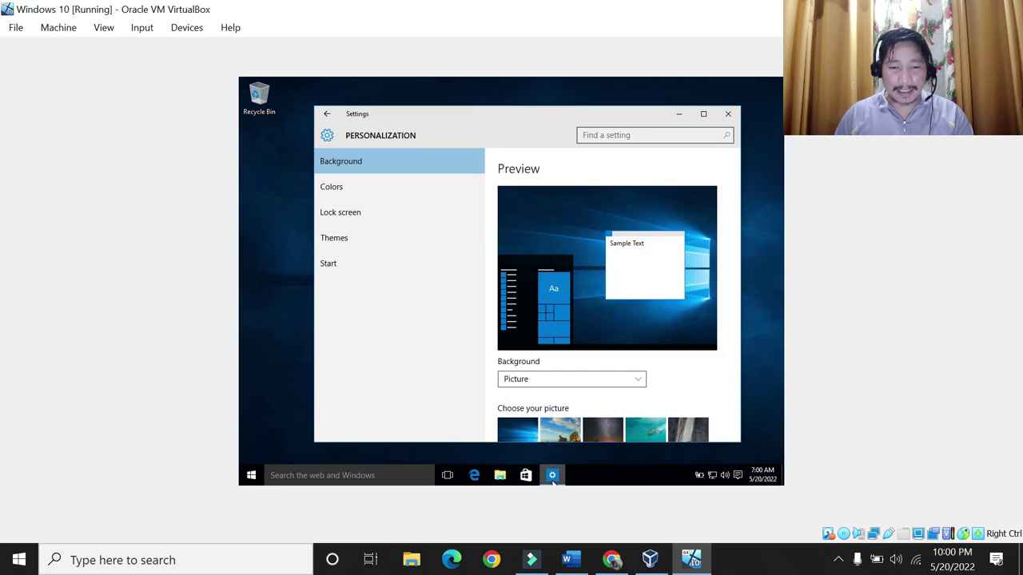
pyautogui.click(327, 237)
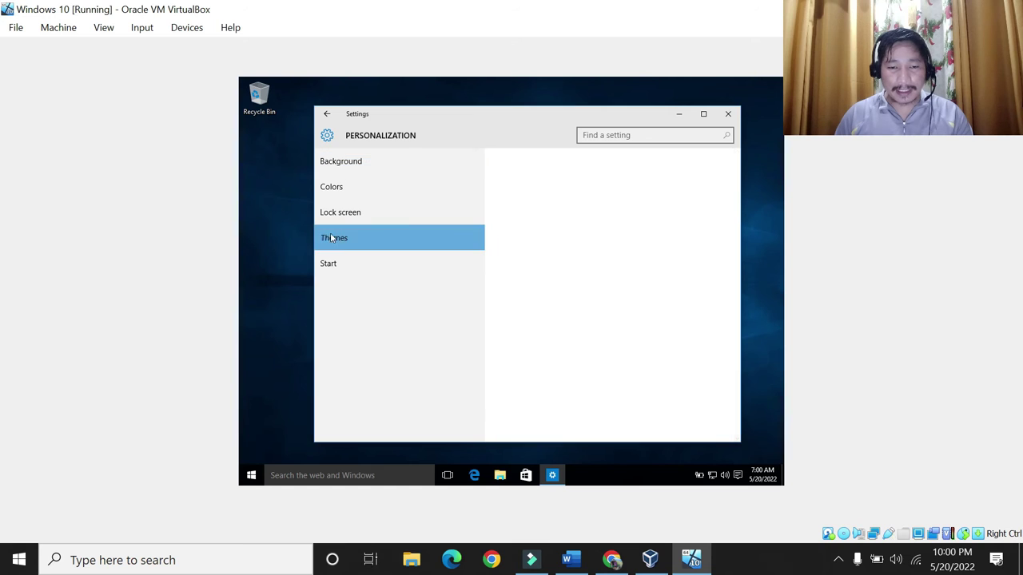
pyautogui.click(512, 274)
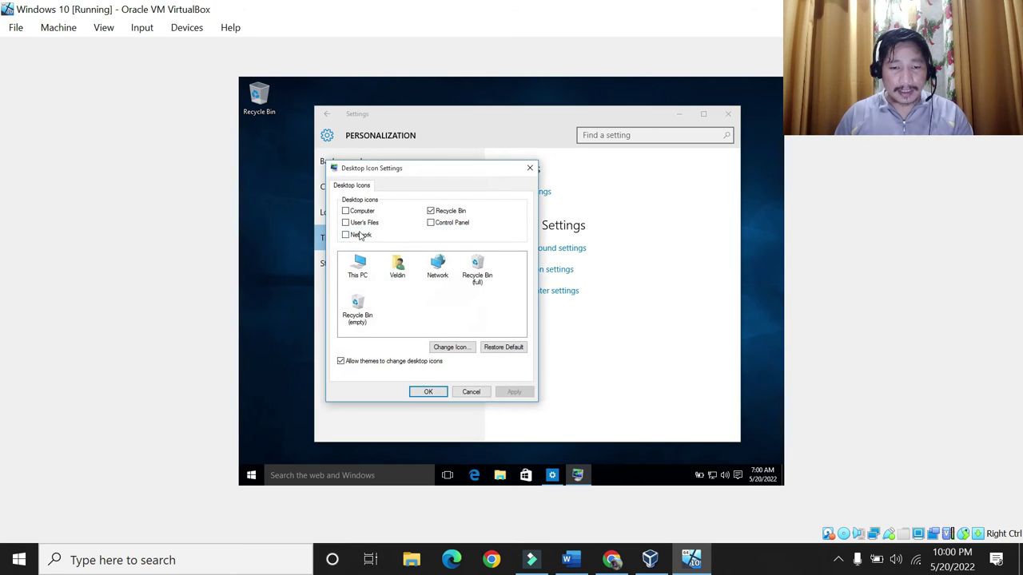
pyautogui.click(345, 211)
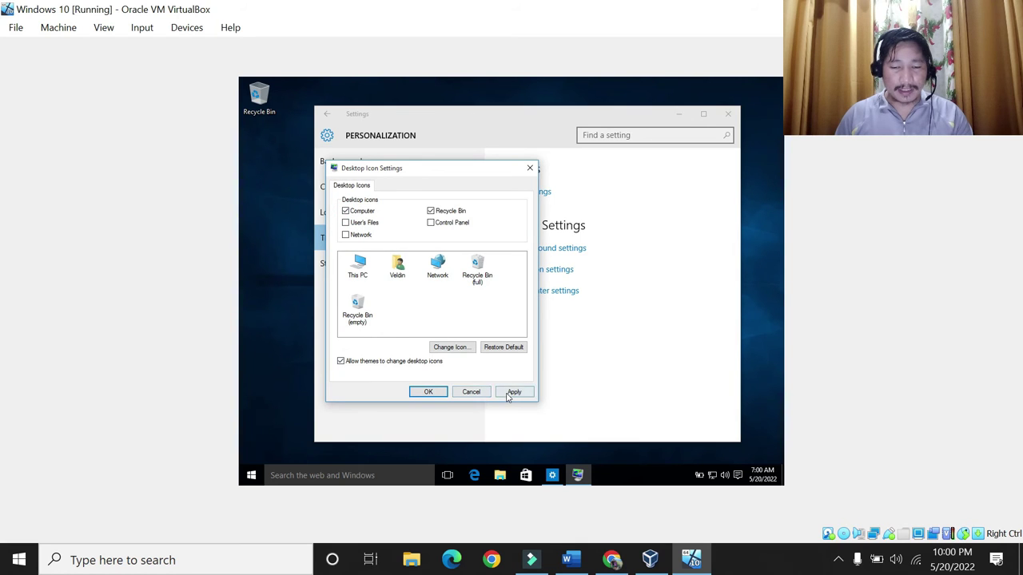
pyautogui.click(512, 391)
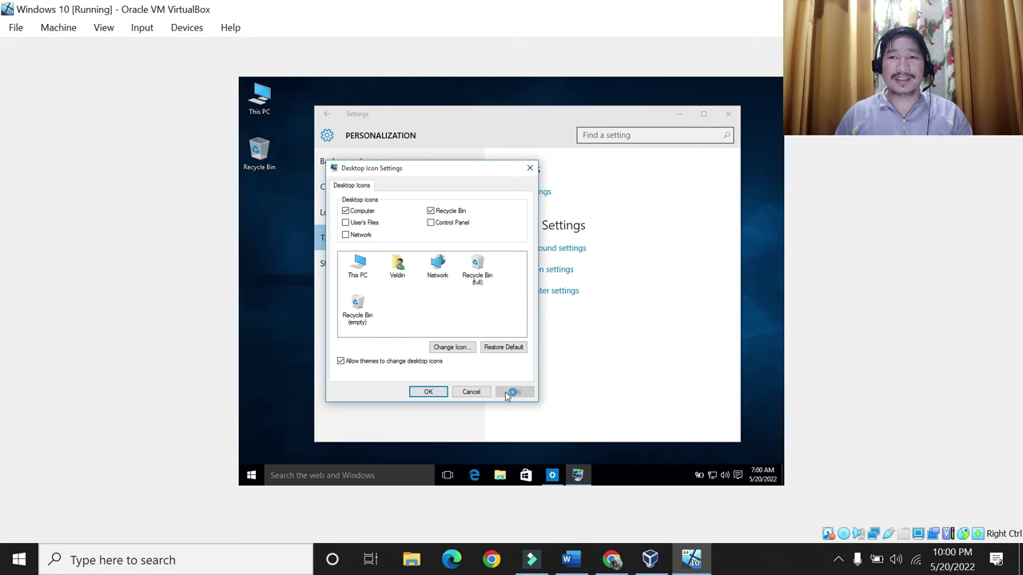
pyautogui.click(426, 392)
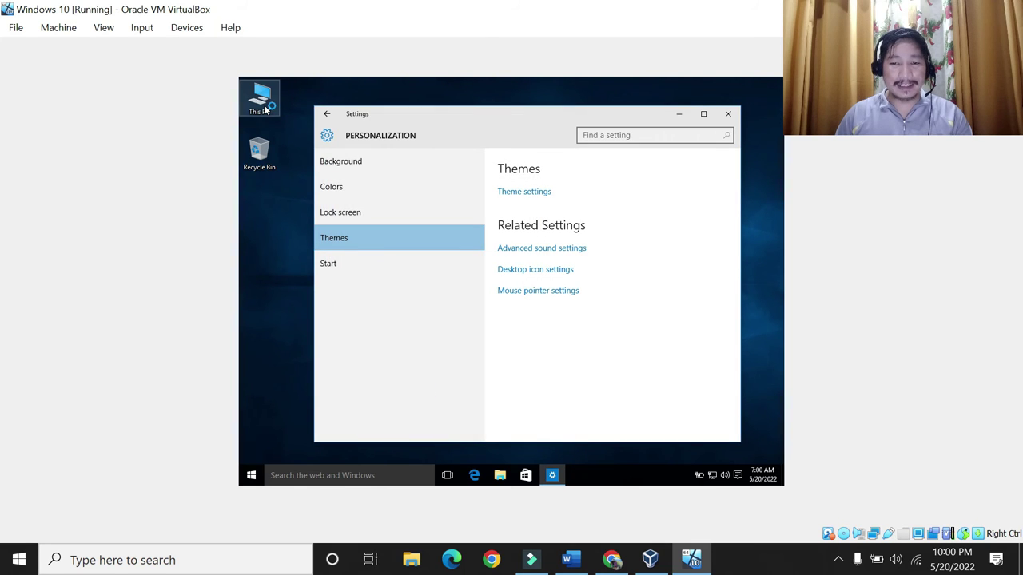
pyautogui.click(728, 114)
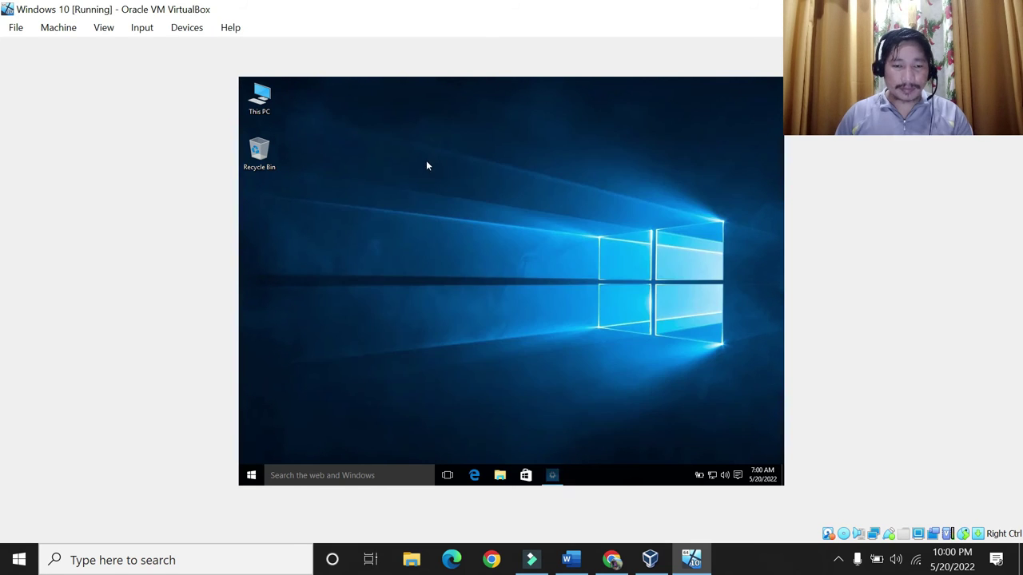
# Rearrange the desktop icons so that the Recycle Bin sits above This PC.
pyautogui.moveTo(280, 87); pyautogui.dragTo(302, 261)
pyautogui.moveTo(259, 152); pyautogui.dragTo(264, 128)
pyautogui.moveTo(270, 165); pyautogui.dragTo(260, 97)
pyautogui.moveTo(301, 260); pyautogui.dragTo(265, 156)
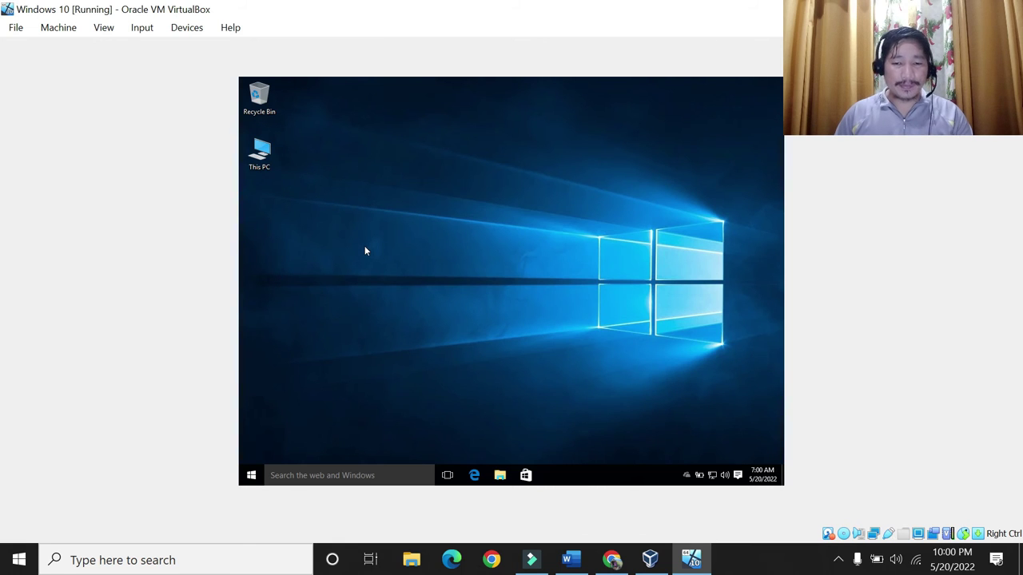
# Open This PC, examine Local Disk (C:) and CD Drive (D:), and close the window.
pyautogui.doubleClick(259, 152)
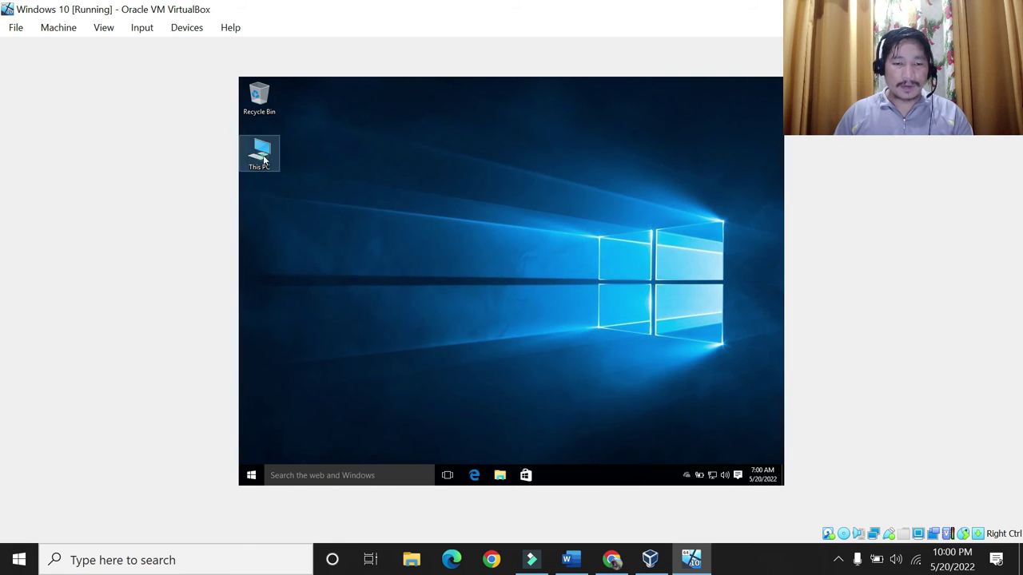
pyautogui.click(404, 262)
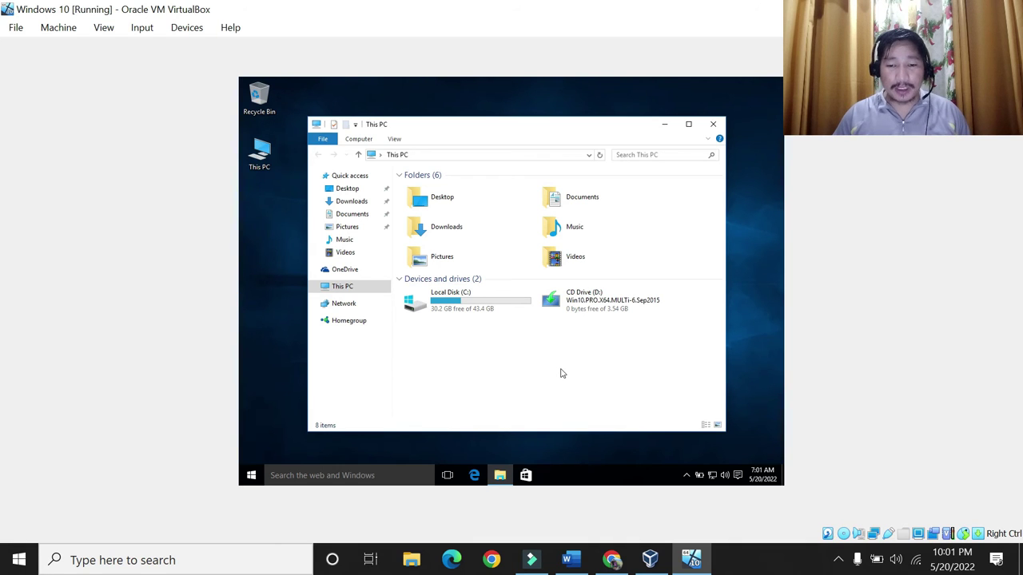
pyautogui.click(481, 355)
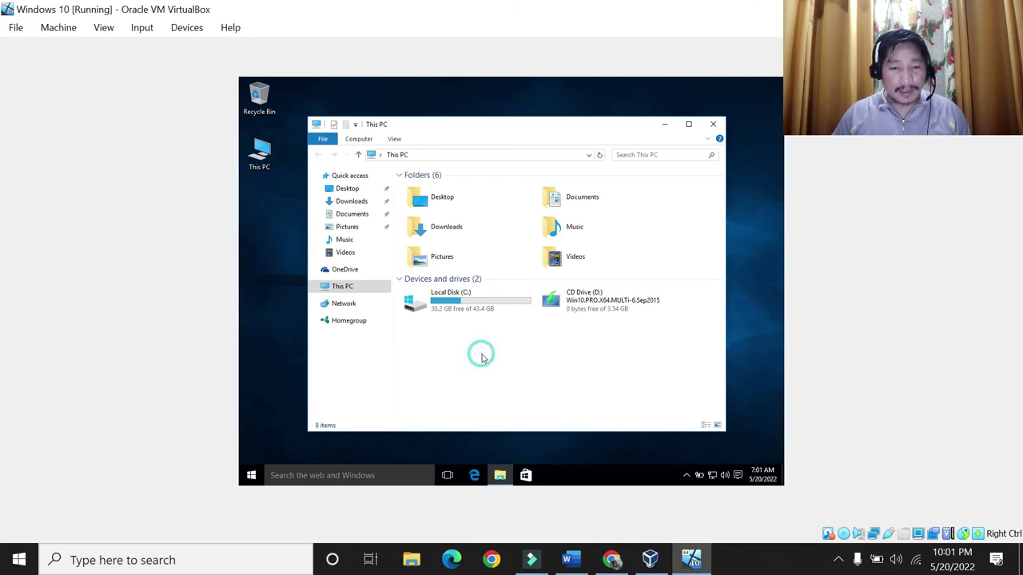
pyautogui.click(460, 314)
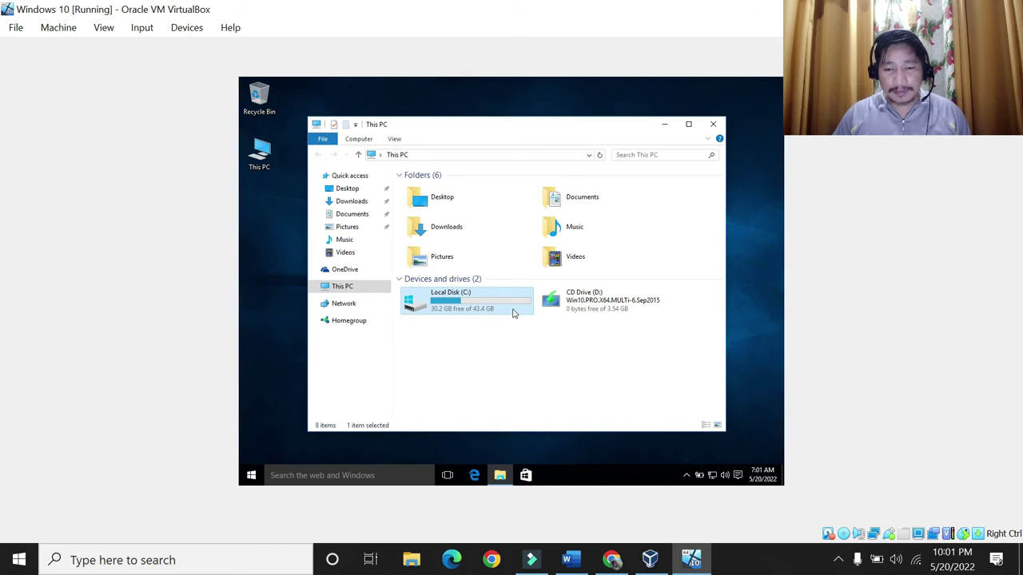
pyautogui.click(564, 300)
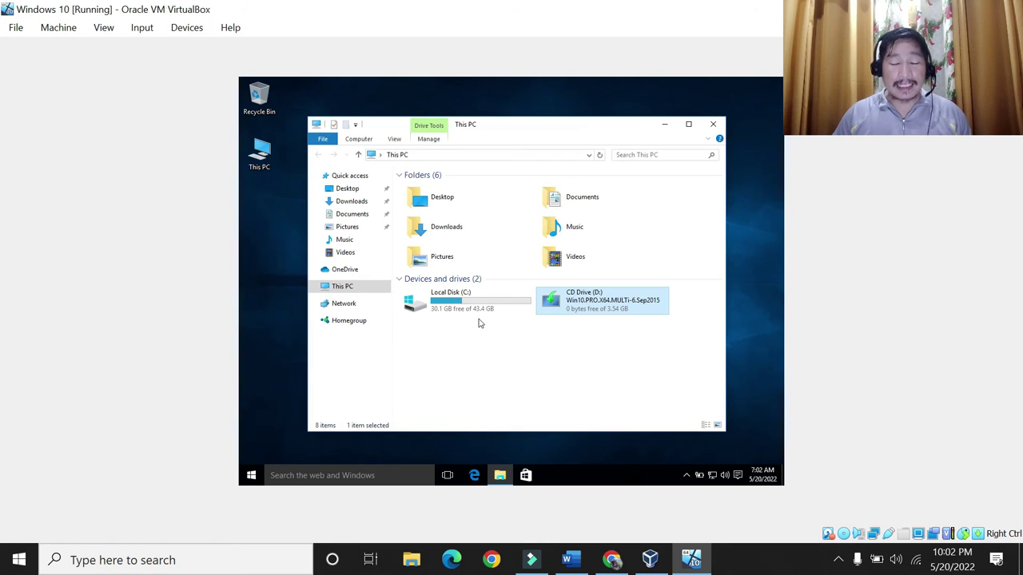
pyautogui.click(712, 124)
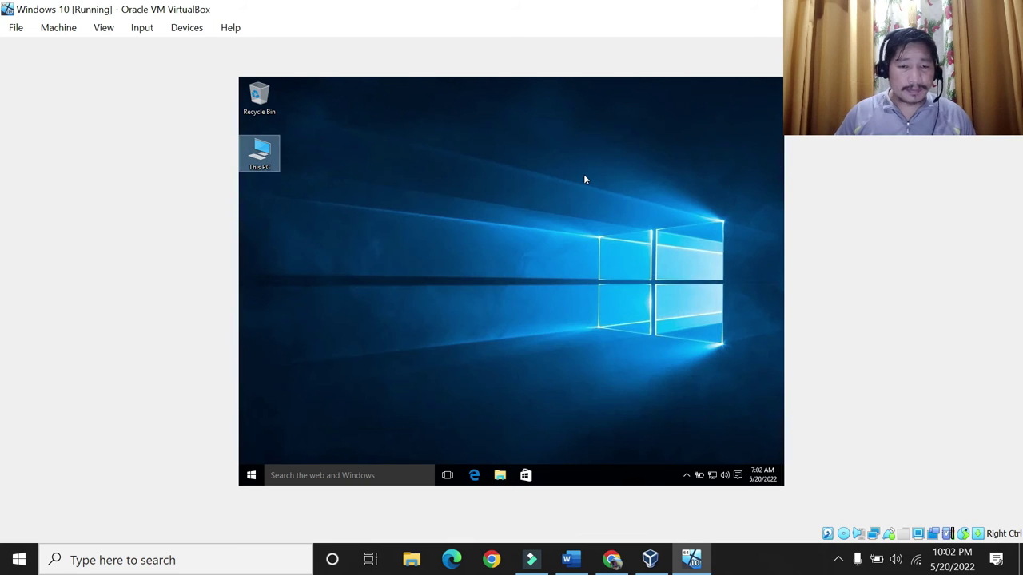
# Set the guest's resolution to 1152 × 864 in the advanced display settings and keep the changes.
pyautogui.rightClick(449, 194)
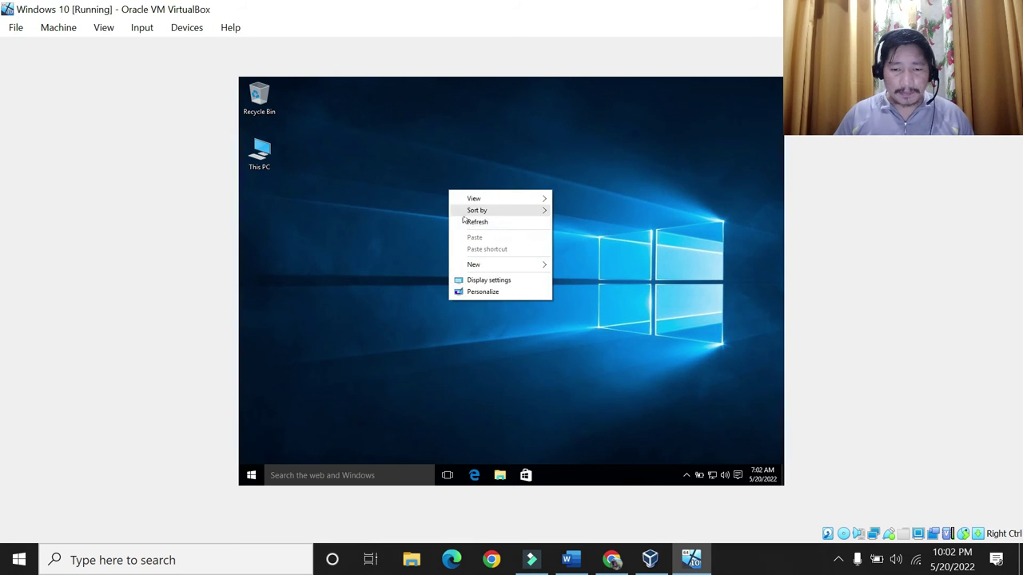
pyautogui.click(479, 281)
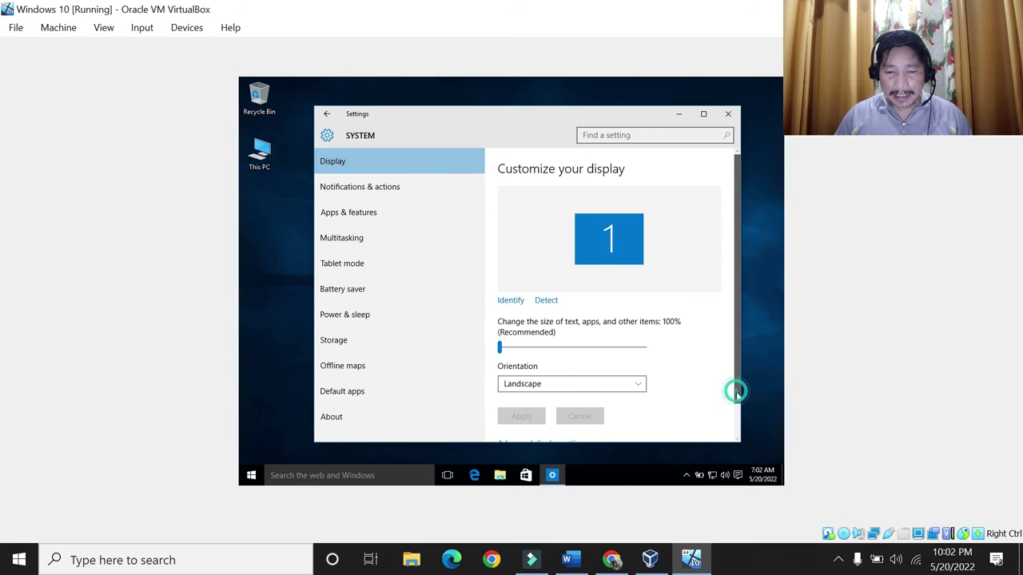
pyautogui.moveTo(736, 391); pyautogui.dragTo(736, 424)
pyautogui.click(553, 408)
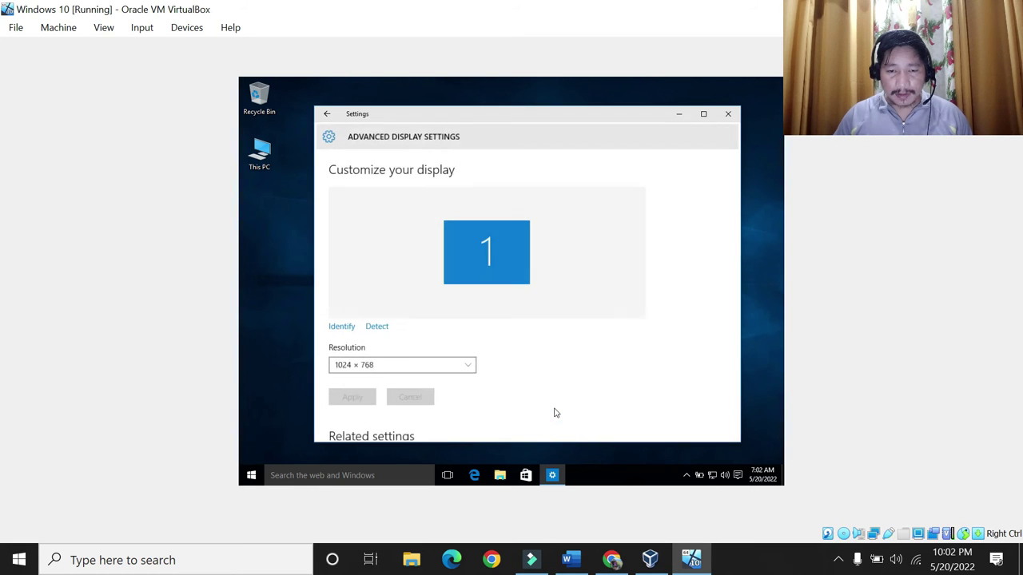
pyautogui.click(468, 365)
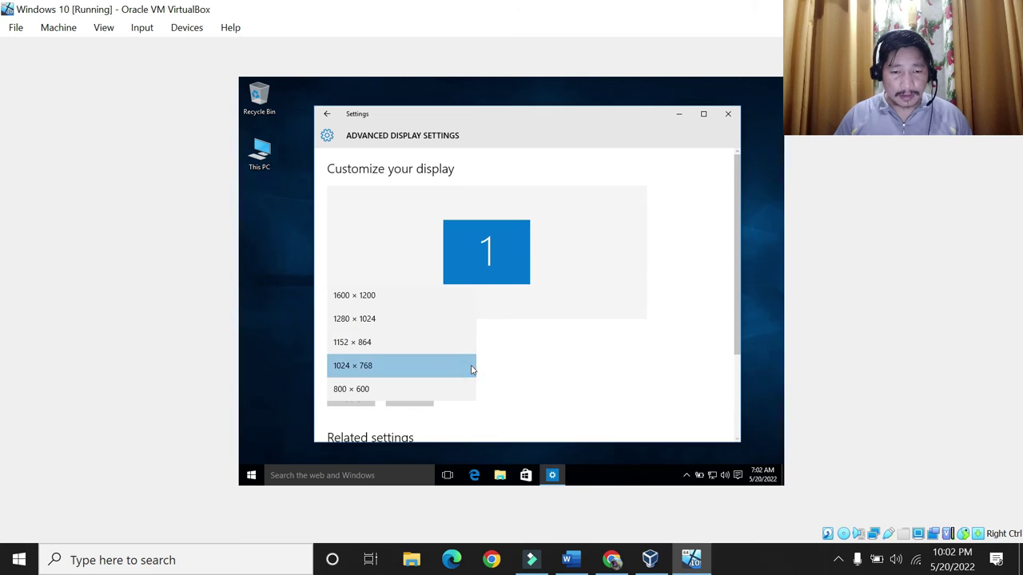
pyautogui.click(356, 344)
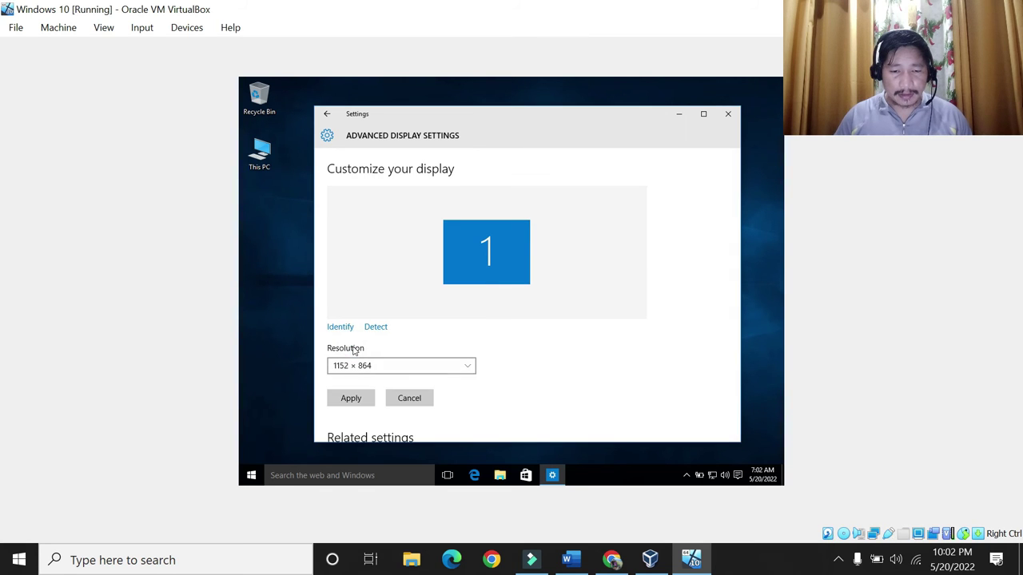
pyautogui.click(350, 399)
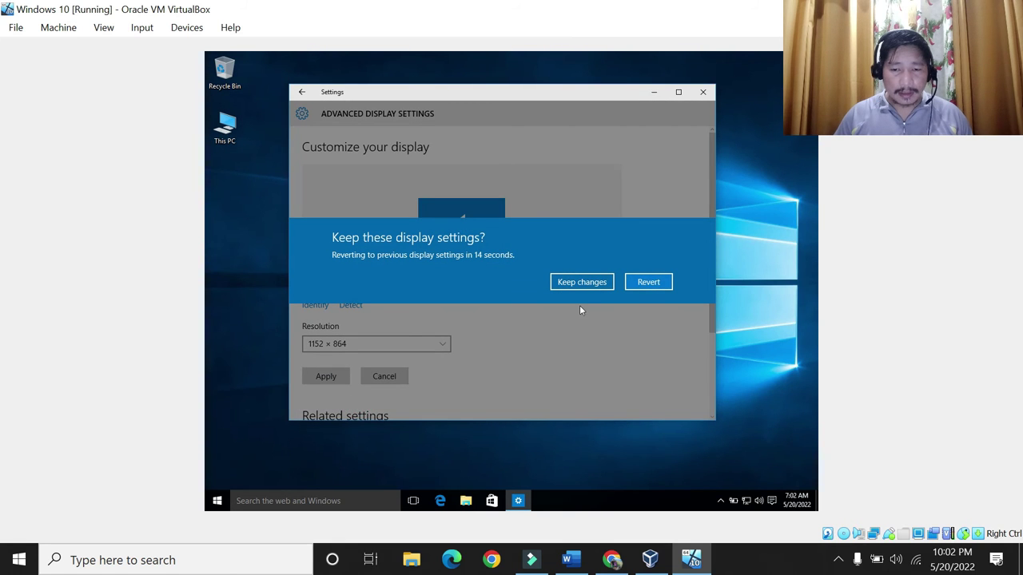
pyautogui.click(583, 285)
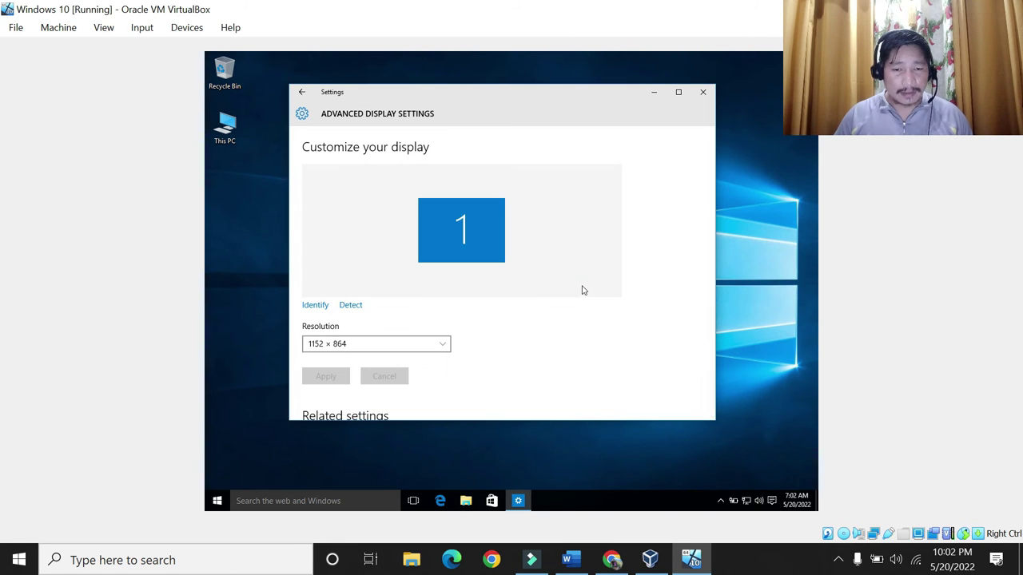
# Change the guest's display resolution to 1280 × 1024 and keep the changes.
pyautogui.click(441, 346)
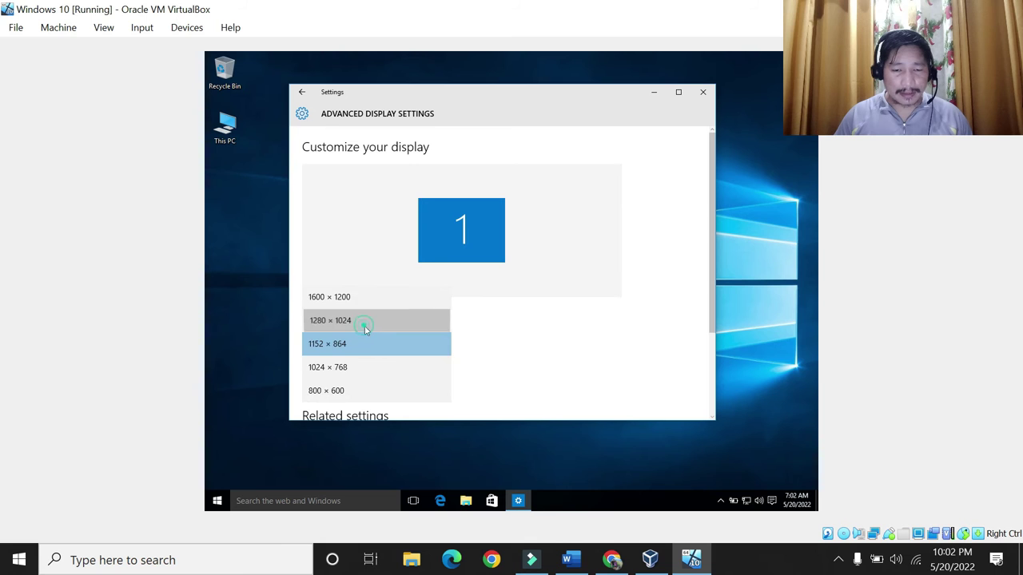
pyautogui.click(365, 325)
pyautogui.click(327, 382)
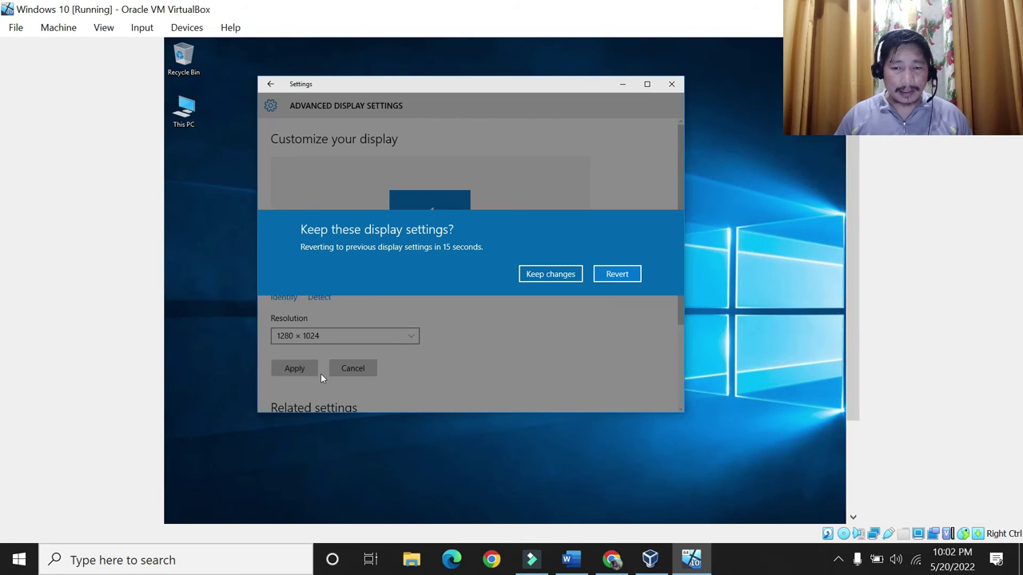
pyautogui.click(536, 277)
pyautogui.moveTo(856, 359); pyautogui.dragTo(859, 385)
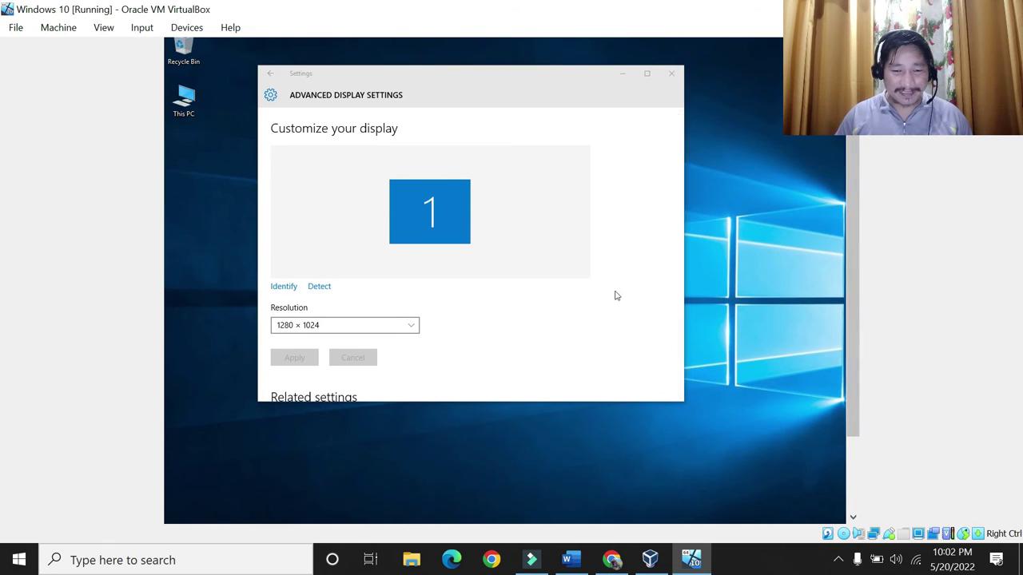
# Change the guest's display resolution to 1600 × 1200, check how the desktop fits, and keep the changes.
pyautogui.click(405, 325)
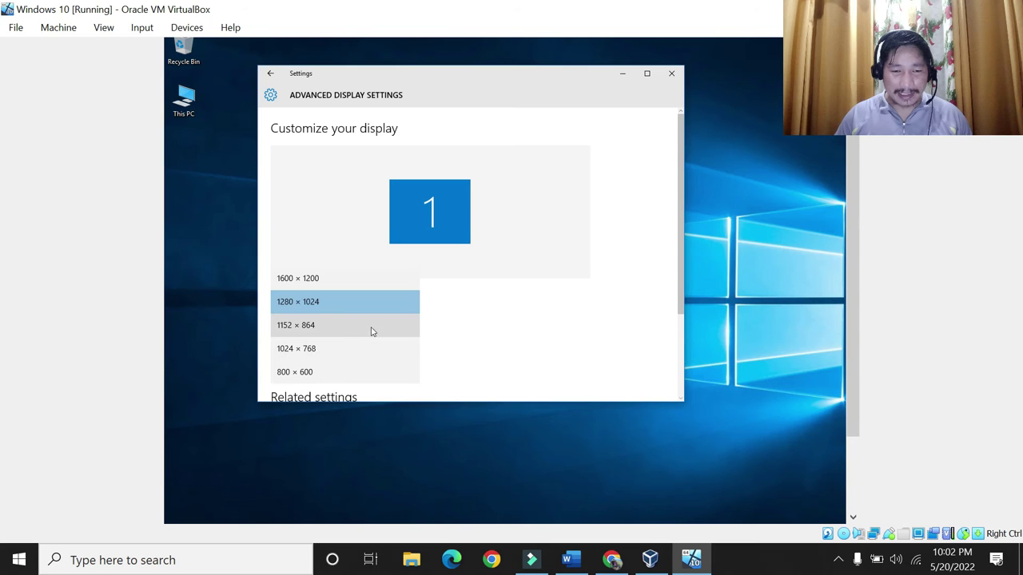
pyautogui.click(311, 279)
pyautogui.click(292, 356)
pyautogui.moveTo(935, 297); pyautogui.dragTo(954, 242)
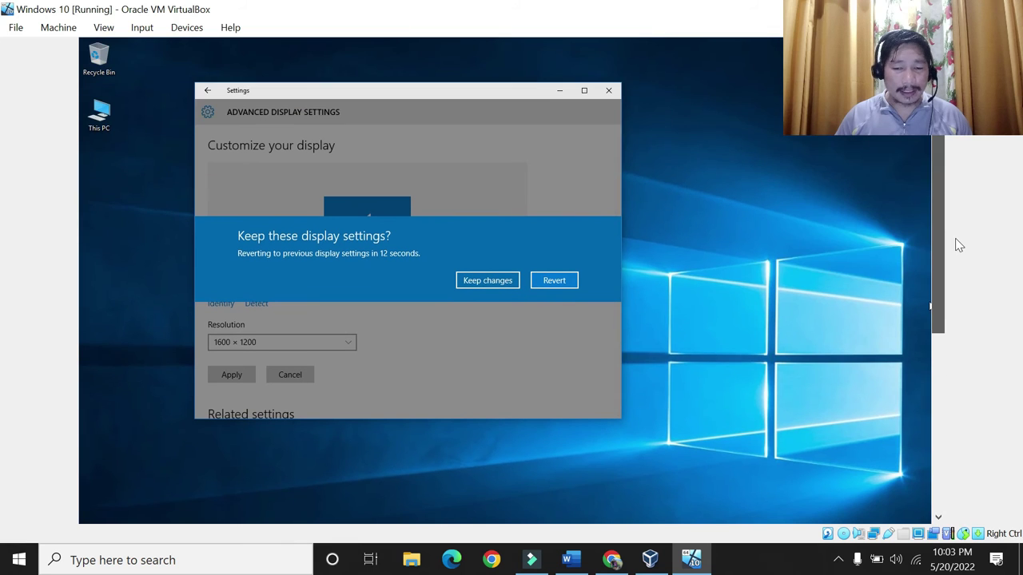
pyautogui.moveTo(941, 288); pyautogui.dragTo(846, 250)
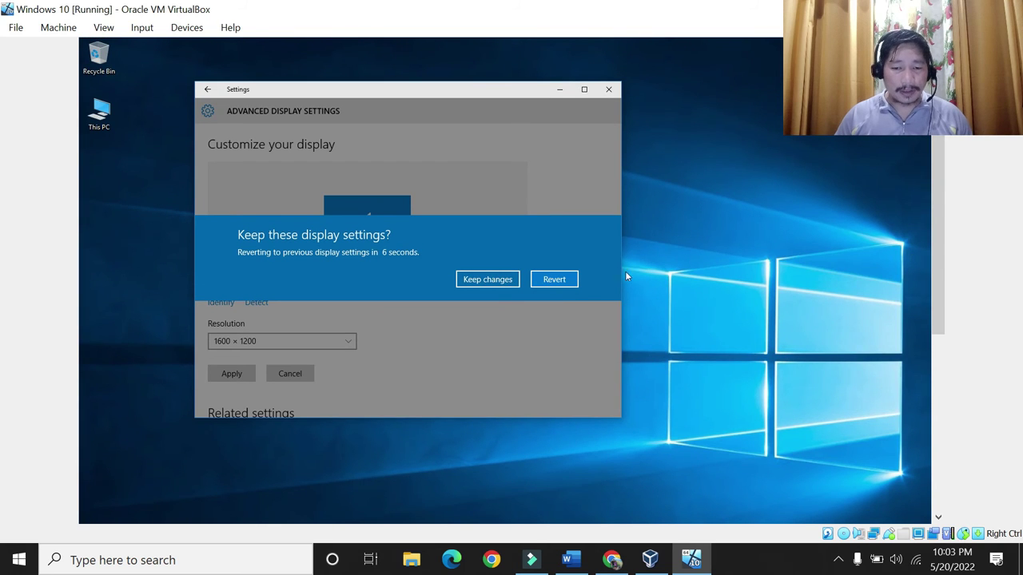
pyautogui.click(504, 279)
# Change the guest's display resolution to 1024 × 768 and keep the changes.
pyautogui.click(345, 341)
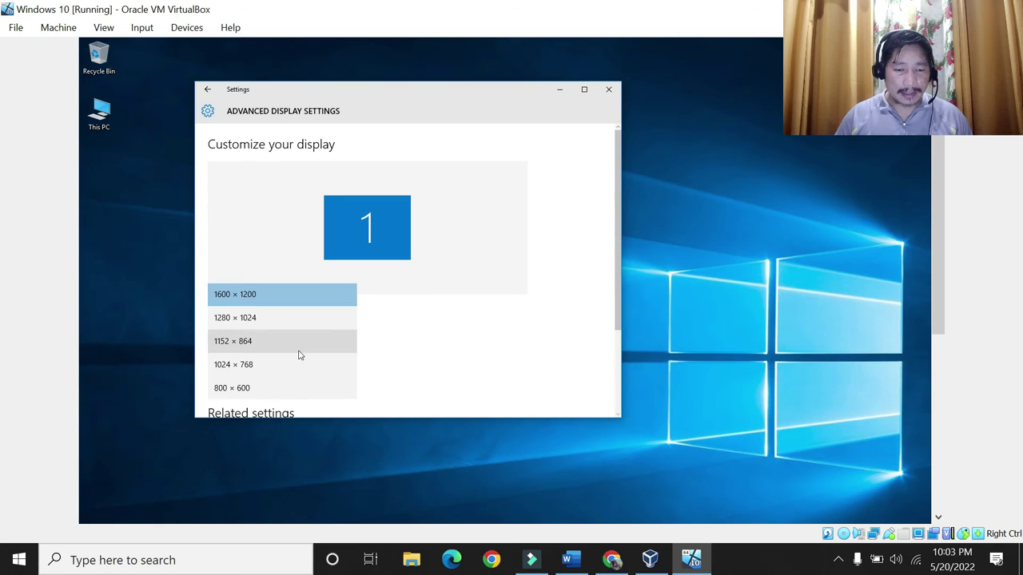
pyautogui.click(235, 371)
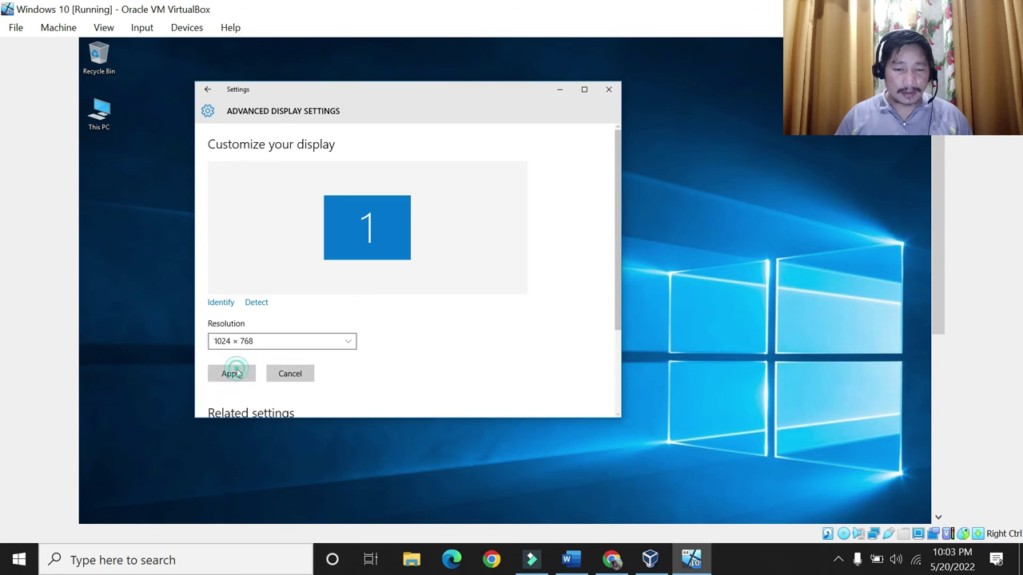
pyautogui.click(232, 373)
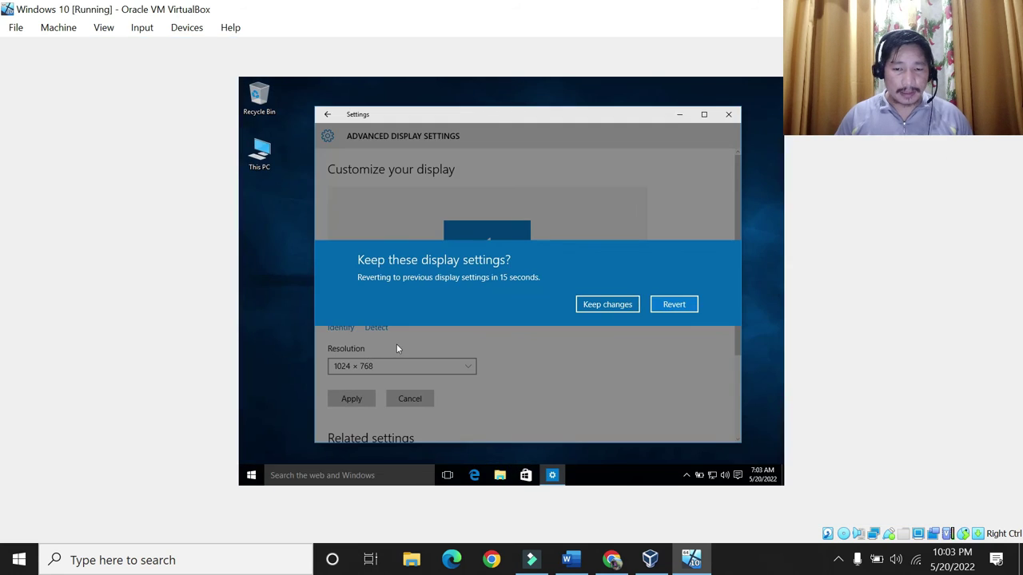
pyautogui.click(603, 307)
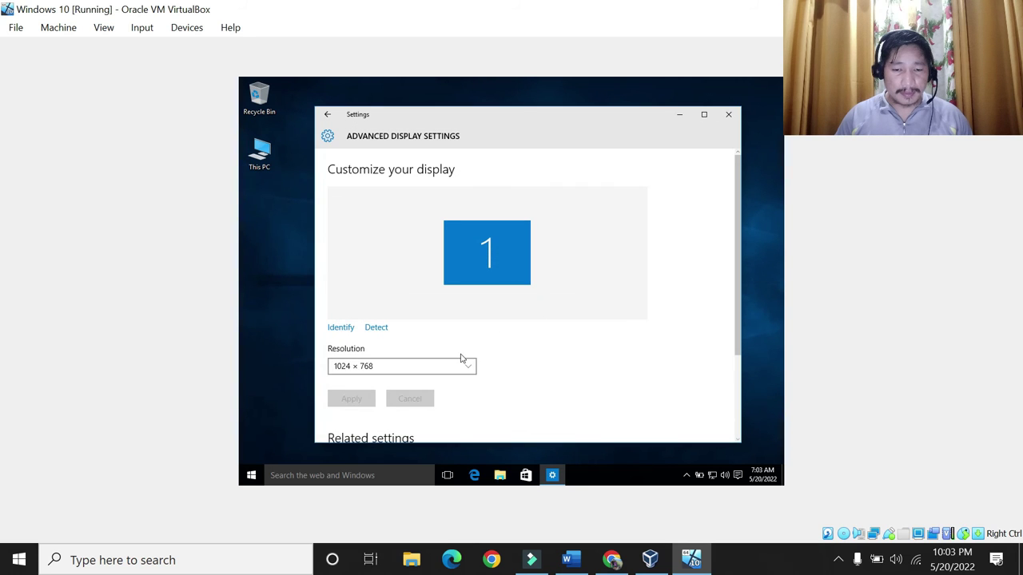
# Set the guest's display resolution to 1152 × 864, keep the changes, and close the Settings window.
pyautogui.click(464, 369)
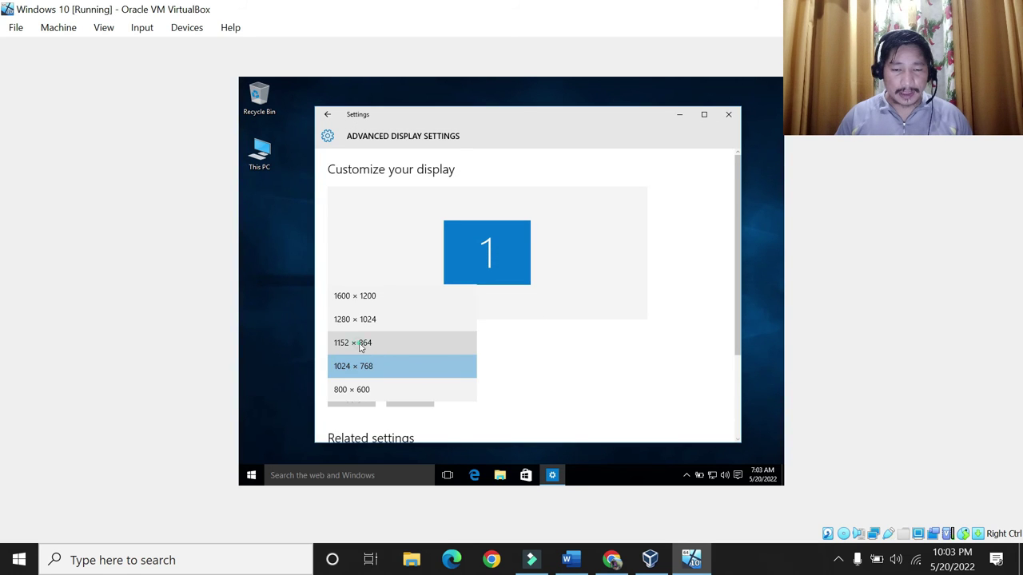
pyautogui.click(359, 344)
pyautogui.click(351, 399)
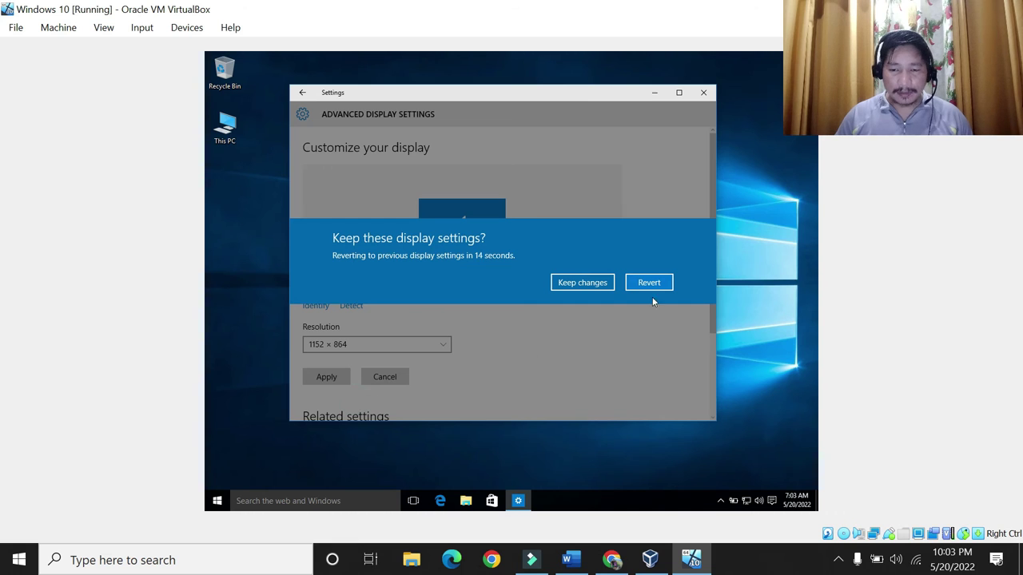
pyautogui.click(583, 283)
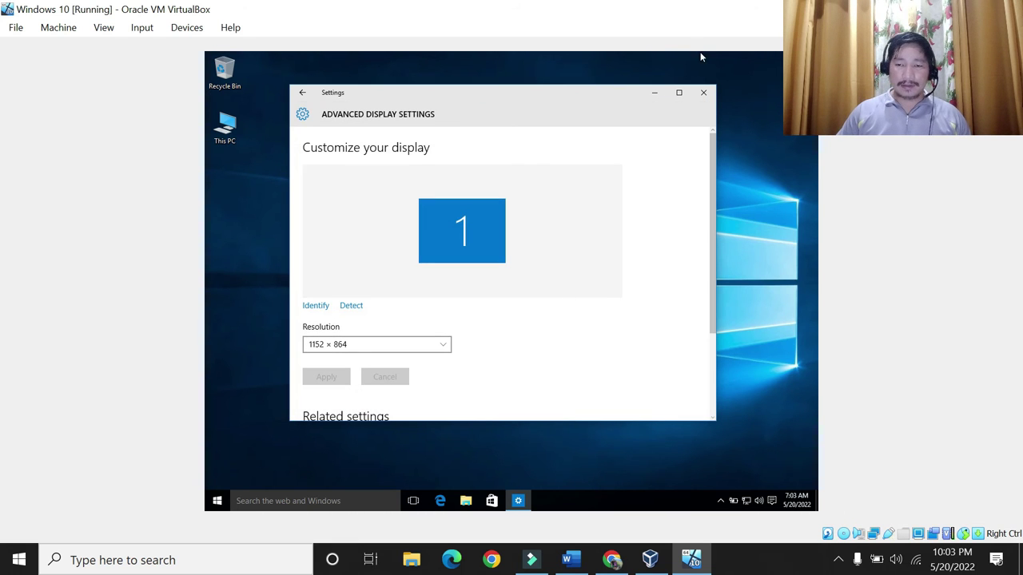
pyautogui.click(703, 92)
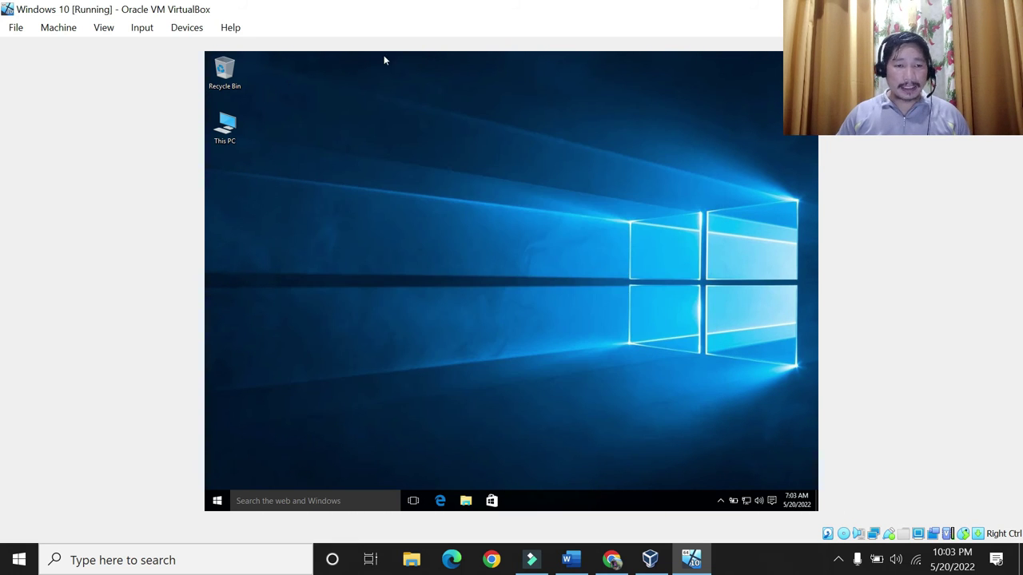
# Open the guest's background personalization settings and try the Stretch fit for the desktop picture.
pyautogui.rightClick(365, 171)
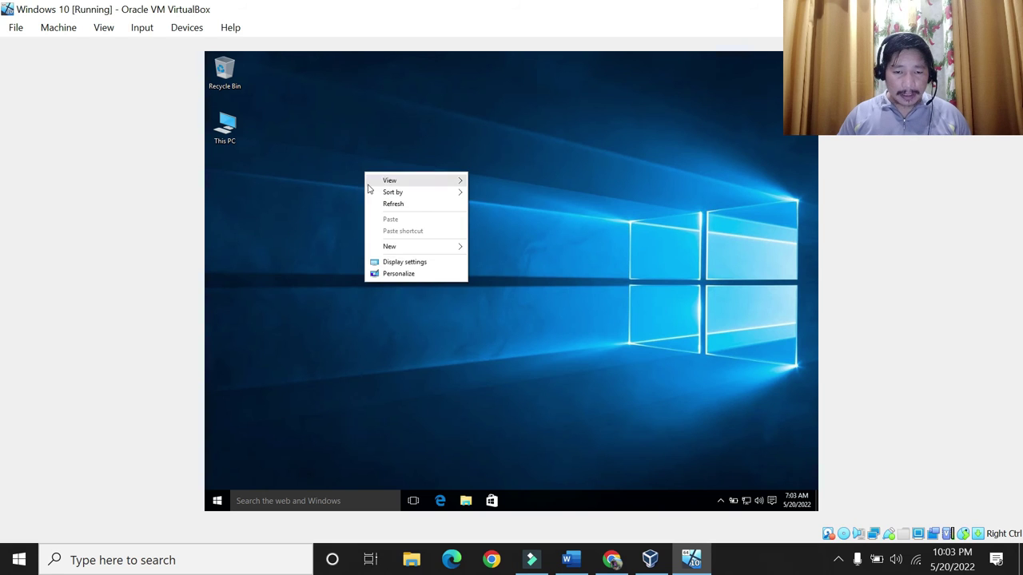
pyautogui.click(408, 275)
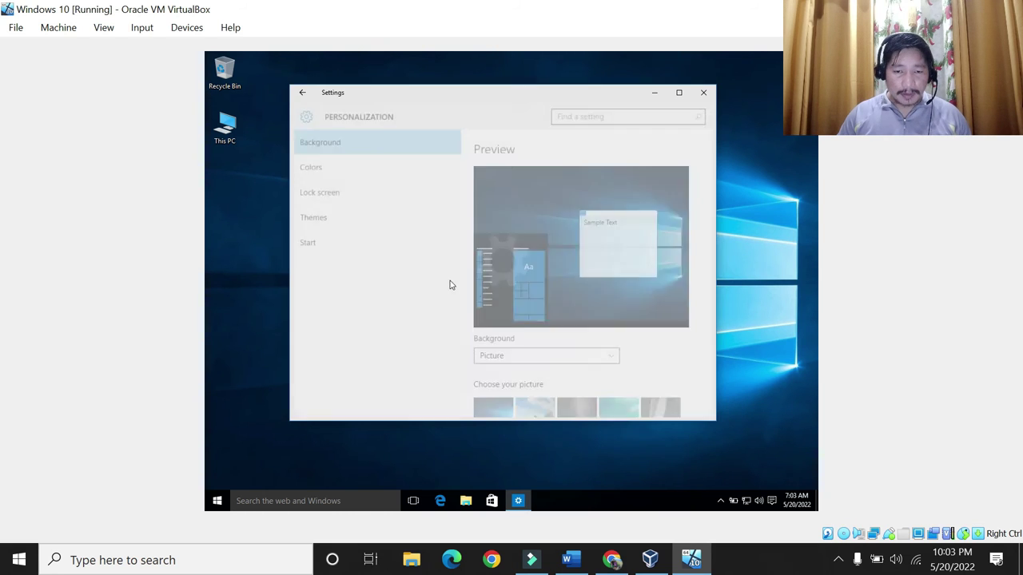
pyautogui.scroll(-3, 622, 337)
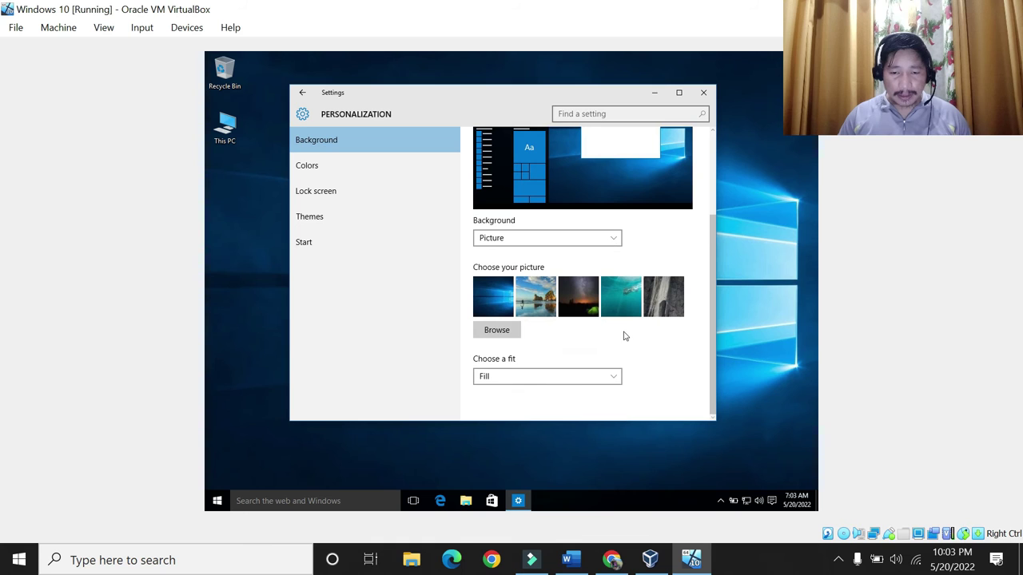
pyautogui.click(613, 377)
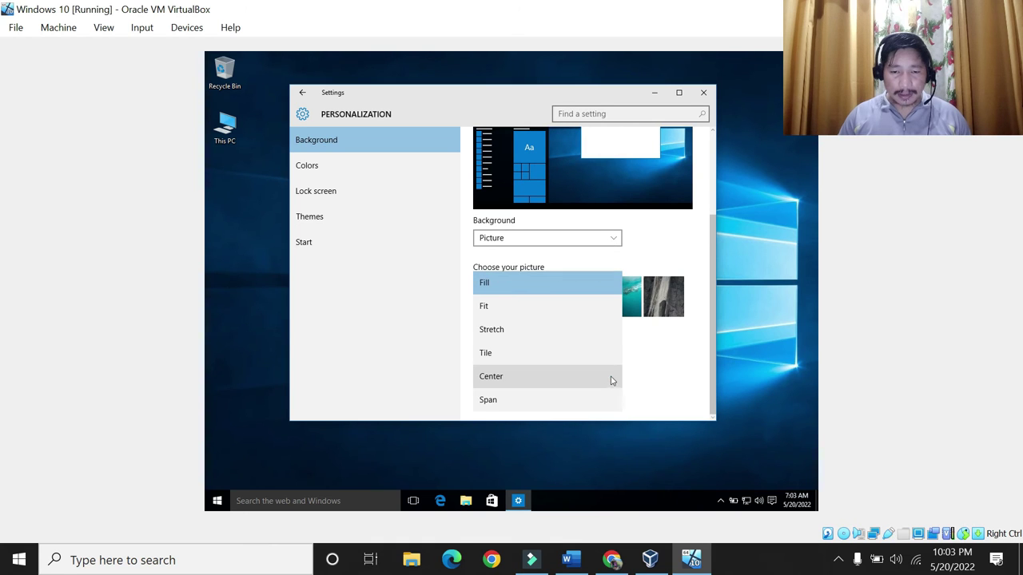
pyautogui.click(508, 329)
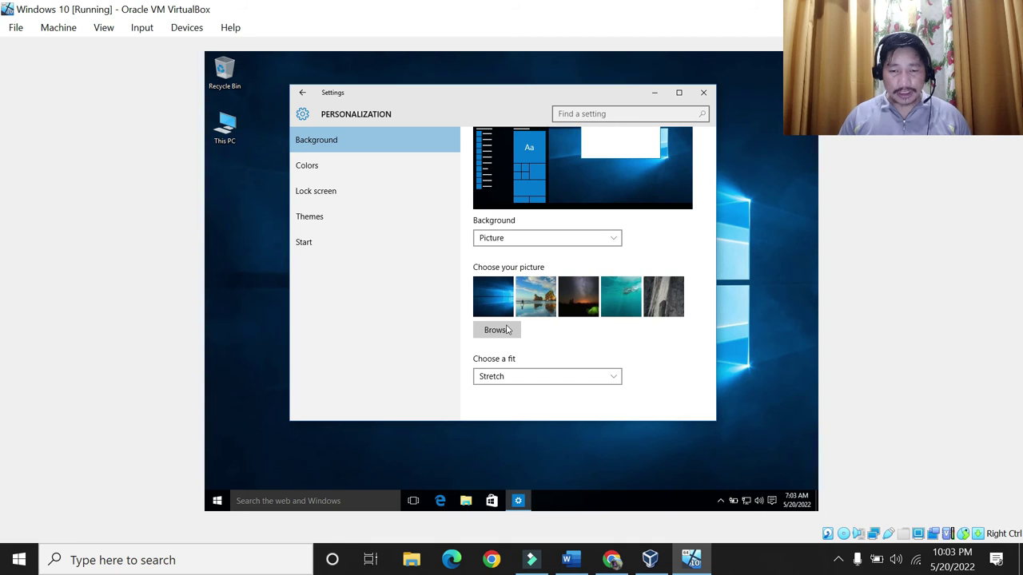
# Set the background picture's fit back to Fill, close the Settings window, and refresh the guest desktop.
pyautogui.click(622, 384)
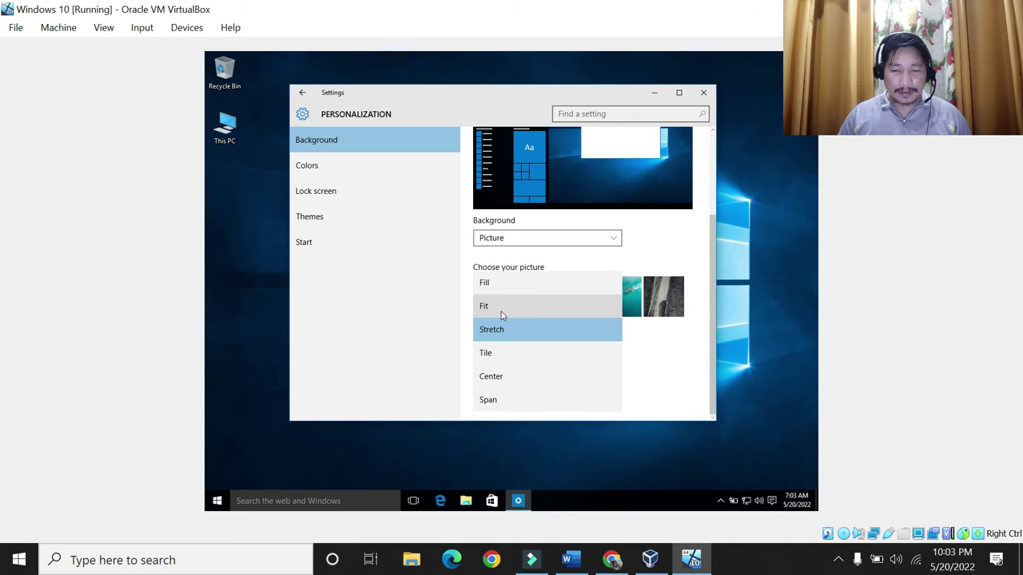
pyautogui.click(489, 291)
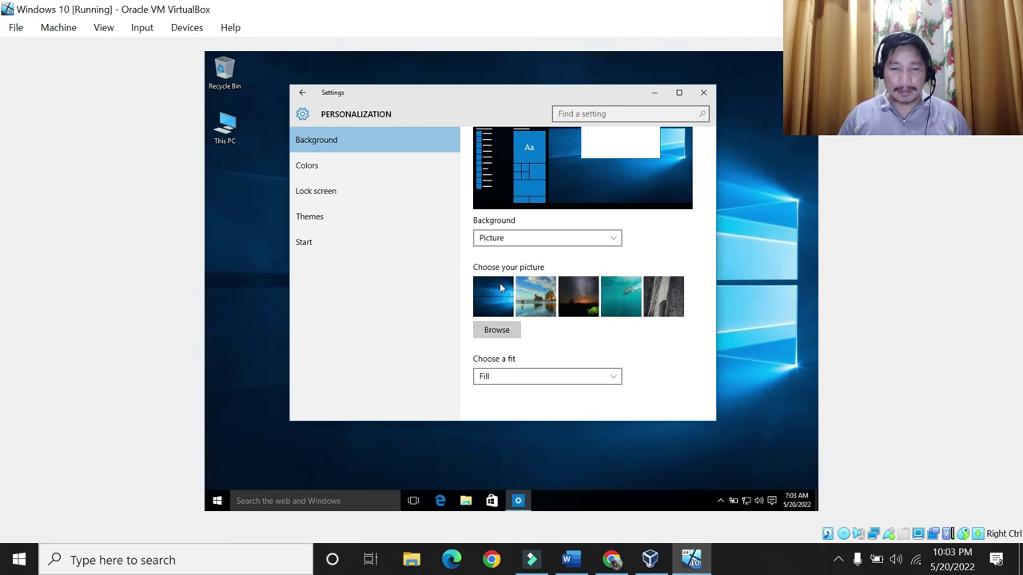
pyautogui.click(703, 93)
pyautogui.rightClick(420, 199)
pyautogui.click(452, 232)
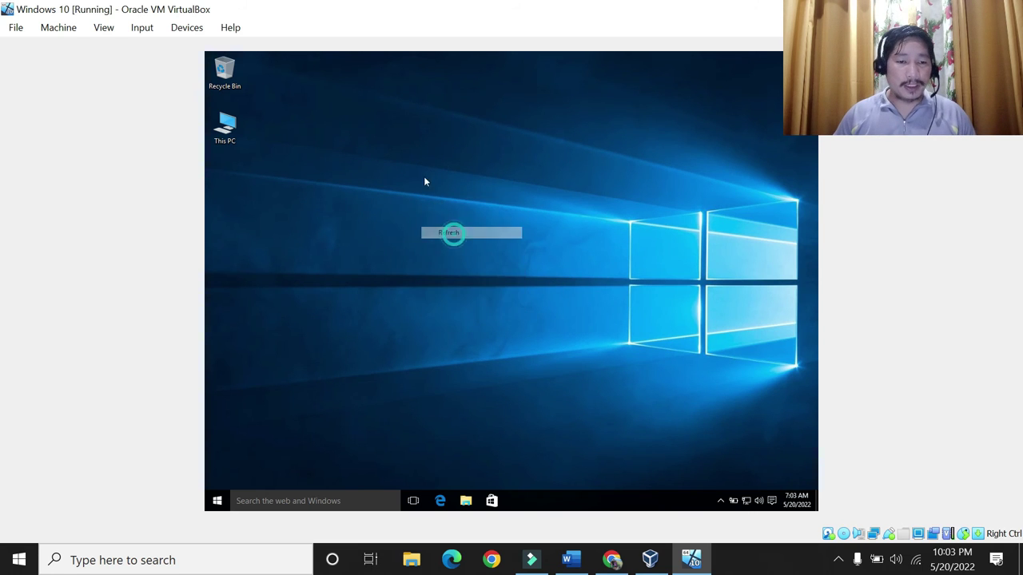
# Switch the virtual machine to full-screen mode and open the guest's advanced display settings.
pyautogui.click(107, 29)
pyautogui.click(118, 46)
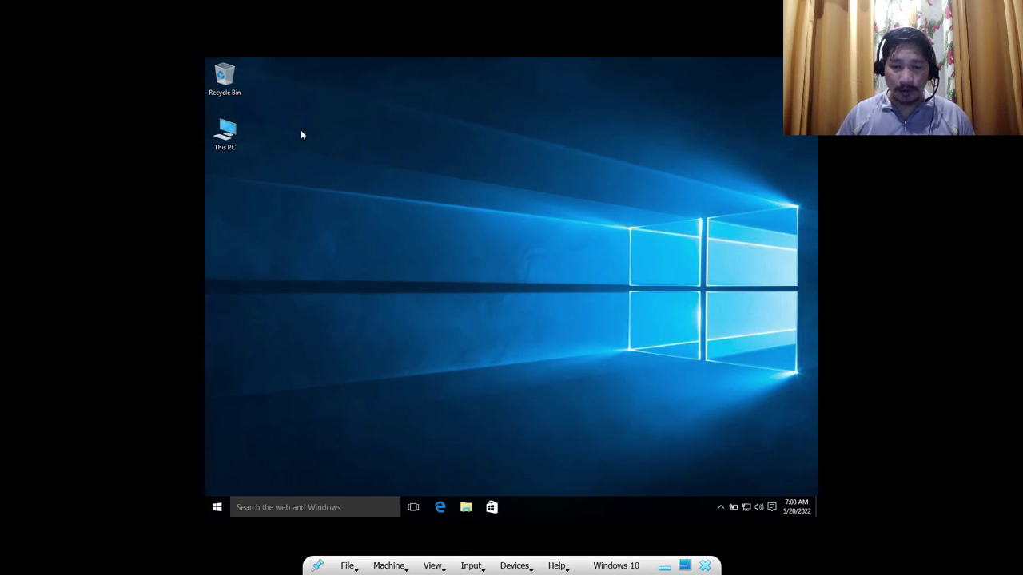
pyautogui.rightClick(407, 222)
pyautogui.click(435, 305)
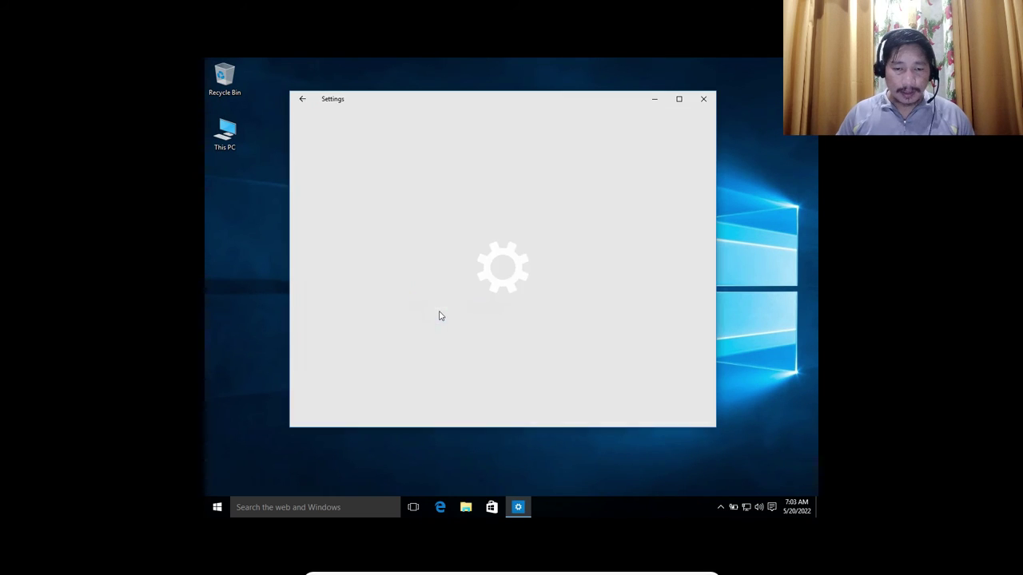
pyautogui.click(605, 369)
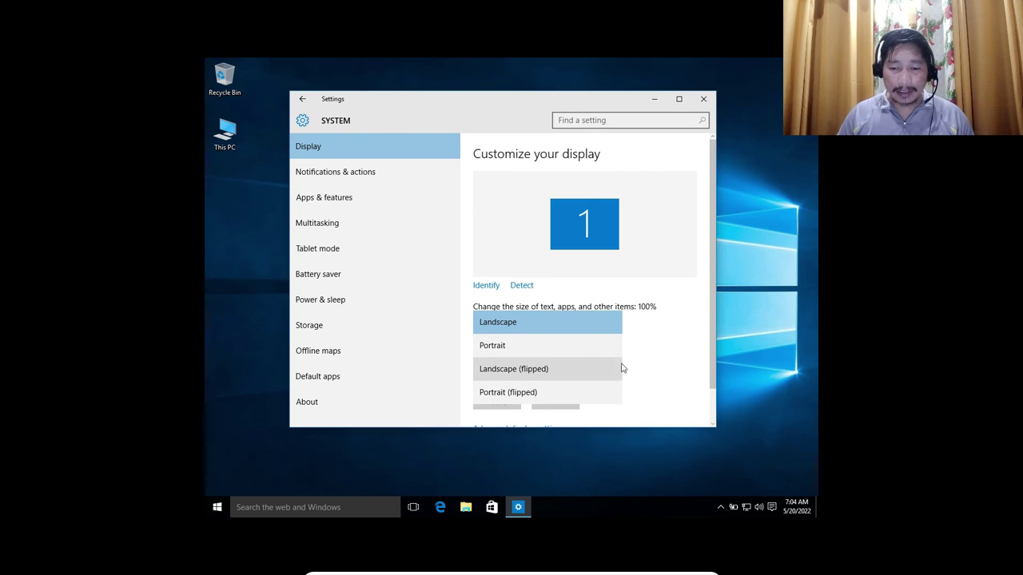
pyautogui.click(710, 381)
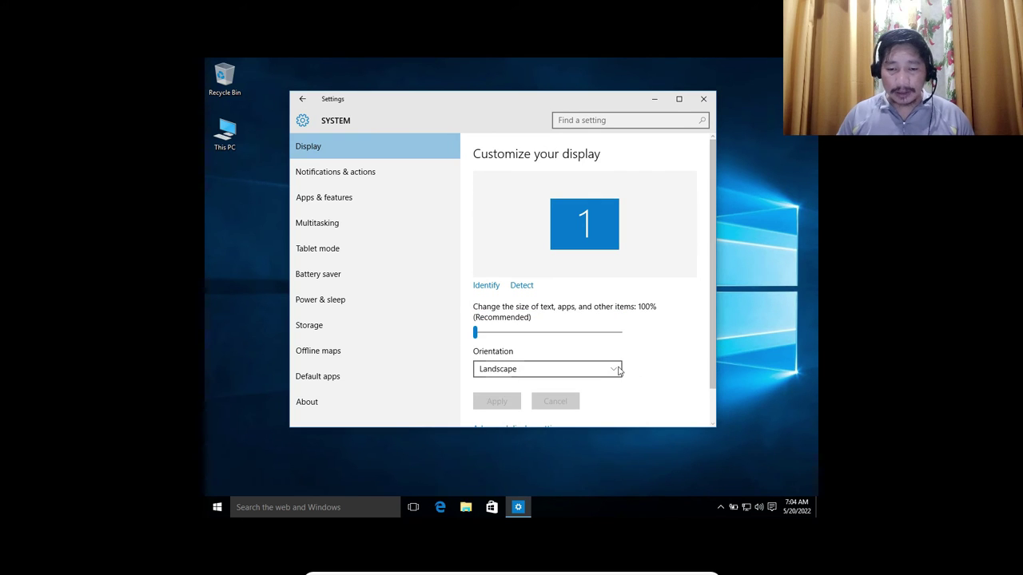
pyautogui.scroll(-1, 706, 374)
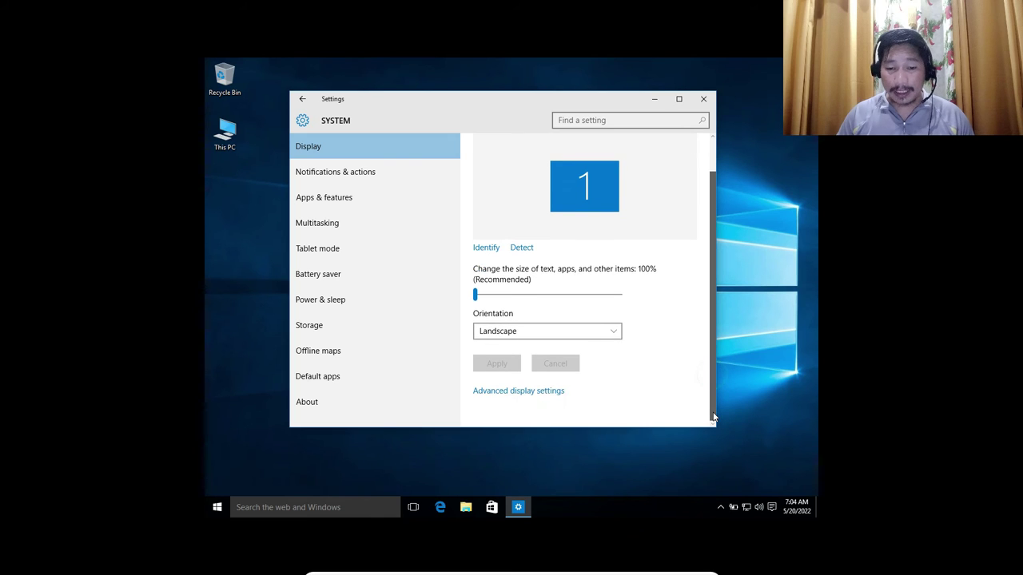
pyautogui.click(561, 393)
# Set the guest's display resolution to 1280 × 1024, keep the changes, and close the Settings window.
pyautogui.click(440, 351)
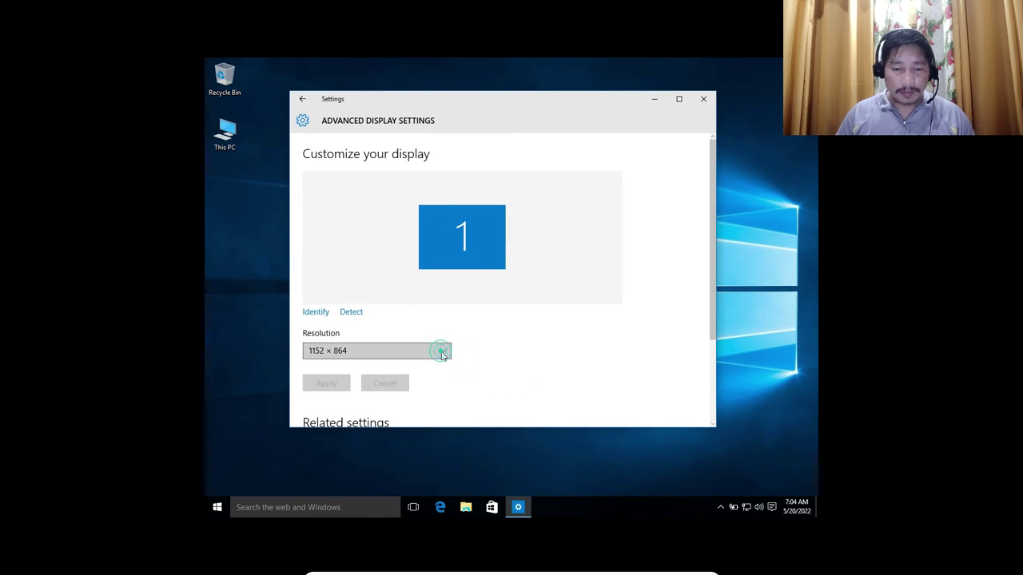
pyautogui.click(330, 327)
pyautogui.click(327, 385)
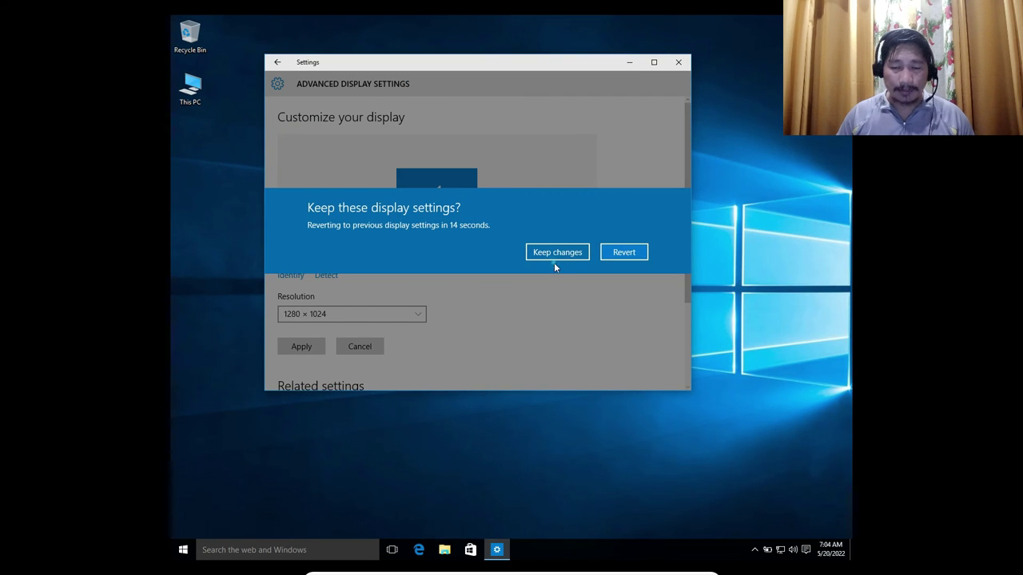
pyautogui.click(553, 259)
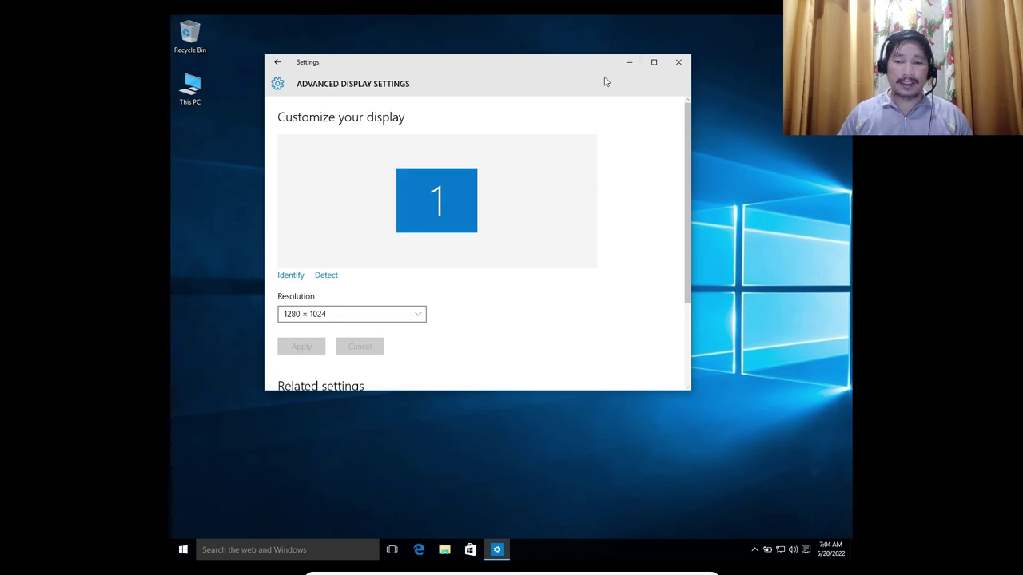
pyautogui.click(678, 62)
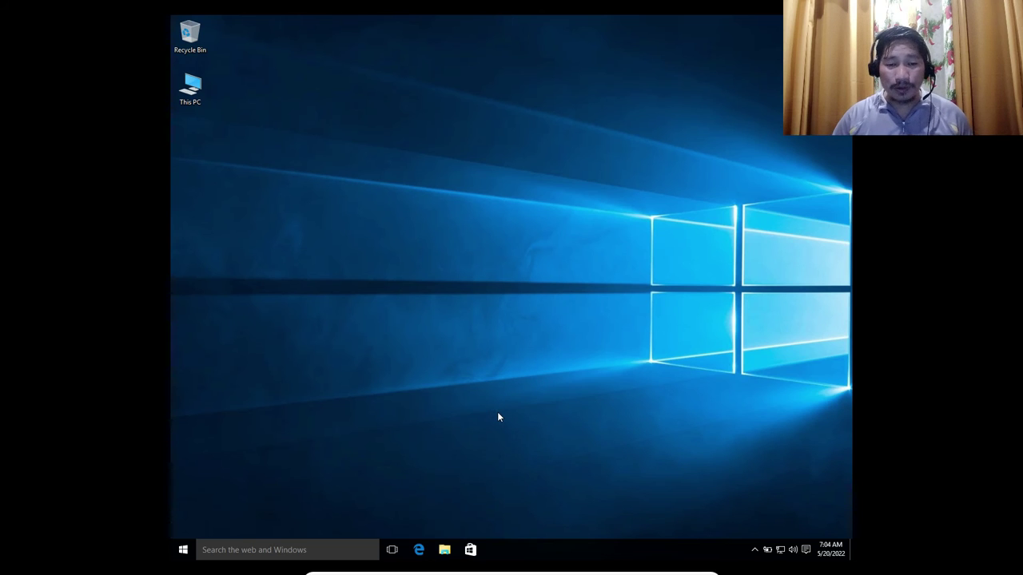
# Minimize and restore the full-screen virtual machine, and return it to normal window mode.
pyautogui.moveTo(531, 557)
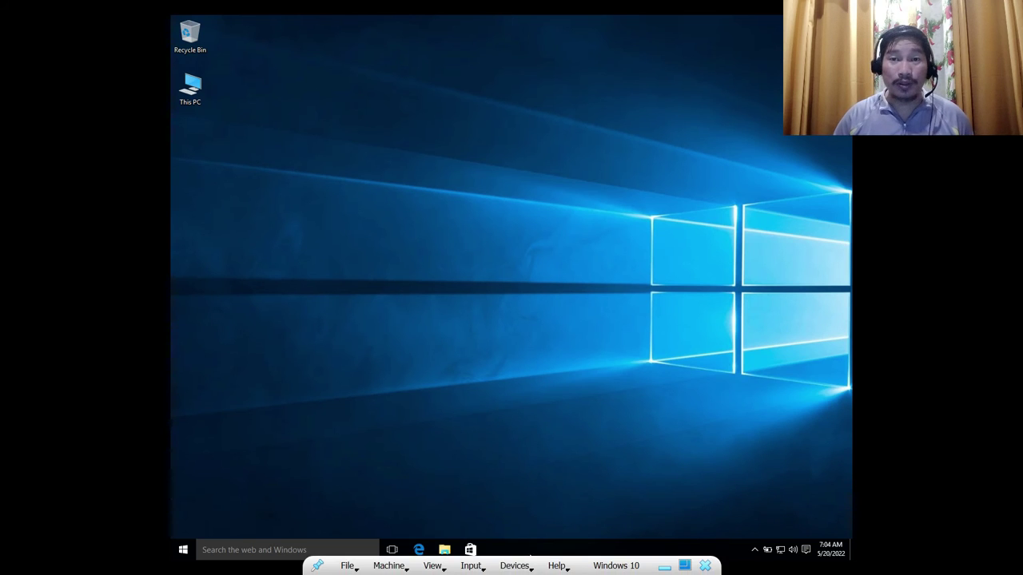
pyautogui.click(663, 567)
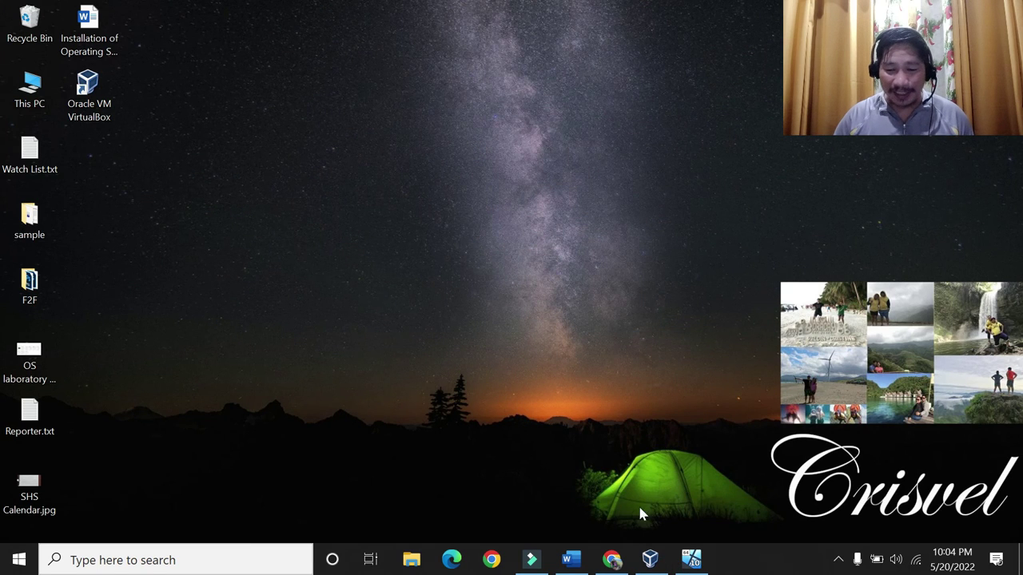
pyautogui.click(695, 560)
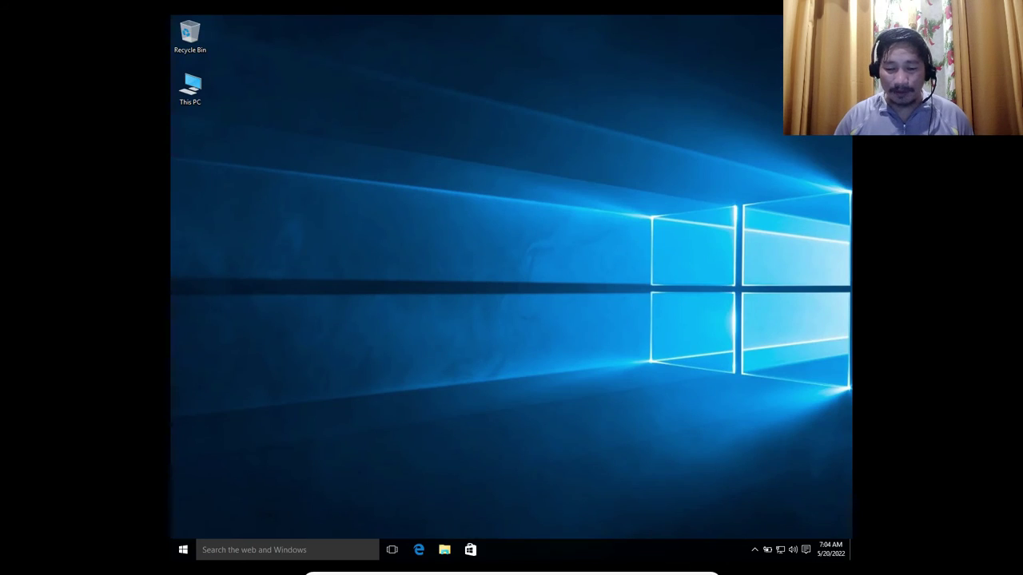
pyautogui.click(684, 565)
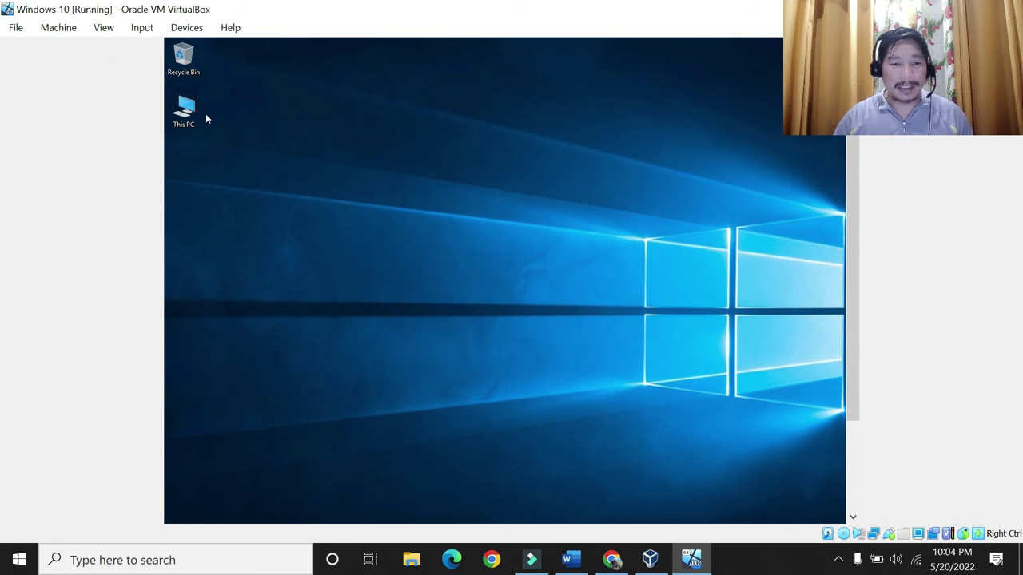
# Refresh the guest desktop and inspect the CD drive (D:) properties in This PC, closing the windows when done.
pyautogui.rightClick(356, 182)
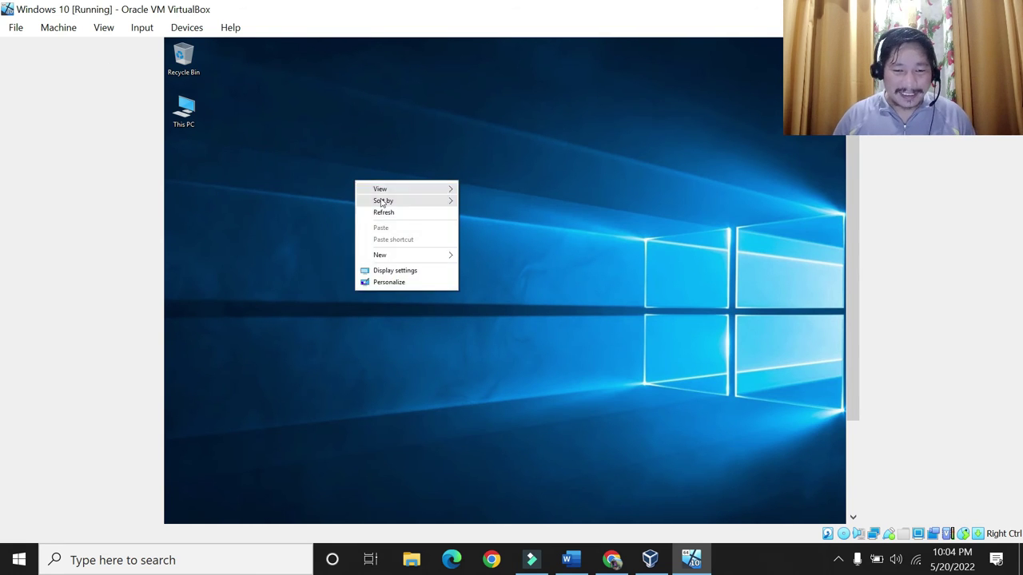
pyautogui.click(384, 212)
pyautogui.doubleClick(184, 110)
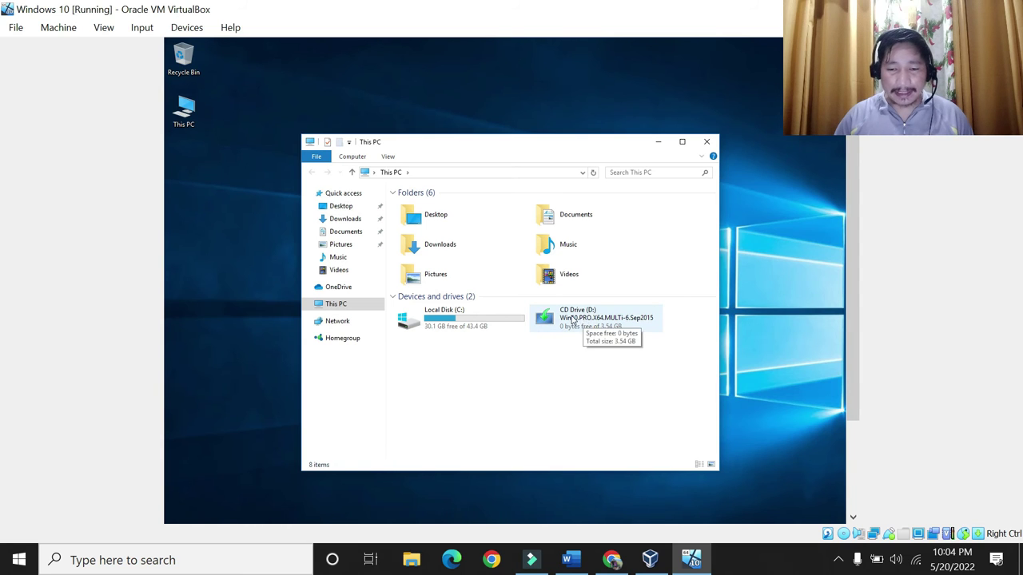
pyautogui.rightClick(572, 319)
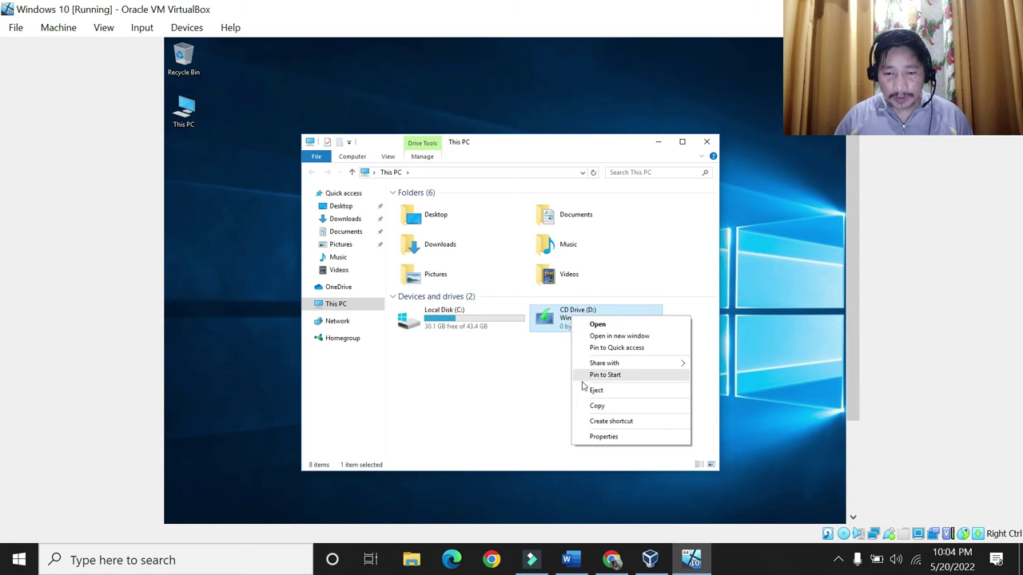
pyautogui.click(605, 436)
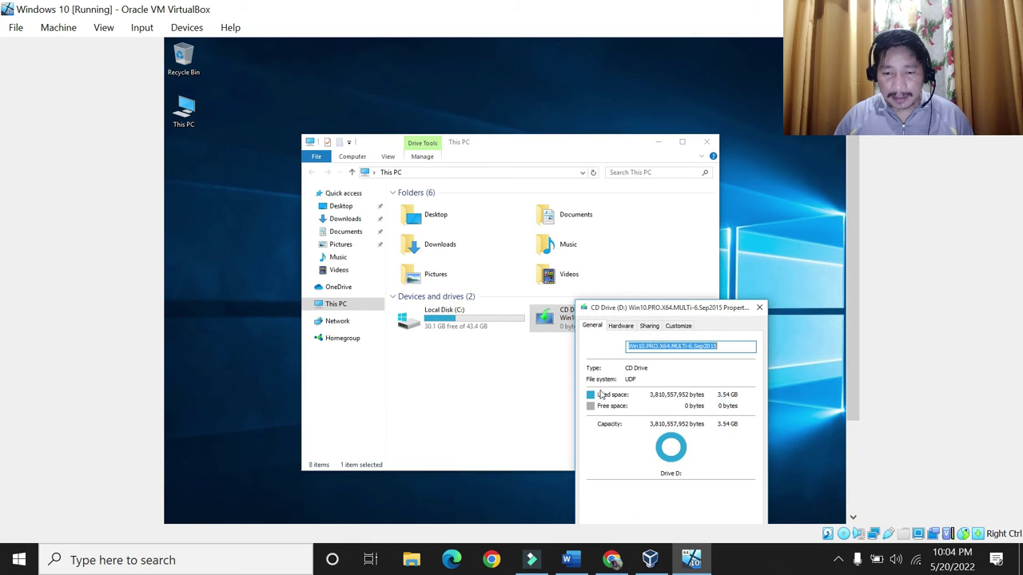
pyautogui.click(759, 309)
pyautogui.rightClick(565, 320)
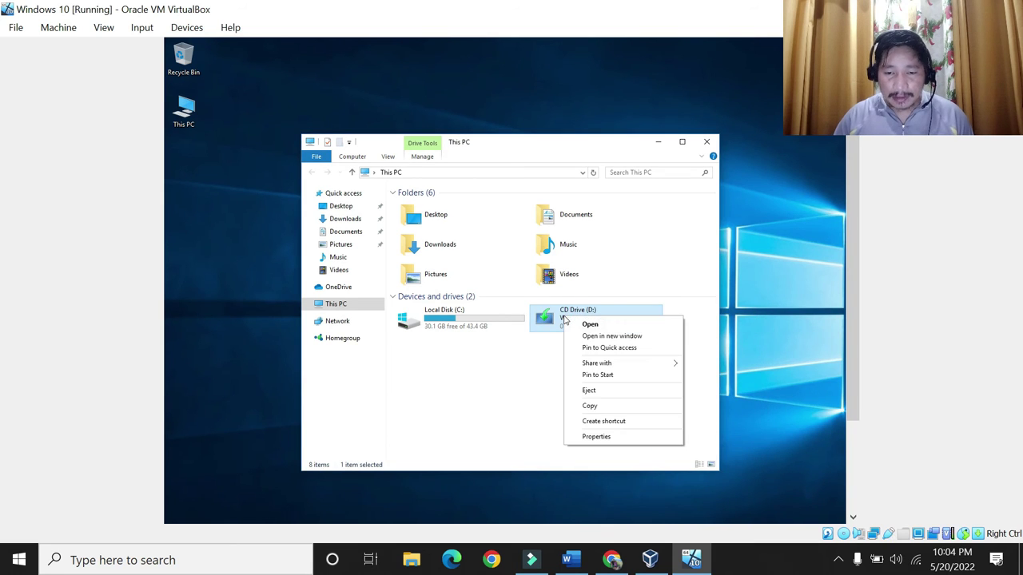
pyautogui.click(514, 417)
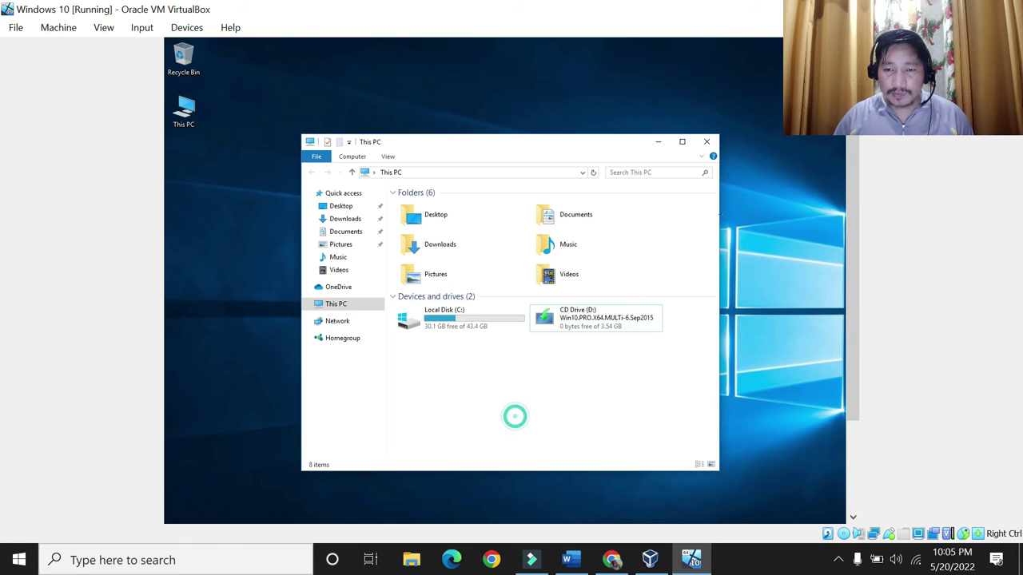
pyautogui.click(706, 141)
# Examine Disk 0's C: partition and unallocated space in Disk Management, compare with the drives in This PC, and minimize both windows.
pyautogui.rightClick(182, 123)
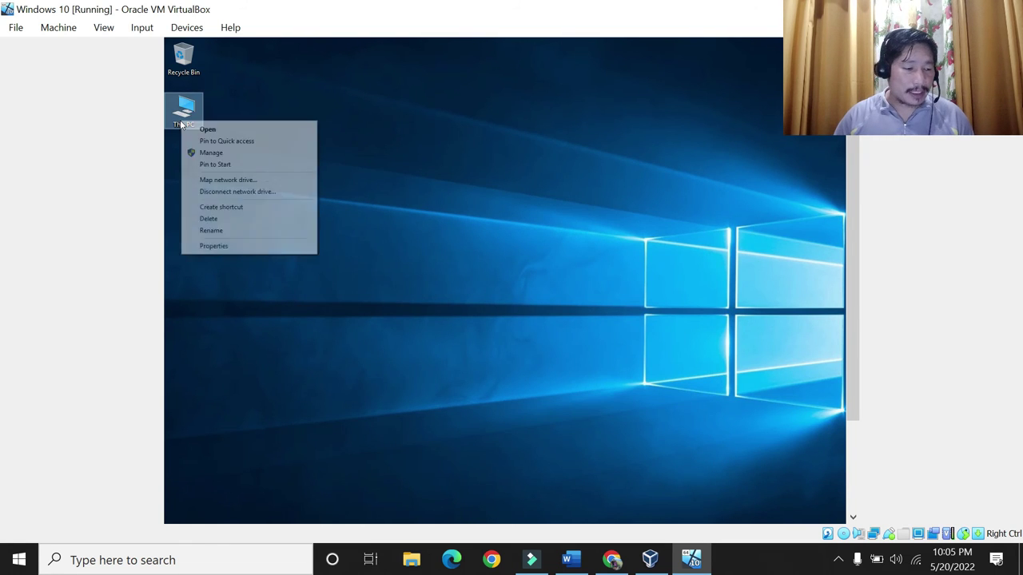
pyautogui.click(211, 153)
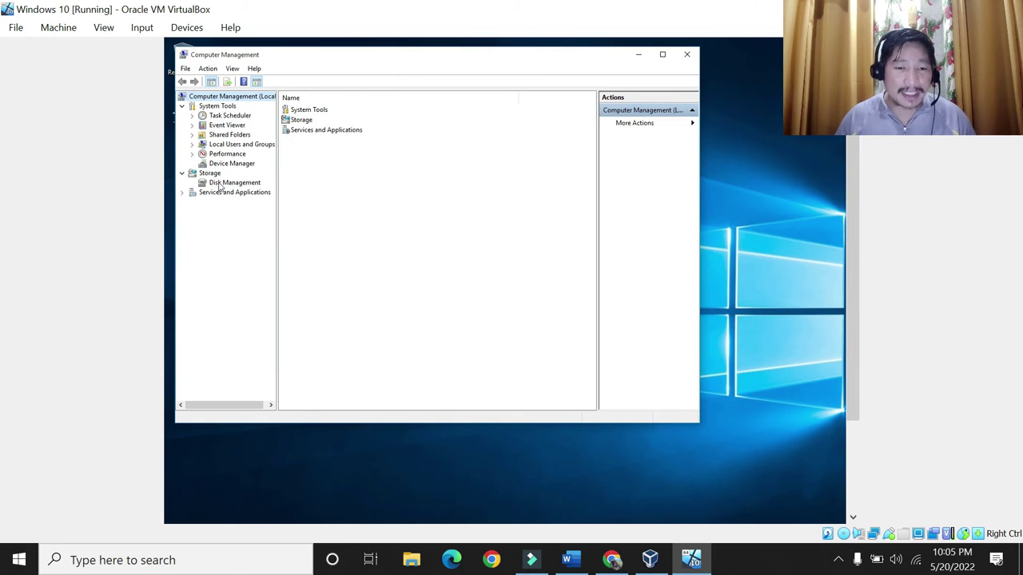
pyautogui.click(225, 184)
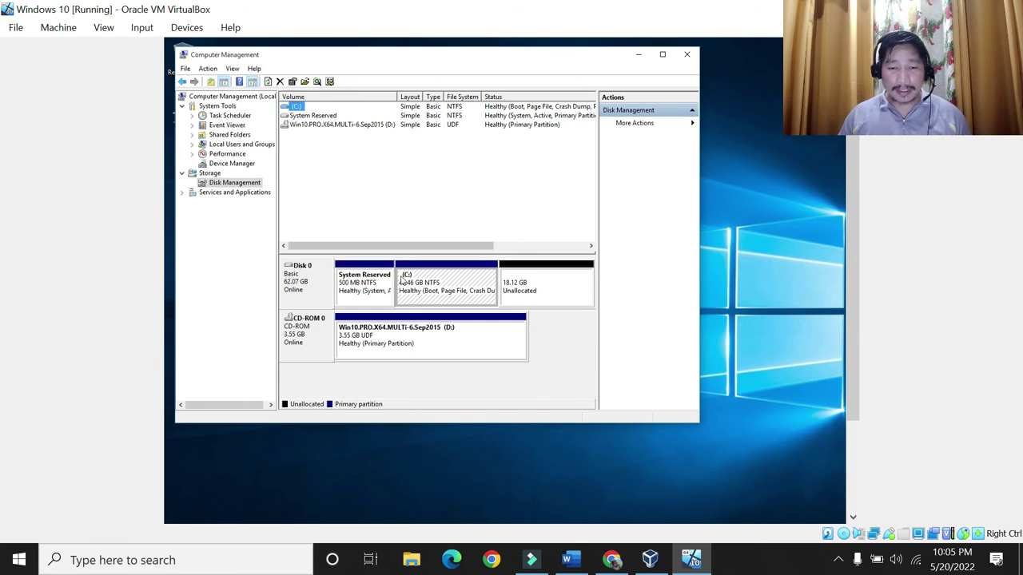
pyautogui.click(541, 283)
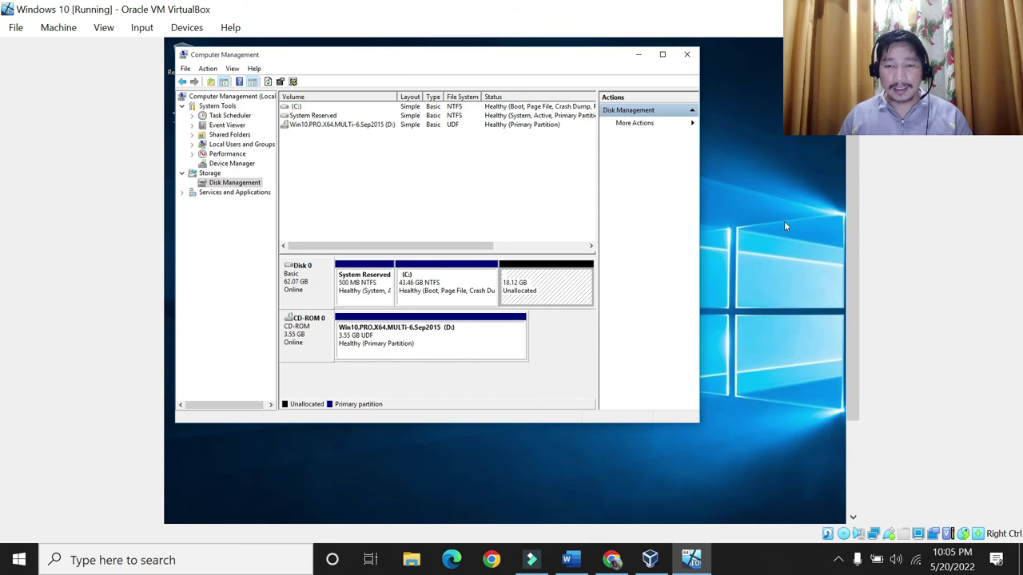
pyautogui.click(638, 54)
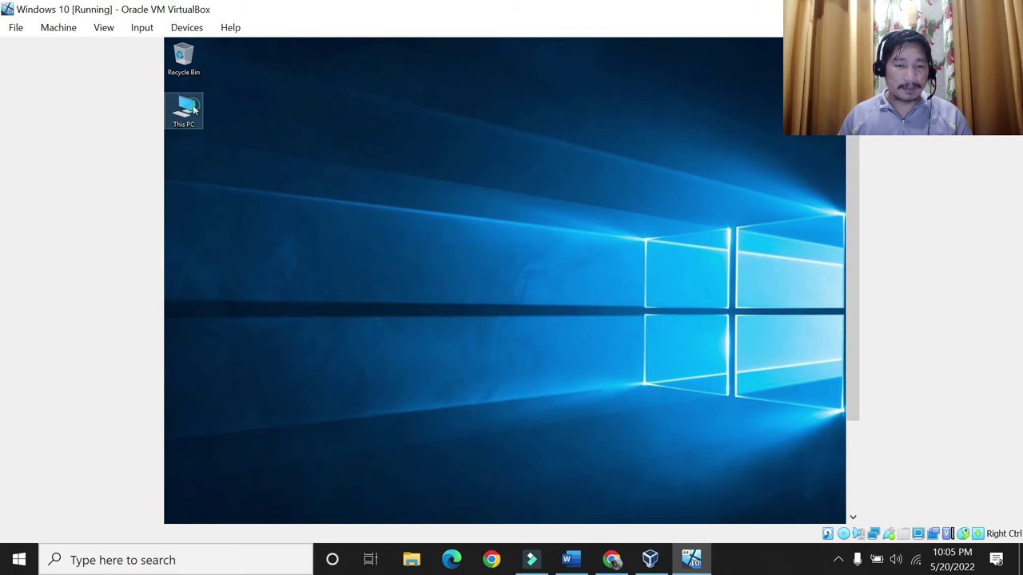
pyautogui.doubleClick(192, 110)
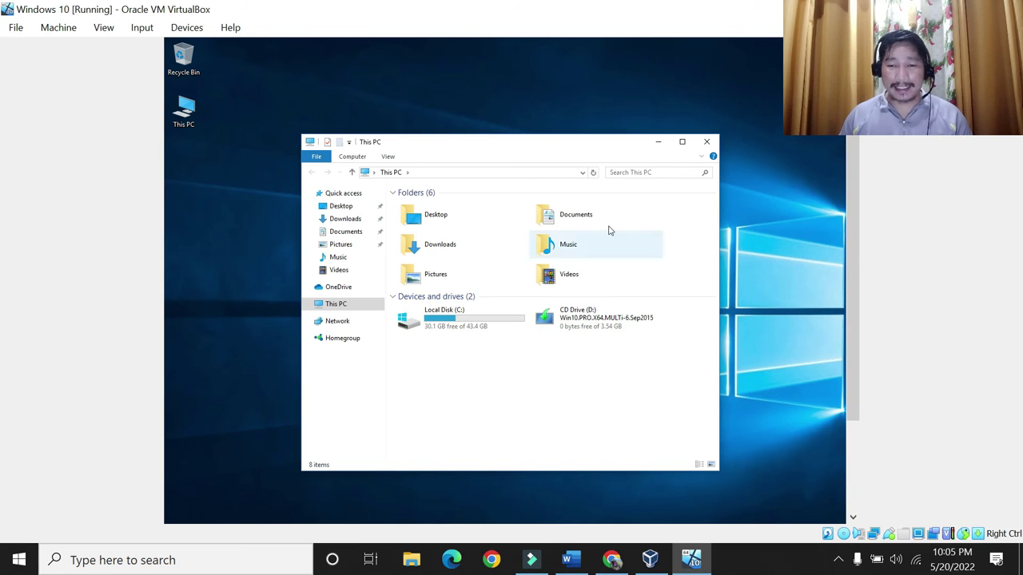
pyautogui.click(656, 143)
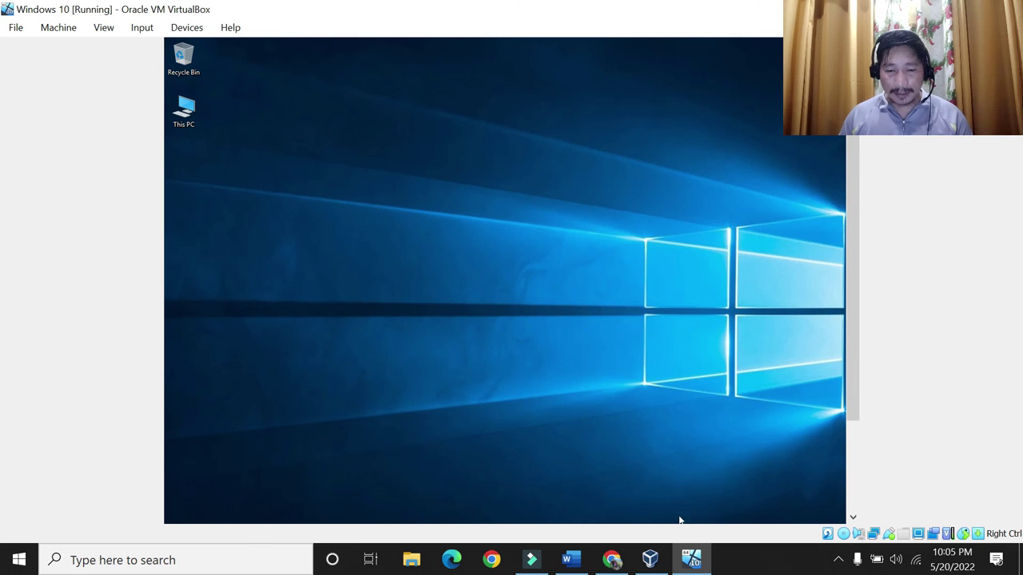
# Switch the virtual machine to full-screen mode, restore the guest's Computer Management window, and move it toward the middle of the desktop.
pyautogui.moveTo(848, 376)
pyautogui.mouseDown()
pyautogui.moveTo(848, 441)
pyautogui.moveTo(849, 376)
pyautogui.mouseUp()
pyautogui.click(104, 28)
pyautogui.moveTo(137, 32)
pyautogui.moveTo(104, 27)
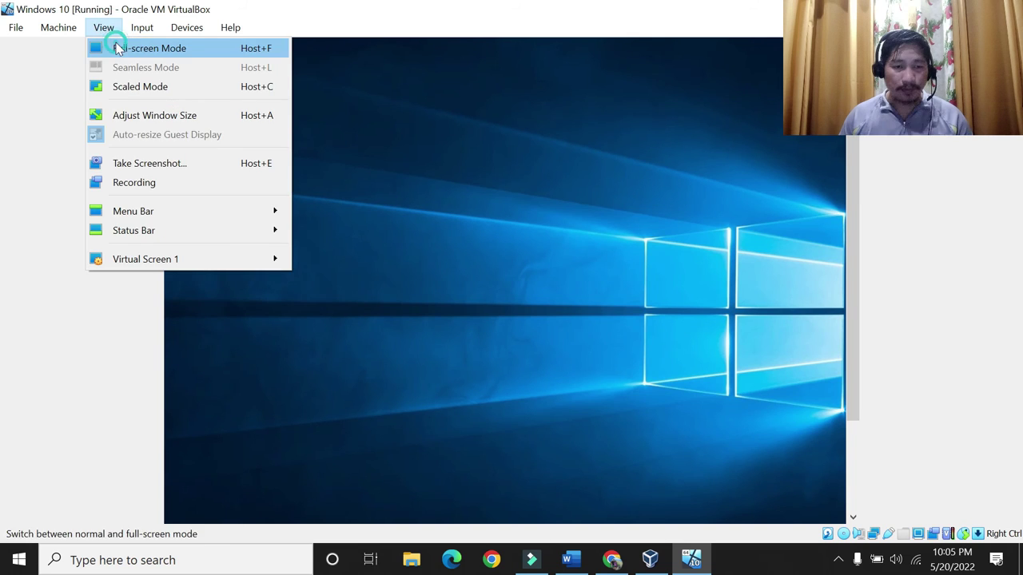
pyautogui.click(117, 47)
pyautogui.click(496, 551)
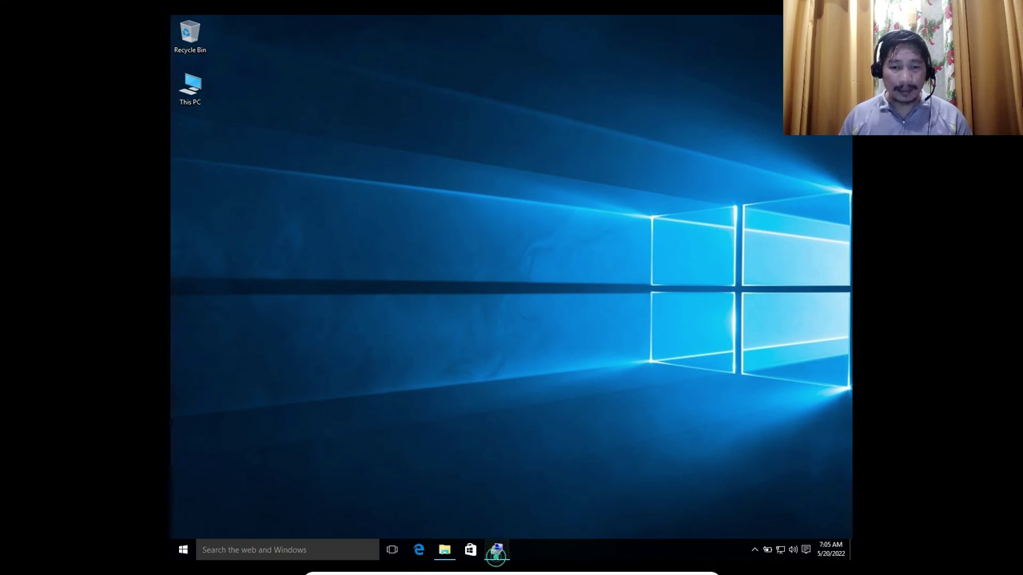
pyautogui.moveTo(382, 41); pyautogui.dragTo(480, 92)
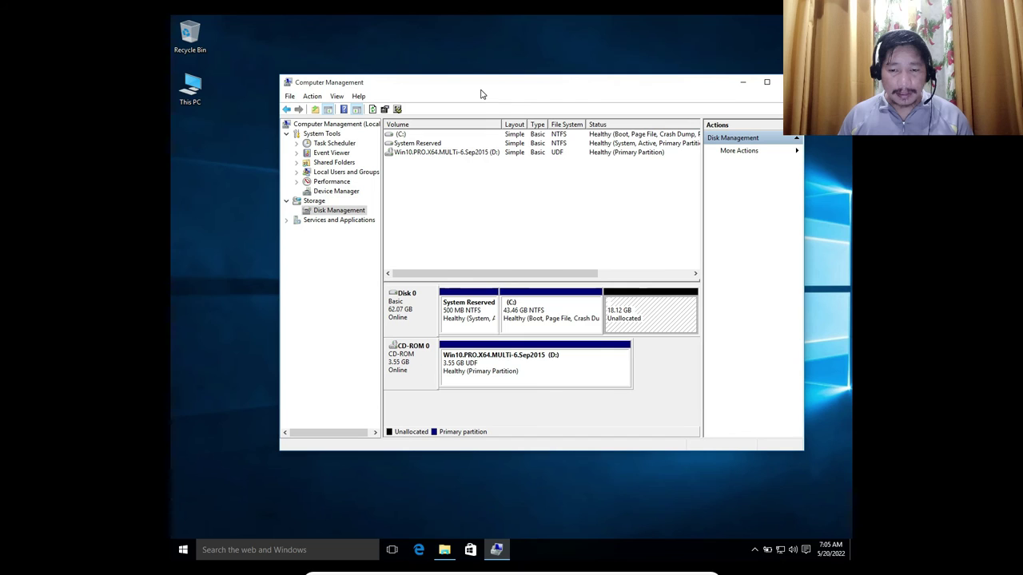
# Change the CD-ROM 0 drive letter from D to E in Disk Management and confirm the change.
pyautogui.rightClick(521, 371)
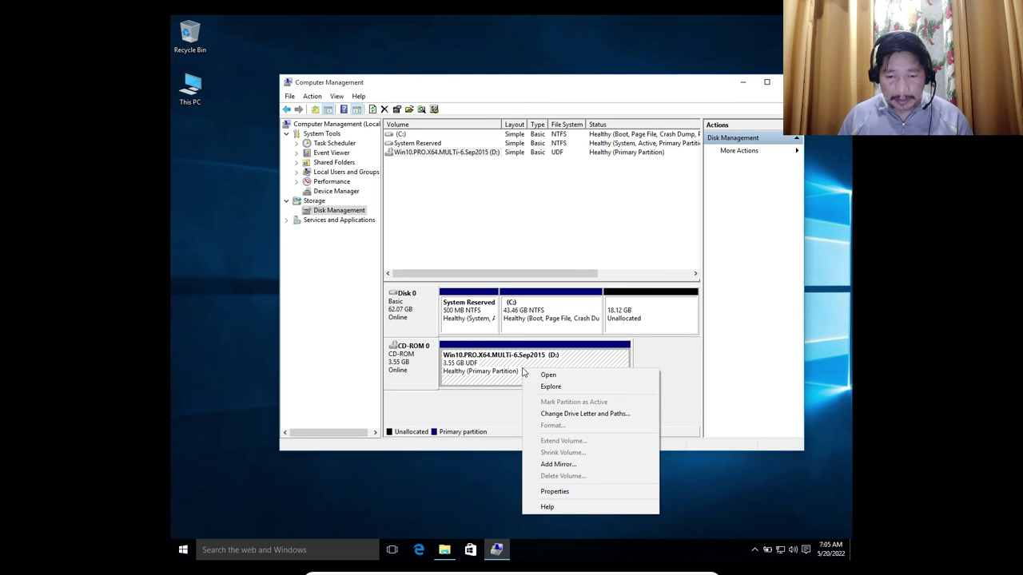
pyautogui.click(569, 413)
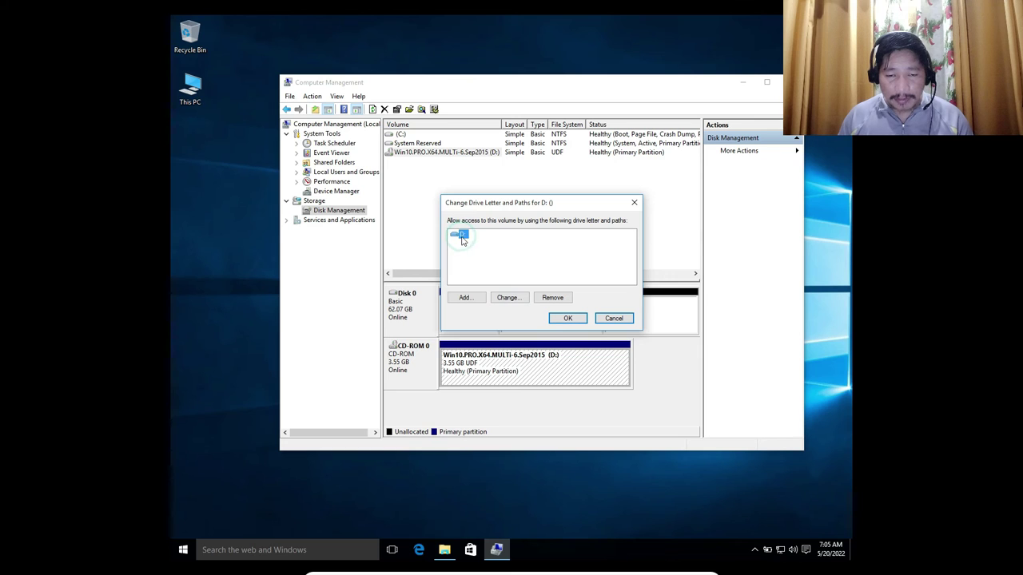
pyautogui.click(504, 301)
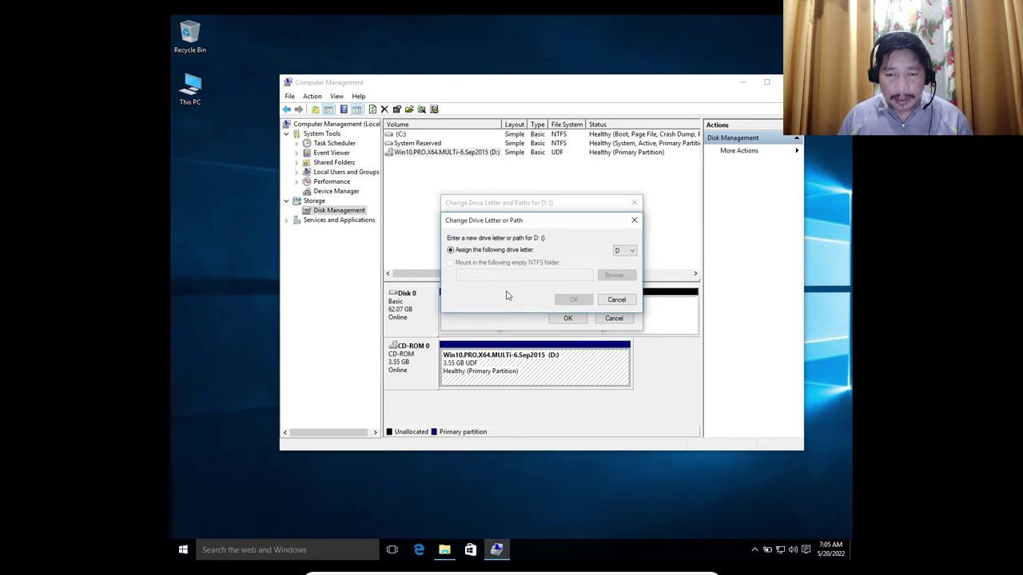
pyautogui.click(625, 251)
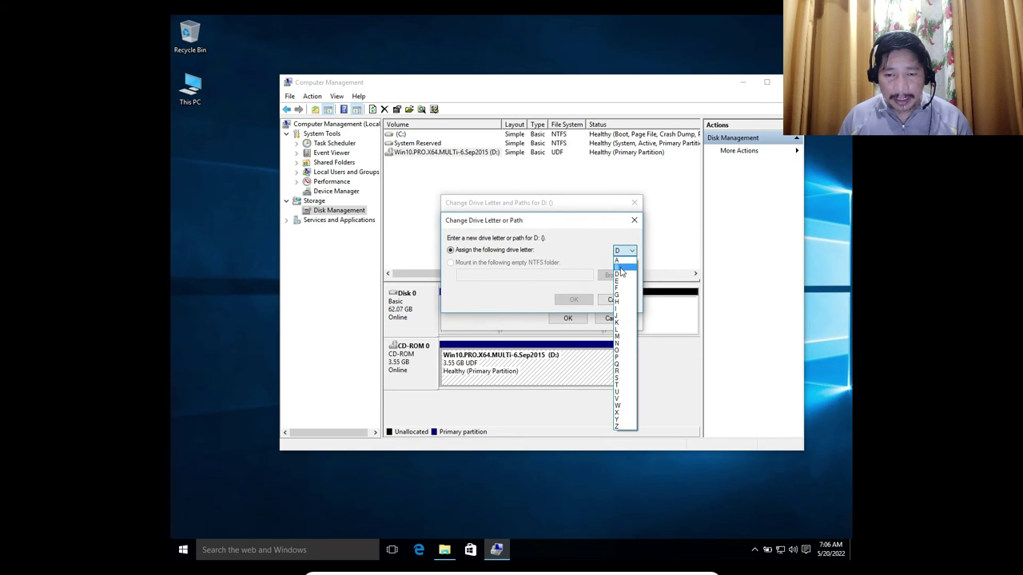
pyautogui.click(620, 283)
pyautogui.click(573, 299)
pyautogui.click(563, 322)
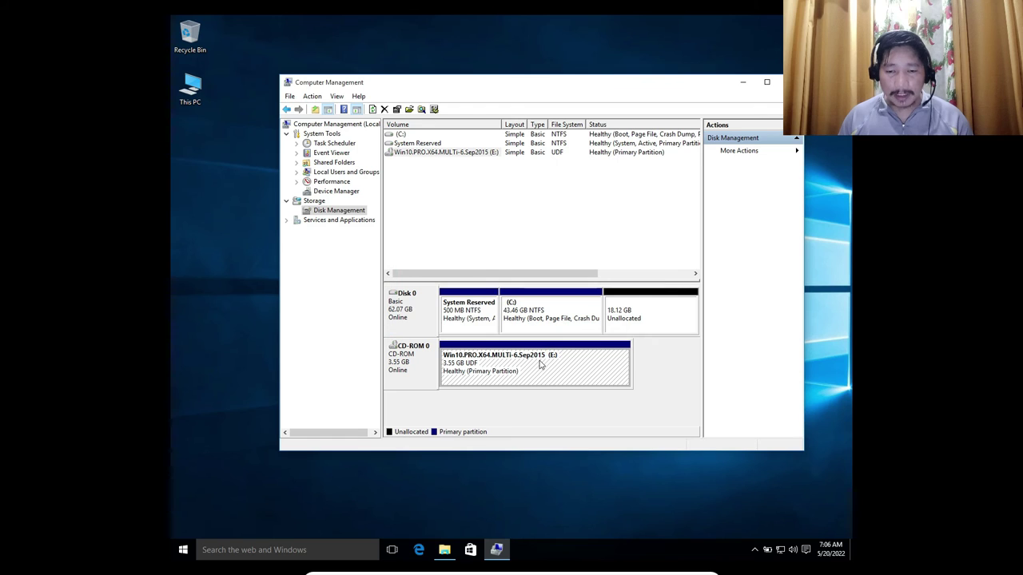
# Create an 18558 MB simple volume in Disk 0's unallocated space, with drive letter D, NTFS, label New Volume and quick format.
pyautogui.click(640, 321)
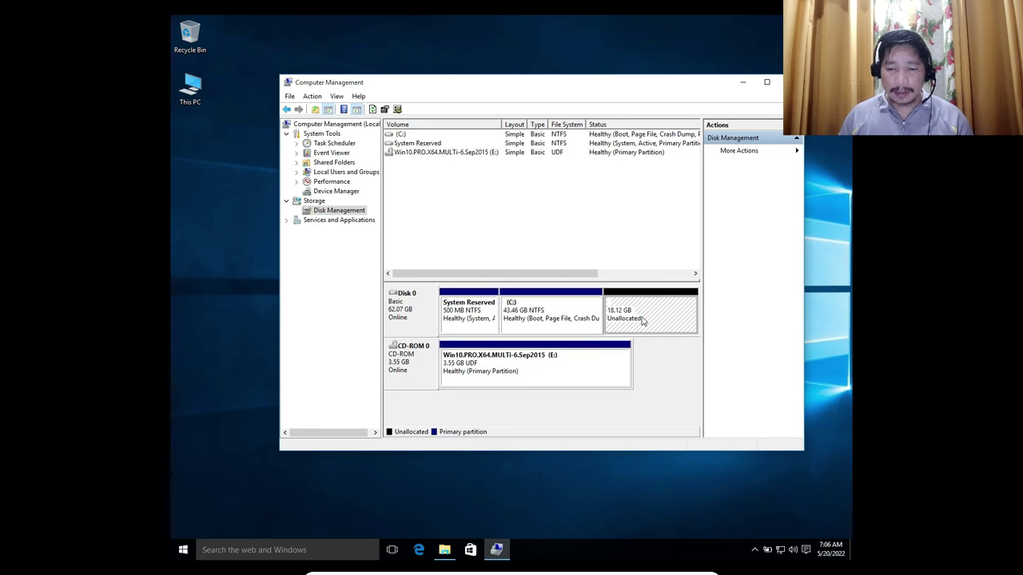
pyautogui.rightClick(643, 320)
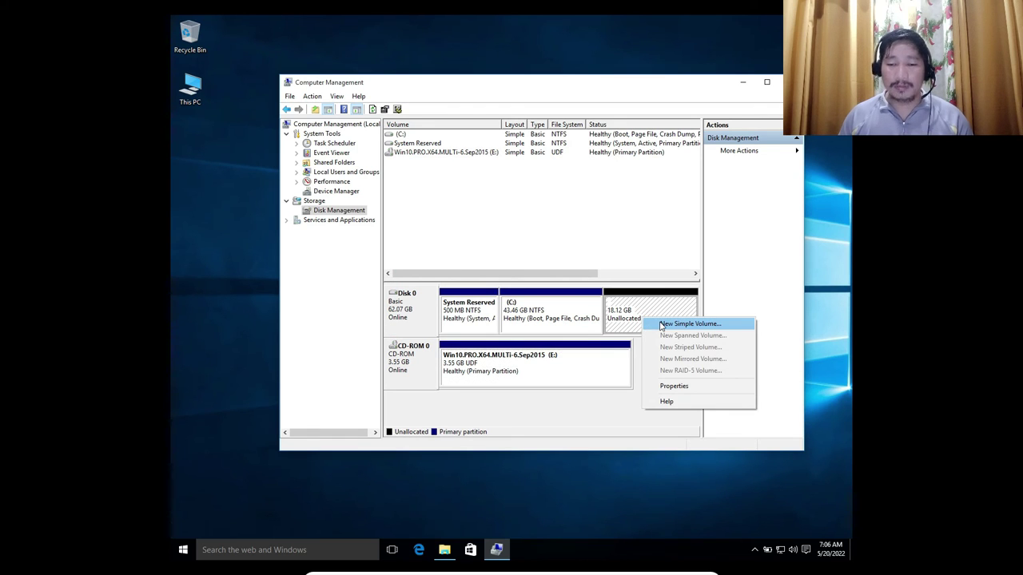
pyautogui.click(689, 324)
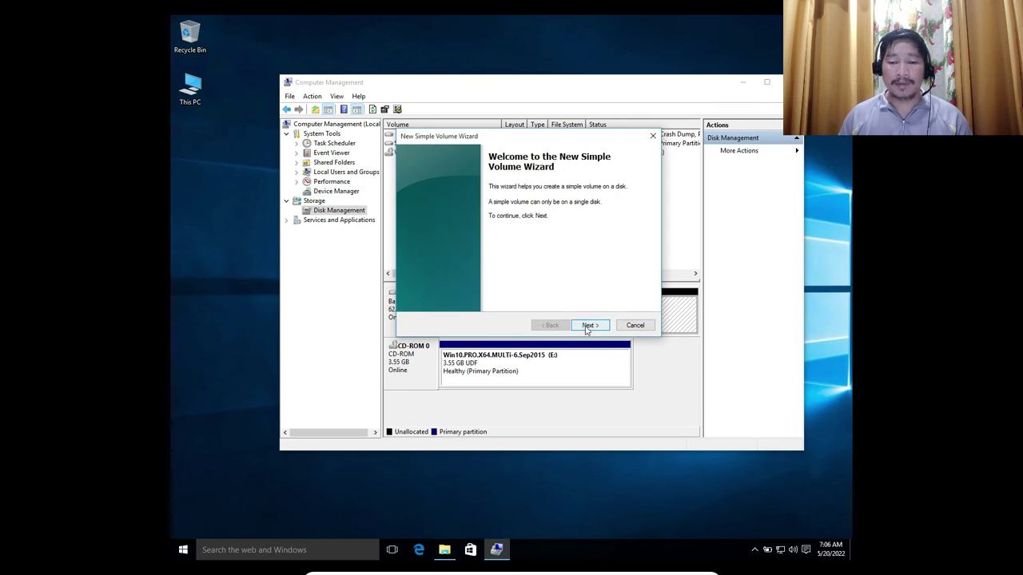
pyautogui.click(588, 326)
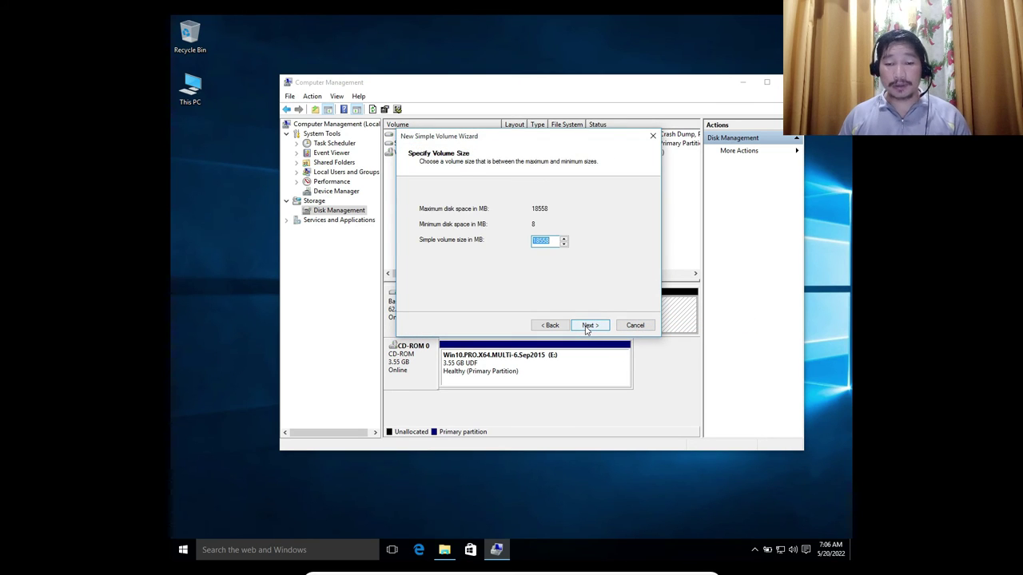
pyautogui.click(589, 325)
pyautogui.click(589, 326)
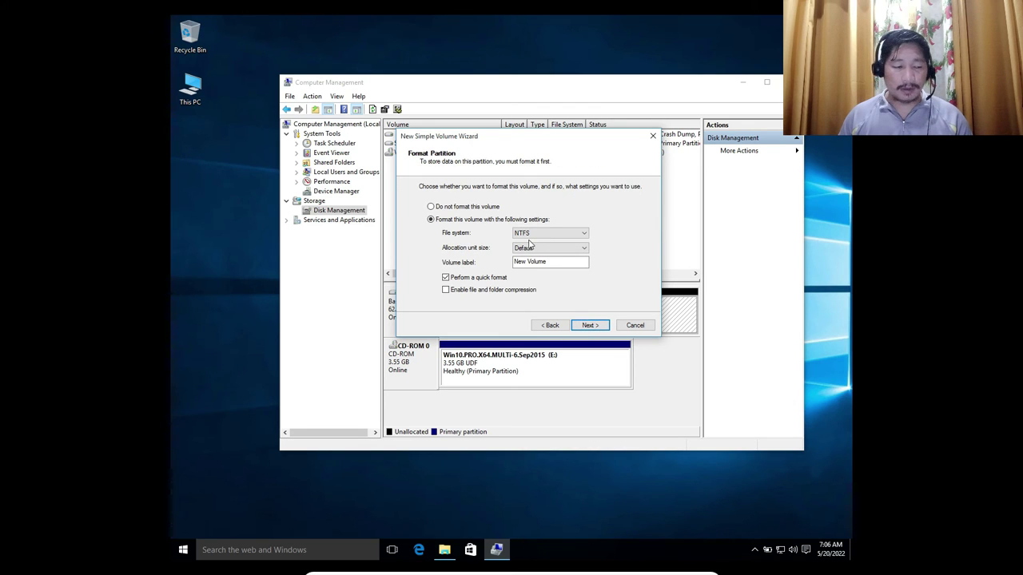
pyautogui.click(587, 328)
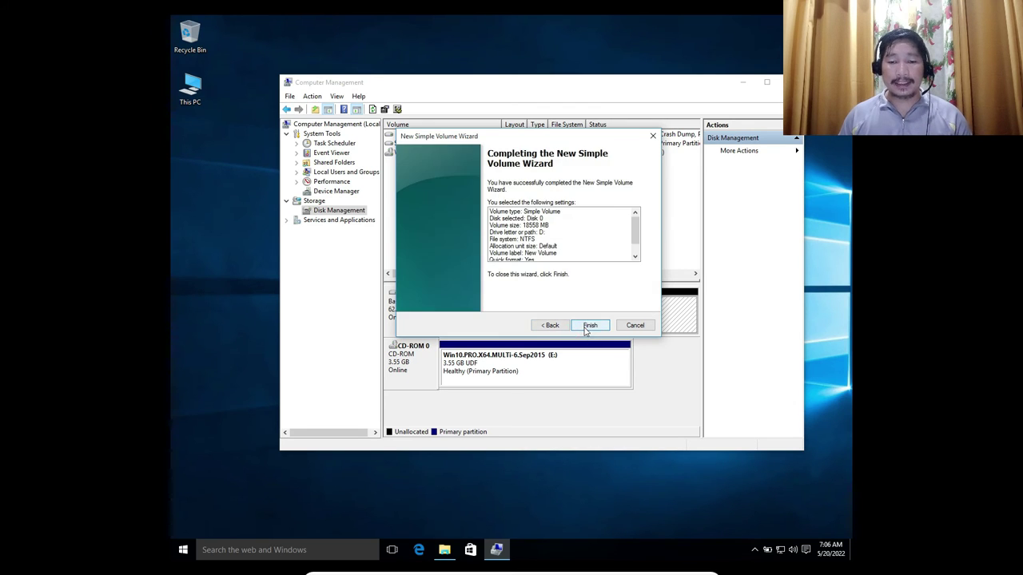
pyautogui.click(588, 328)
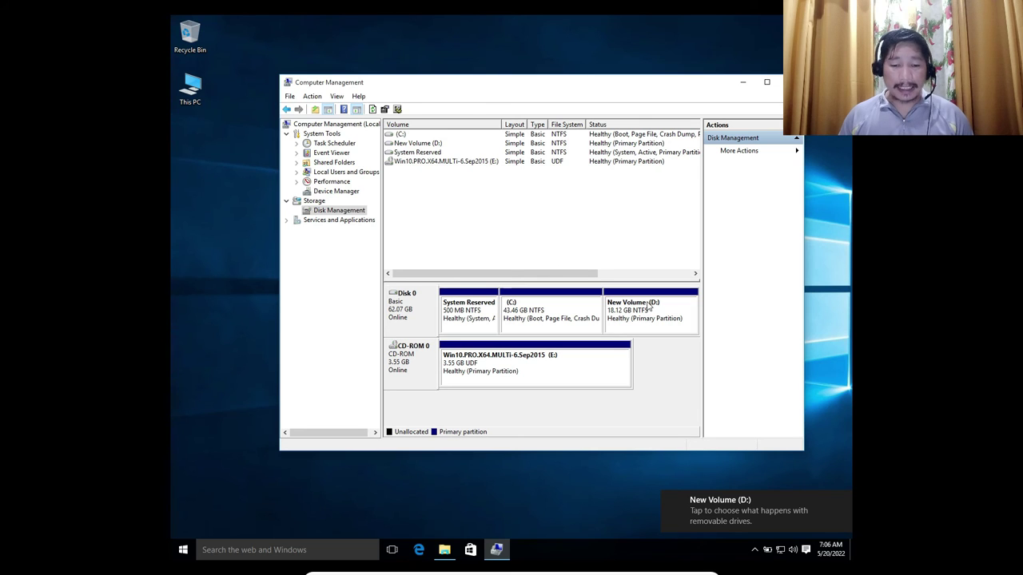
# Check the C: and D: drives in This PC, and open New Volume (D:) to view its contents before returning.
pyautogui.click(445, 549)
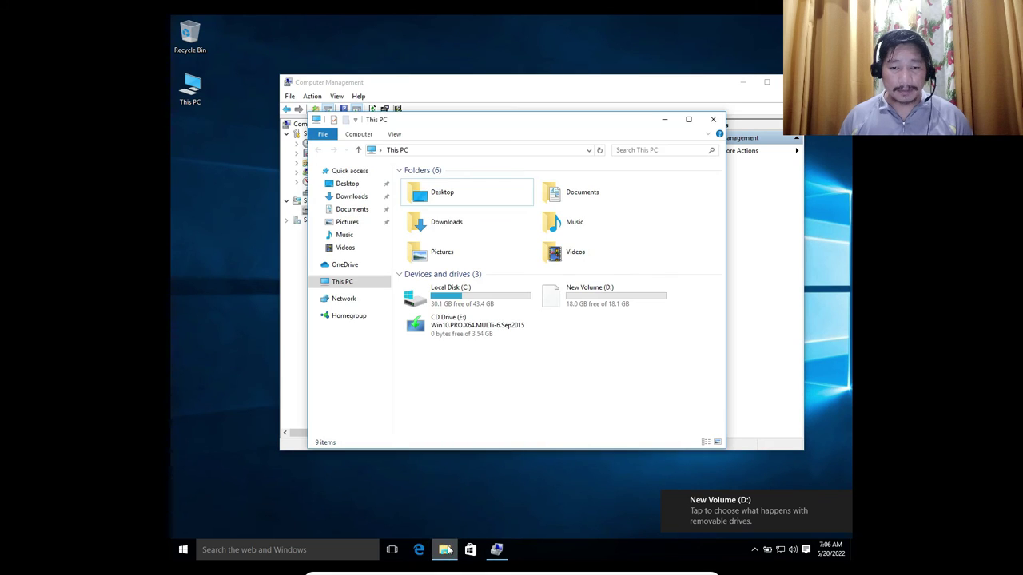
pyautogui.click(489, 302)
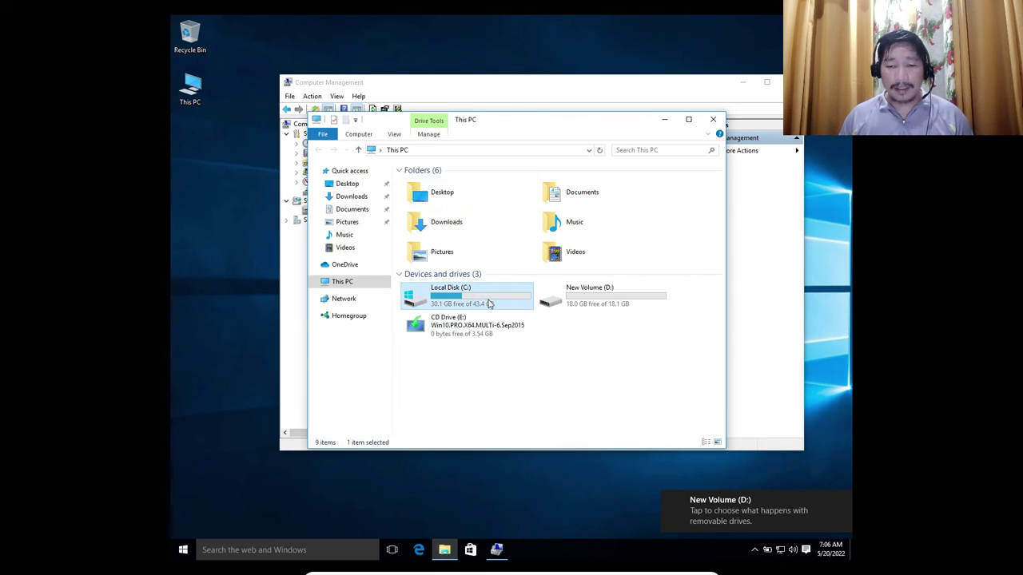
pyautogui.click(576, 297)
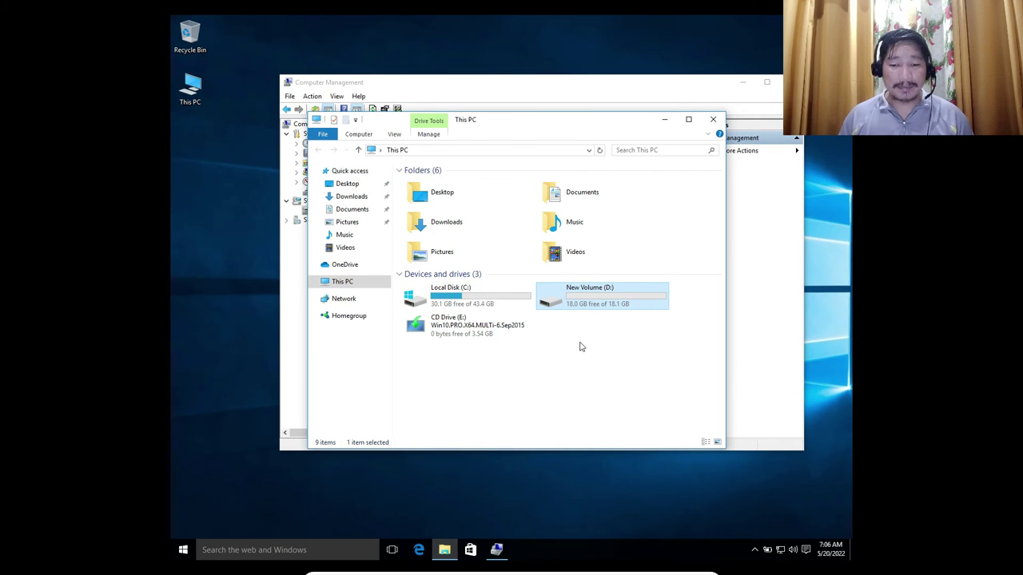
pyautogui.doubleClick(577, 295)
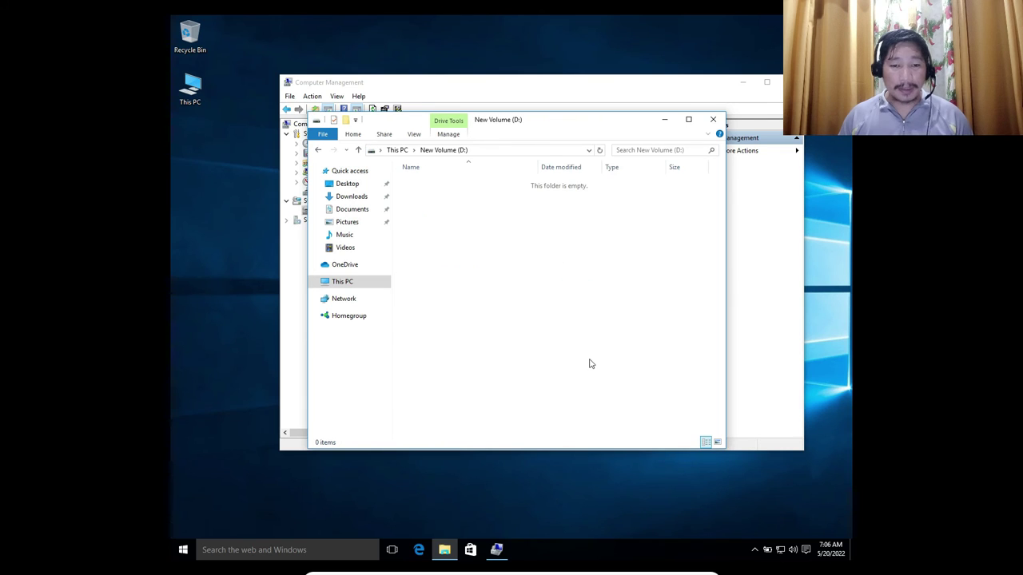
pyautogui.click(356, 151)
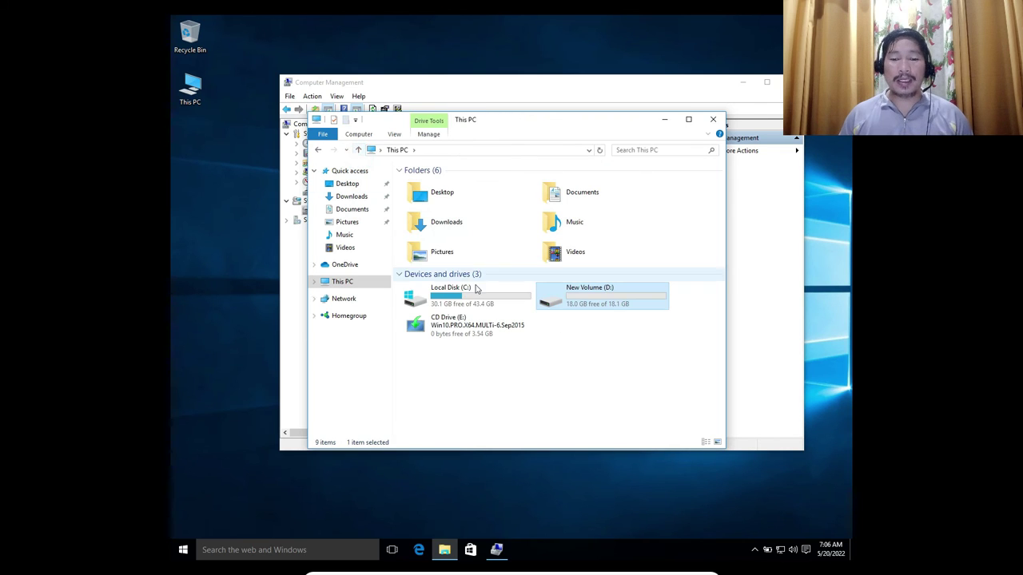
pyautogui.click(550, 371)
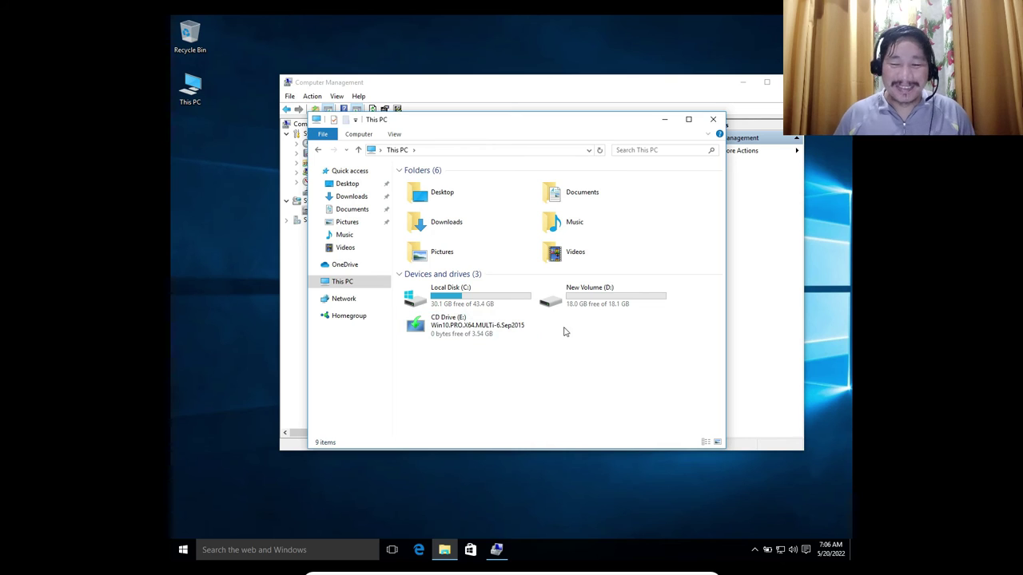
# Close This PC and Computer Management in the guest, and return the virtual machine to normal window mode.
pyautogui.click(713, 121)
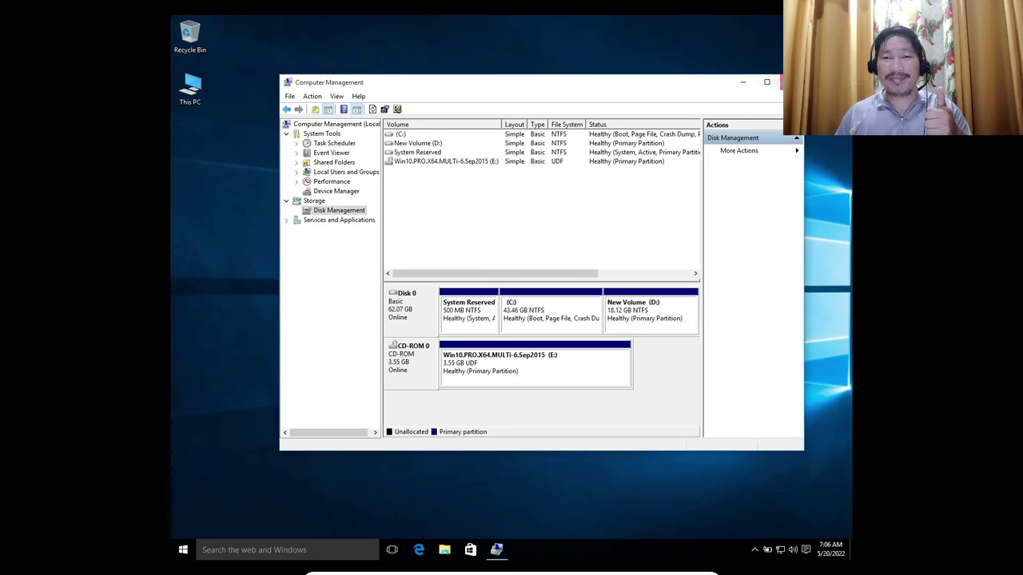
pyautogui.click(789, 82)
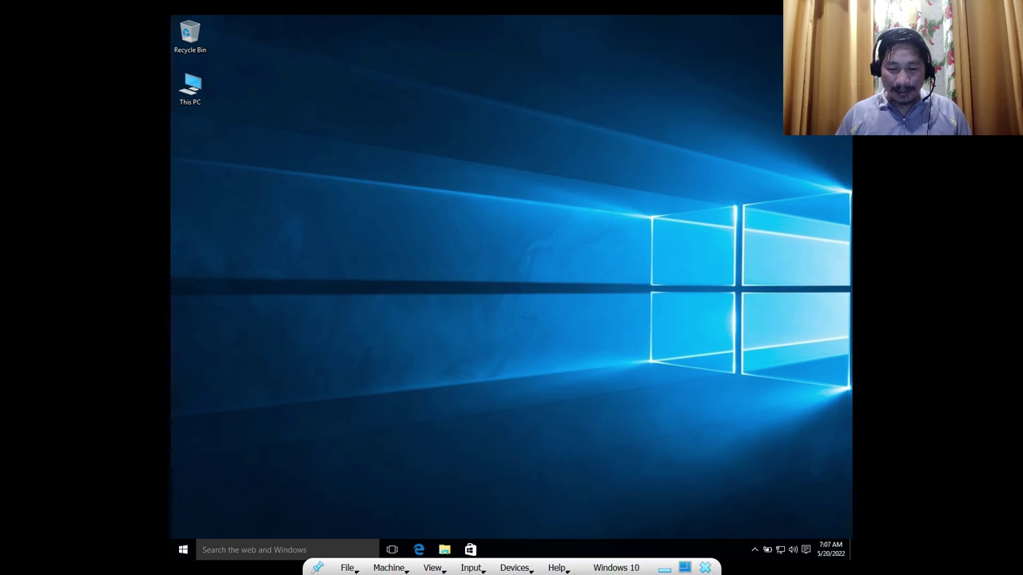
pyautogui.click(689, 560)
pyautogui.click(690, 559)
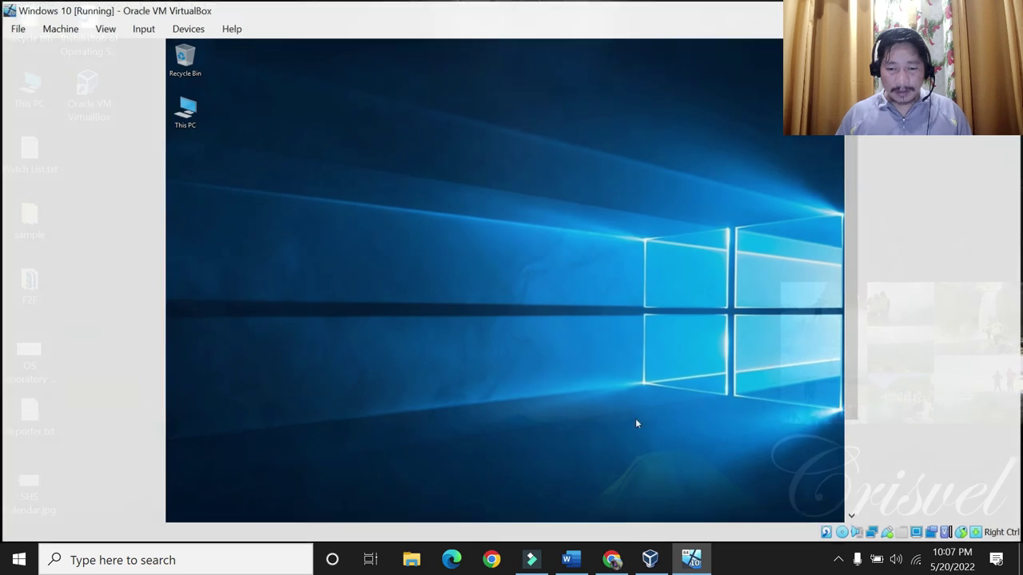
# Switch to the Word document and review the Install Operating System and Install Application Program items in the objectives list.
pyautogui.click(572, 559)
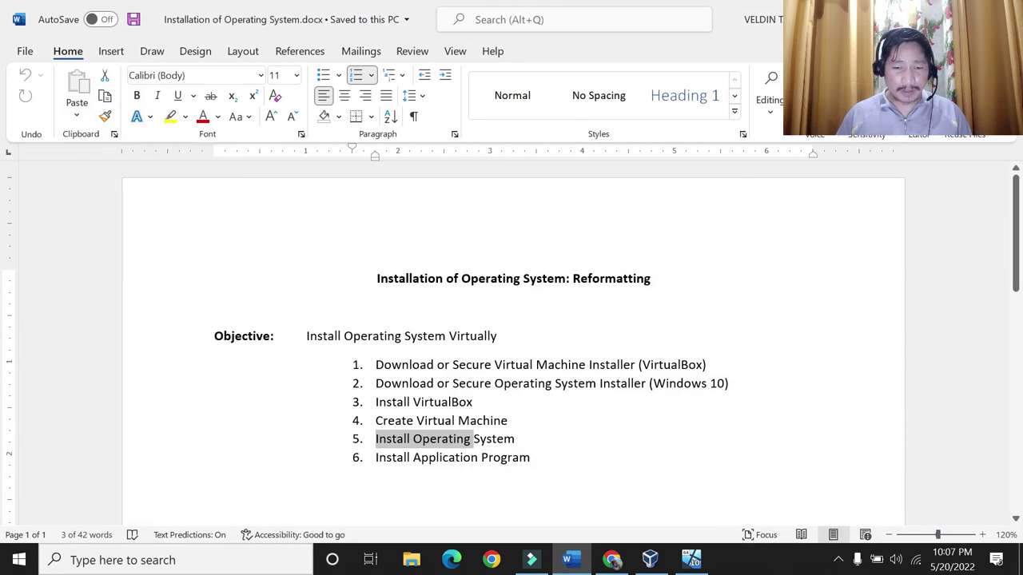
pyautogui.click(398, 439)
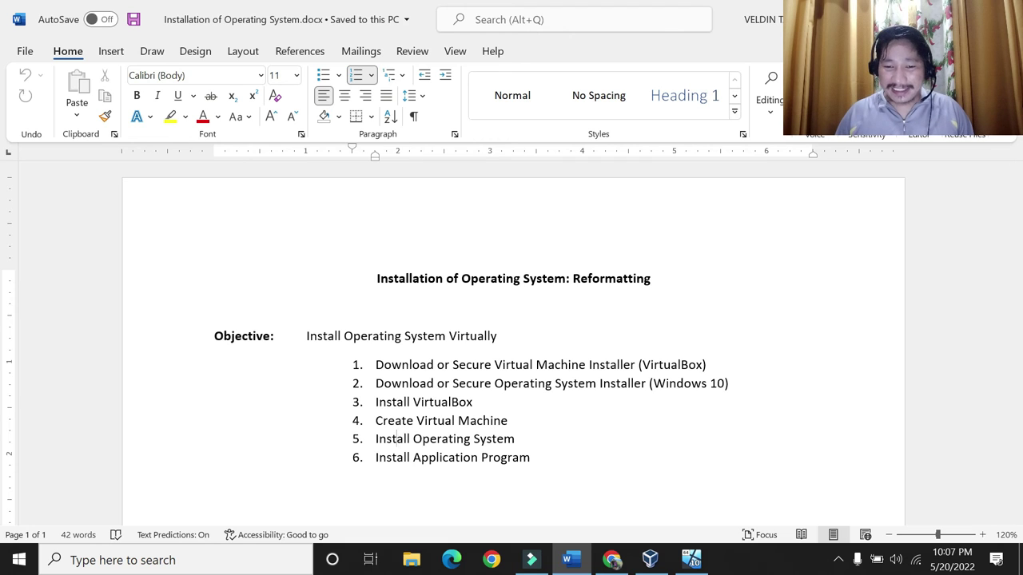
pyautogui.moveTo(376, 460)
pyautogui.mouseDown()
pyautogui.moveTo(478, 458)
pyautogui.moveTo(375, 459)
pyautogui.mouseUp()
pyautogui.click(468, 456)
pyautogui.click(839, 559)
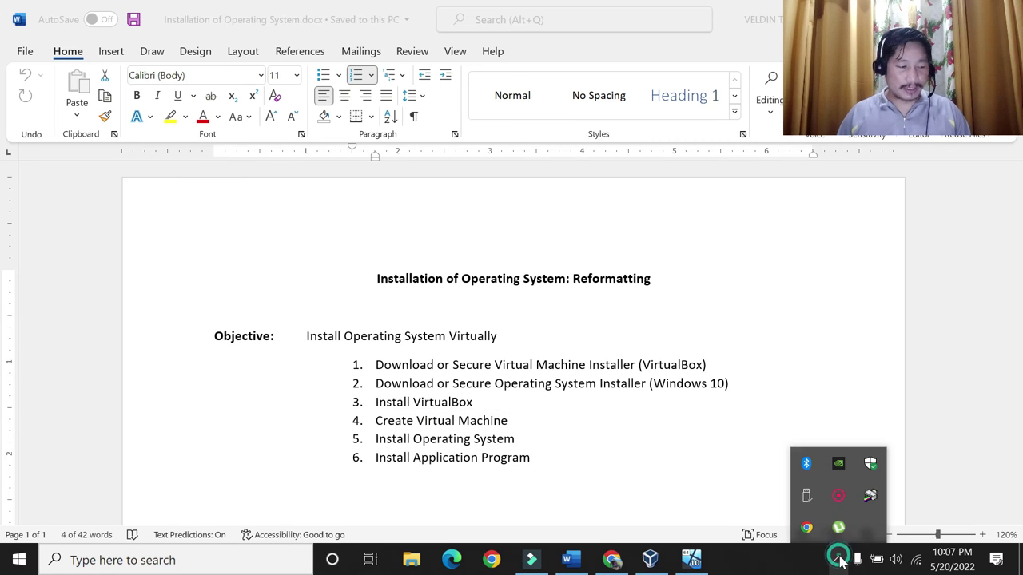
pyautogui.click(560, 464)
pyautogui.click(536, 455)
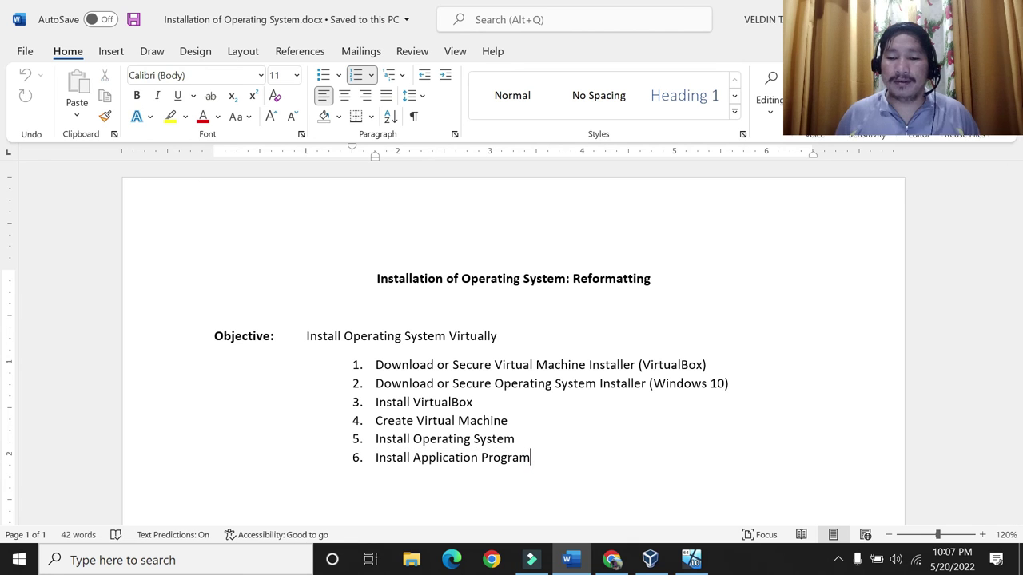
# Switch to the Windows 10 virtual machine and open filehippo.com in the guest's Microsoft Edge browser.
pyautogui.hotkey('alt', 'Tab')
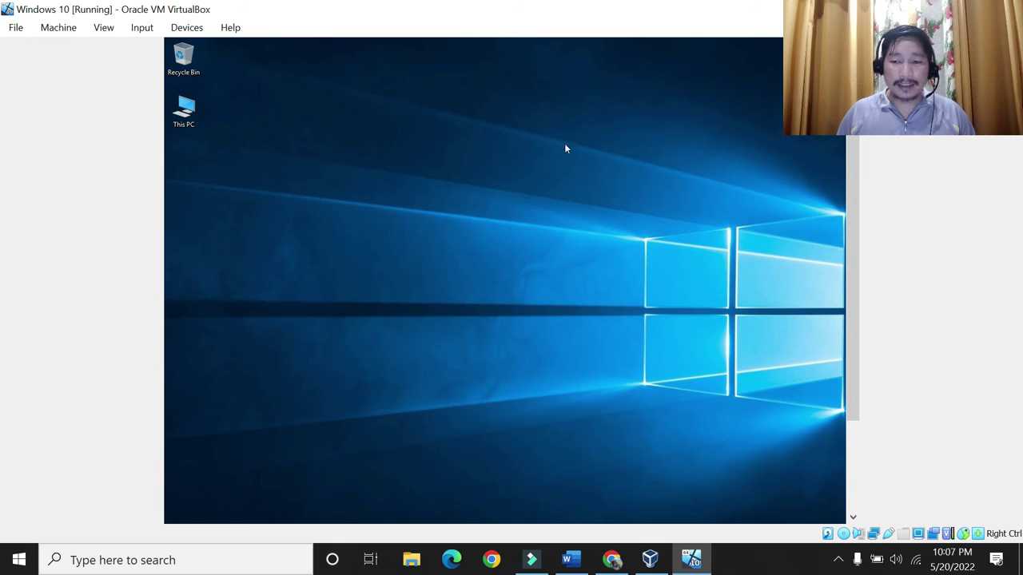
pyautogui.moveTo(860, 230); pyautogui.dragTo(859, 362)
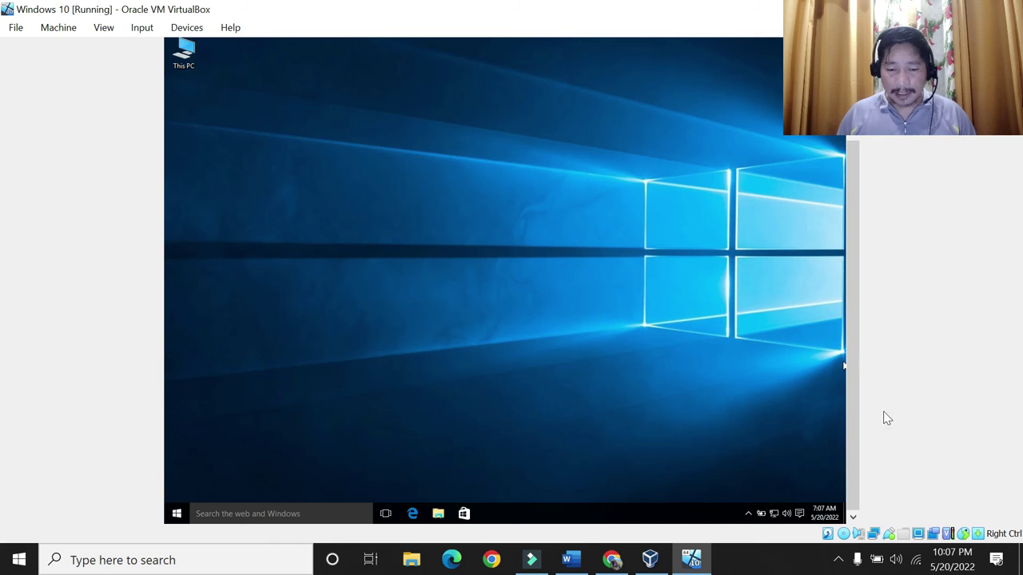
pyautogui.click(412, 514)
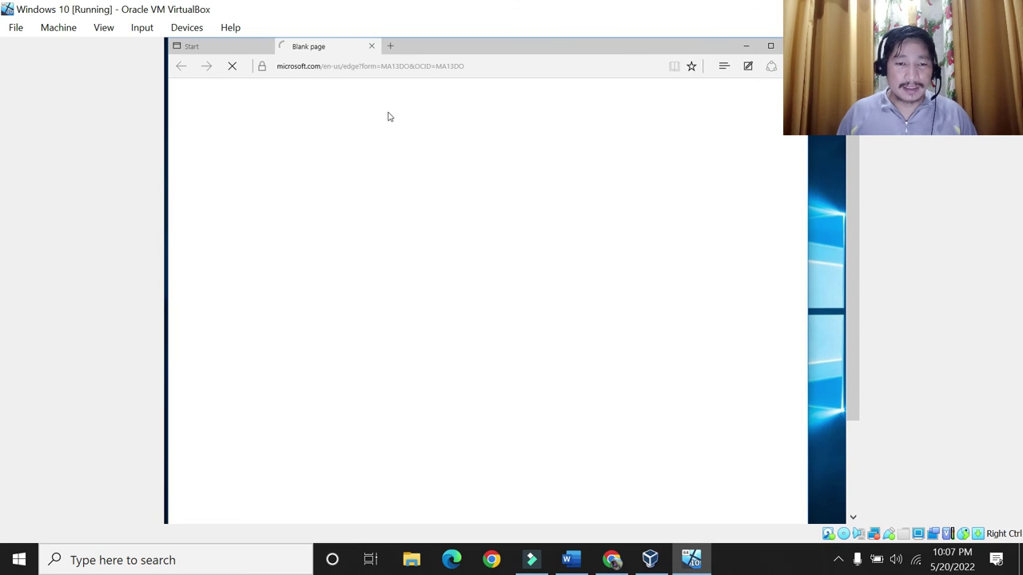
pyautogui.click(491, 67)
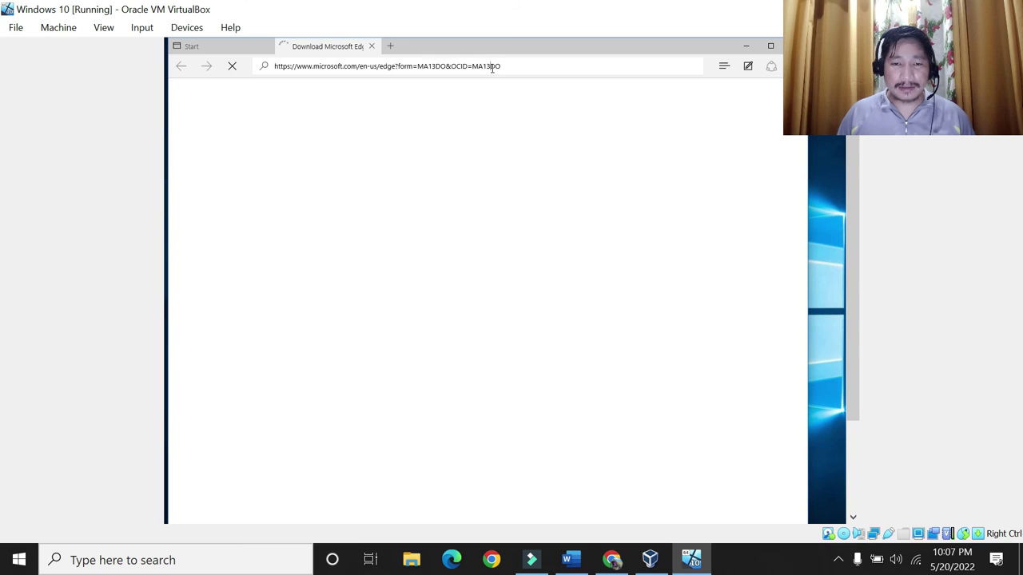
pyautogui.write('fi')
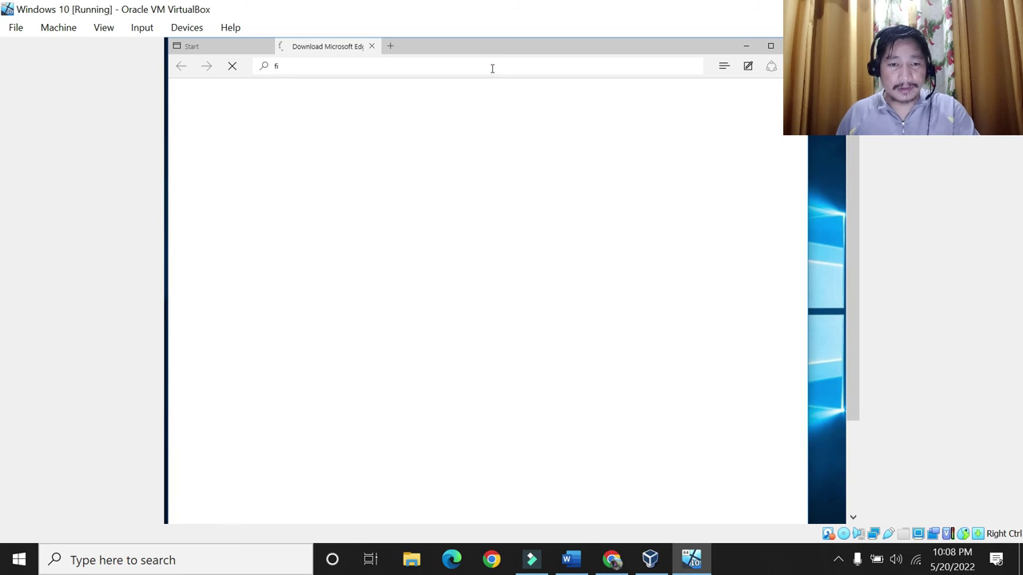
pyautogui.write('lehi')
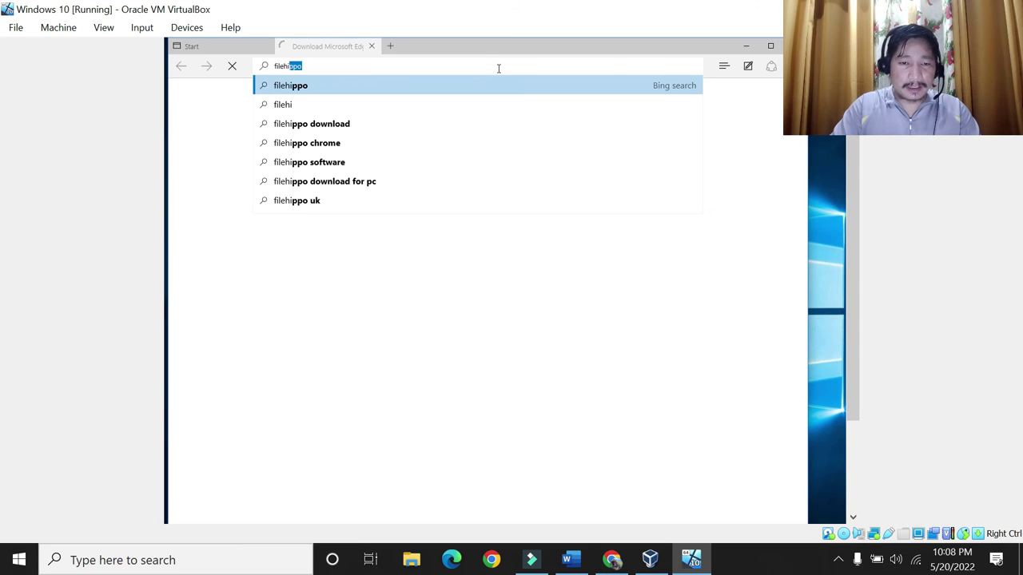
pyautogui.write('ppo.com')
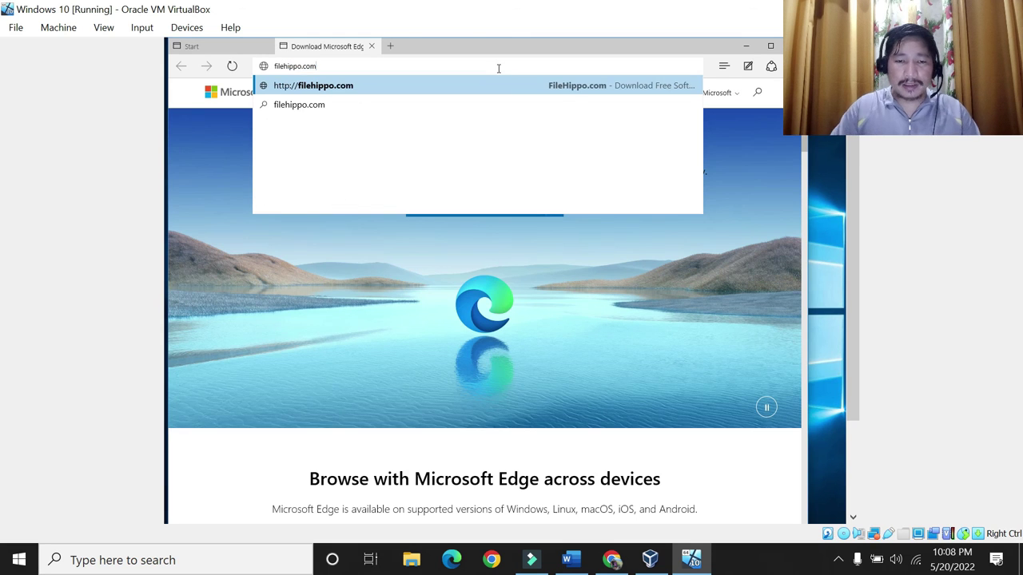
pyautogui.press('Return')
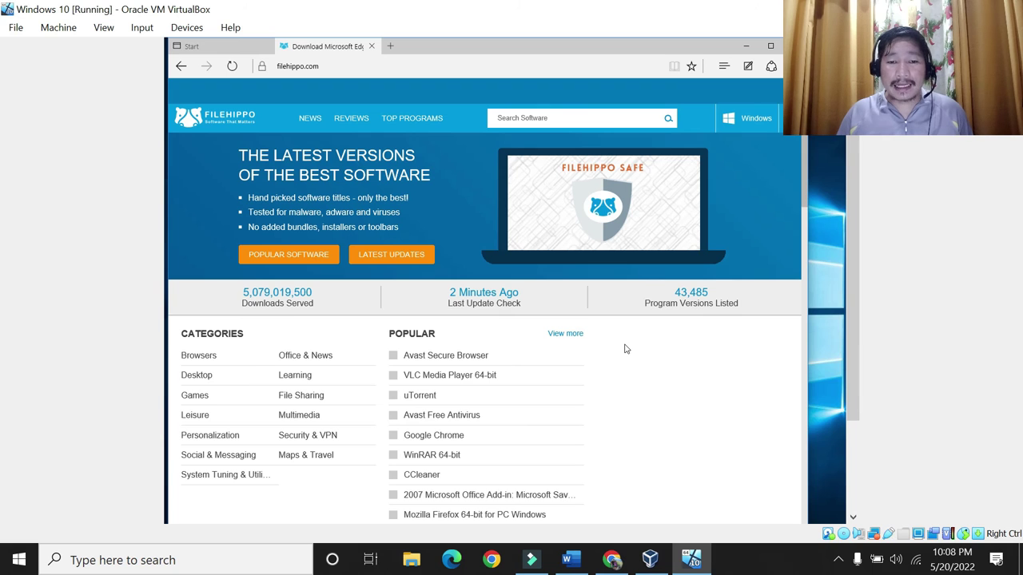
# Download VLC Media Player 64-bit from FileHippo's Popular list, declining the Avast Free Antivirus offer and dismissing the banner advertisement.
pyautogui.scroll(-4, 626, 349)
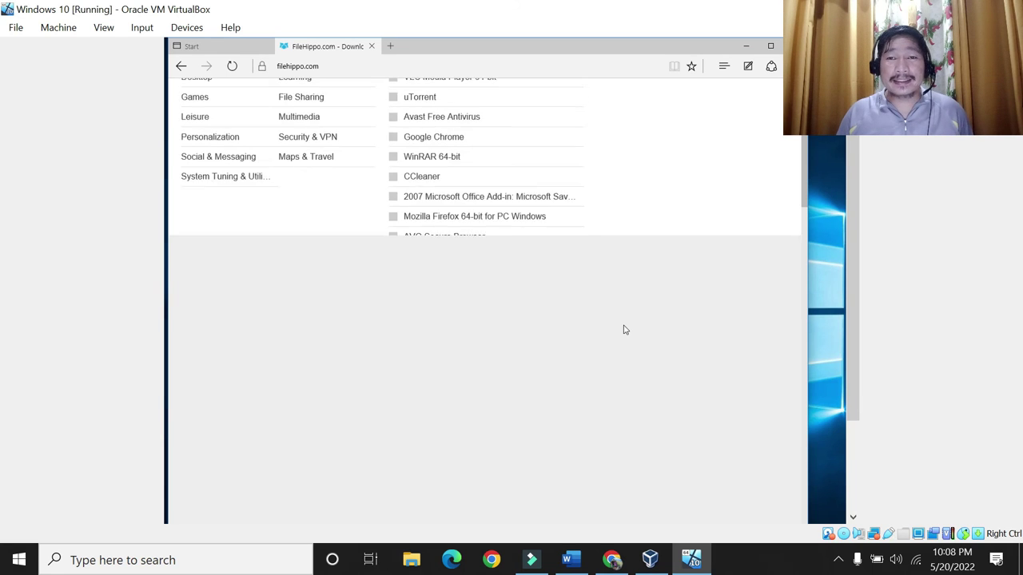
pyautogui.scroll(2, 576, 300)
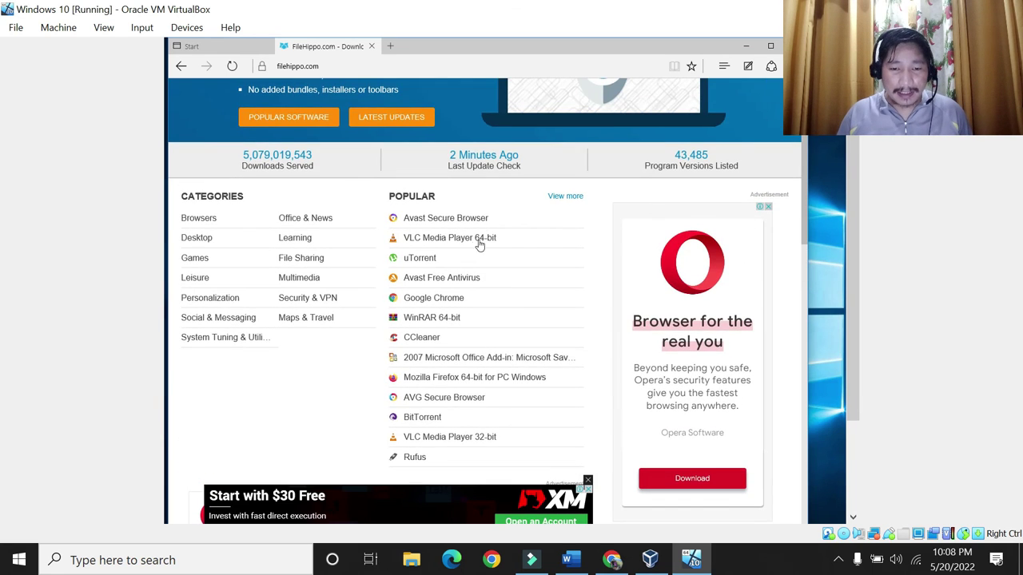
pyautogui.click(428, 245)
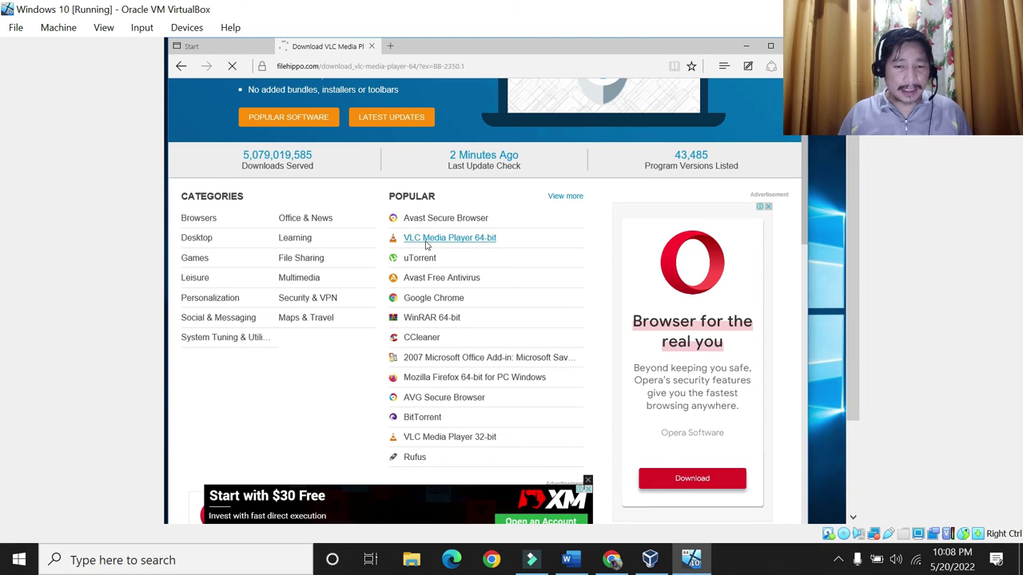
pyautogui.click(508, 197)
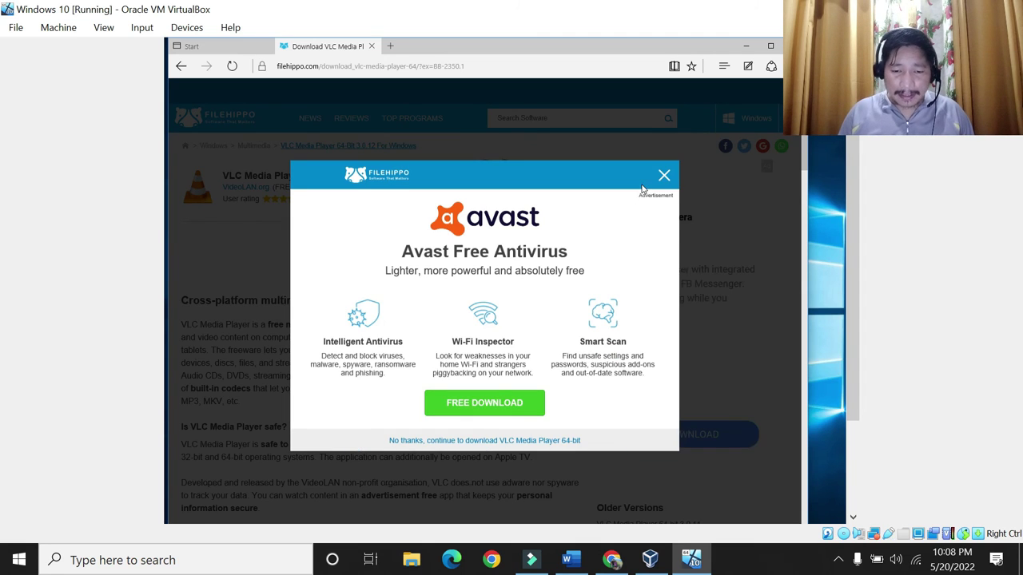
pyautogui.click(445, 442)
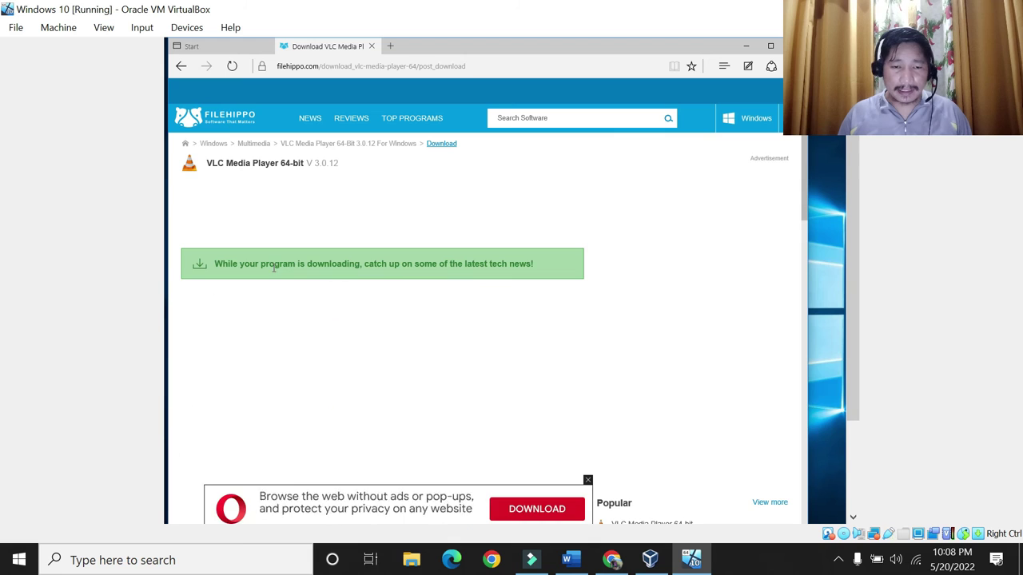
pyautogui.click(587, 481)
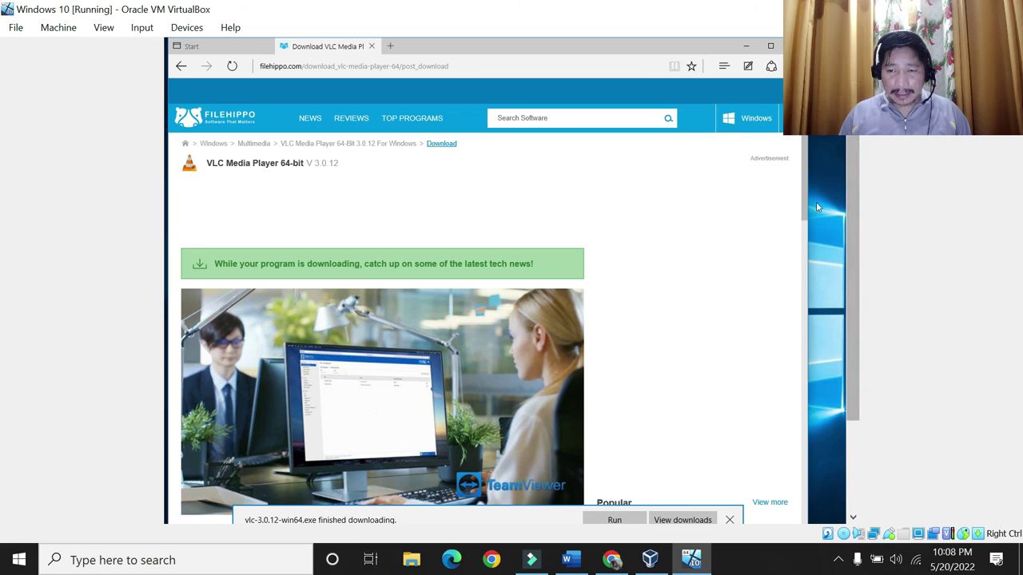
# Close the guest's Edge browser with all of its tabs.
pyautogui.moveTo(853, 295); pyautogui.dragTo(856, 392)
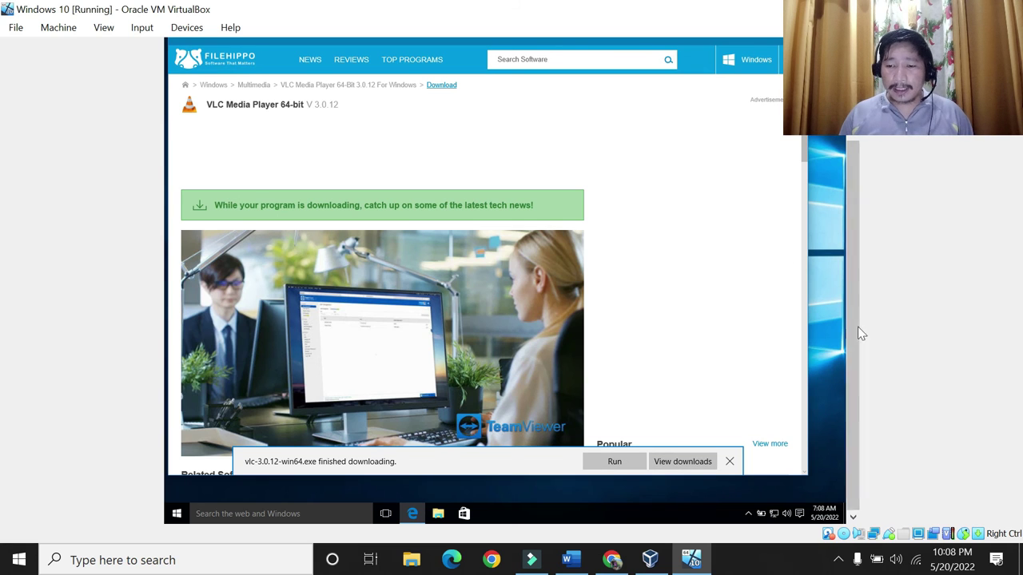
pyautogui.scroll(3, 852, 341)
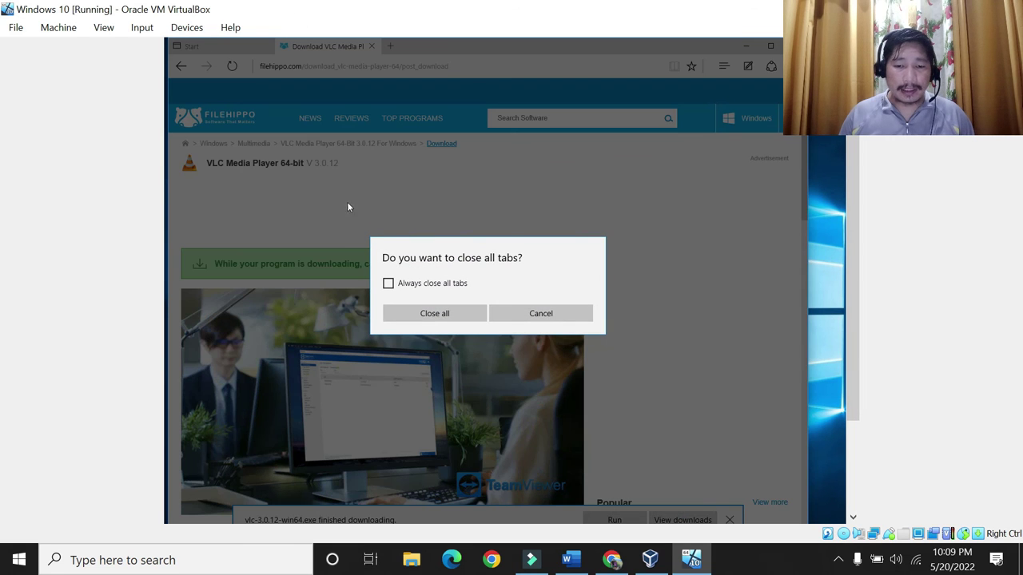
pyautogui.click(448, 322)
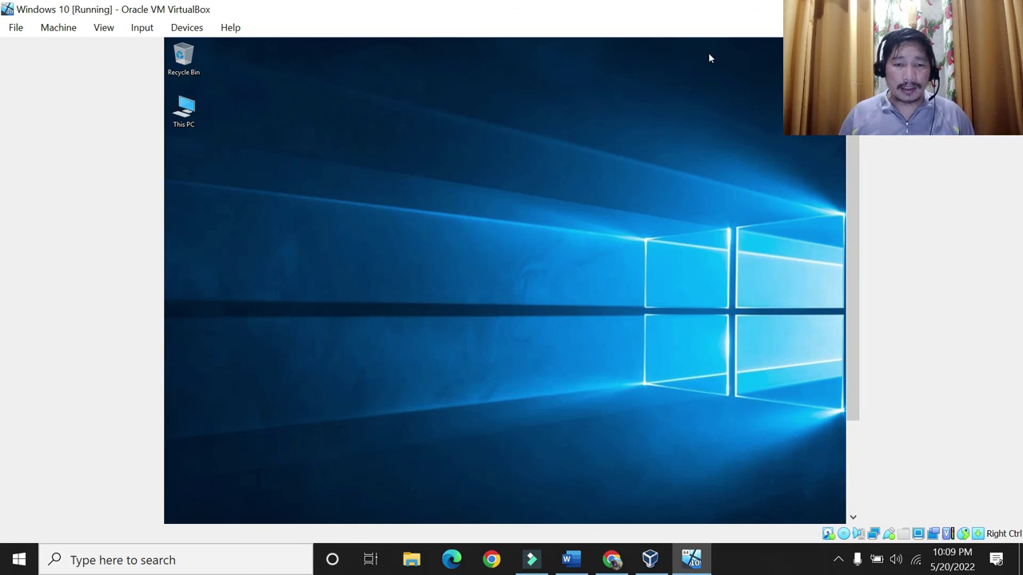
# Check the vlc-3.0.12-win64 installer in the guest's Downloads folder through This PC, and minimize the window.
pyautogui.doubleClick(183, 110)
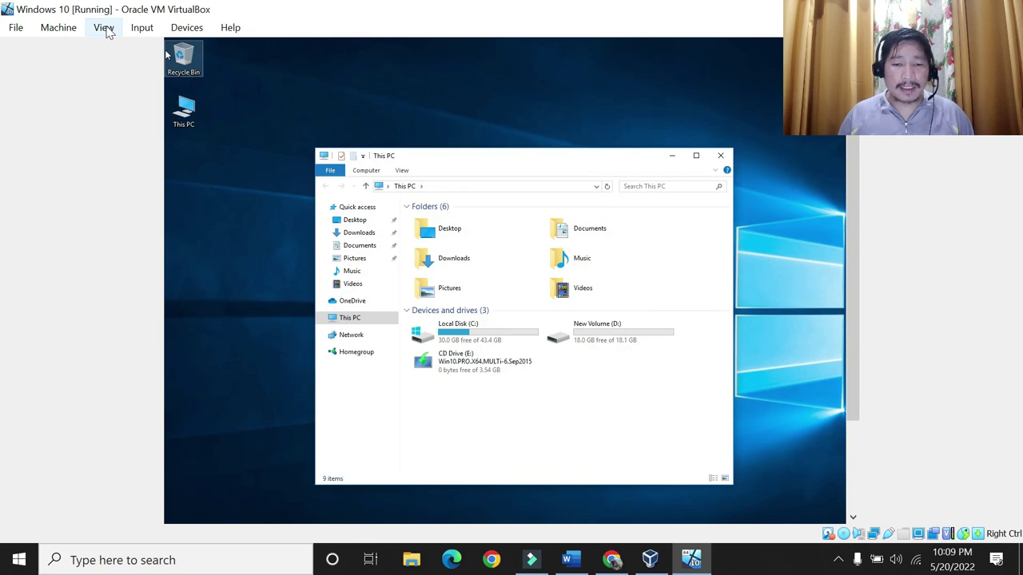
pyautogui.click(358, 232)
pyautogui.click(443, 226)
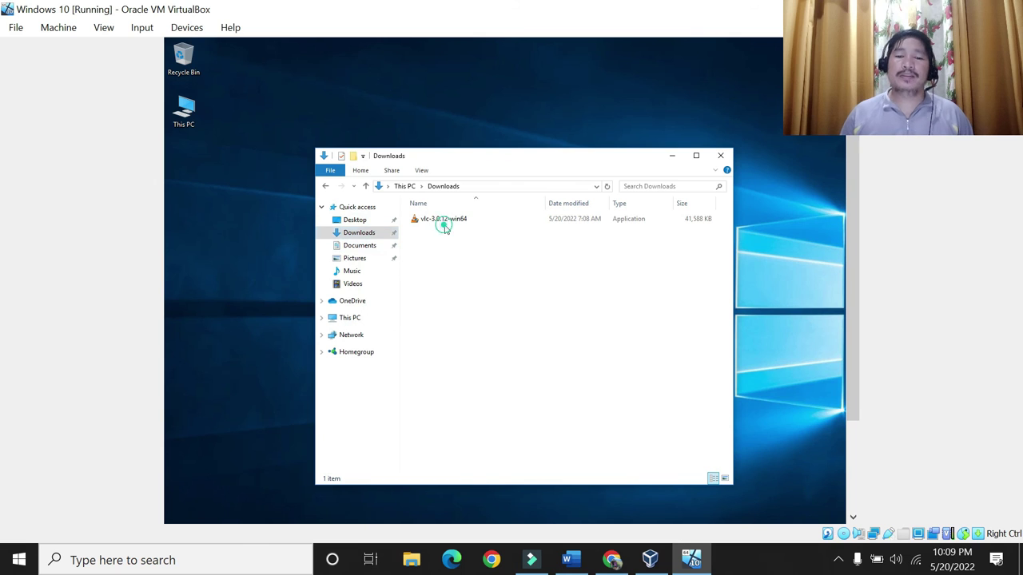
pyautogui.click(672, 156)
# Open the guest's Start menu, dismiss it and refresh the desktop several times.
pyautogui.moveTo(857, 344); pyautogui.dragTo(866, 409)
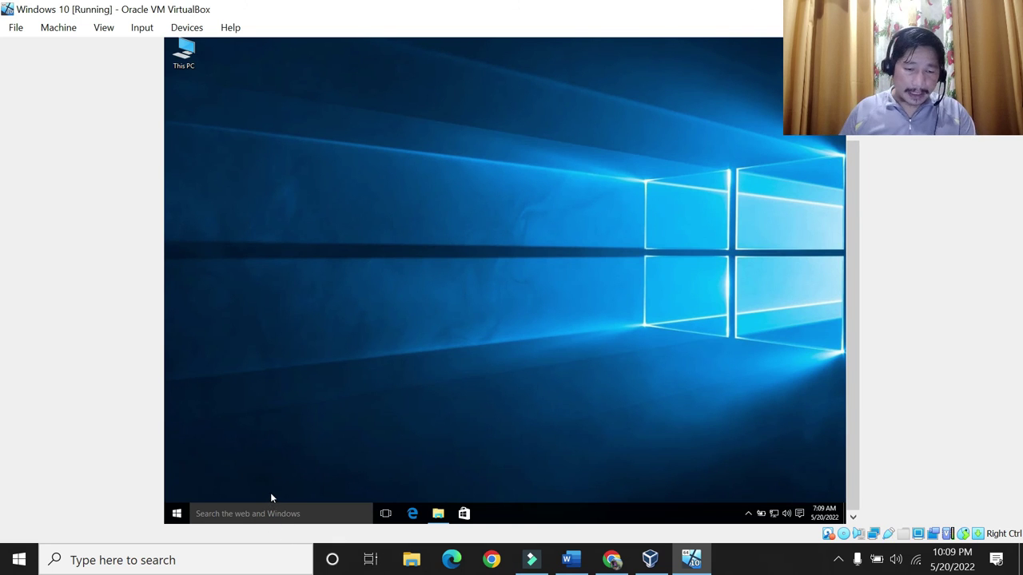
pyautogui.click(249, 514)
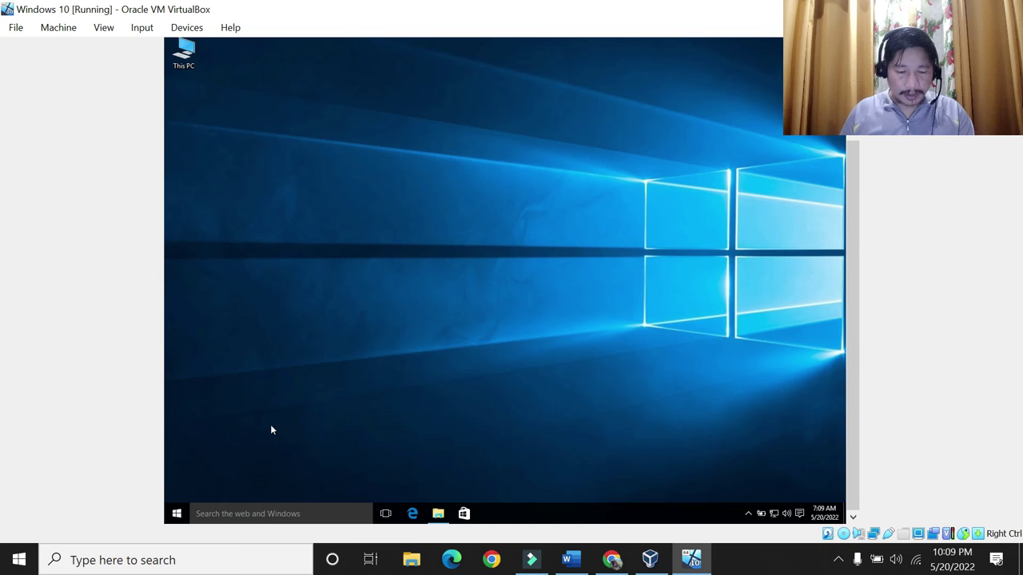
pyautogui.press('super')
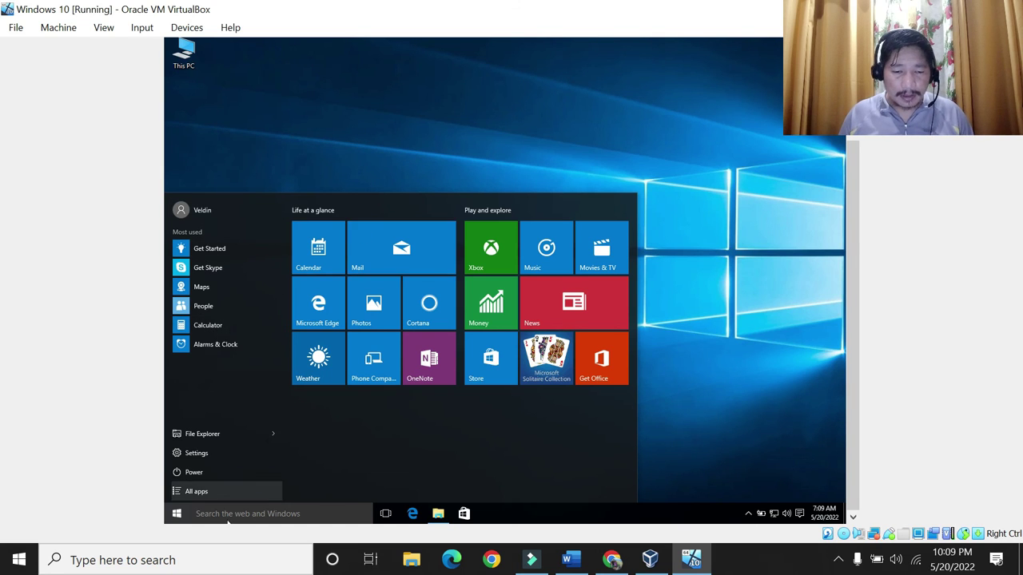
pyautogui.rightClick(706, 219)
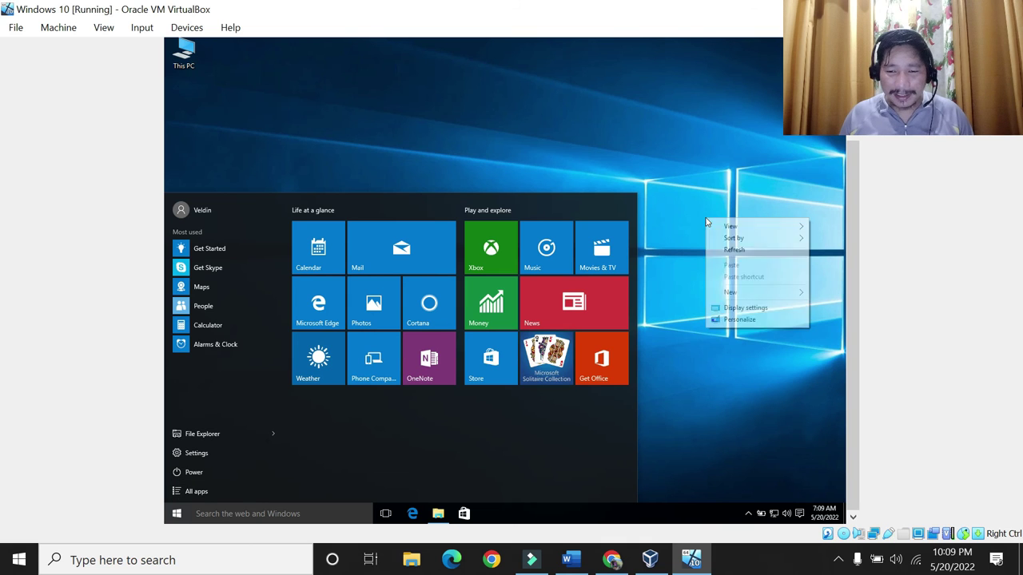
pyautogui.click(733, 250)
pyautogui.rightClick(481, 174)
pyautogui.click(505, 206)
pyautogui.rightClick(508, 244)
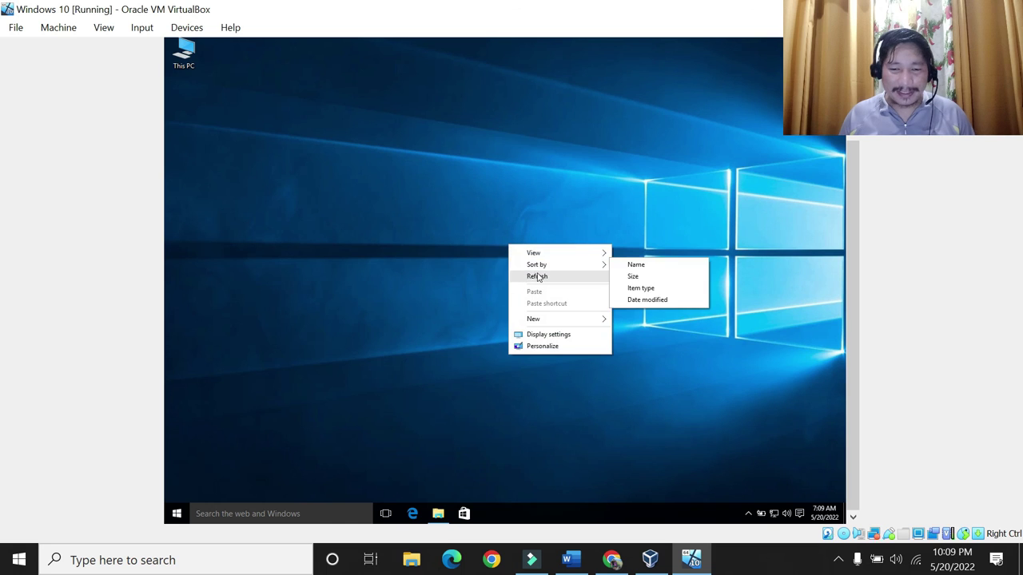
pyautogui.click(536, 276)
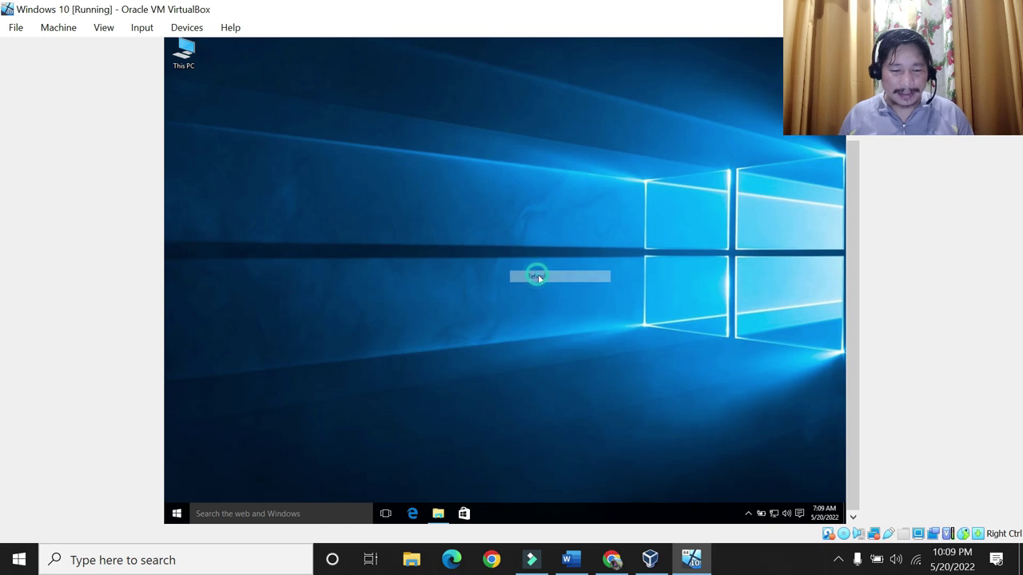
# Search for "control", open Control Panel's Uninstall a program page, examine the guest's installed programs in full view, and minimize the window.
pyautogui.click(237, 514)
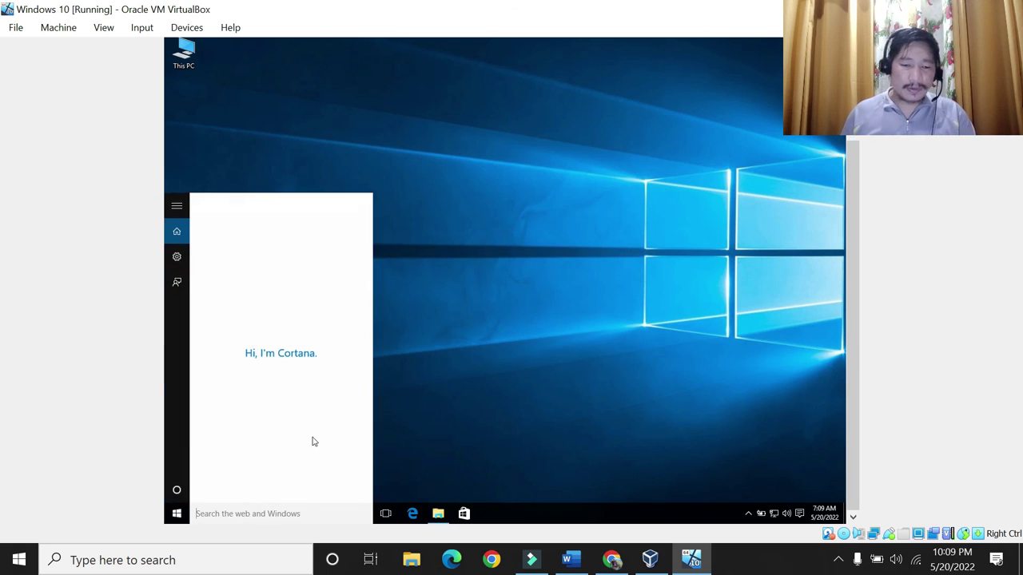
pyautogui.write('con')
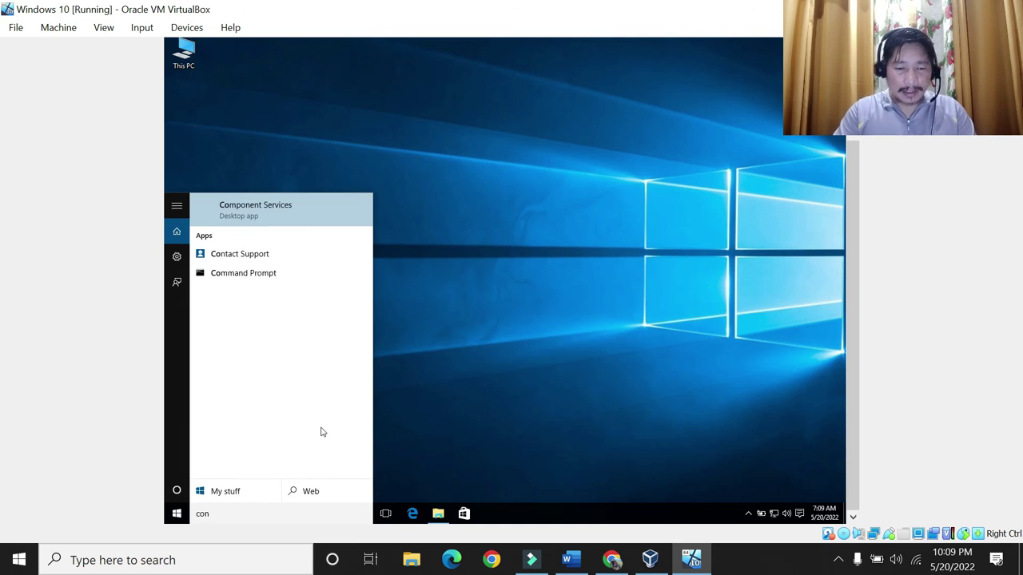
pyautogui.write('trol')
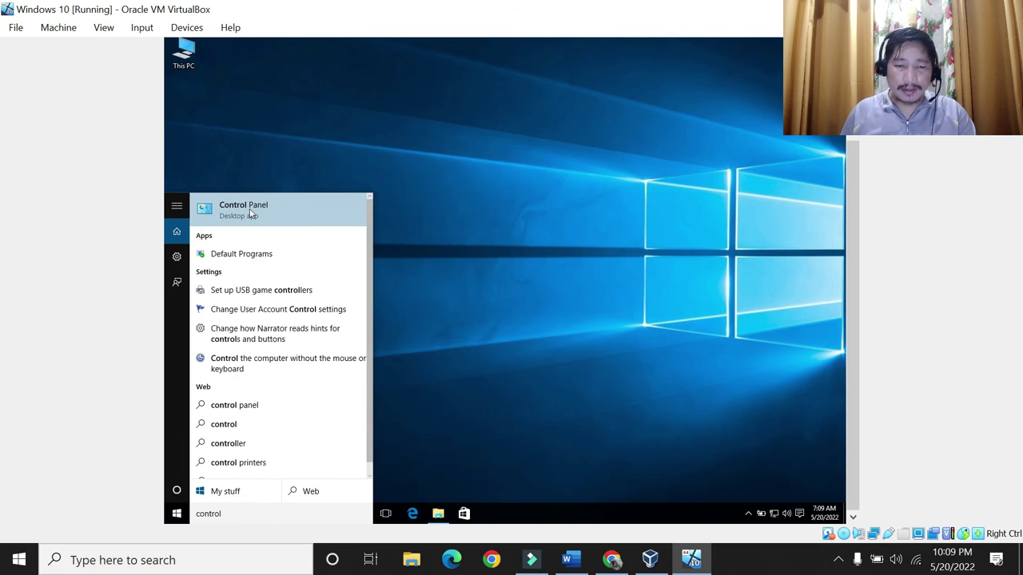
pyautogui.click(243, 206)
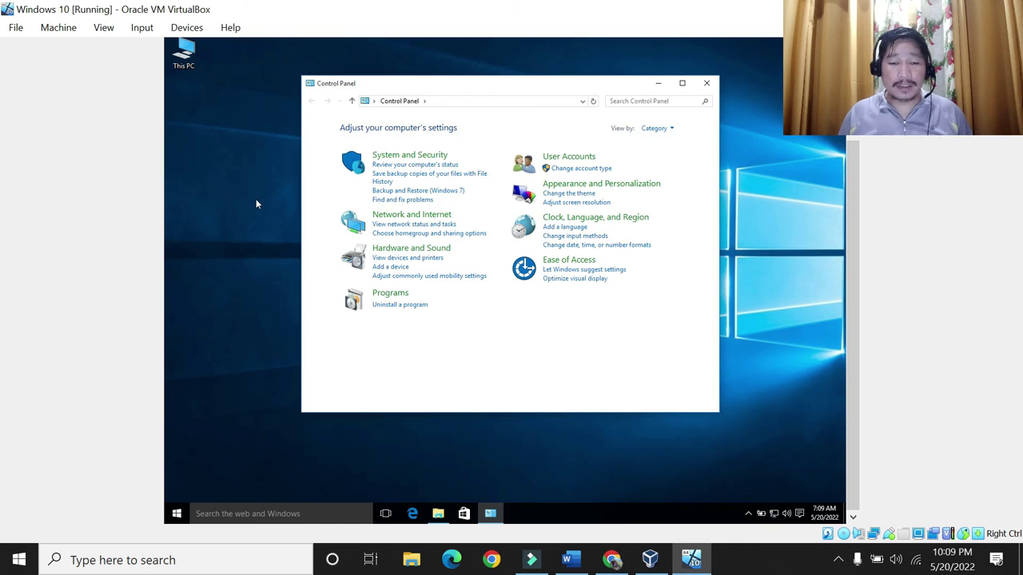
pyautogui.click(388, 307)
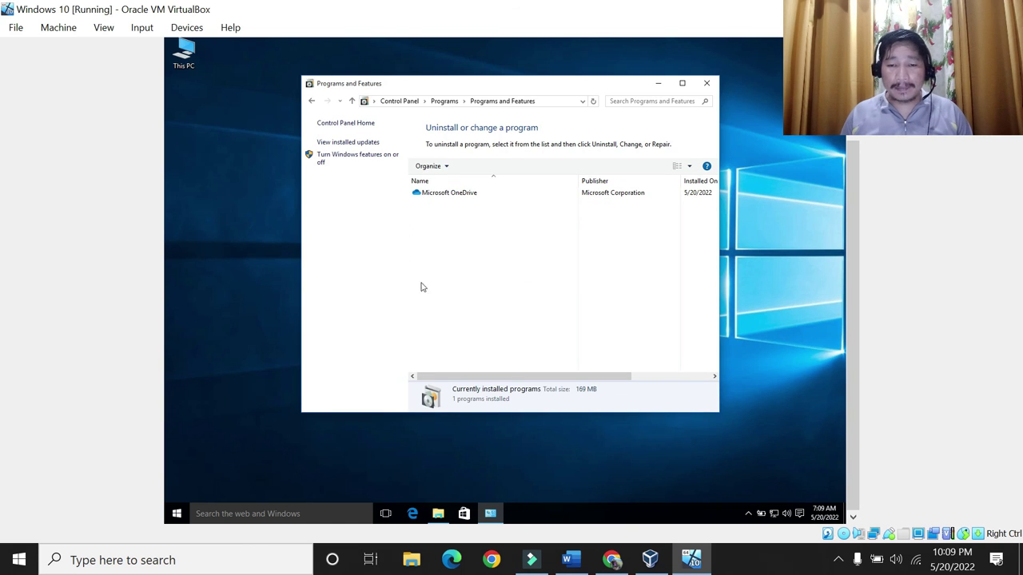
pyautogui.click(682, 83)
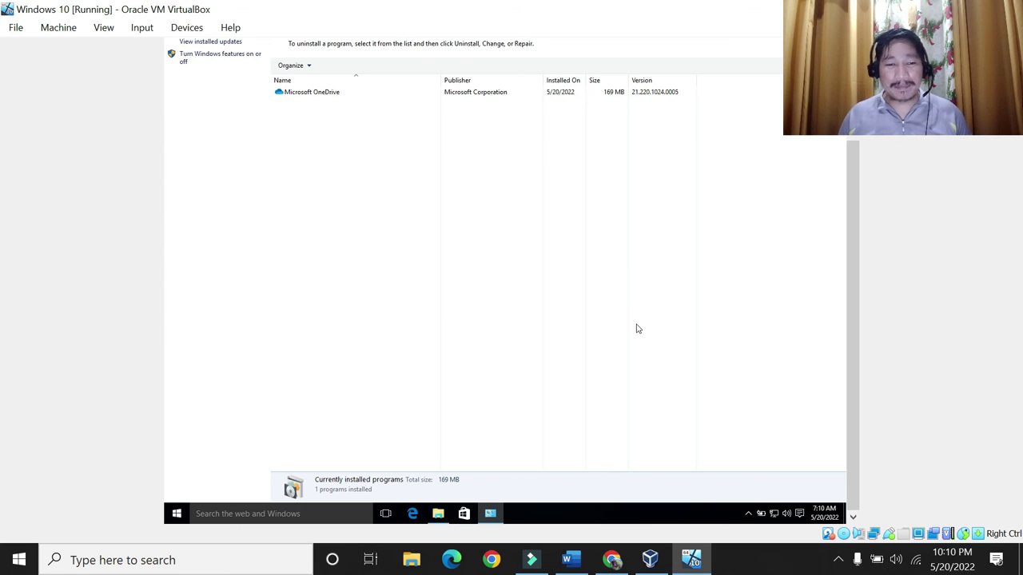
pyautogui.moveTo(855, 343); pyautogui.dragTo(667, 80)
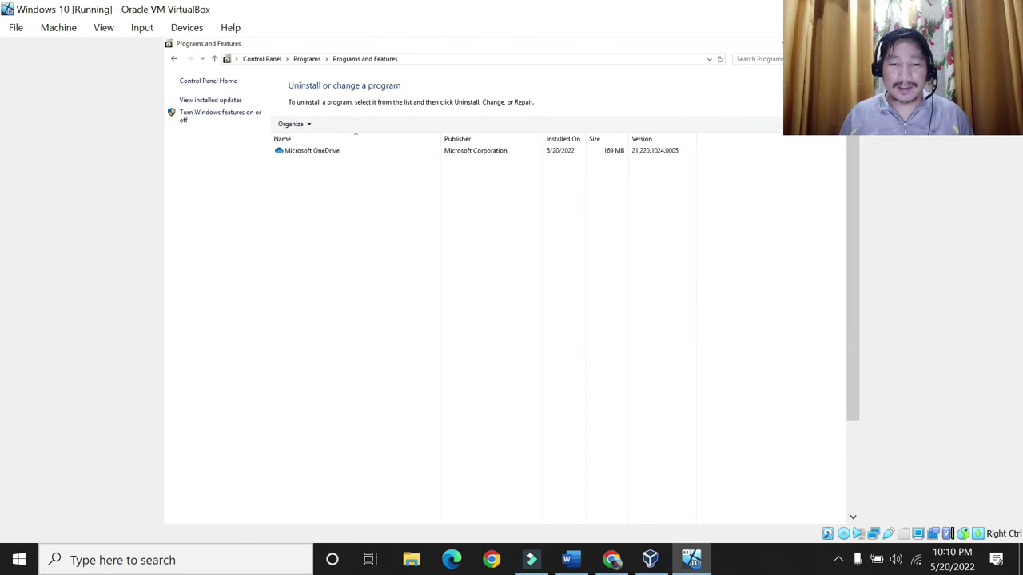
pyautogui.doubleClick(751, 43)
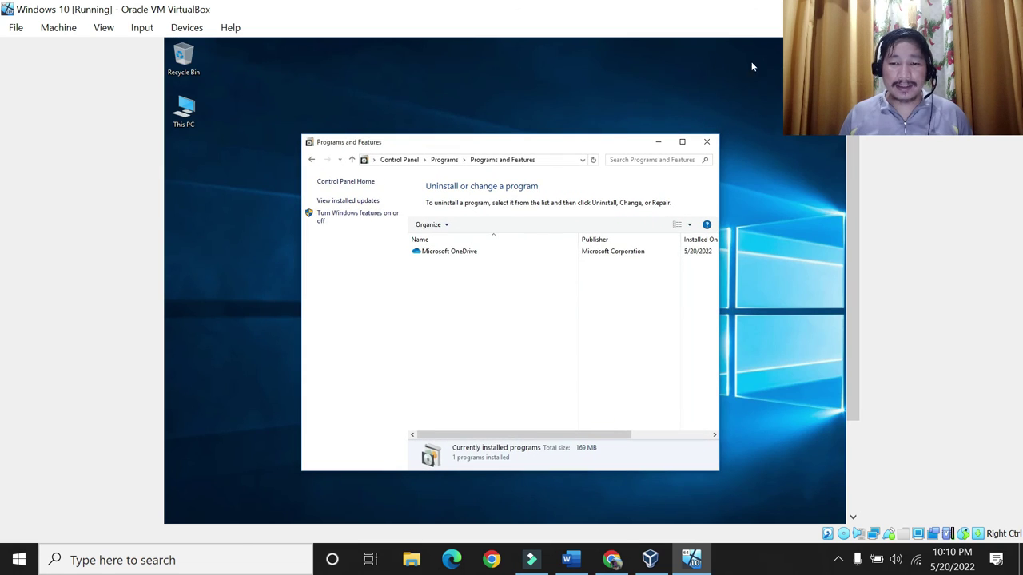
pyautogui.click(657, 144)
# Launch the vlc-3.0.12-win64 installer from the guest's Downloads folder.
pyautogui.doubleClick(189, 120)
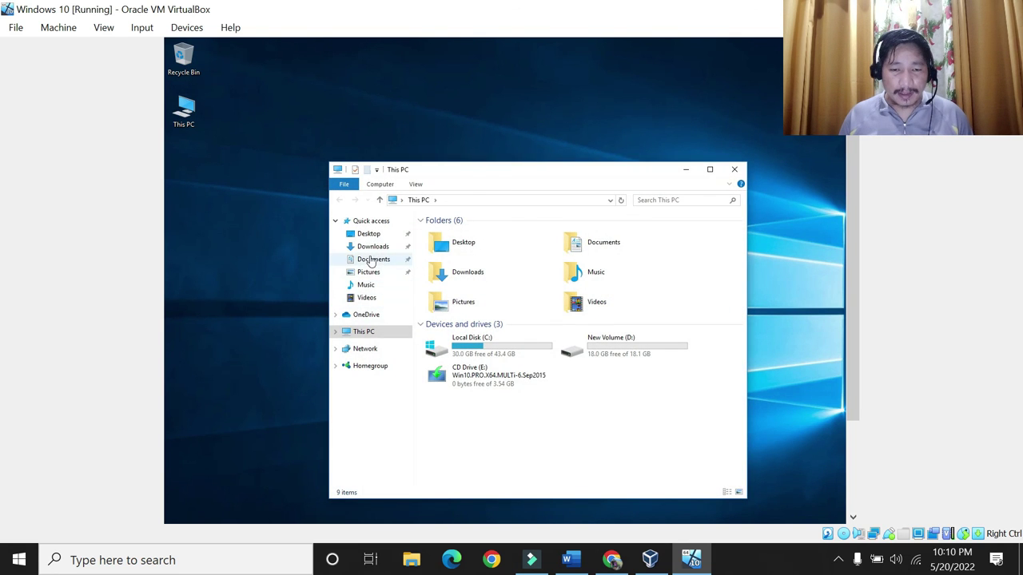
pyautogui.click(370, 247)
pyautogui.doubleClick(457, 236)
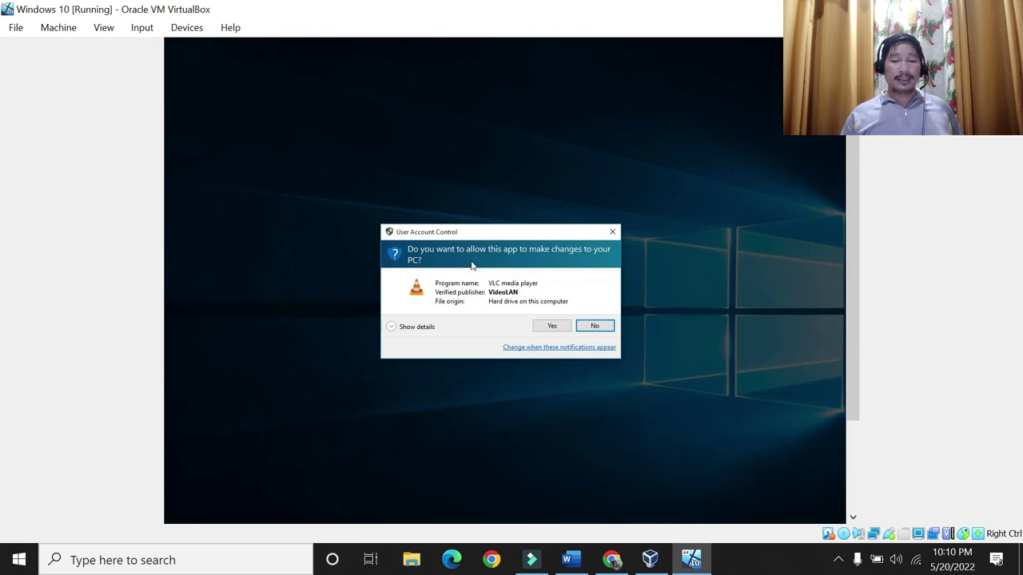
# Allow the VLC installer to make changes, and install it with the default components into C:\Program Files\VideoLAN\VLC.
pyautogui.click(550, 325)
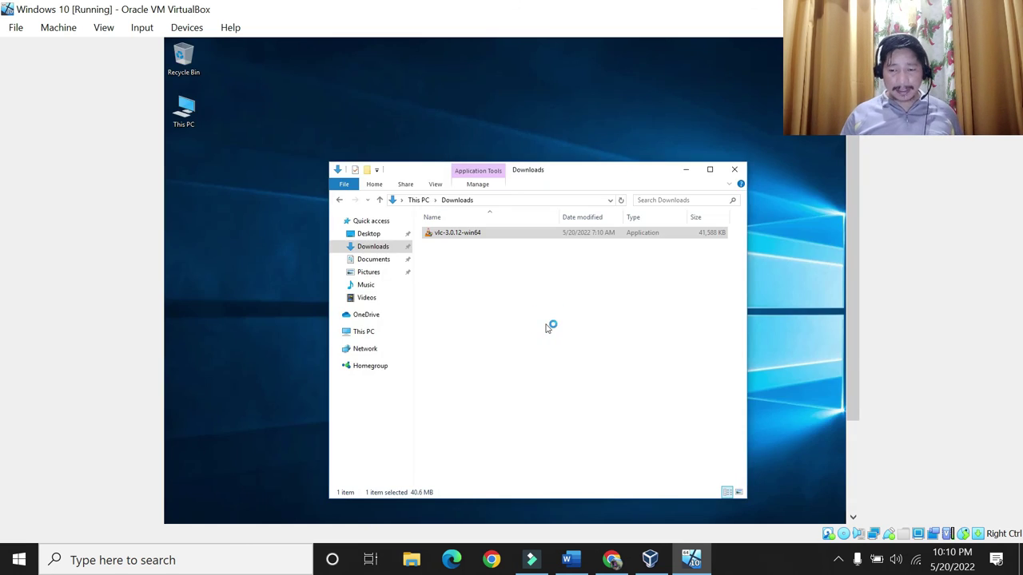
pyautogui.click(510, 331)
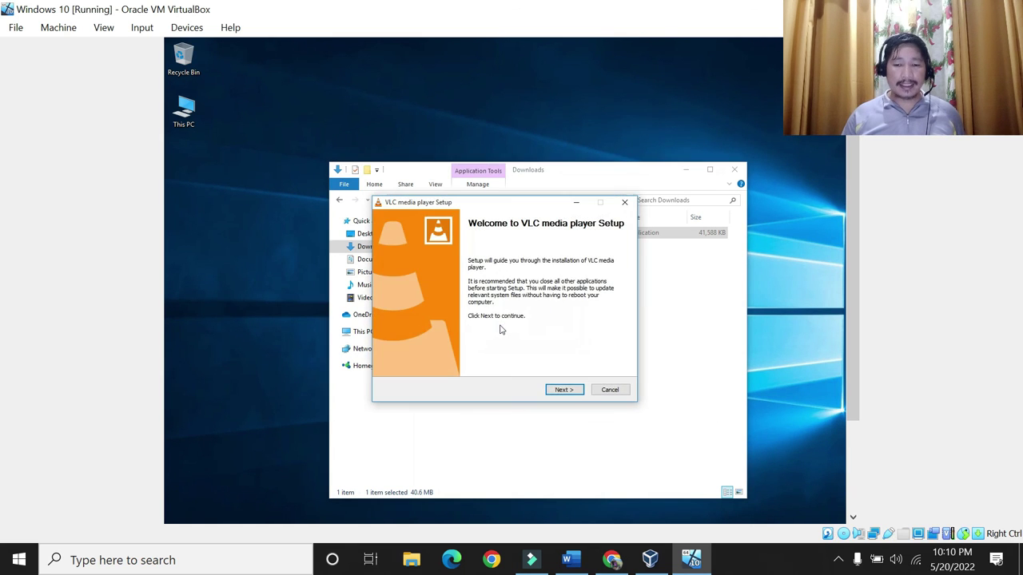
pyautogui.click(564, 390)
pyautogui.click(563, 390)
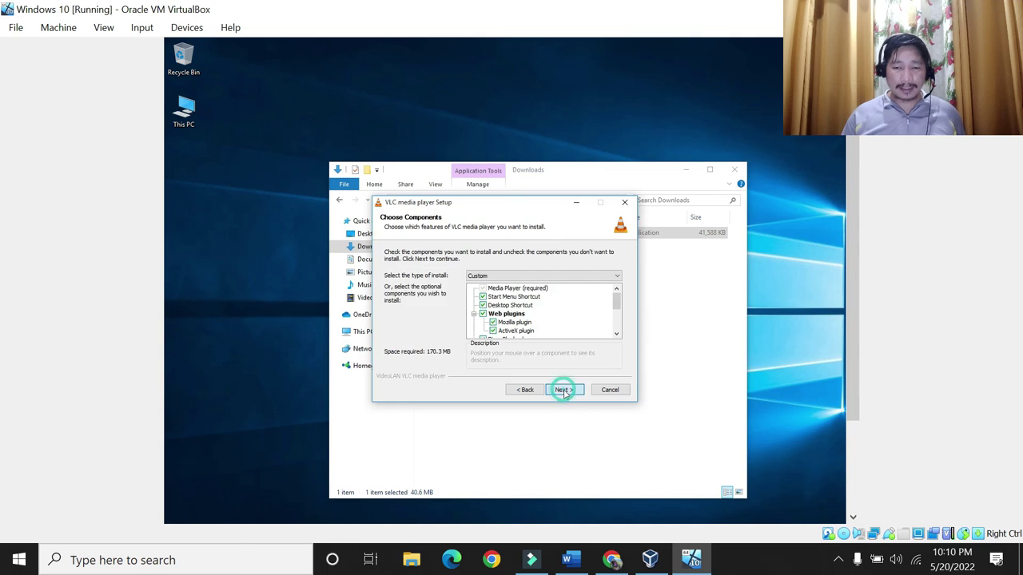
pyautogui.click(563, 390)
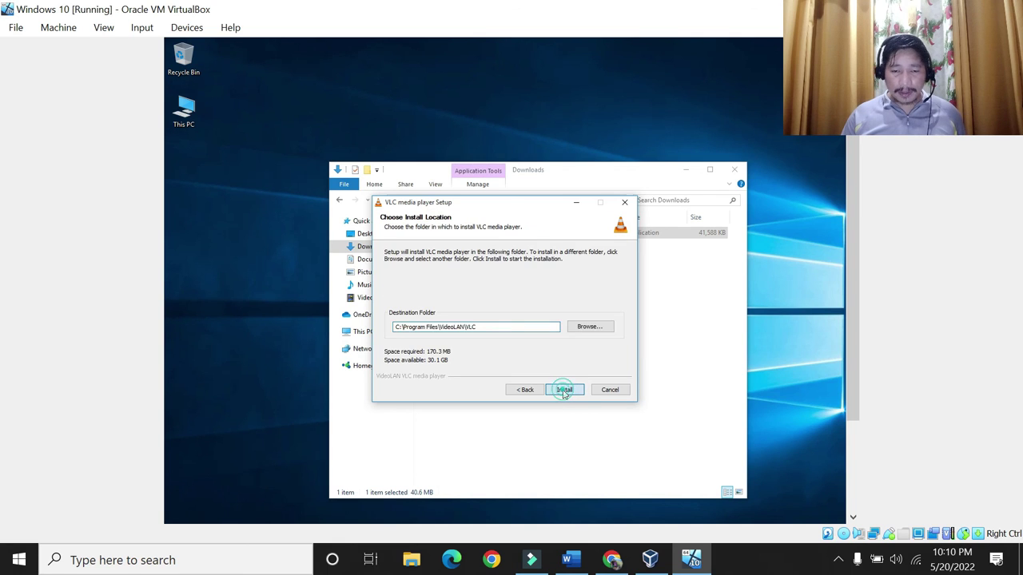
pyautogui.click(563, 390)
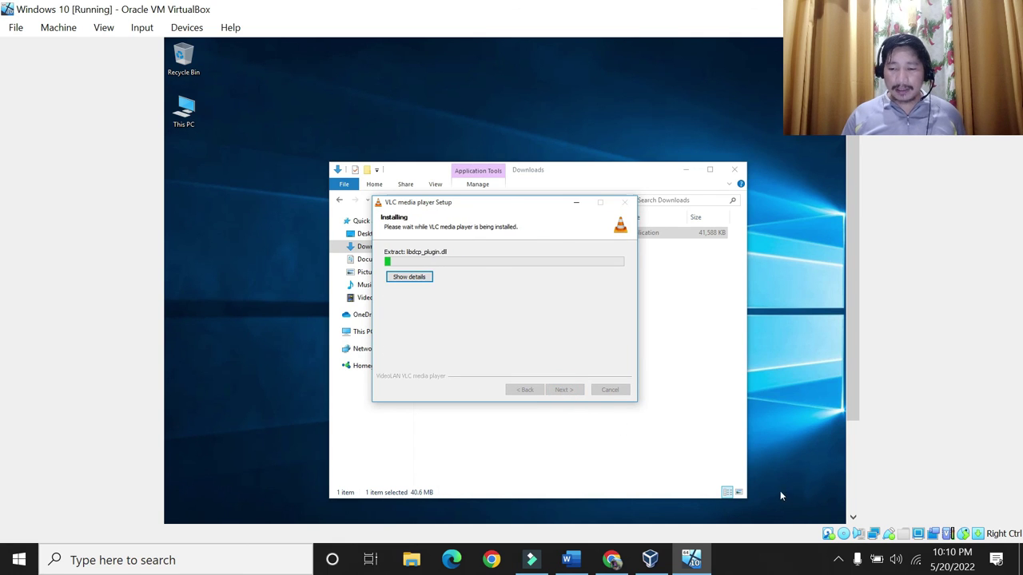
pyautogui.click(838, 559)
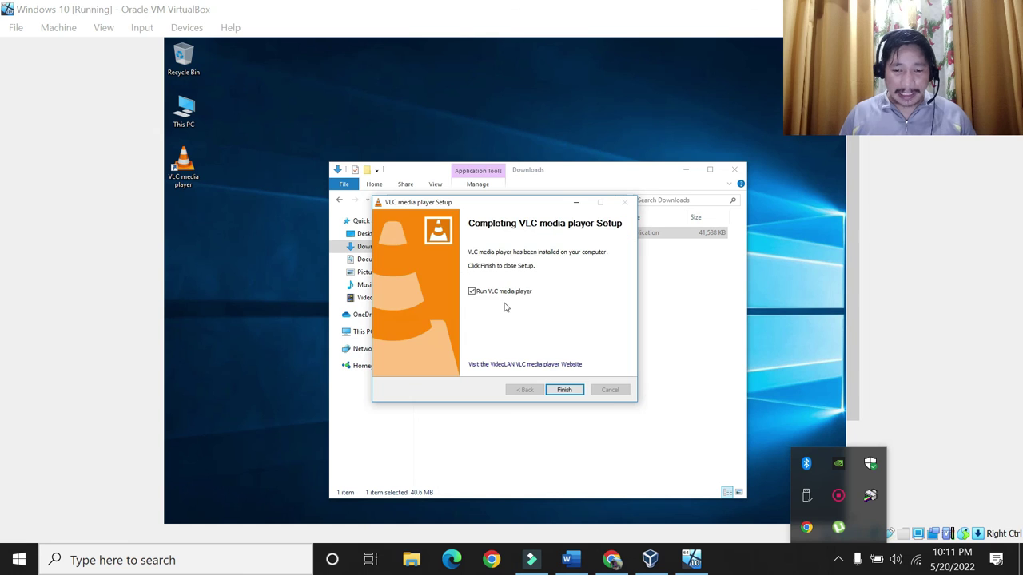
# Finish the setup with Run VLC media player enabled, close the player and the Downloads window, and refresh the guest desktop.
pyautogui.click(565, 390)
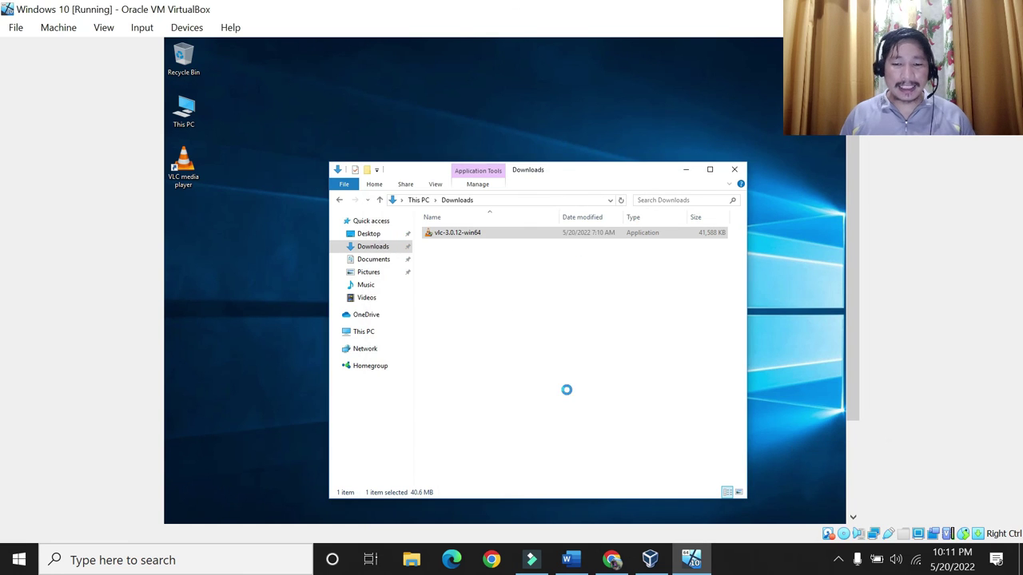
pyautogui.click(639, 456)
pyautogui.moveTo(466, 182); pyautogui.dragTo(457, 100)
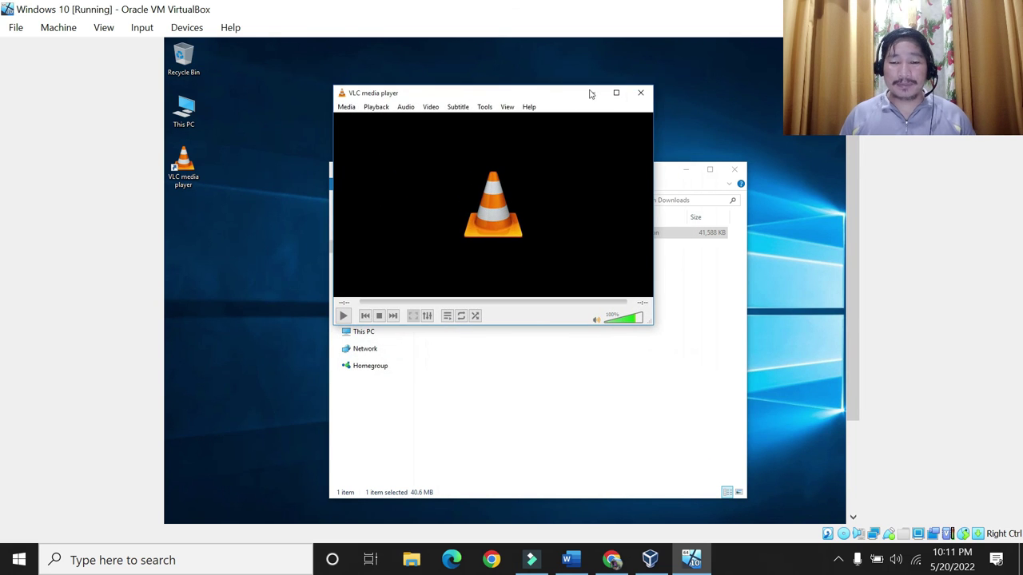
pyautogui.click(640, 92)
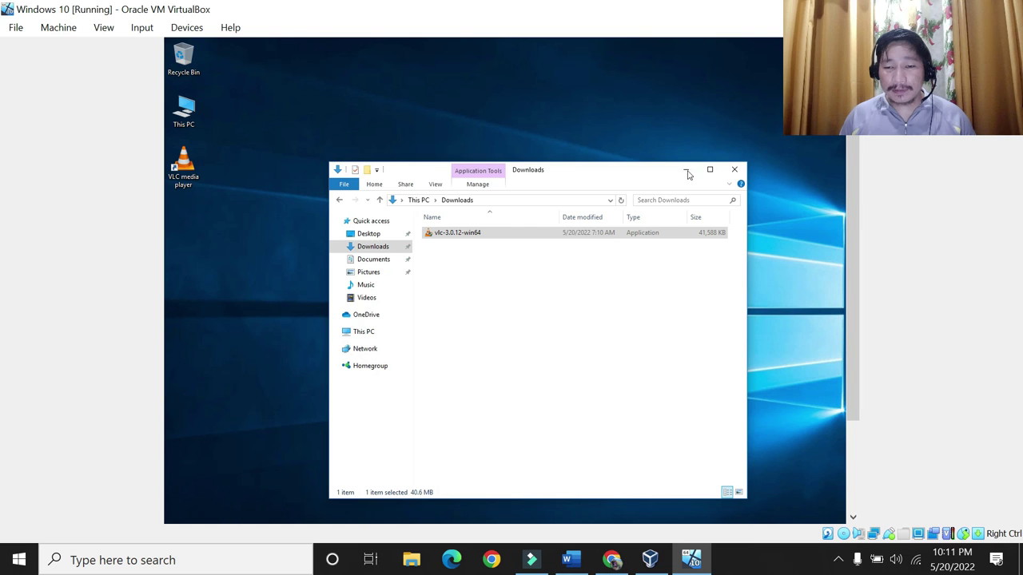
pyautogui.click(734, 170)
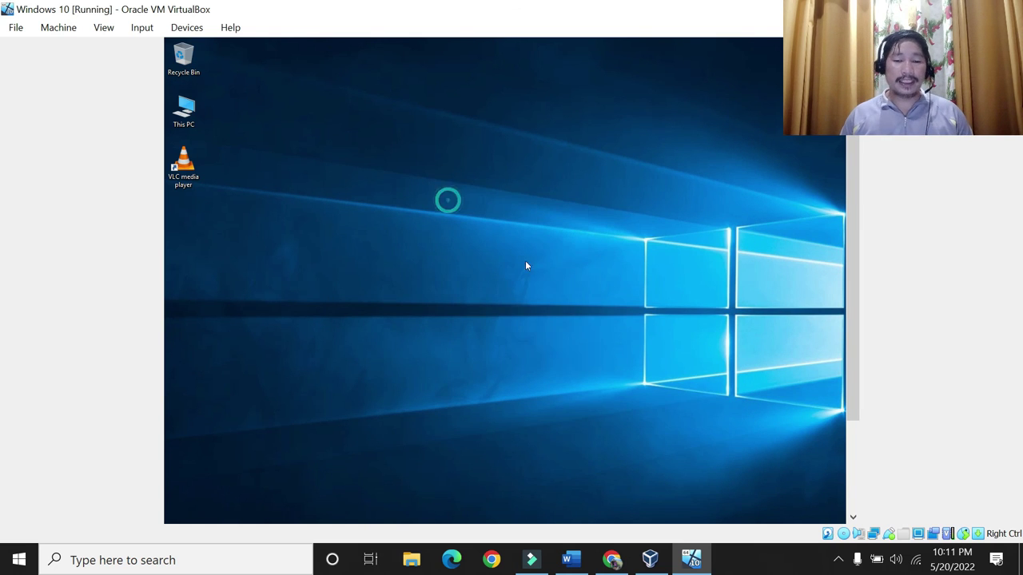
pyautogui.rightClick(504, 246)
pyautogui.click(529, 279)
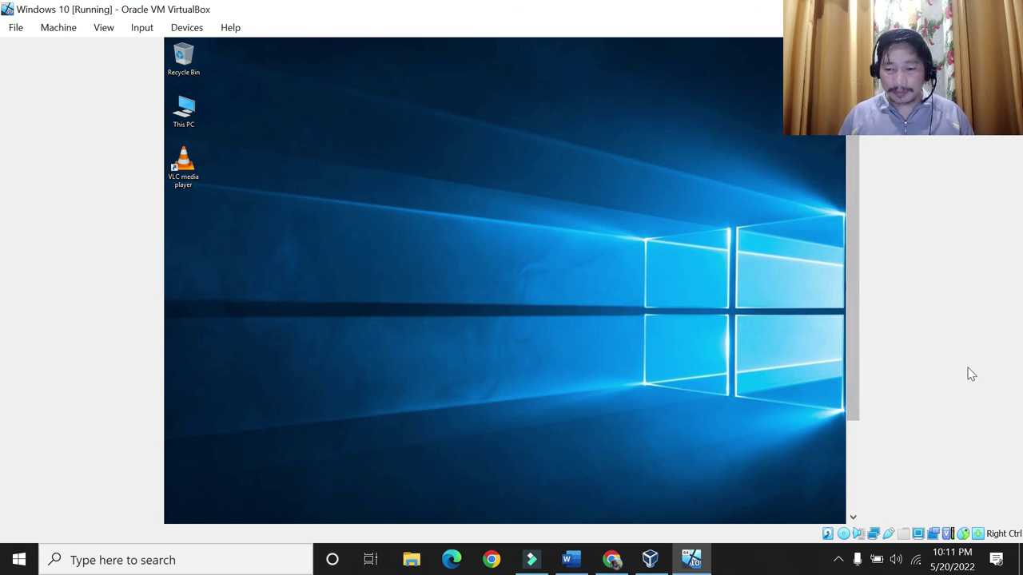
# Search the guest for "control" and open Control Panel's Uninstall a program page.
pyautogui.moveTo(852, 359); pyautogui.dragTo(860, 480)
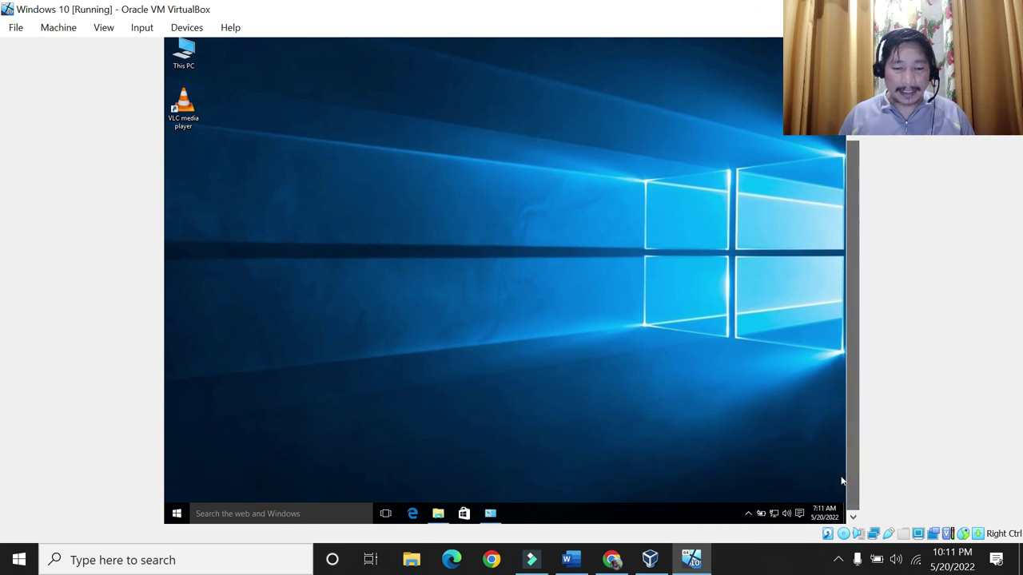
pyautogui.click(274, 516)
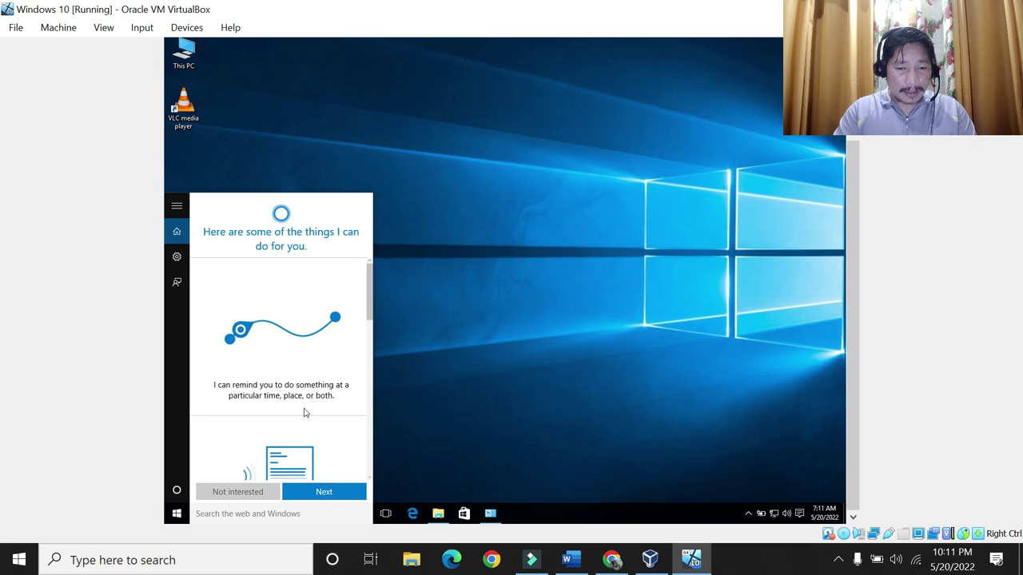
pyautogui.write('control')
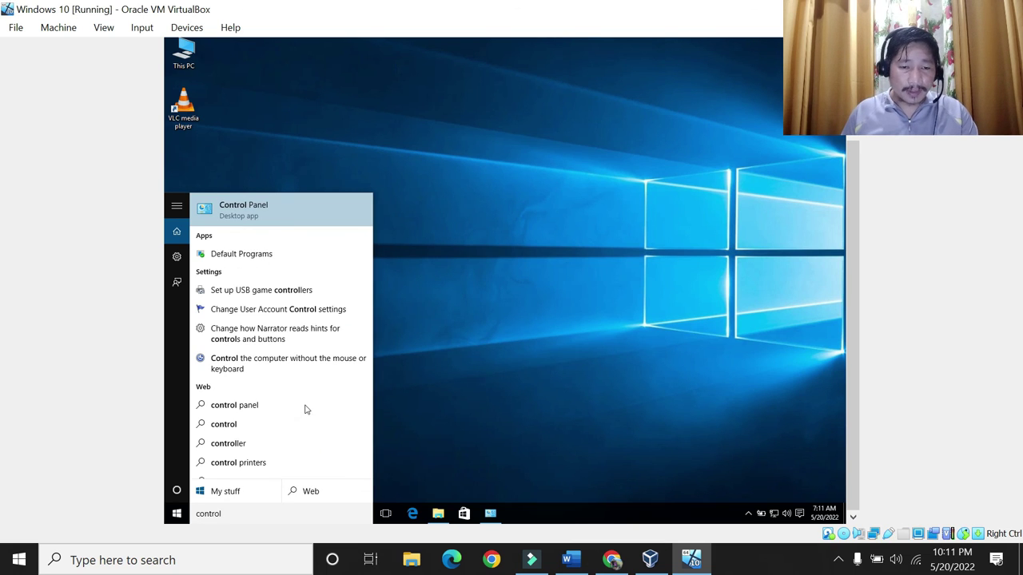
pyautogui.click(254, 215)
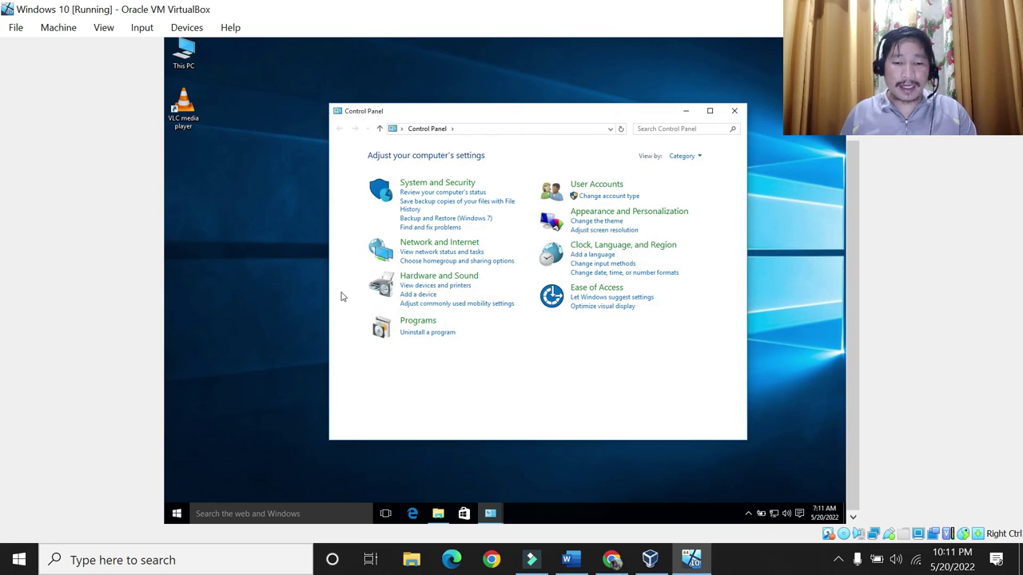
pyautogui.click(404, 332)
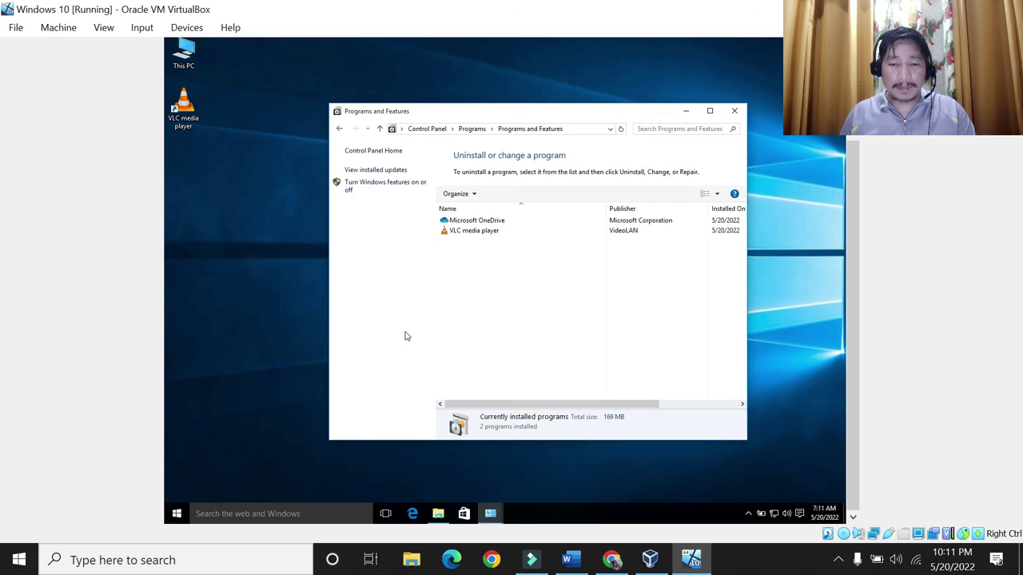
# Examine the VLC media player entry and its available actions in the installed programs list, and close the window.
pyautogui.click(482, 233)
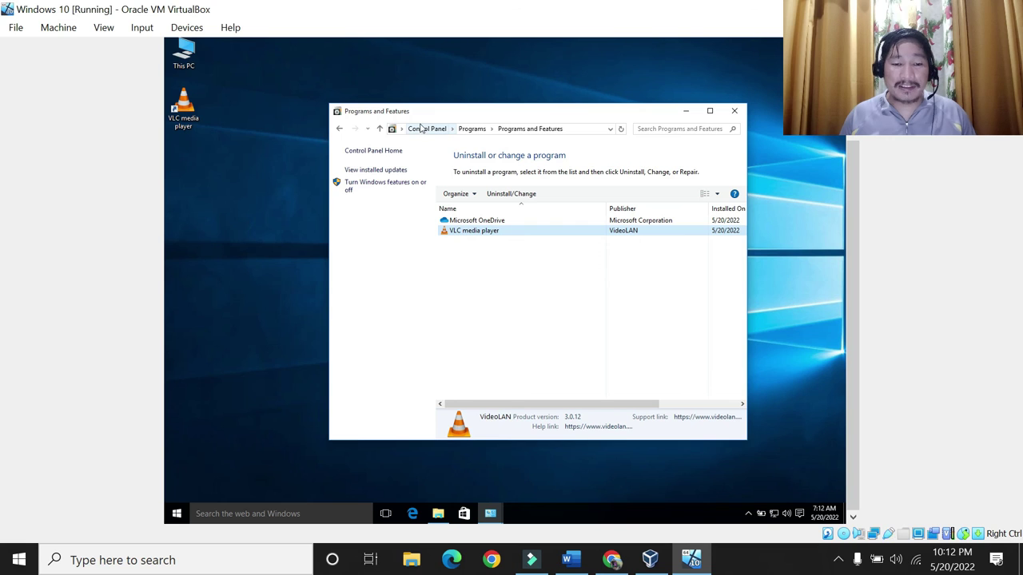
pyautogui.click(493, 233)
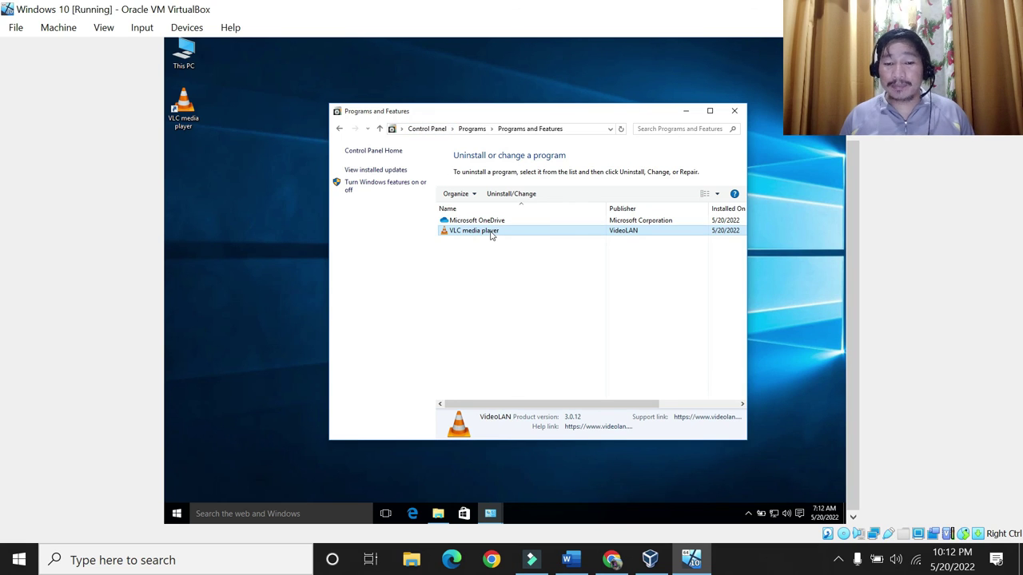
pyautogui.rightClick(492, 234)
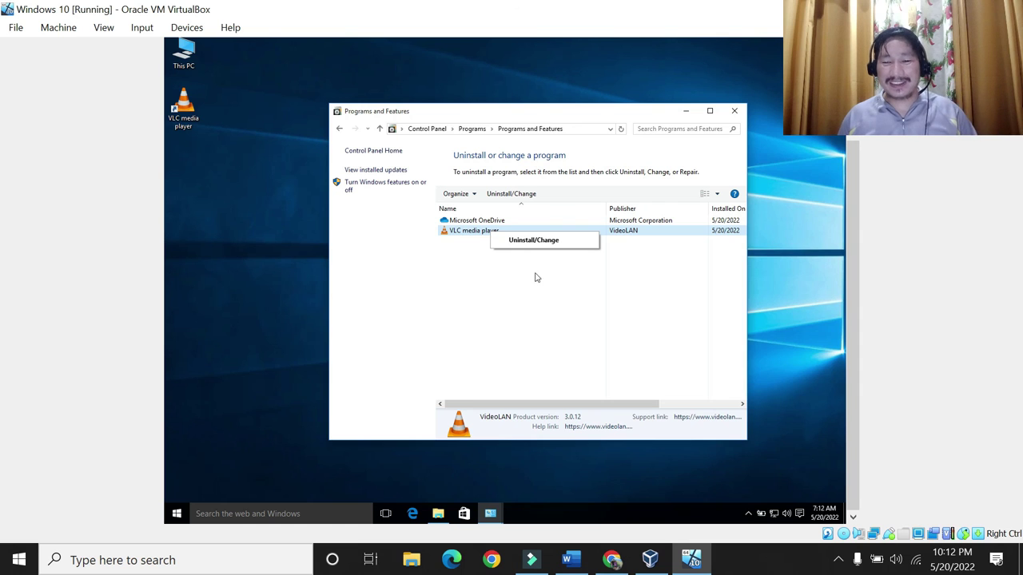
pyautogui.click(737, 114)
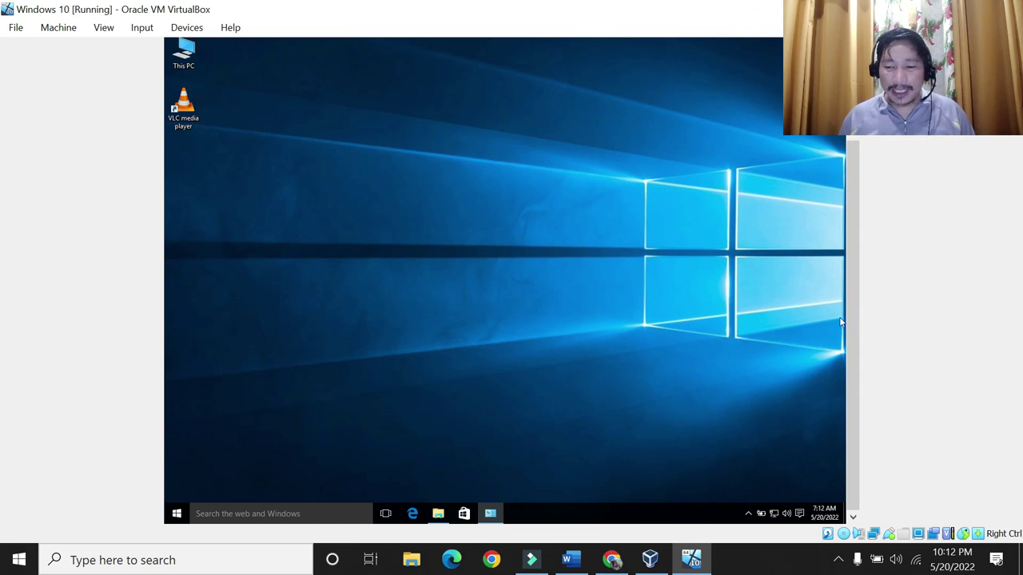
# Shut down the Windows 10 guest through its power options.
pyautogui.moveTo(849, 354)
pyautogui.mouseDown()
pyautogui.moveTo(840, 280)
pyautogui.moveTo(836, 365)
pyautogui.mouseUp()
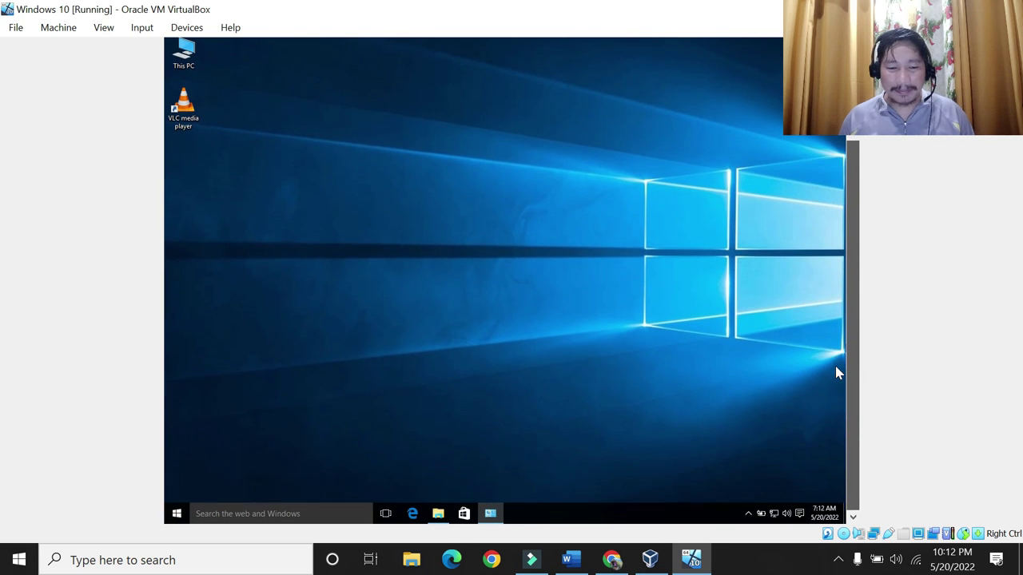
pyautogui.click(175, 512)
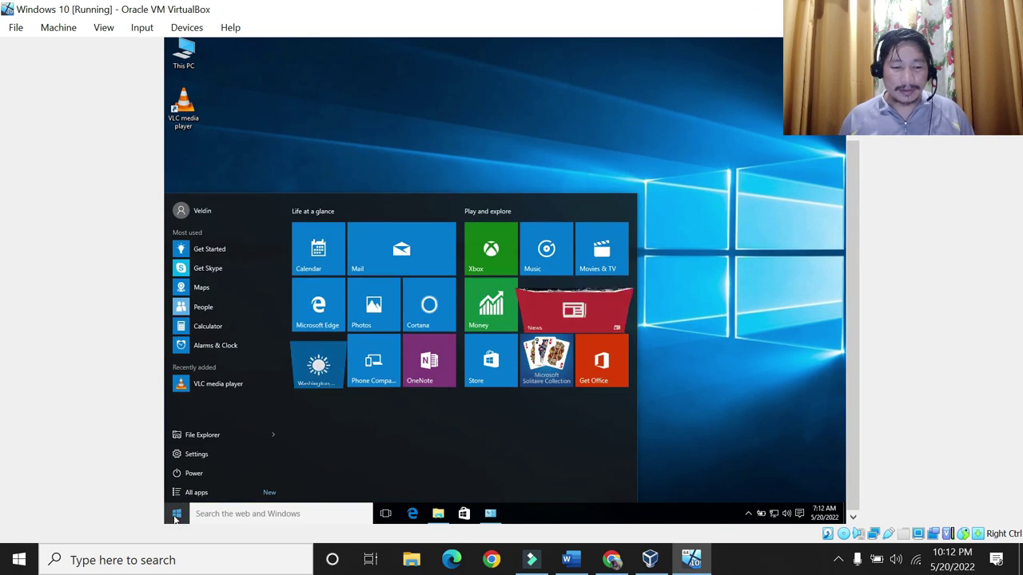
pyautogui.click(193, 471)
pyautogui.click(221, 436)
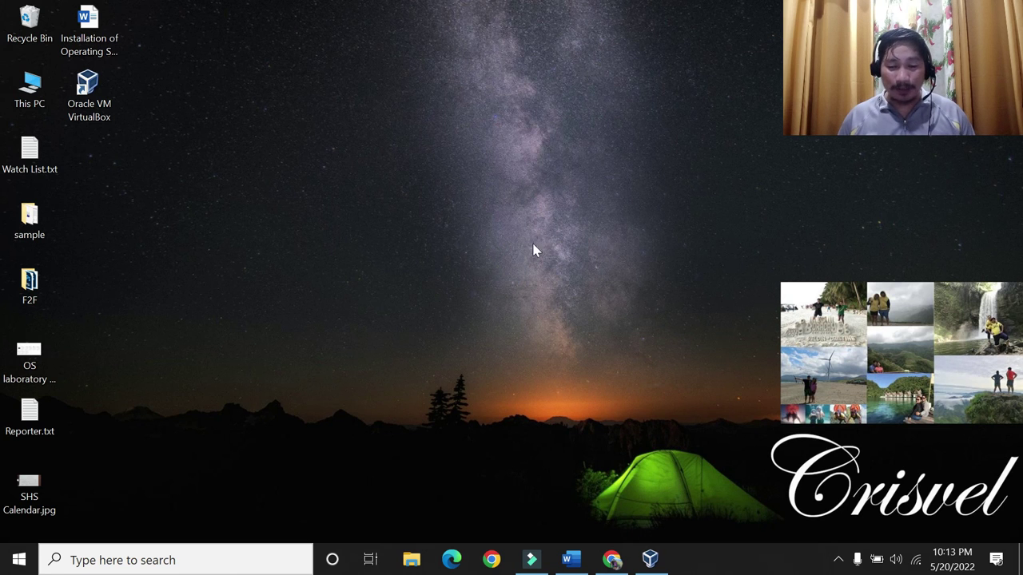
# Bring up Oracle VM VirtualBox Manager on the host, close it, and refresh the host desktop.
pyautogui.click(652, 561)
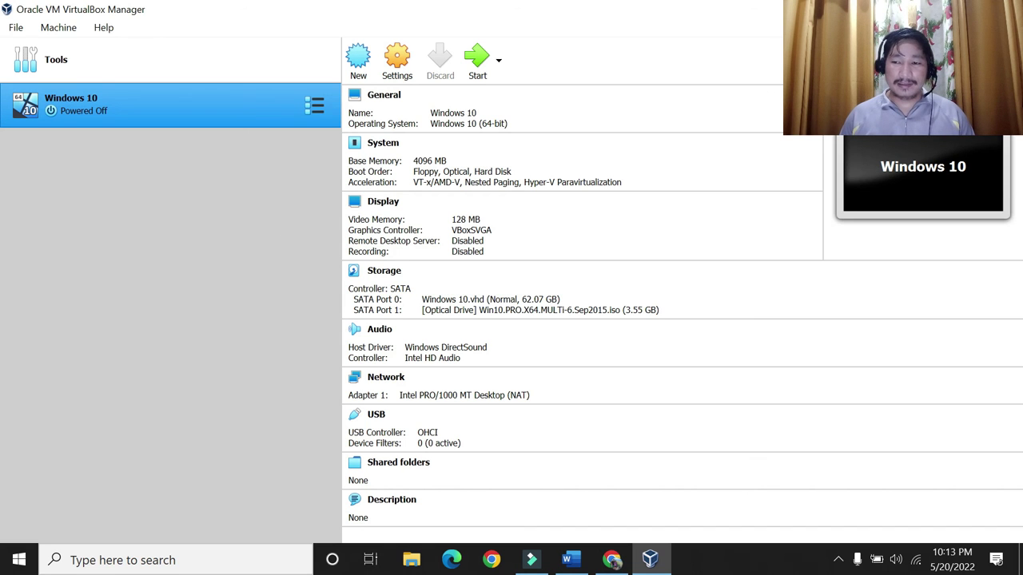
pyautogui.hotkey('alt', 'F4')
pyautogui.rightClick(417, 181)
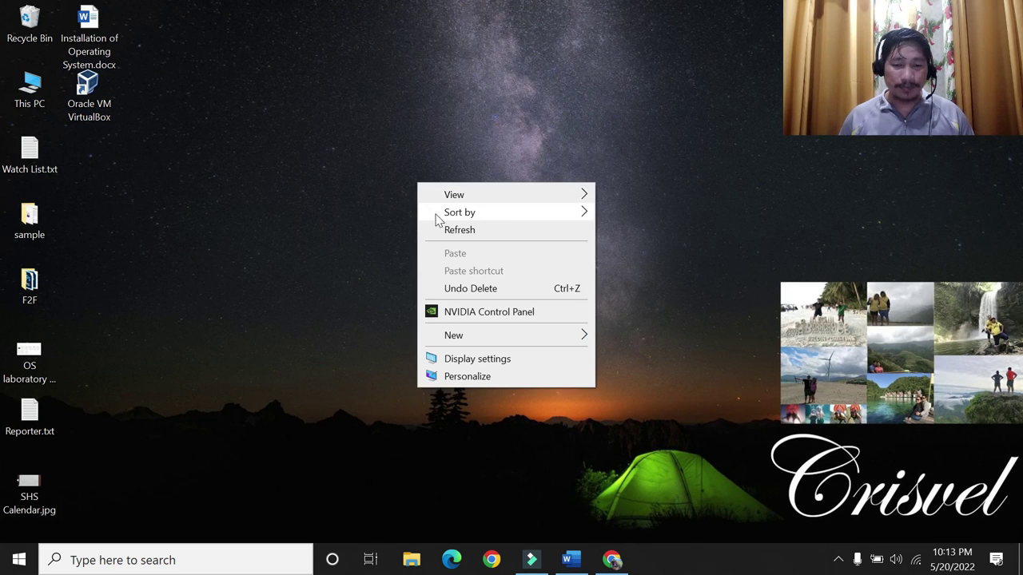
pyautogui.click(447, 232)
# Open Oracle VM VirtualBox from the host desktop, view the Windows 10 machine's available actions such as Remove, and dismiss them.
pyautogui.doubleClick(86, 95)
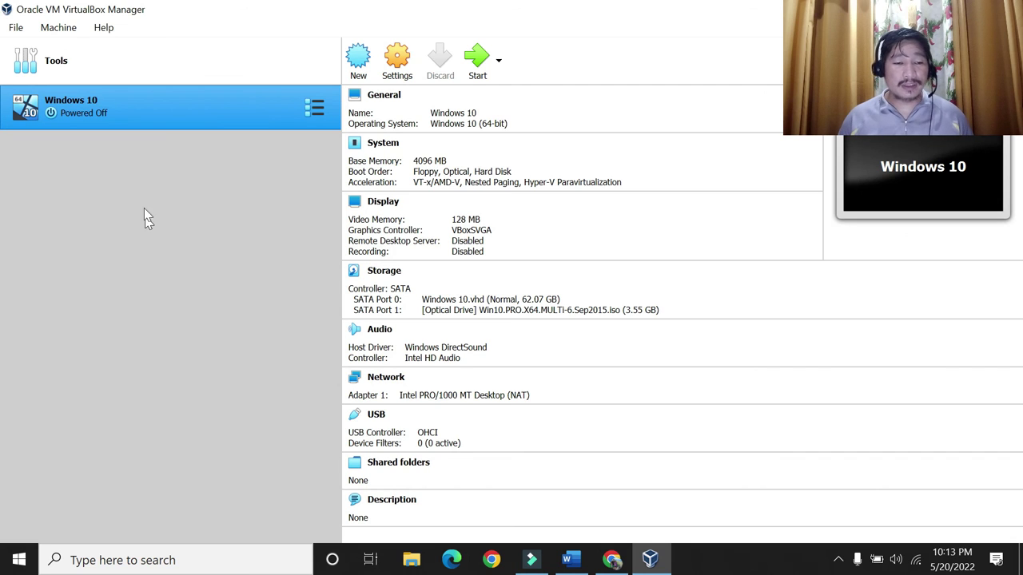
pyautogui.rightClick(111, 111)
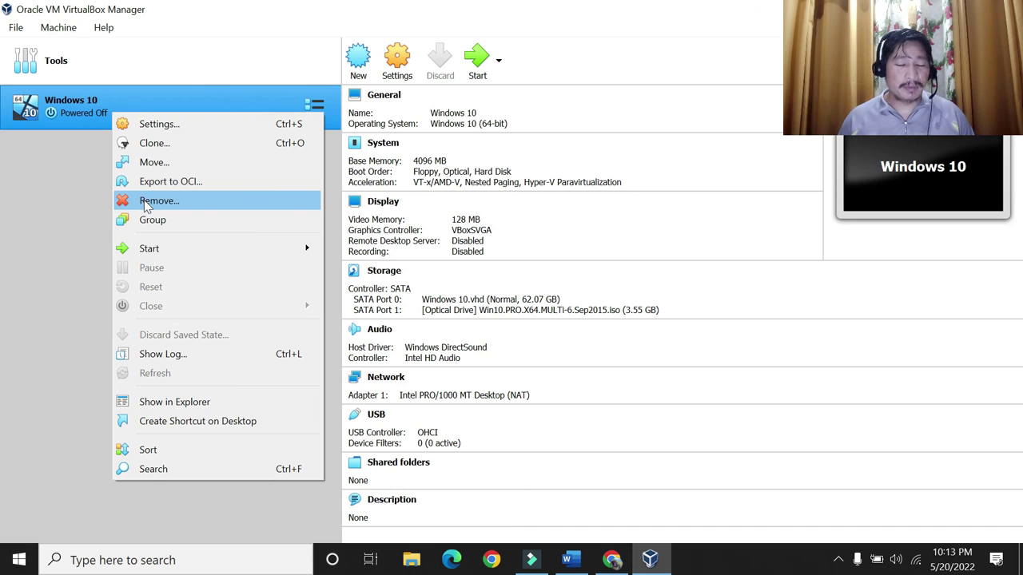
pyautogui.click(35, 272)
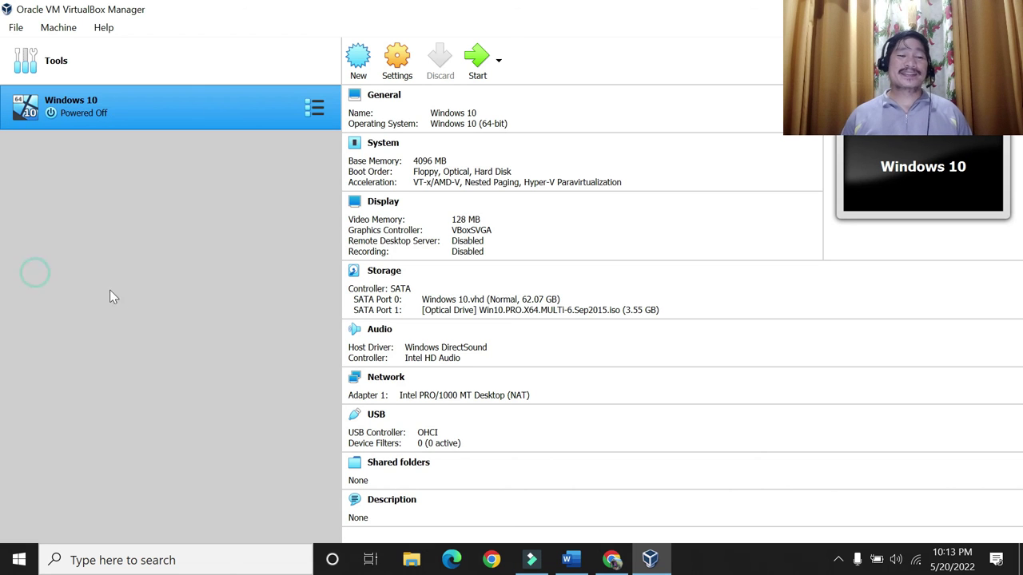